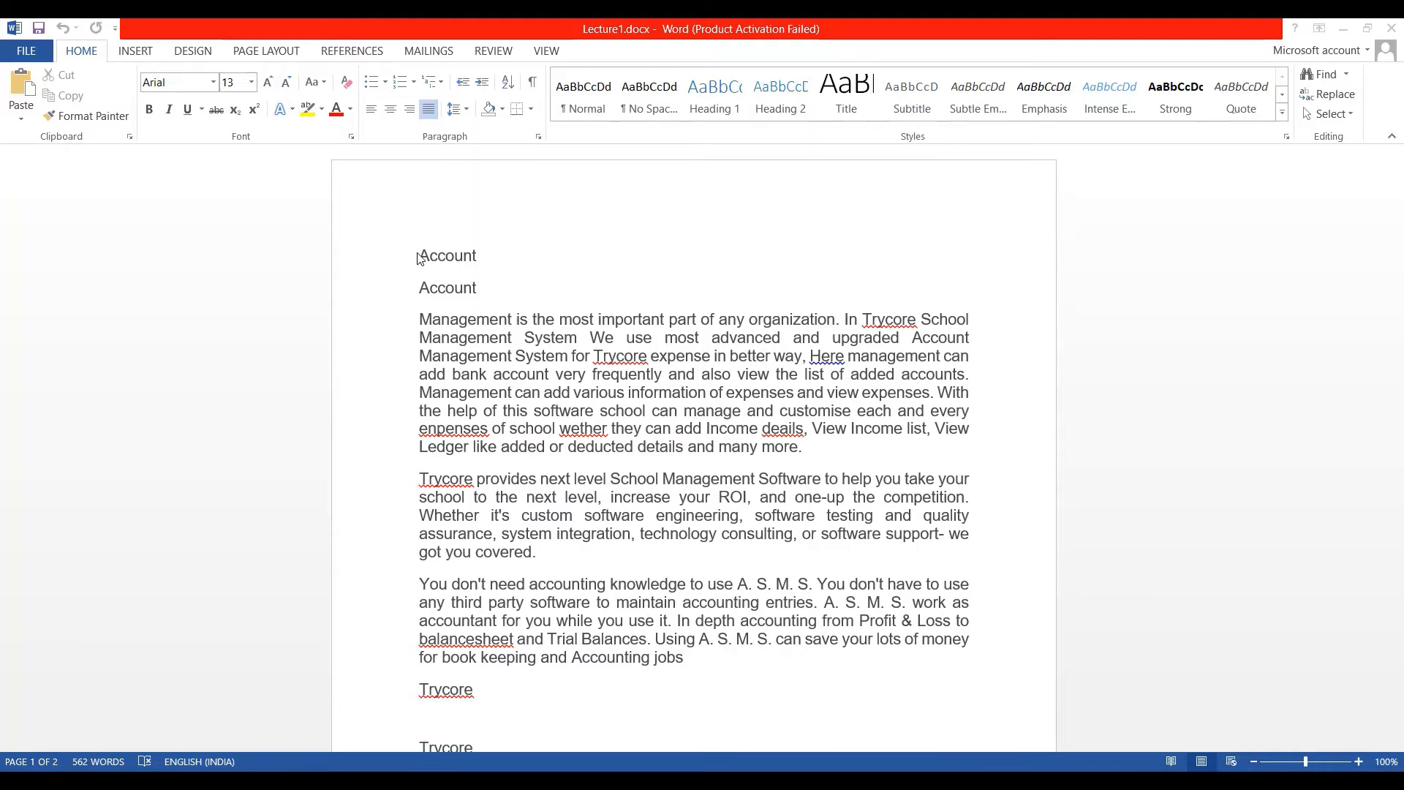
Replace all the text in the document with the single line "Aeromus Technology Pvt.Ltd."
key("ctrl+a")
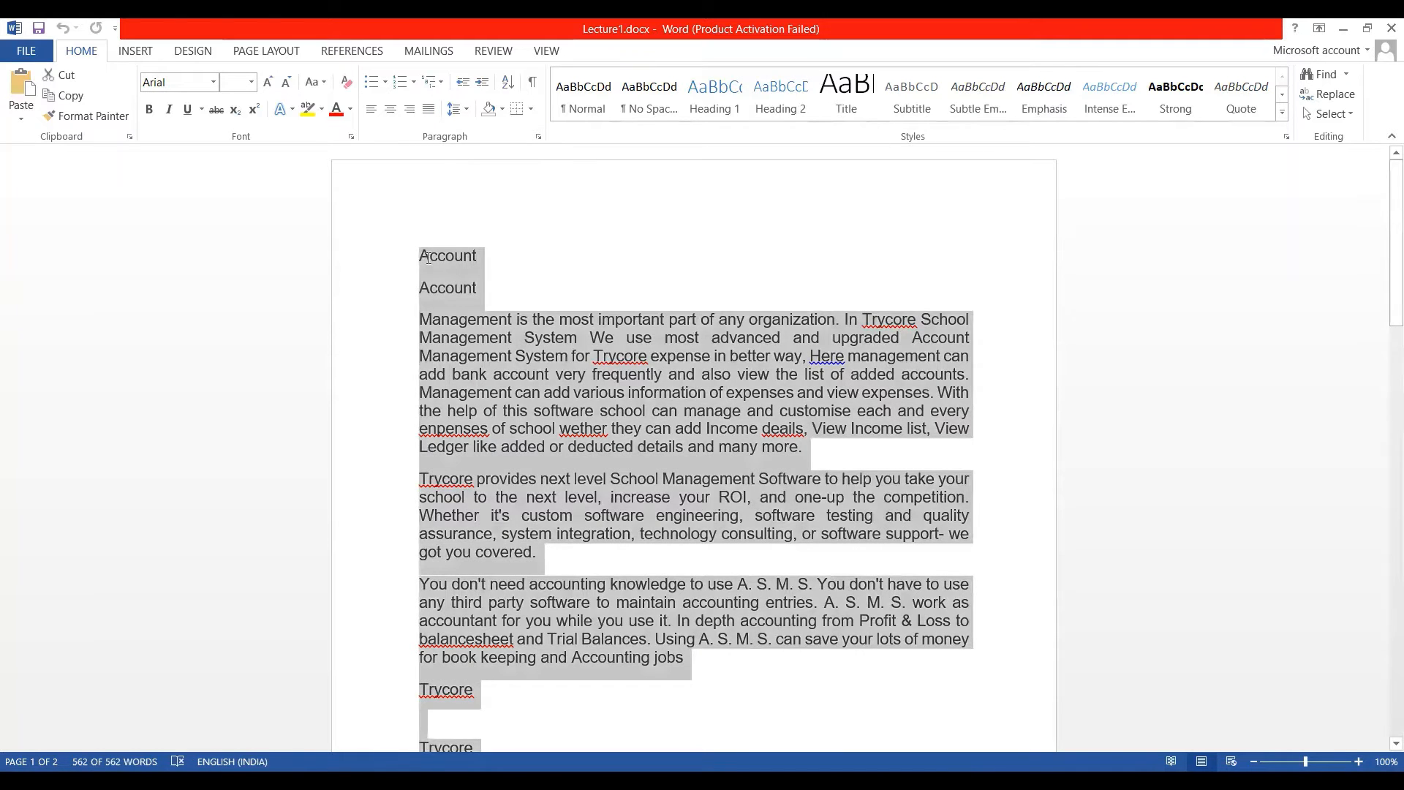
key("Delete")
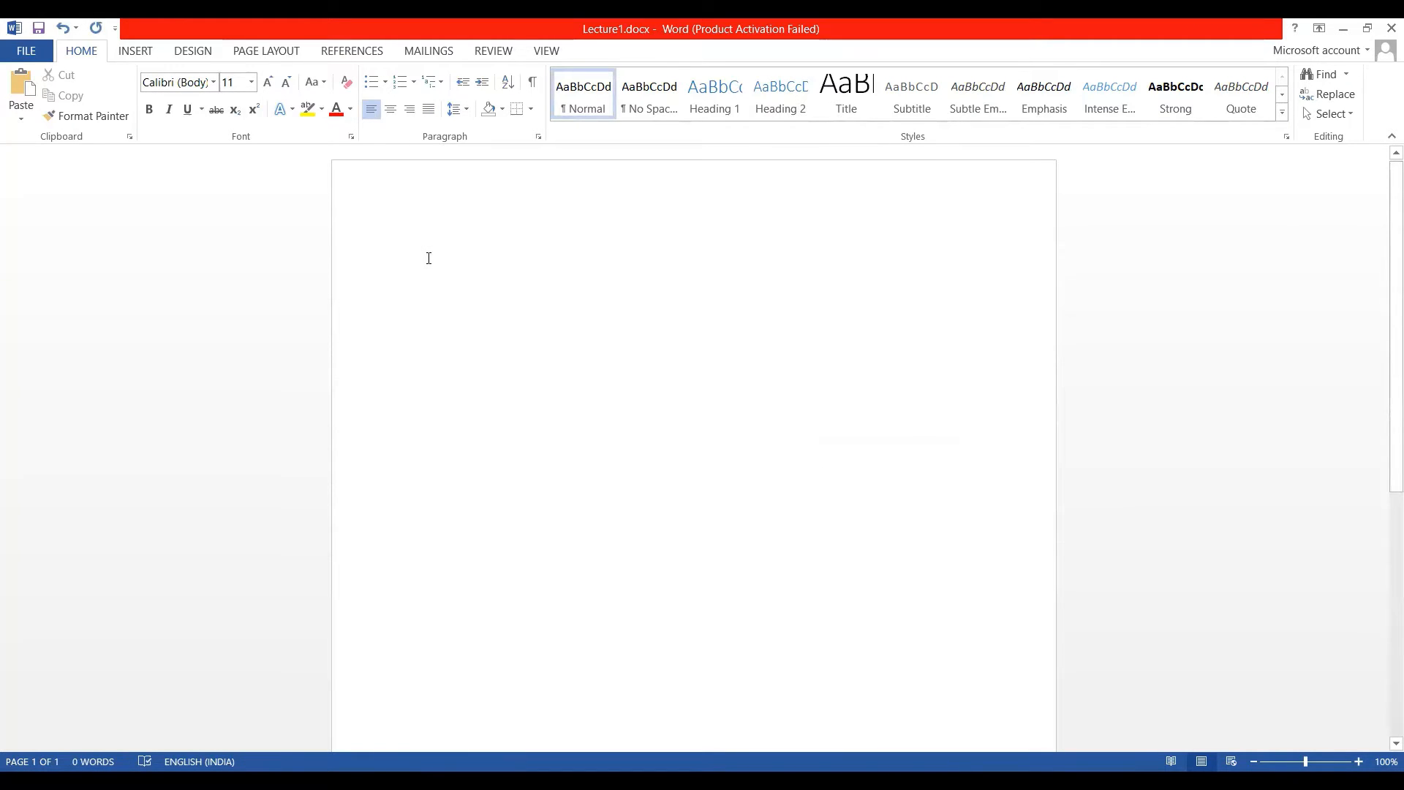
type("Aerom")
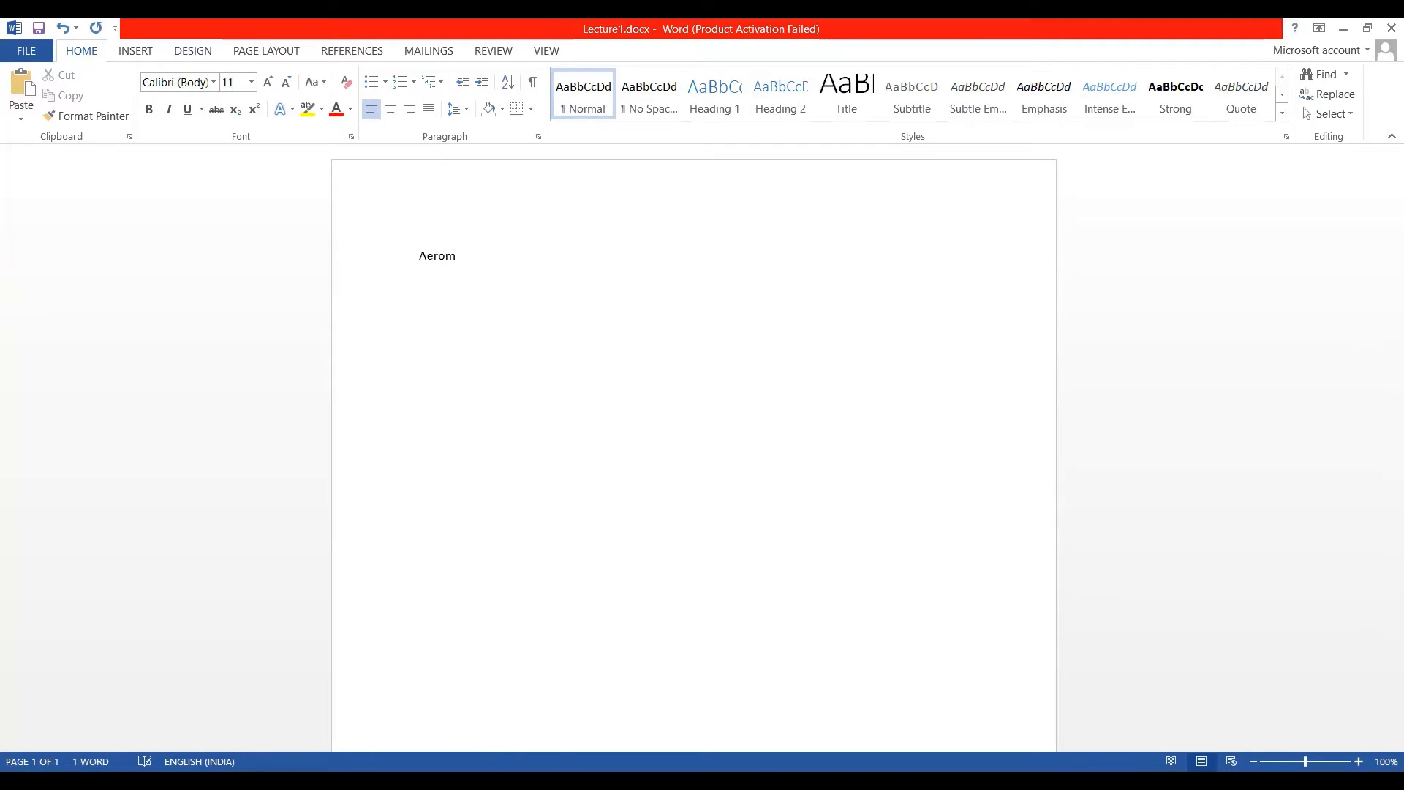
type("us Technology Pvt.Ltd.")
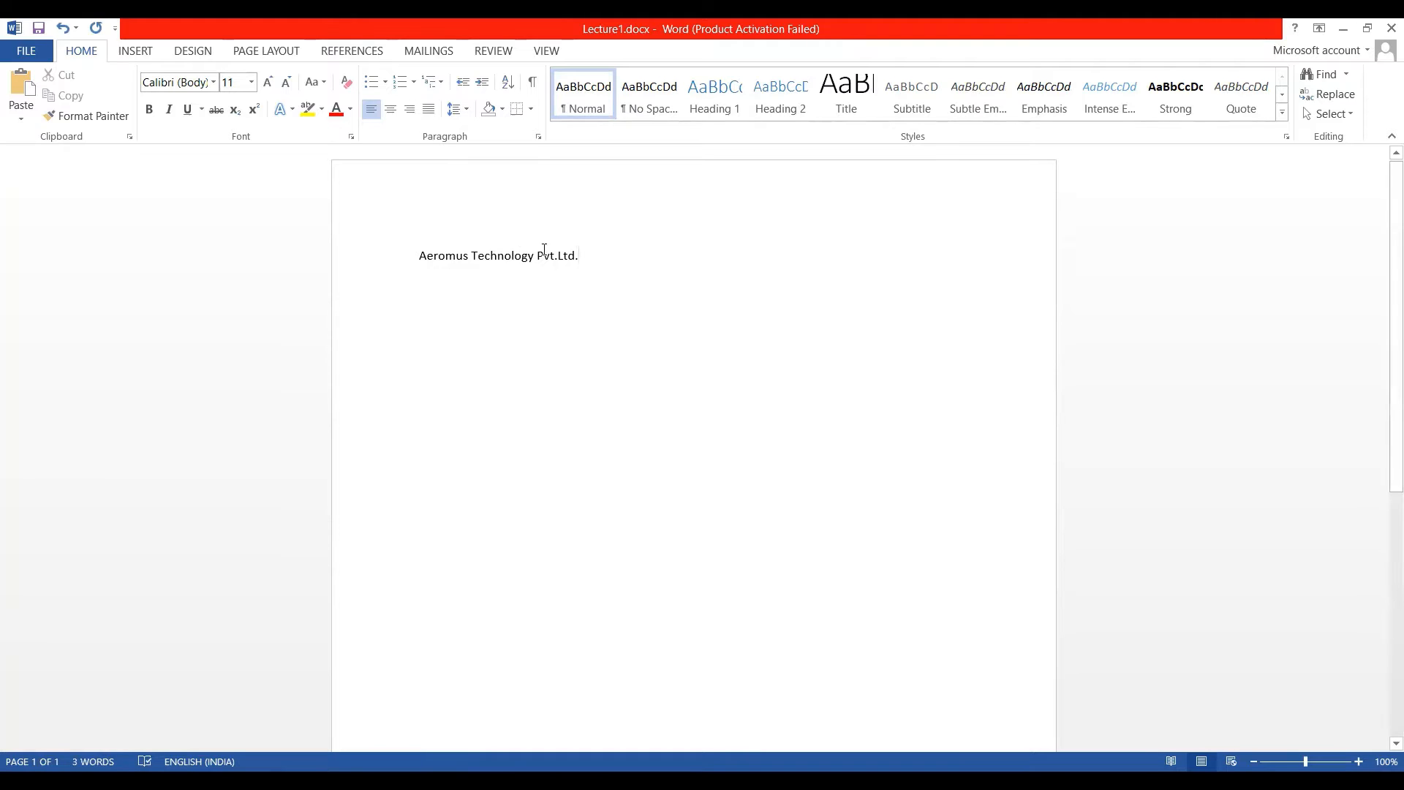
Try the Heading 1, Heading 2, Title, Intense Emphasis and Subtle Emphasis styles on the company name line
left_click_drag(580, 257, 410, 260)
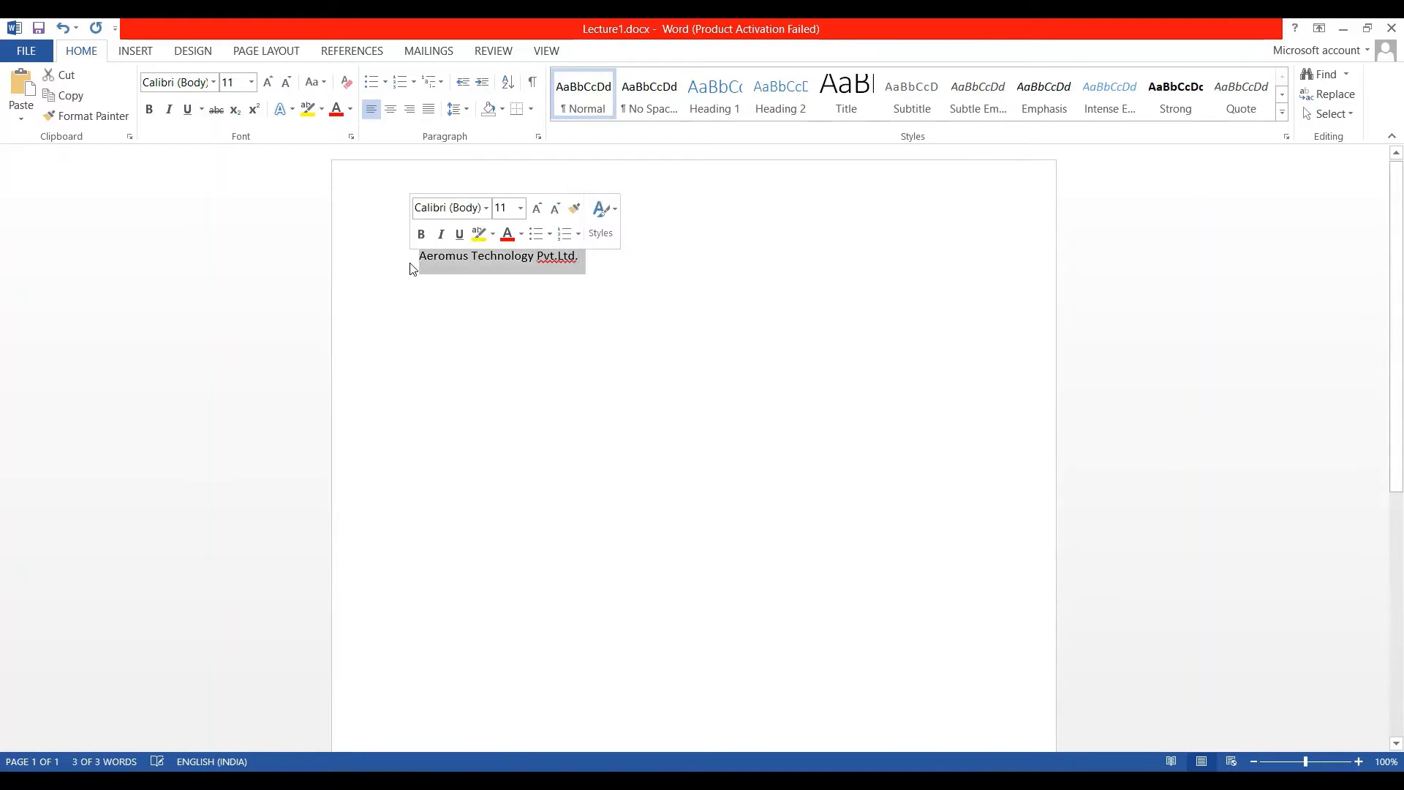
left_click(706, 106)
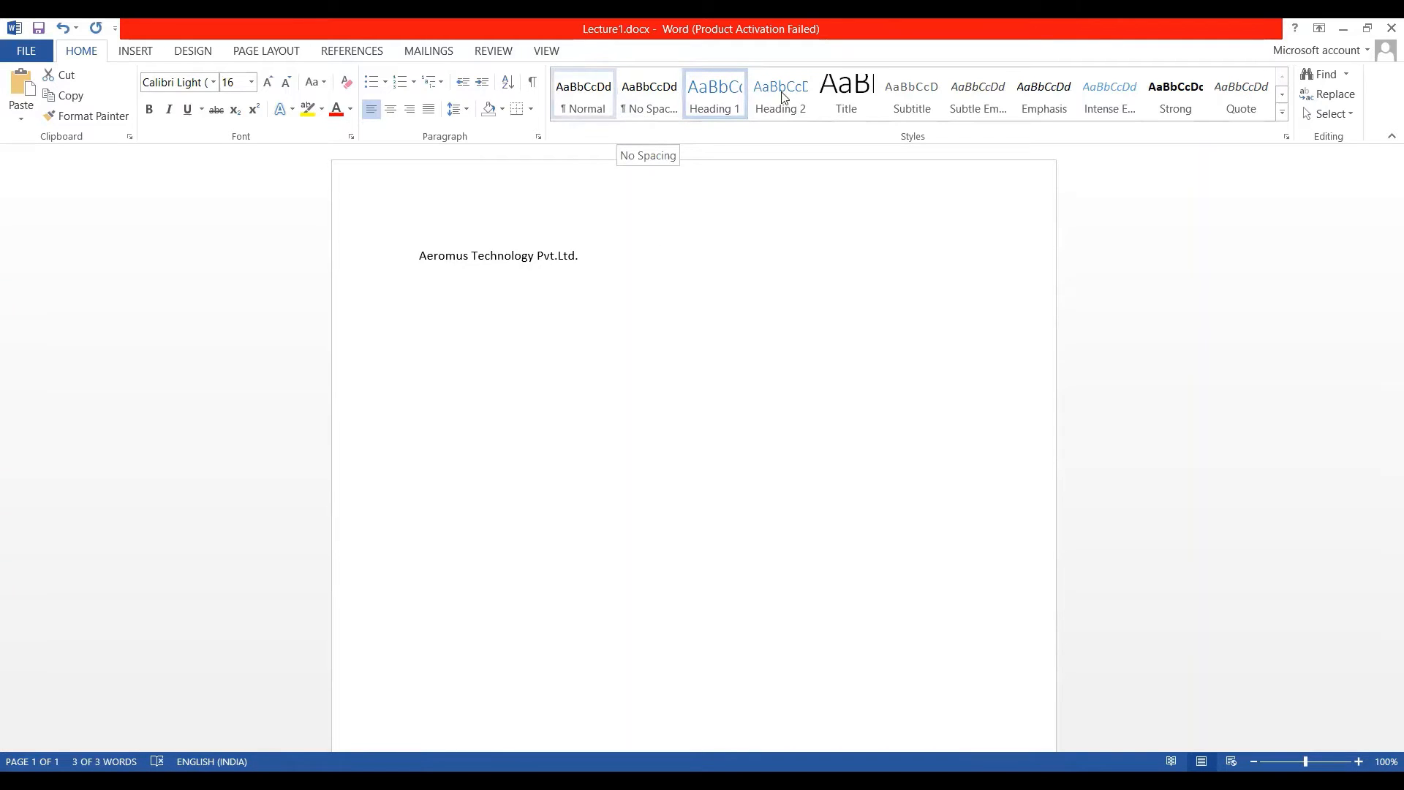
left_click(806, 98)
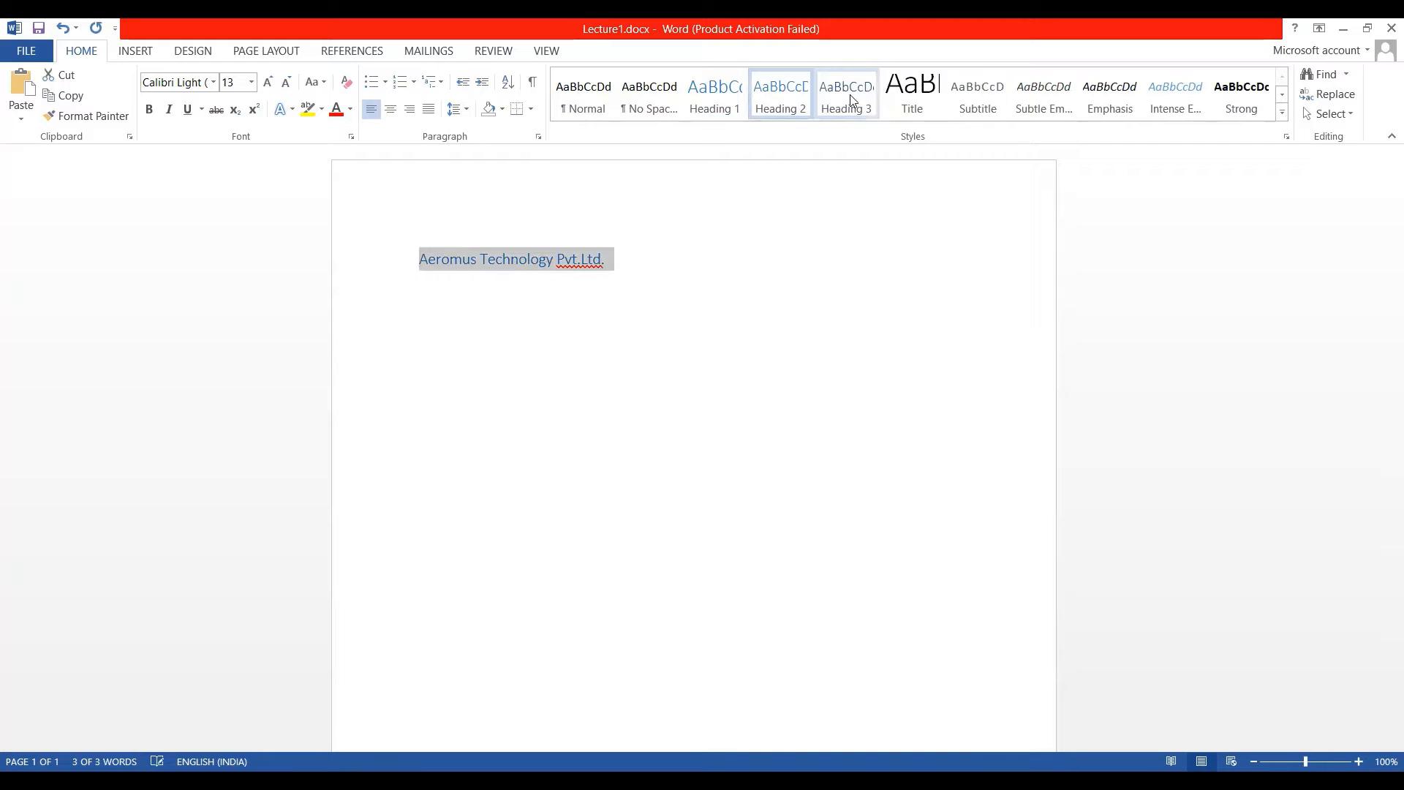
left_click(900, 99)
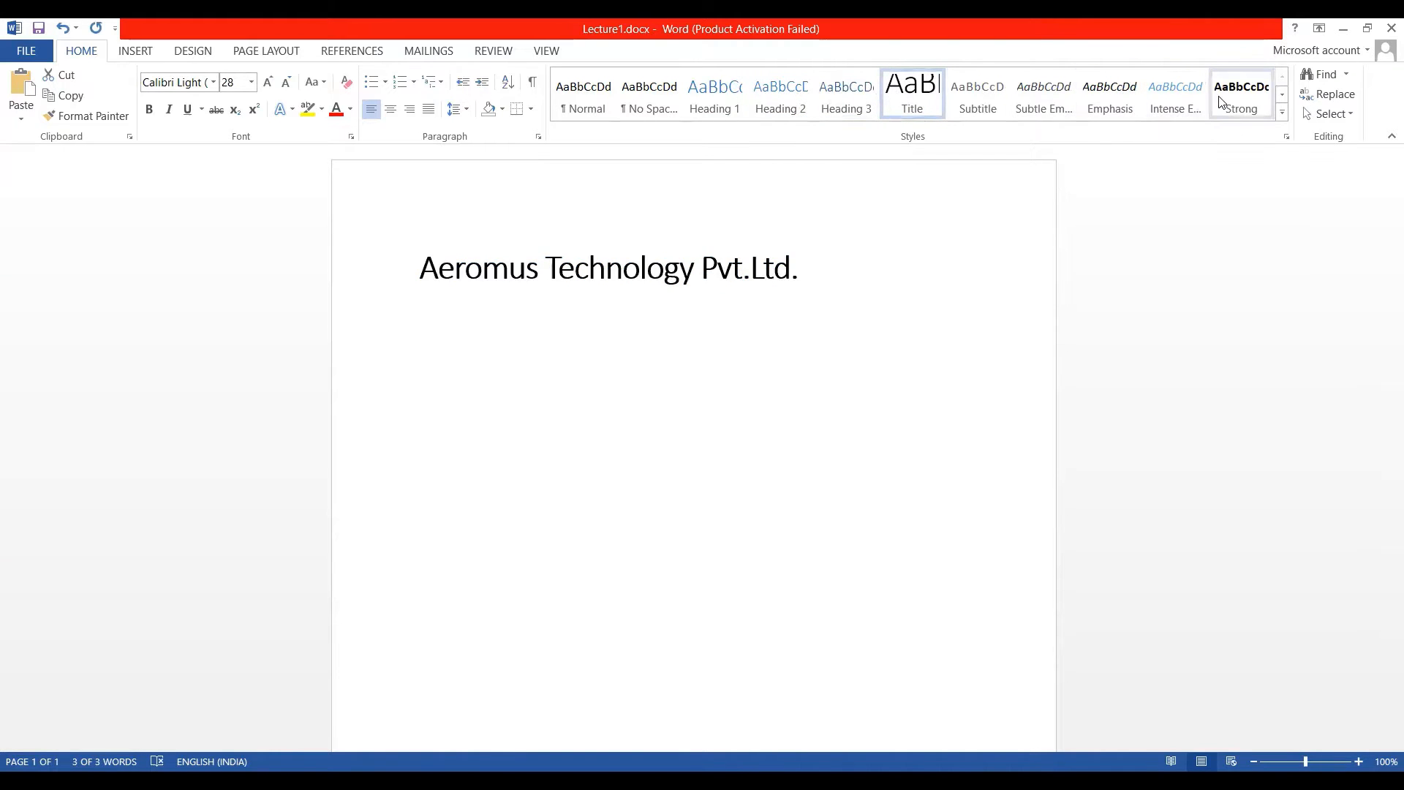
left_click(1155, 97)
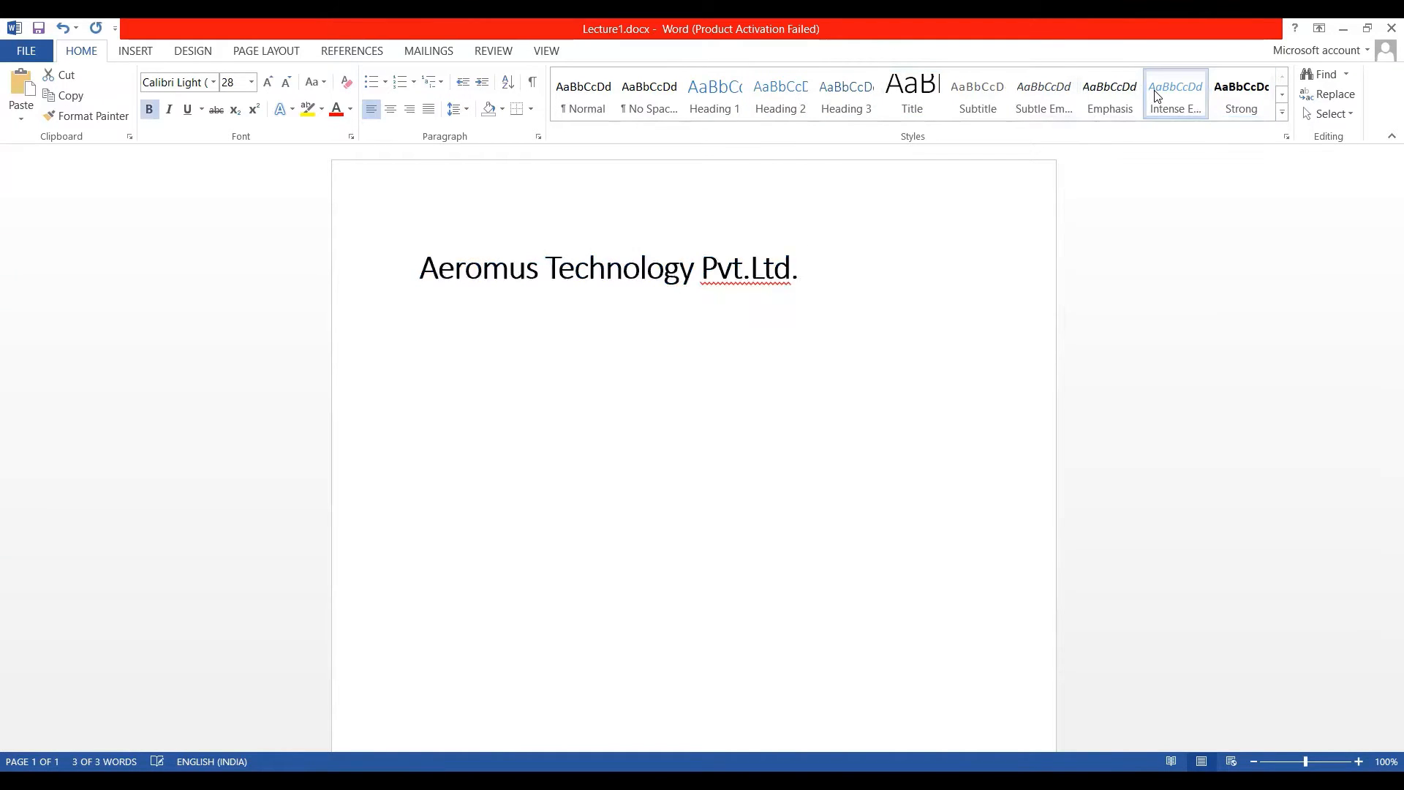
left_click(1041, 98)
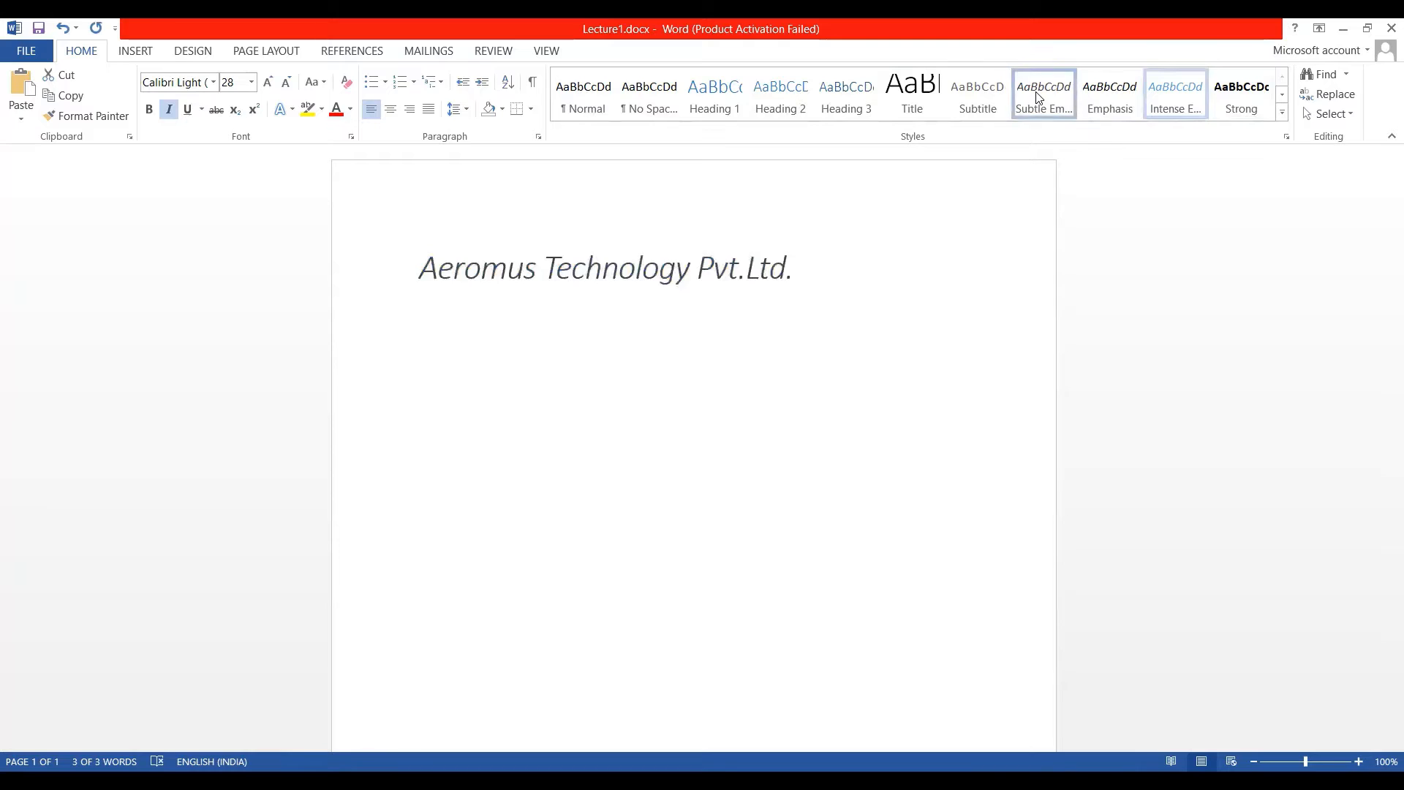
Try the Heading 3, Heading 1 and No Spacing styles on the company name line
left_click(897, 103)
left_click(846, 103)
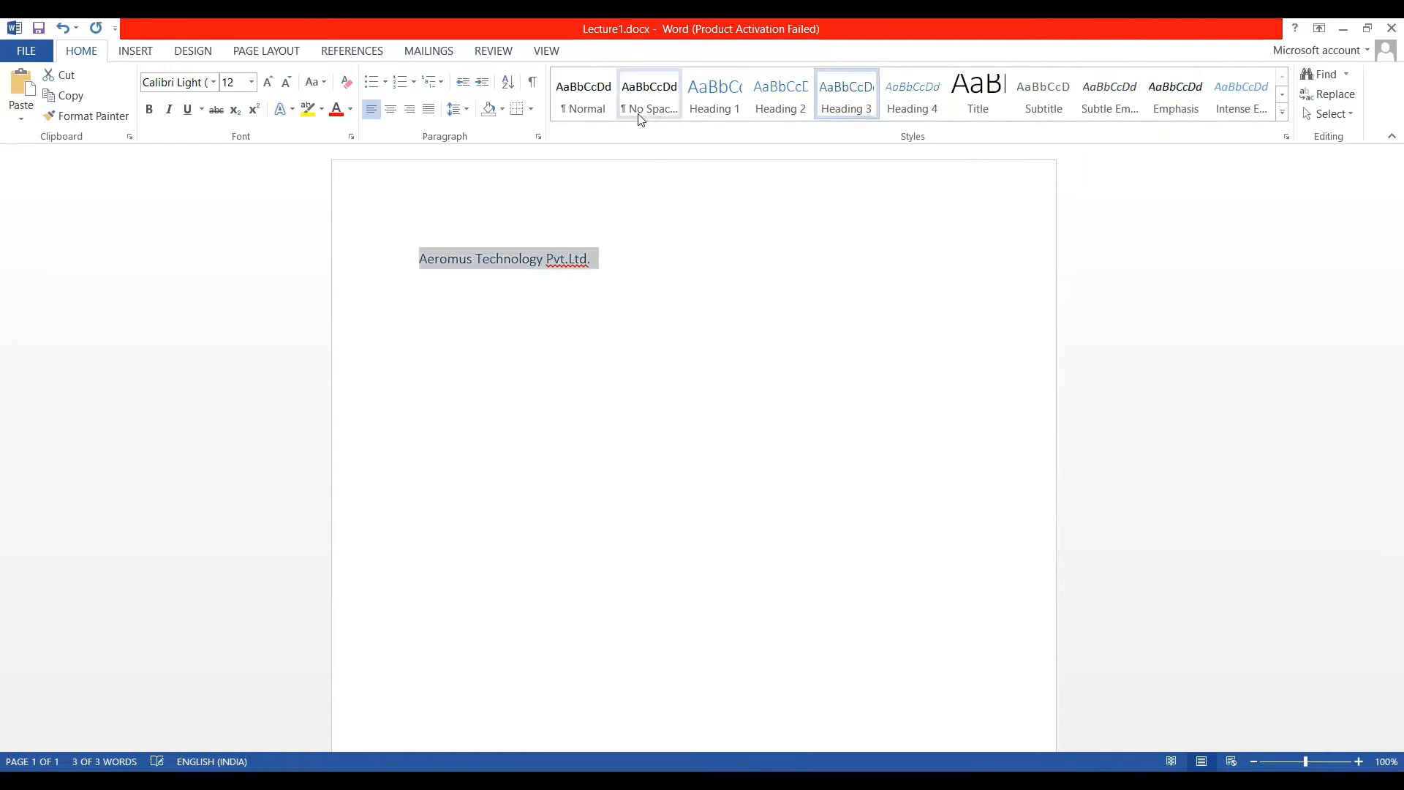
left_click(692, 110)
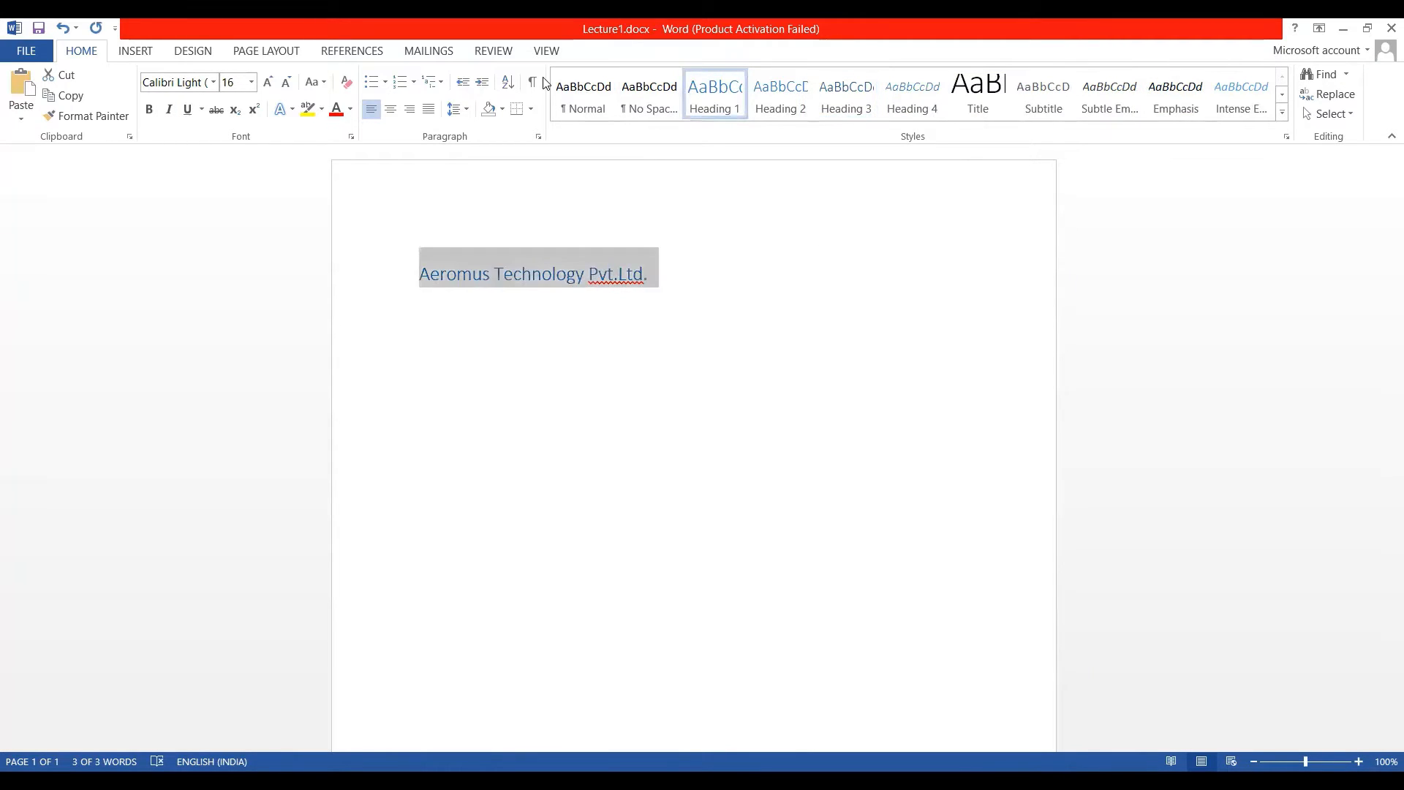
left_click(648, 97)
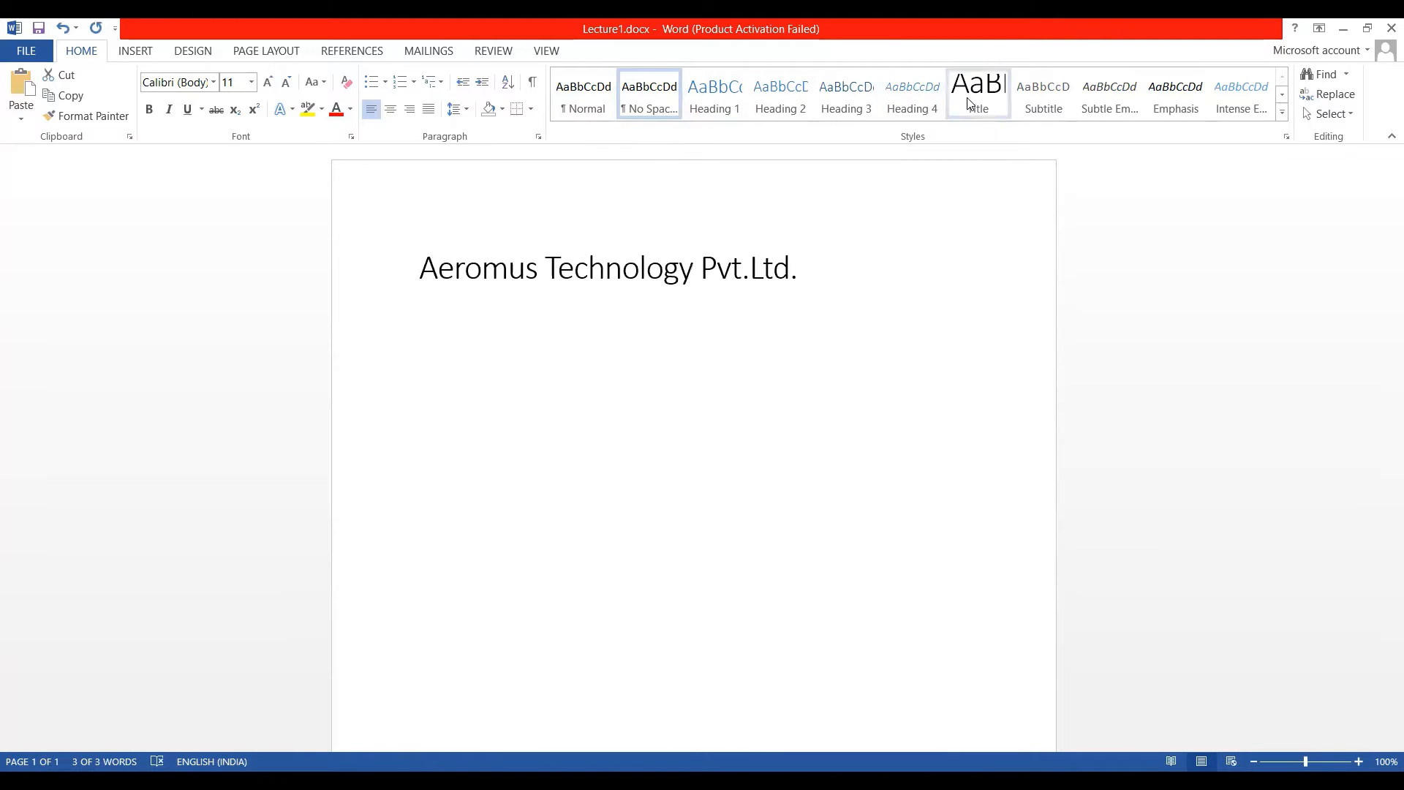
Apply the Title style and the Intense Emphasis style to the company name line
triple_click(430, 237)
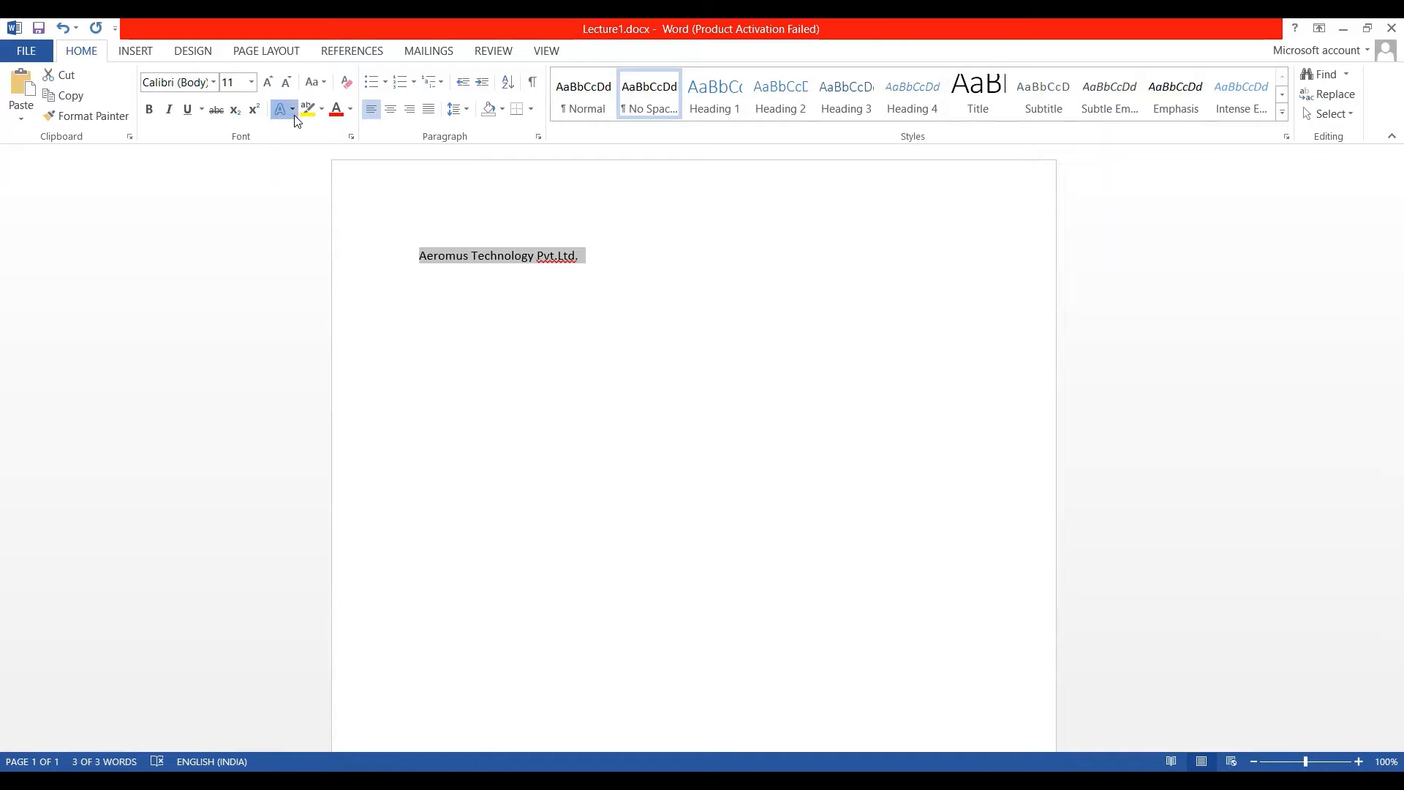
left_click(283, 109)
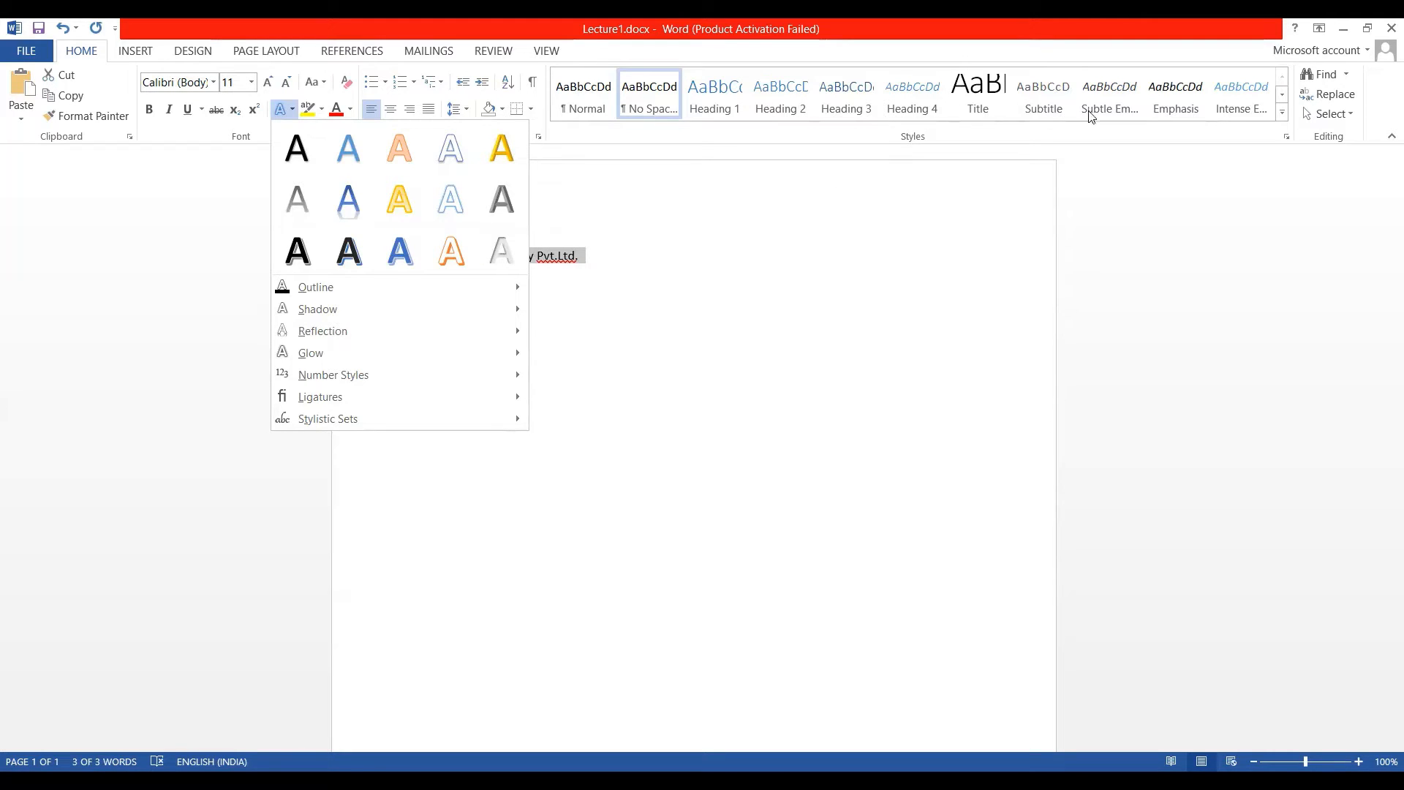
left_click(1001, 161)
left_click(989, 104)
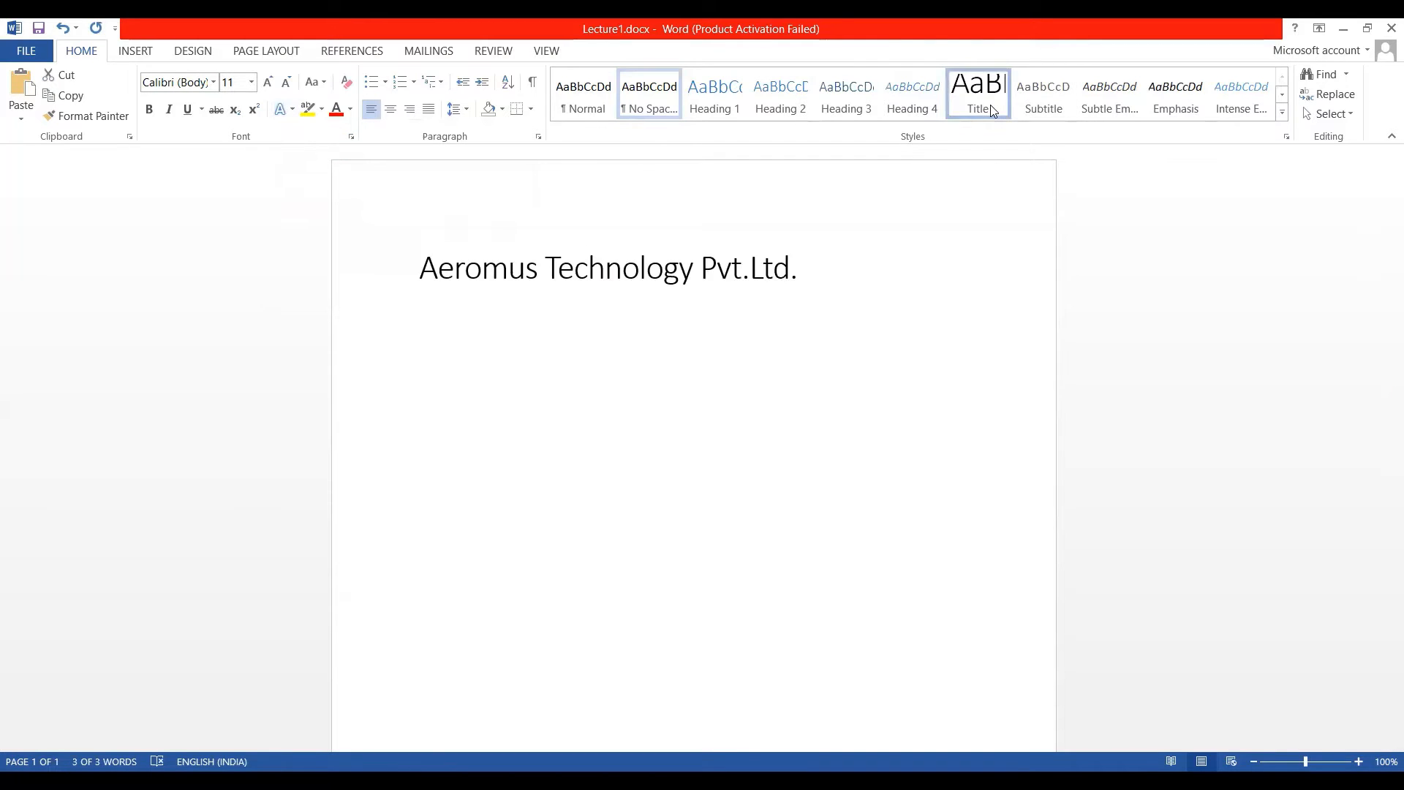
left_click(1231, 106)
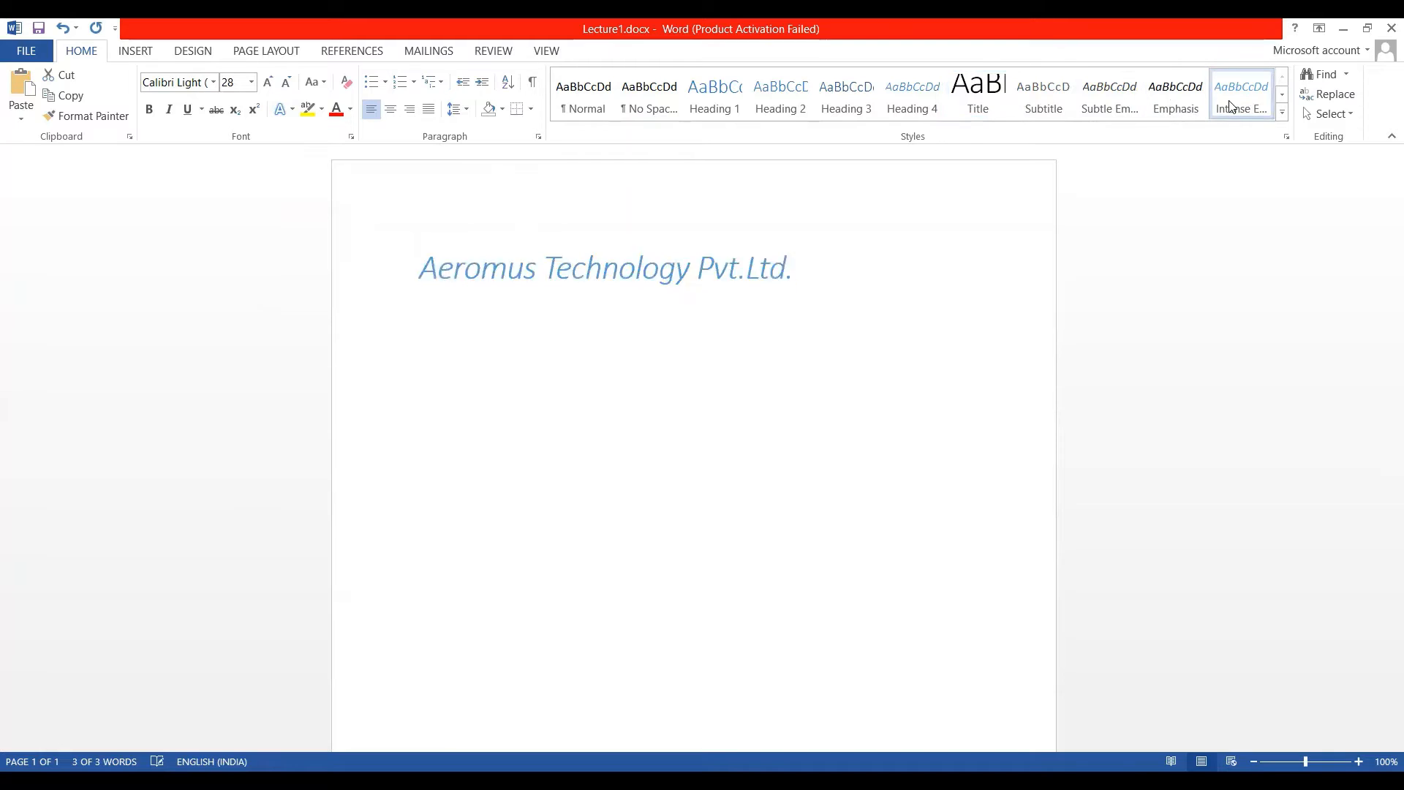
left_click(790, 270)
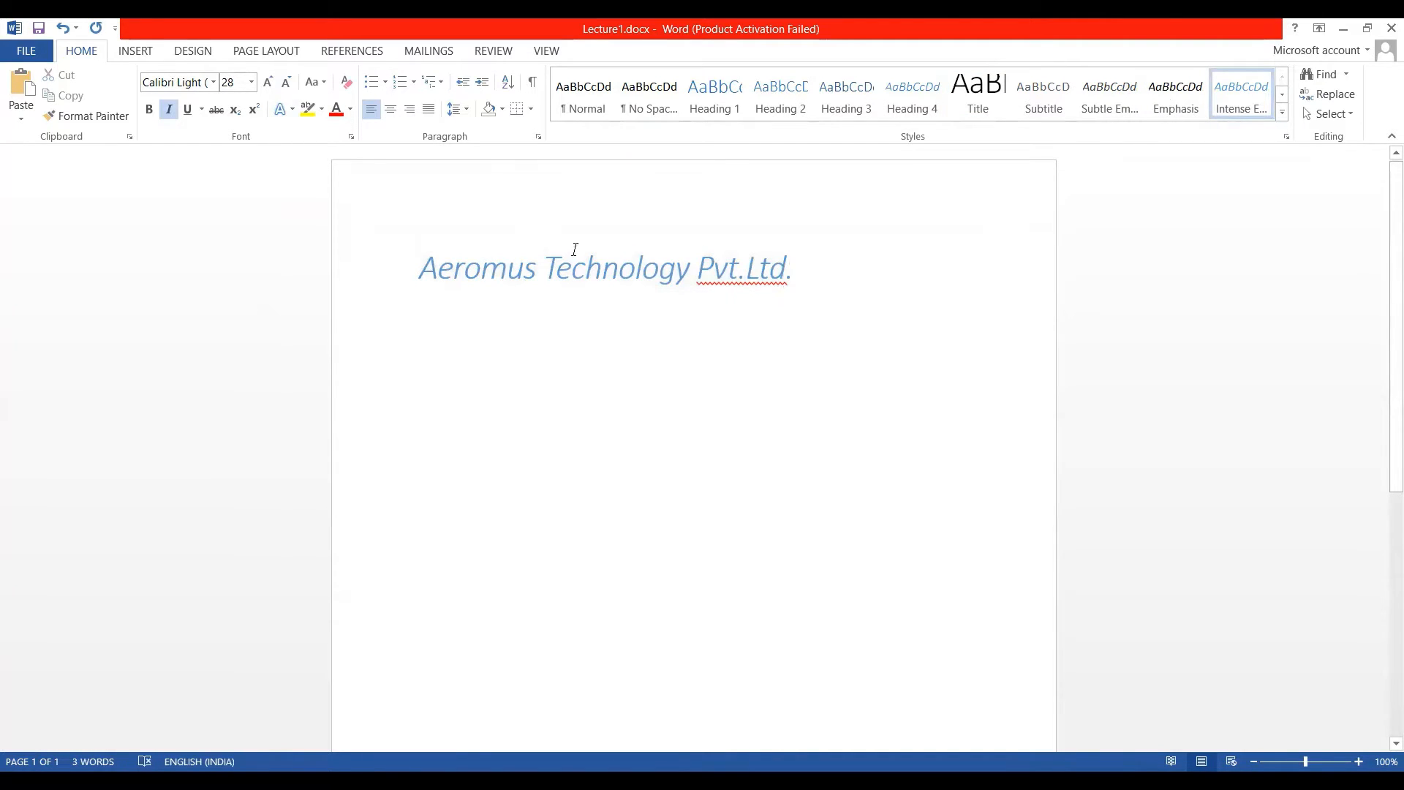
Try the Book Title style and the Strong style on the company name line
left_click_drag(811, 258, 423, 288)
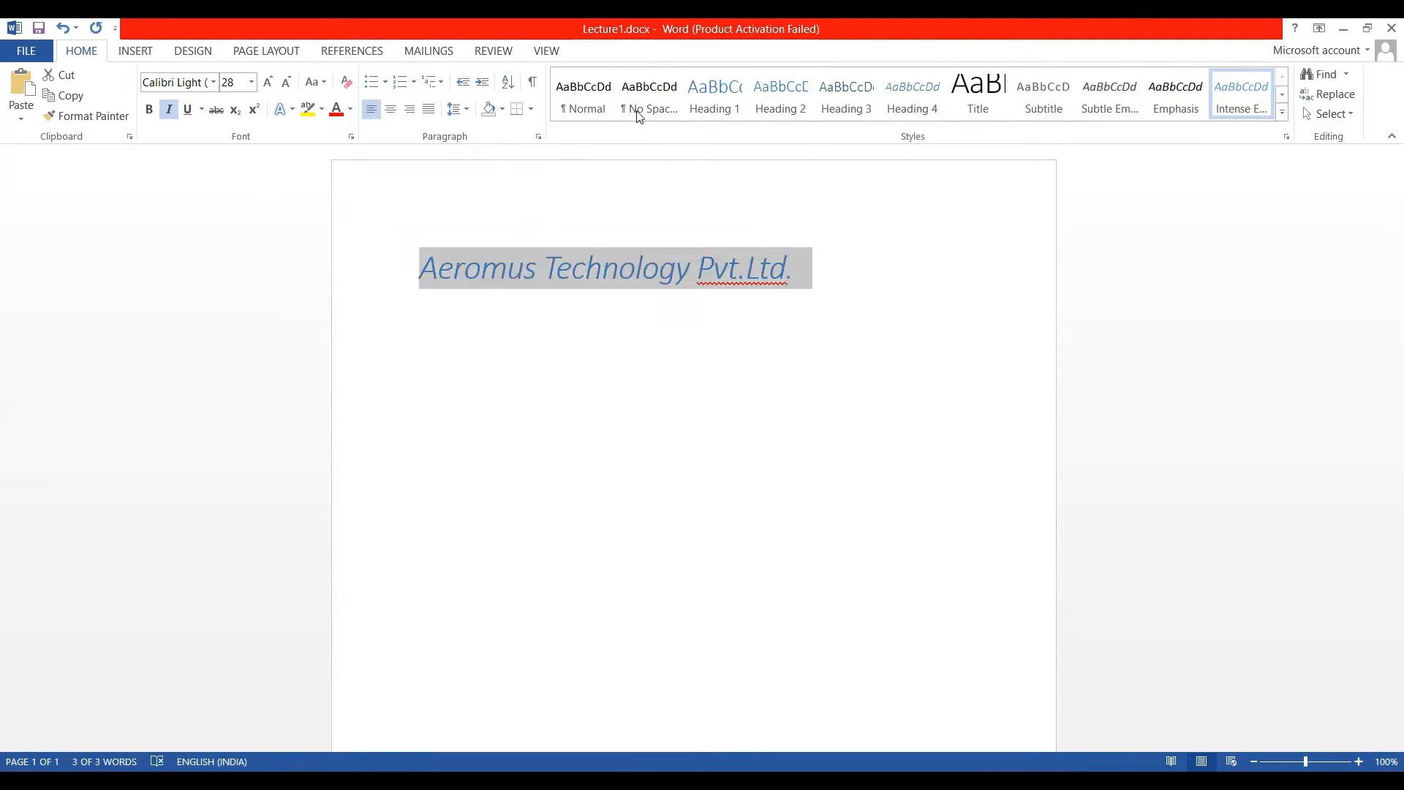
left_click(1282, 95)
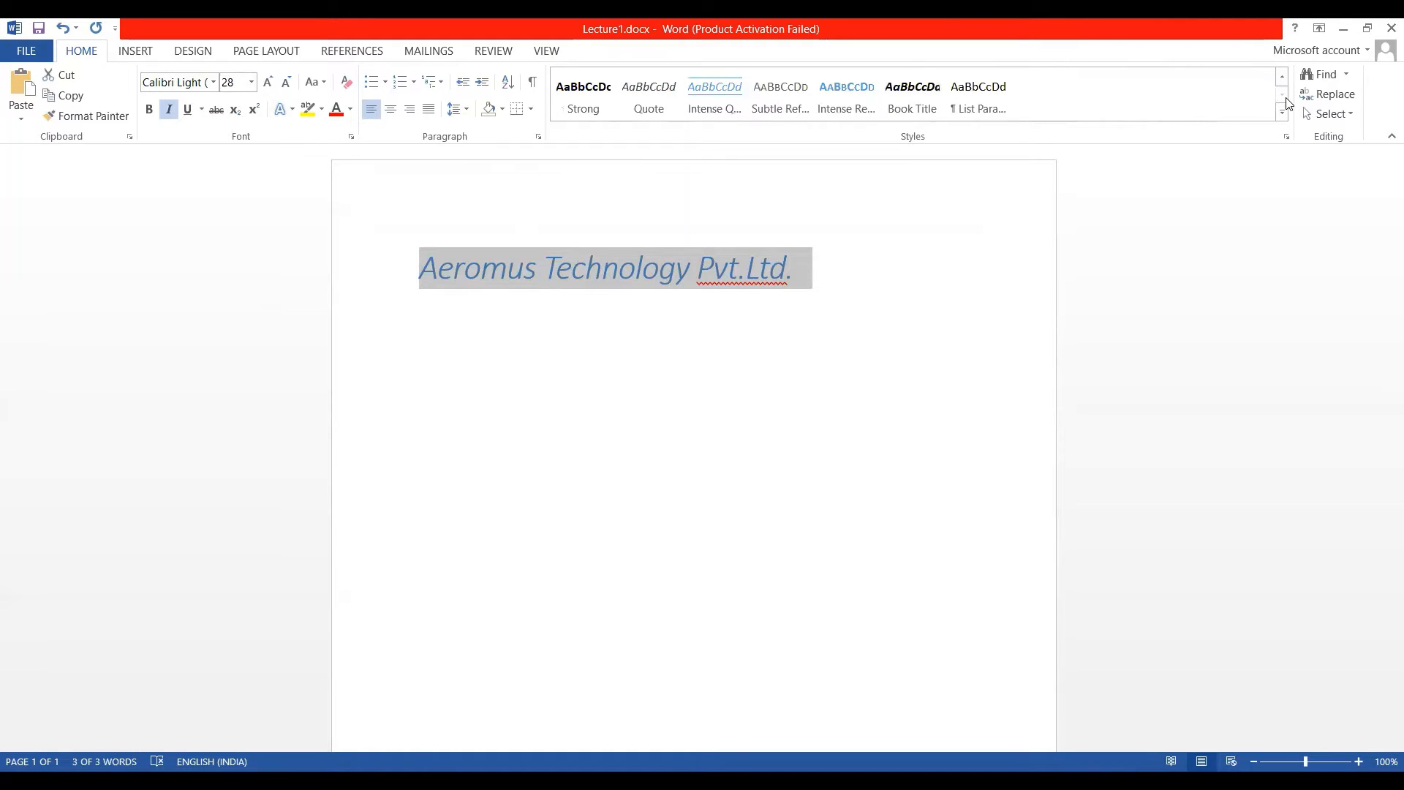
left_click(913, 93)
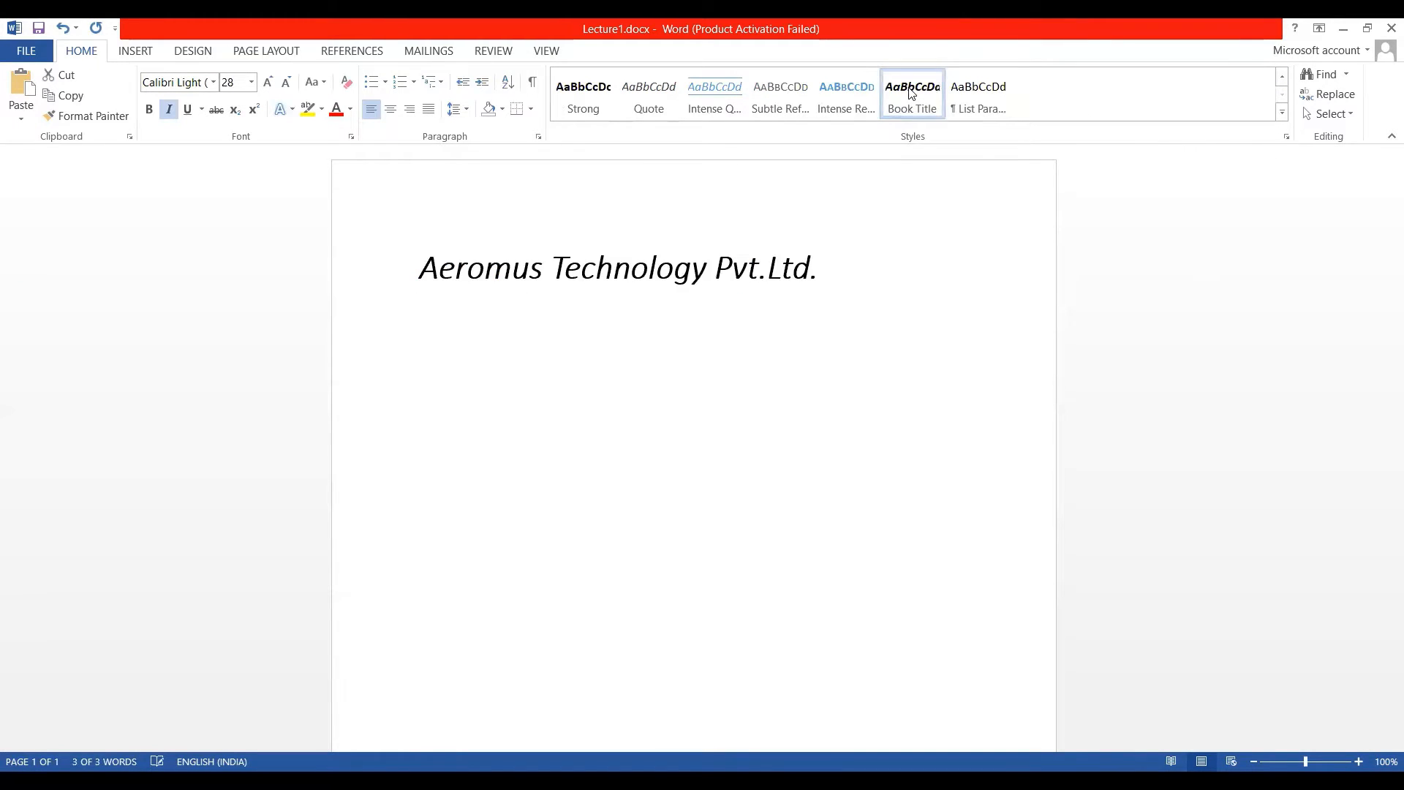
left_click(582, 101)
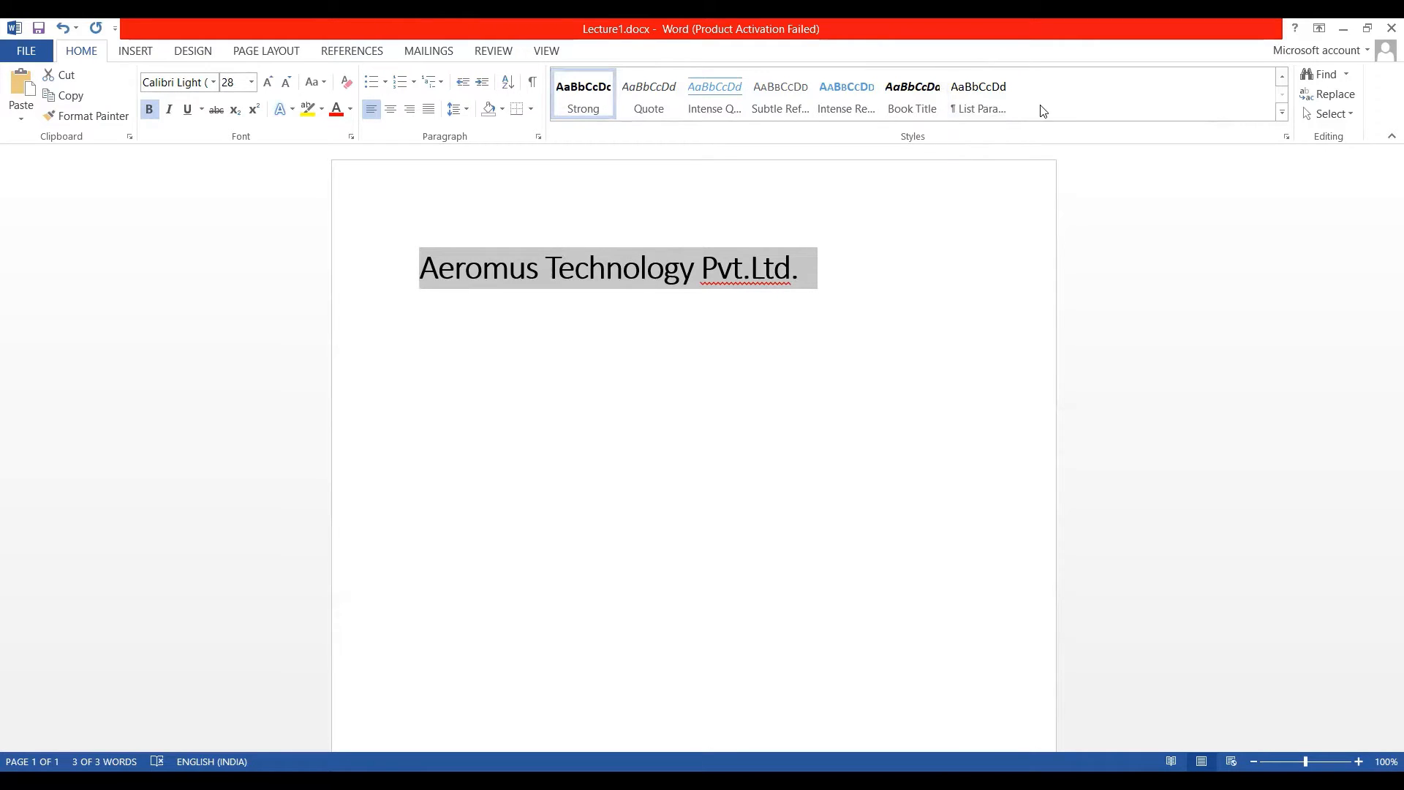
left_click(1283, 77)
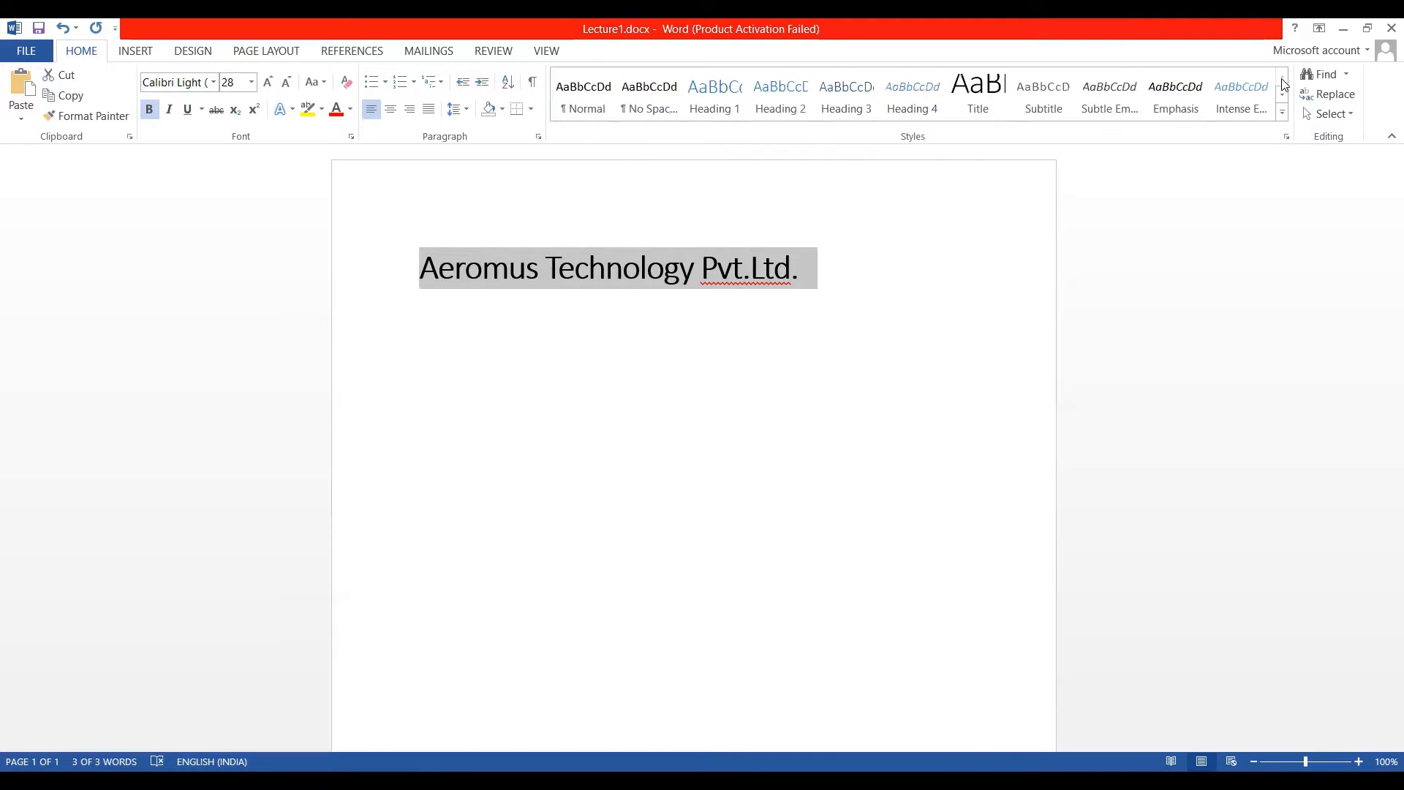
left_click(1282, 94)
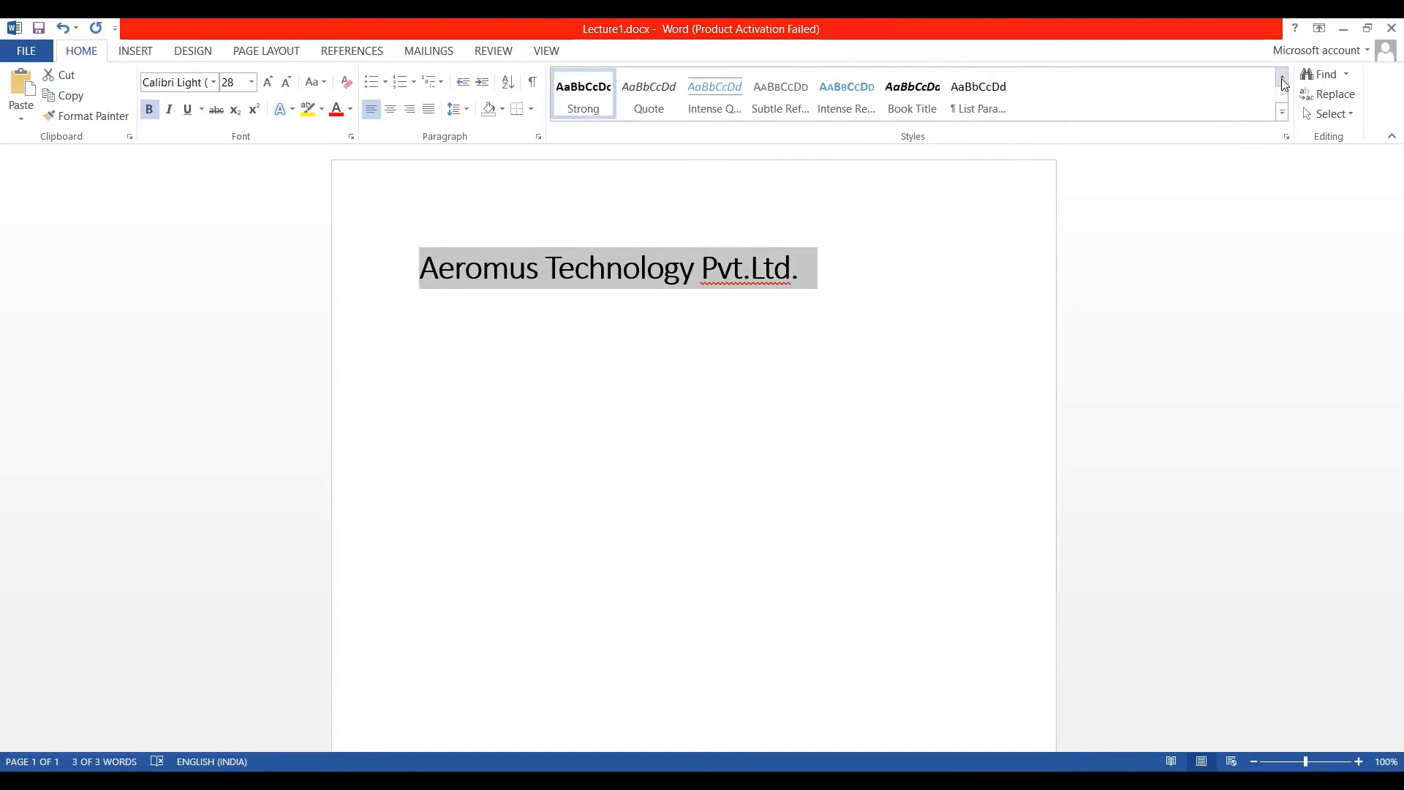
left_click(1284, 82)
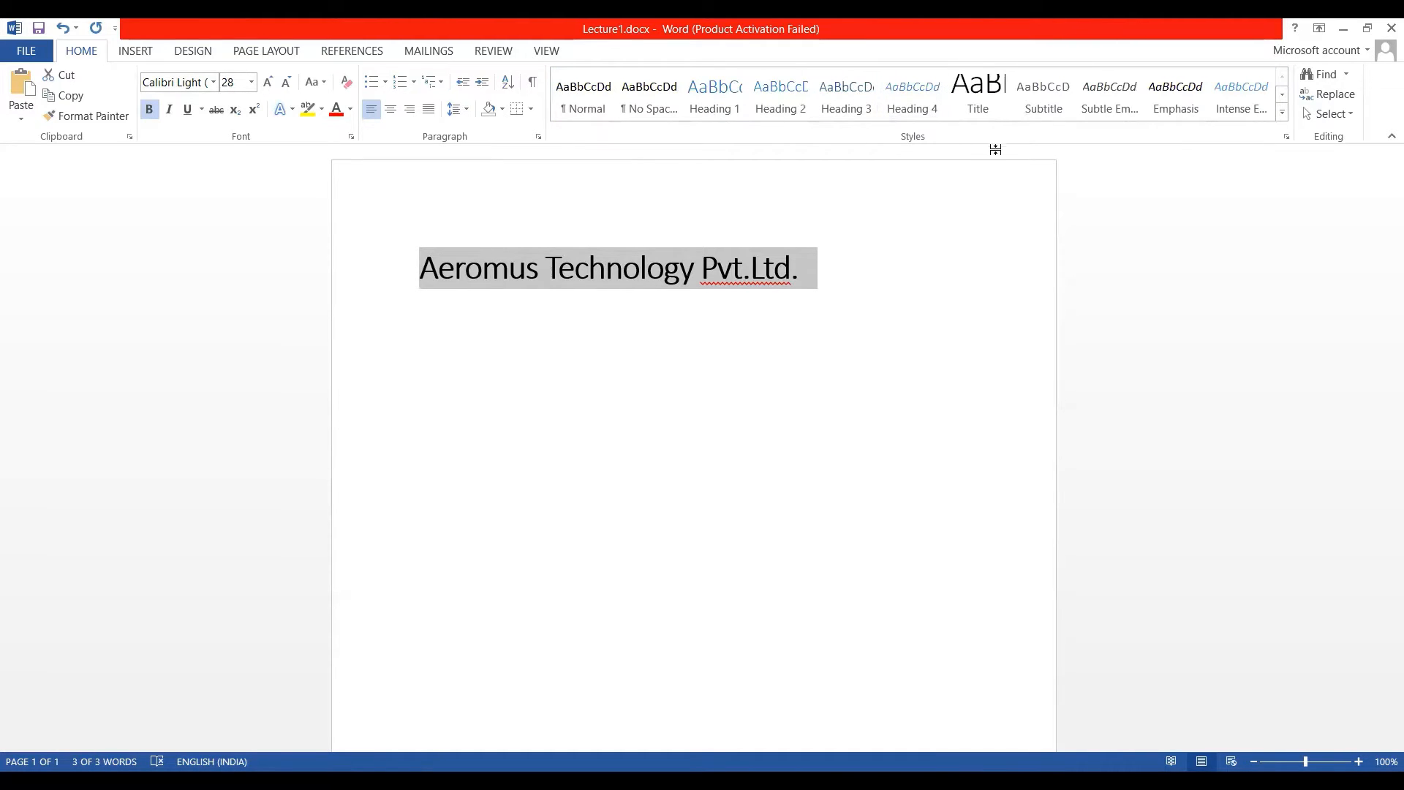
left_click(1282, 94)
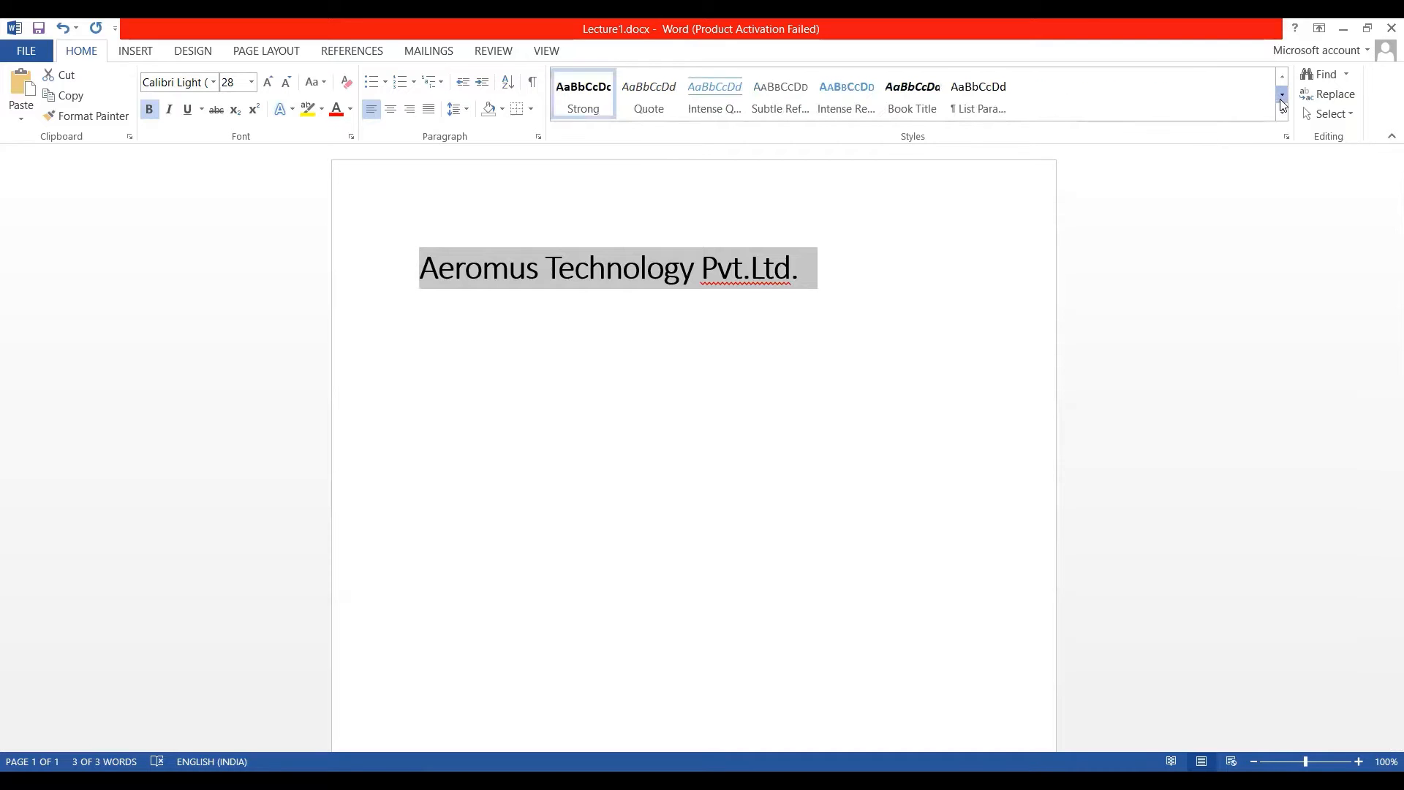
Apply the Title style to the company name line and make it bold
left_click(1282, 76)
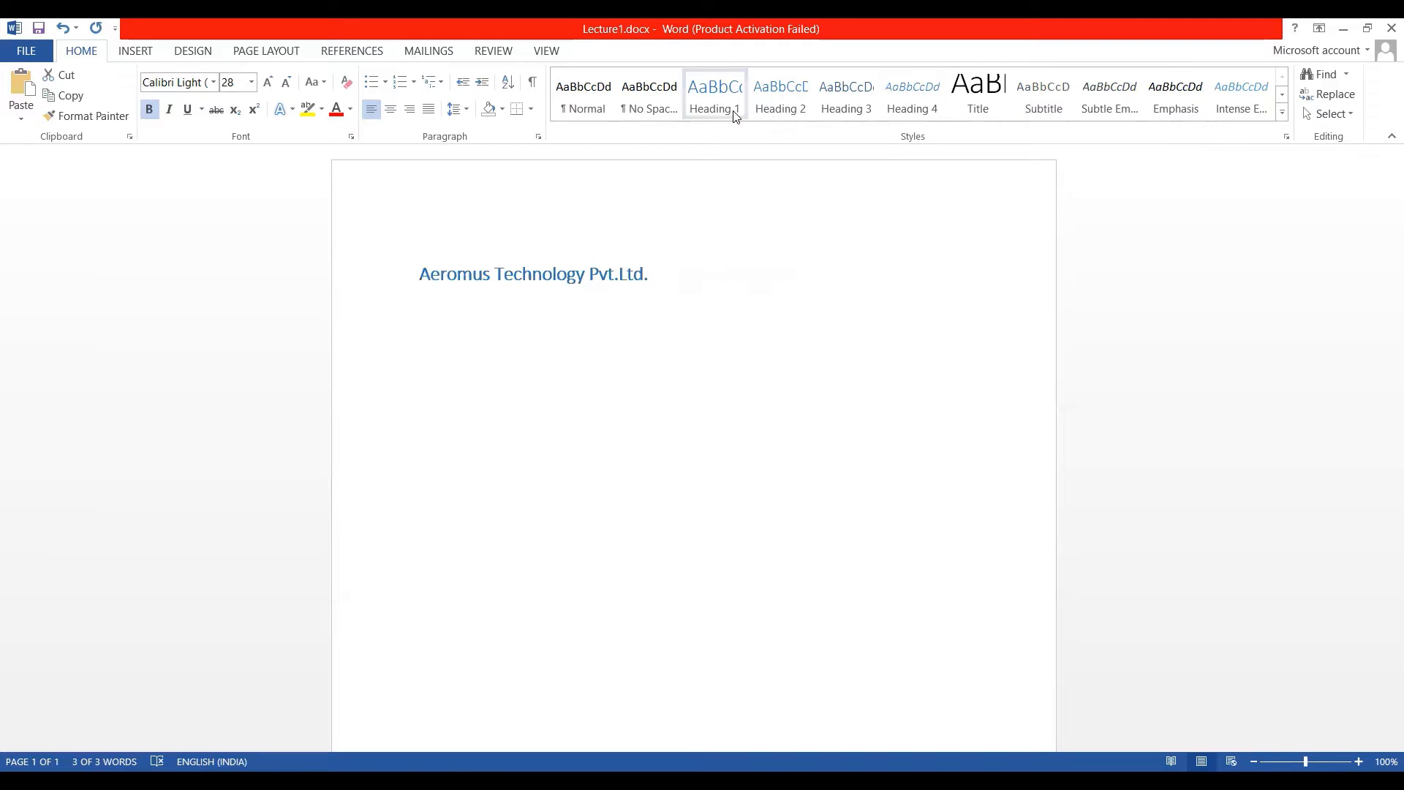
left_click(977, 100)
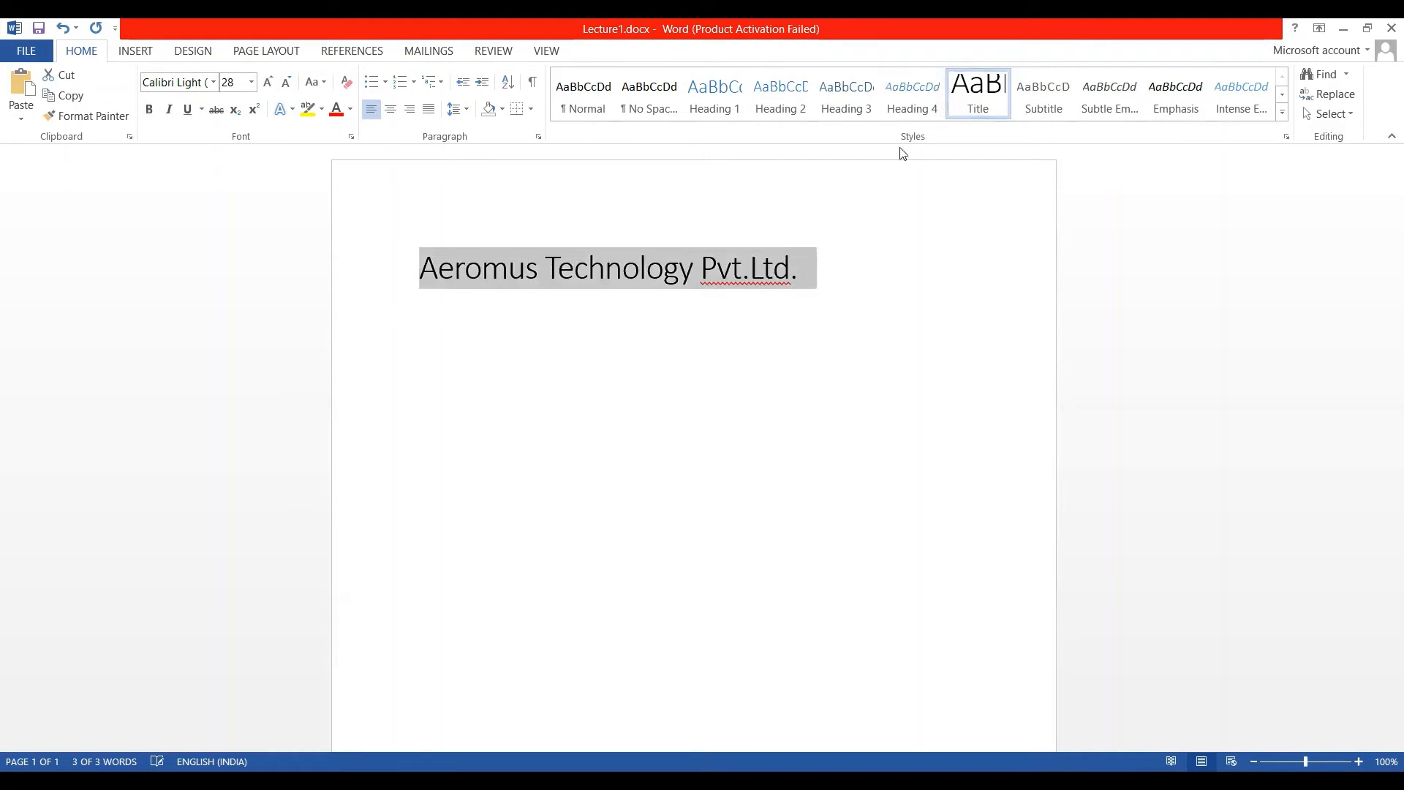
left_click(149, 111)
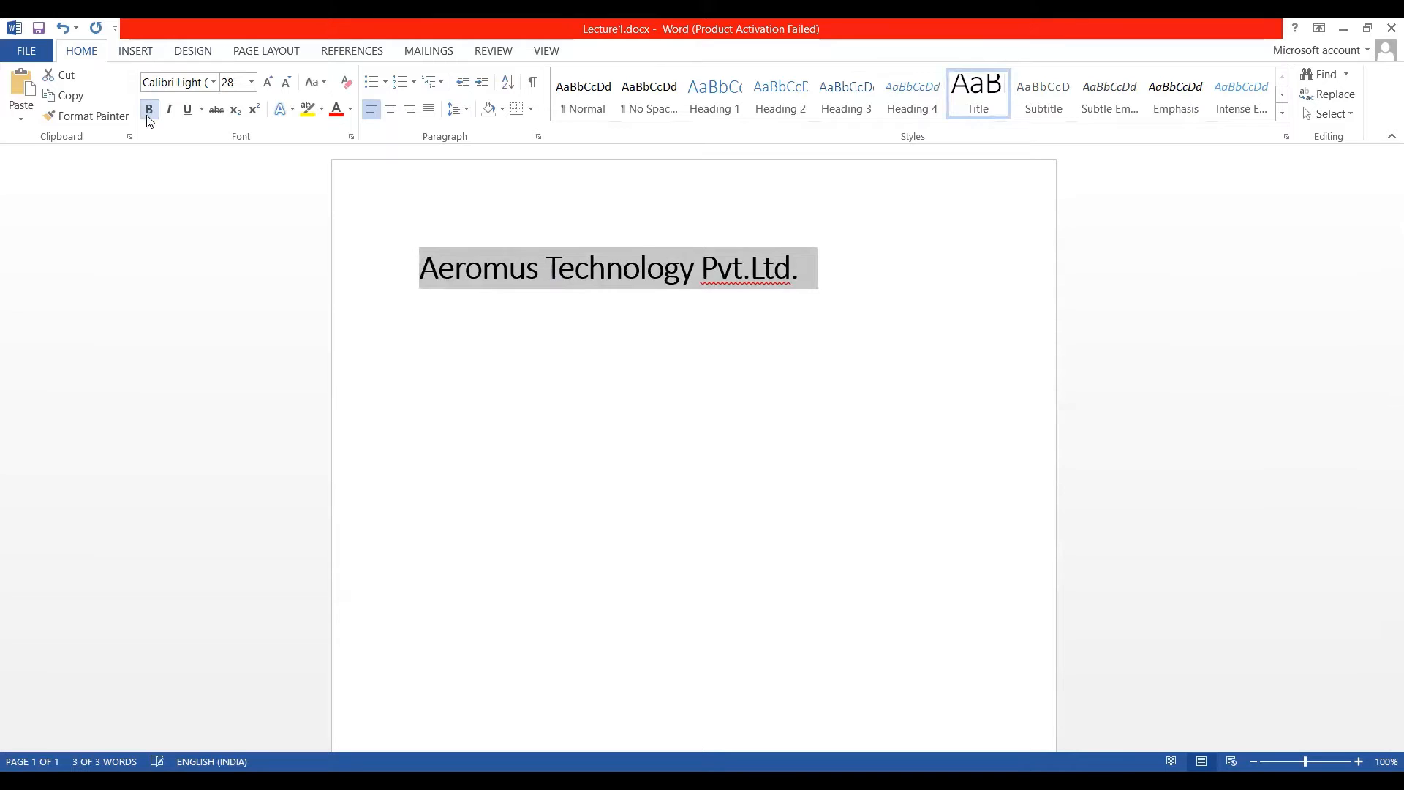
Give the company name the black text effect with a blue shadow and strike the text through
left_click(284, 109)
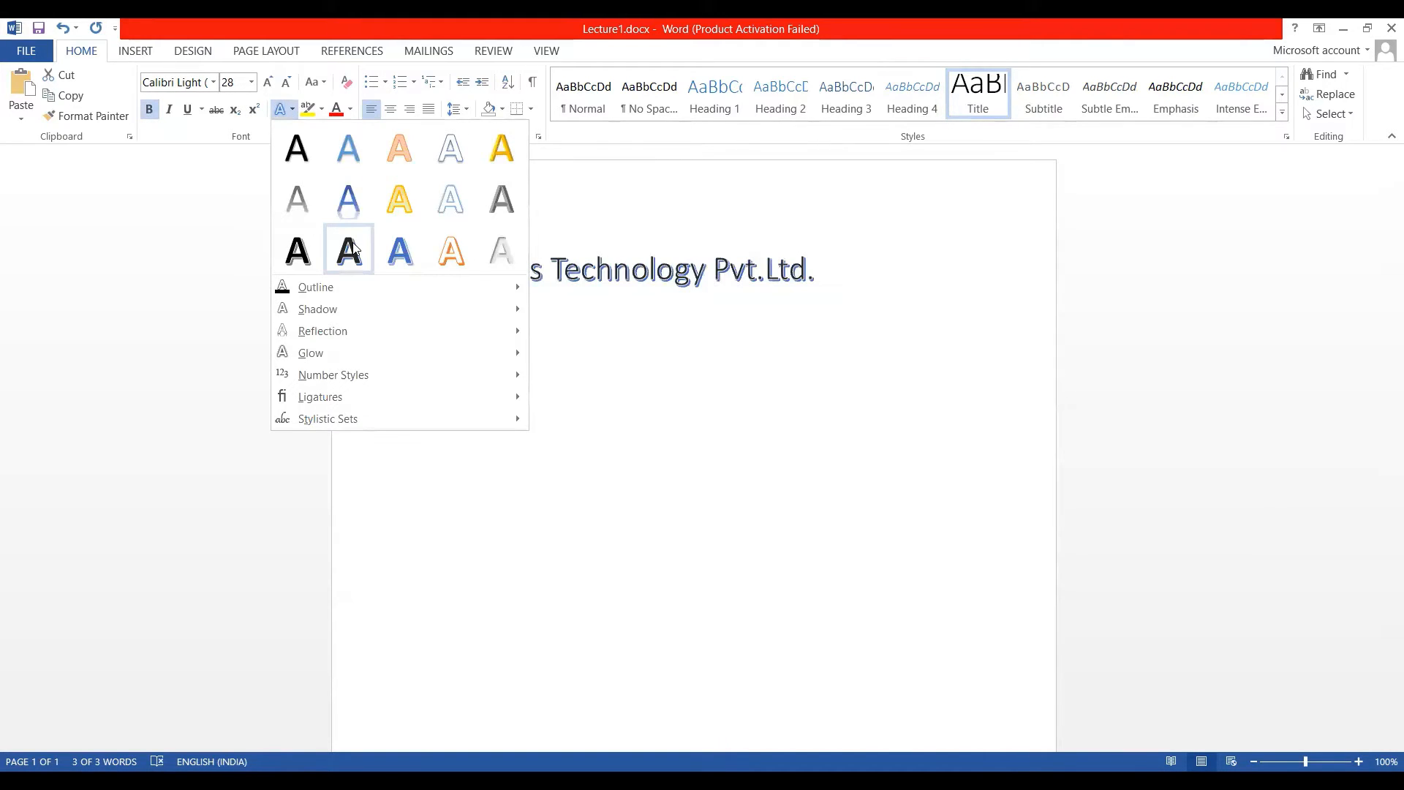
left_click(353, 243)
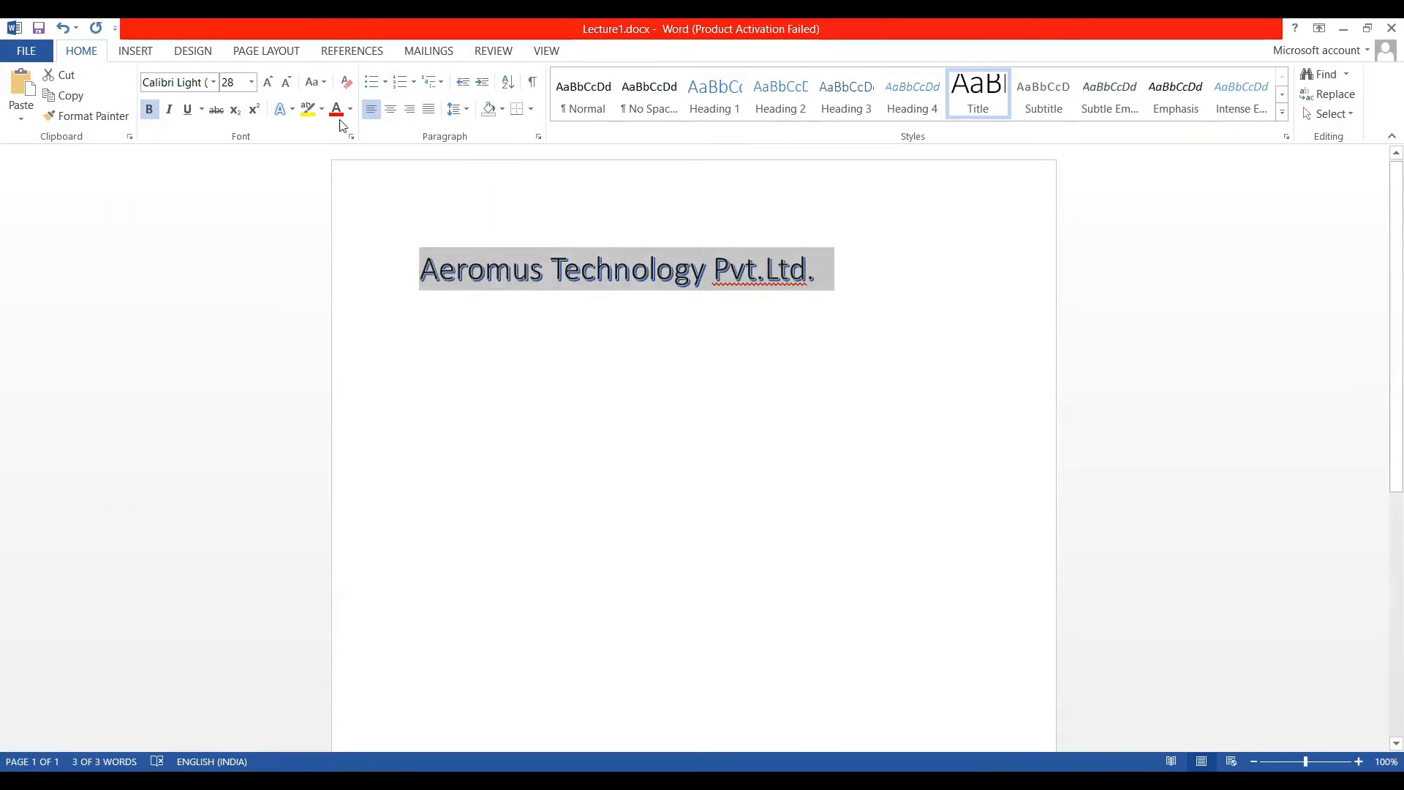
left_click(217, 109)
left_click(873, 281)
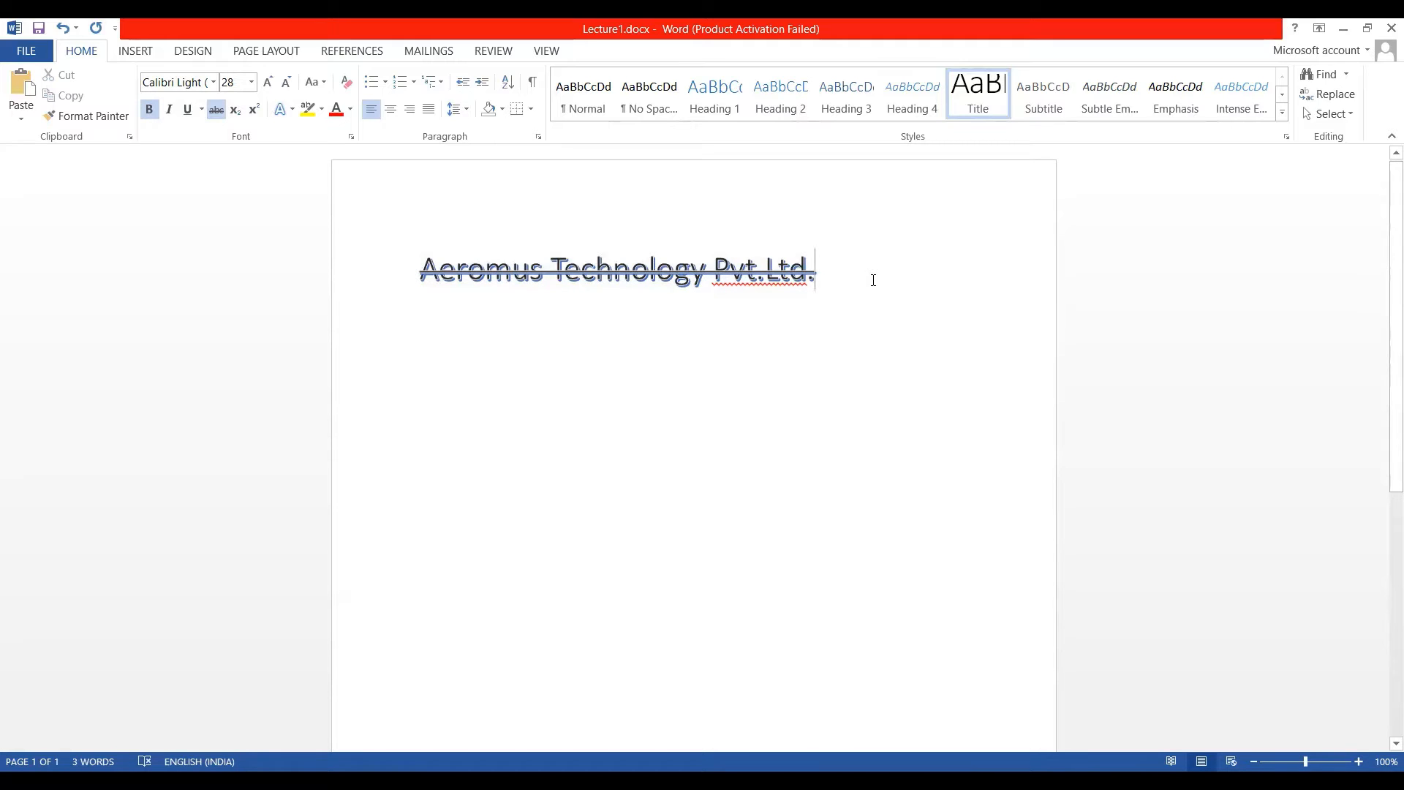
double_click(873, 280)
key("ctrl+z")
Create a new style named aeromus1 from the formatting of the company name line
left_click_drag(803, 272, 503, 247)
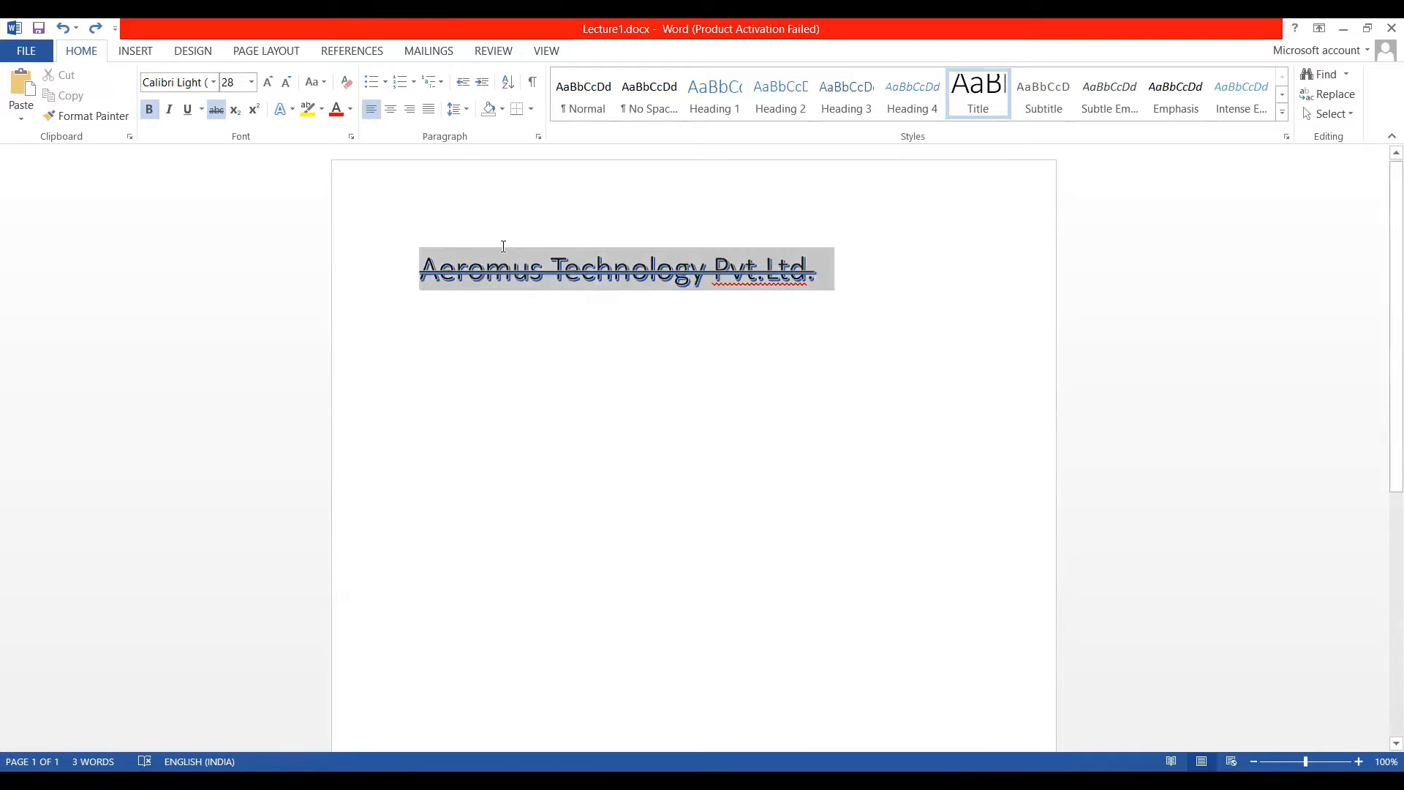
mouse_move(420, 275)
left_mouse_down()
mouse_move(435, 275)
mouse_move(420, 275)
left_mouse_up()
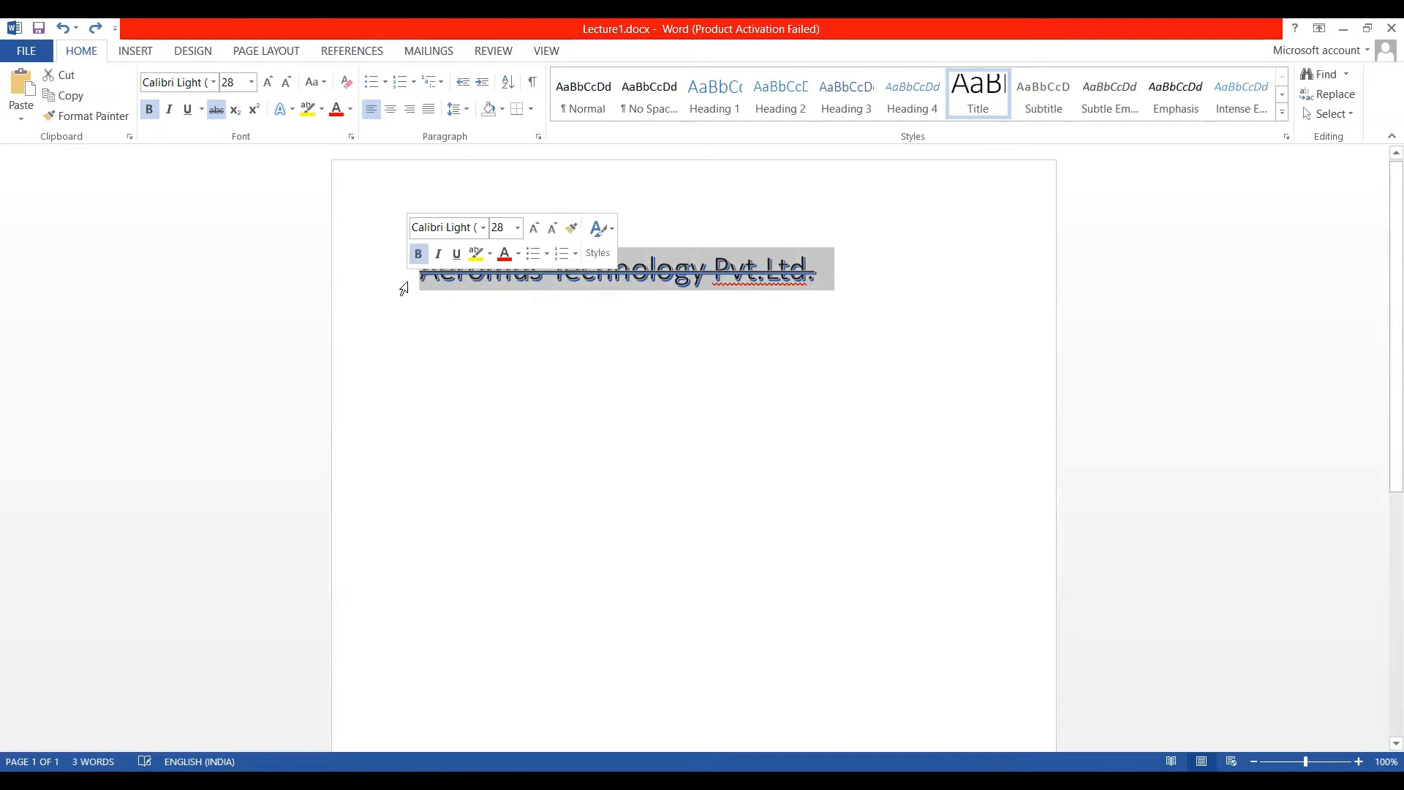
left_click(1282, 95)
left_click(1281, 79)
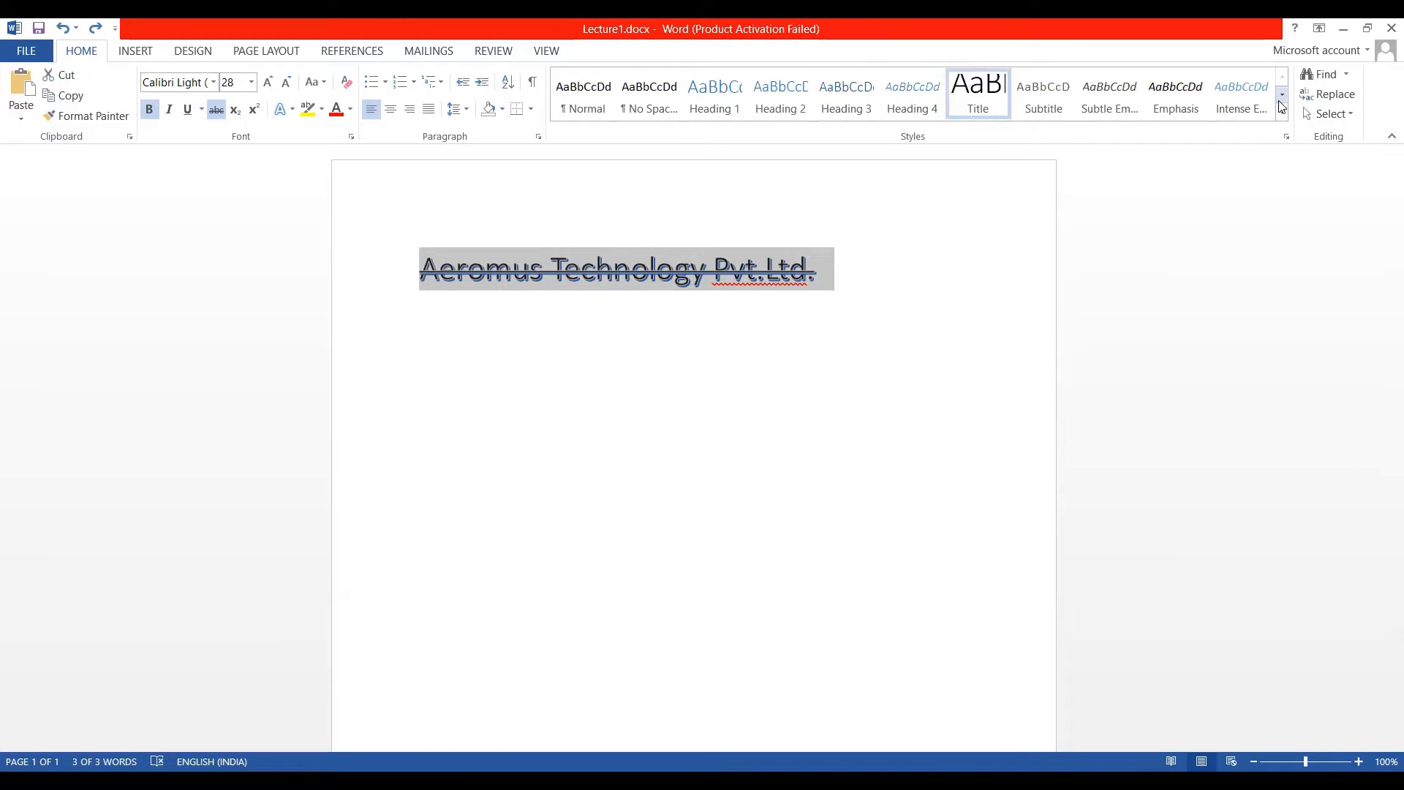
left_click(1282, 95)
left_click(1282, 78)
left_click(1283, 114)
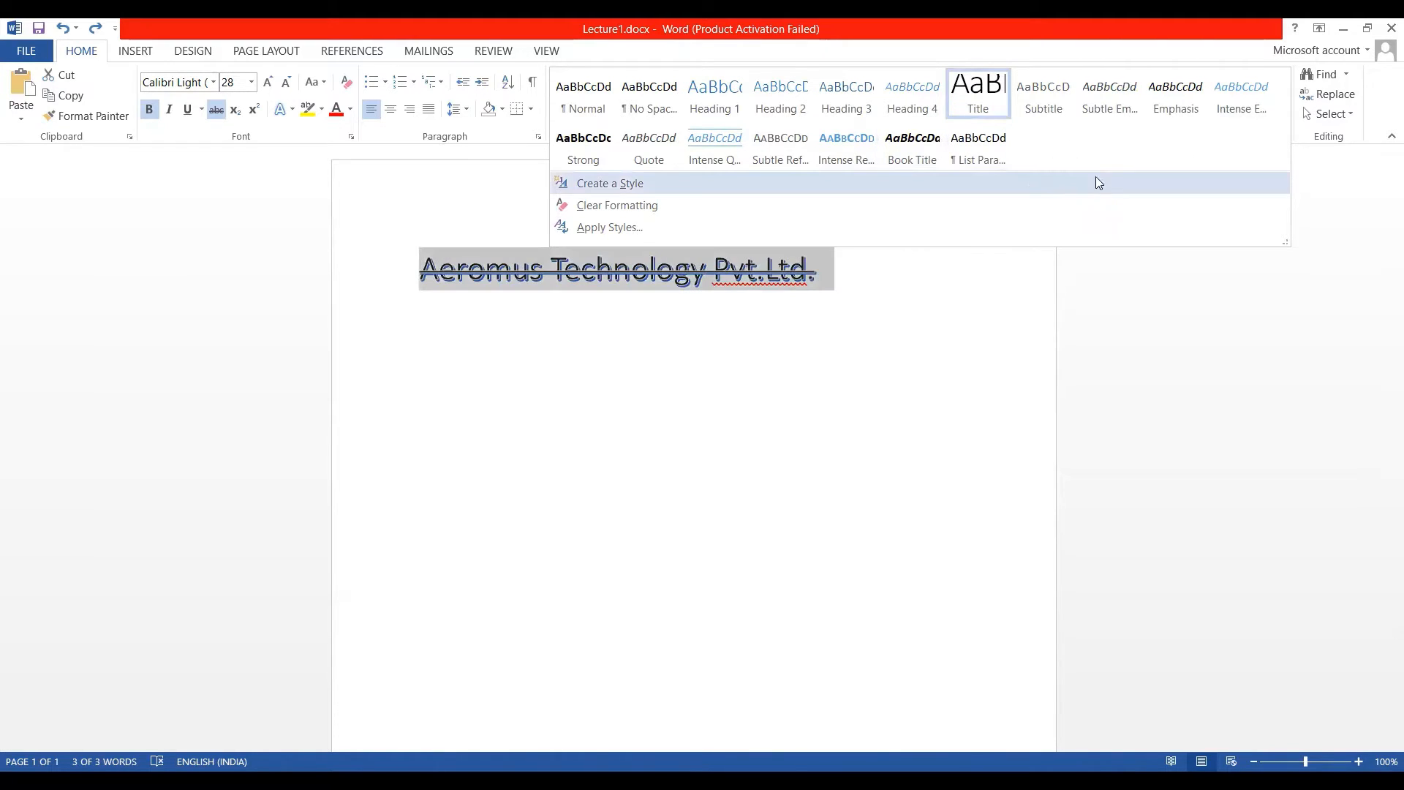
left_click(611, 183)
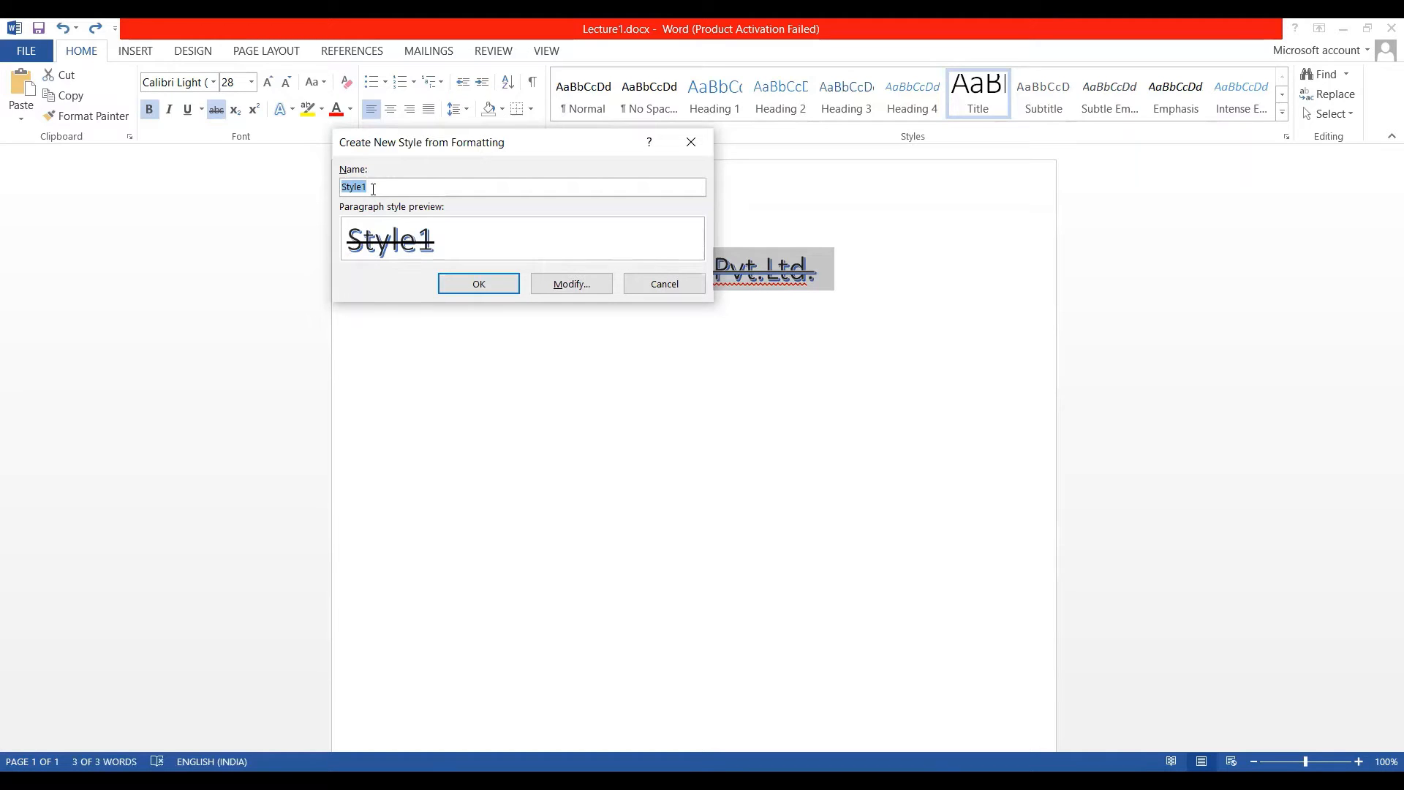
type("aeromus1")
left_click(495, 287)
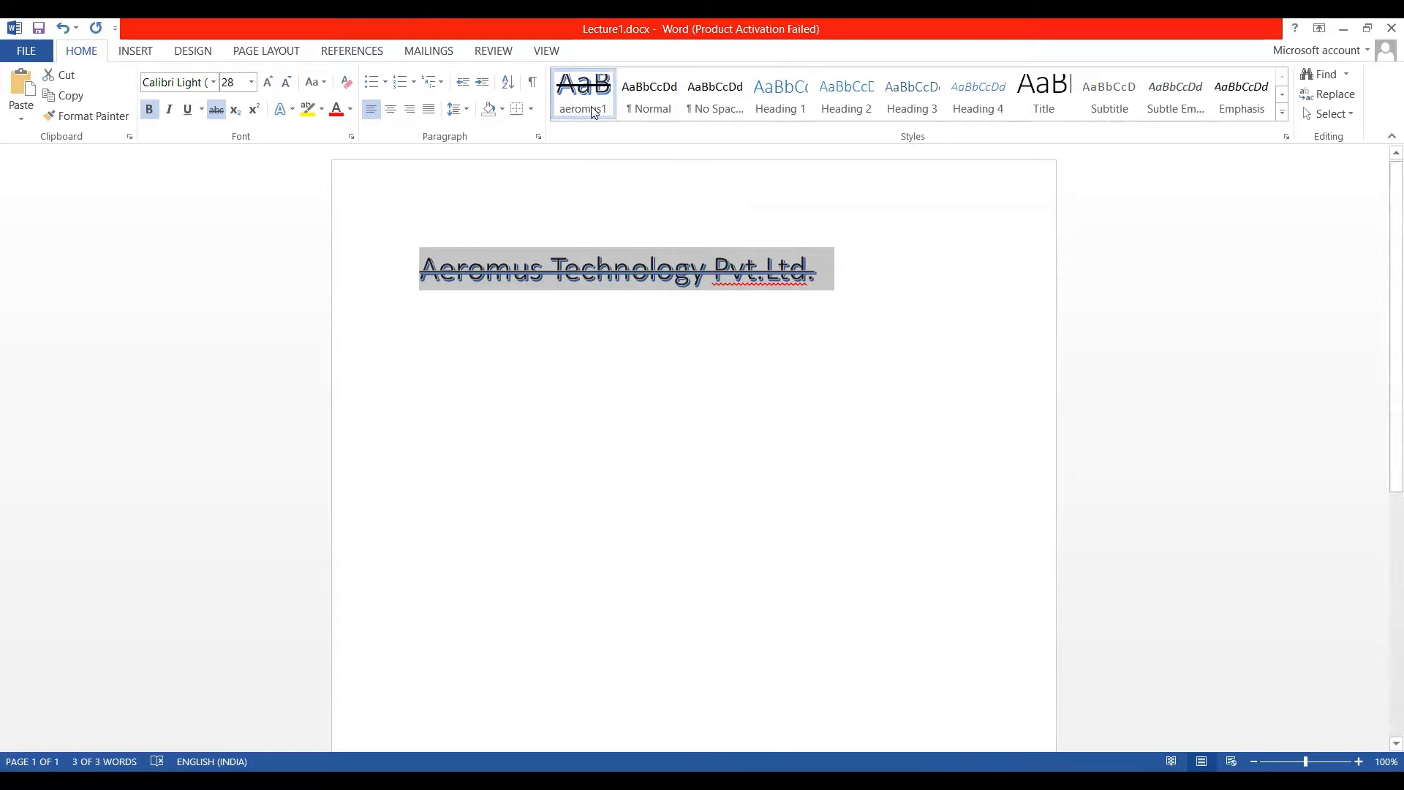
Clear all formatting from the company name line and reapply the aeromus1 style to it
left_click_drag(839, 265, 370, 272)
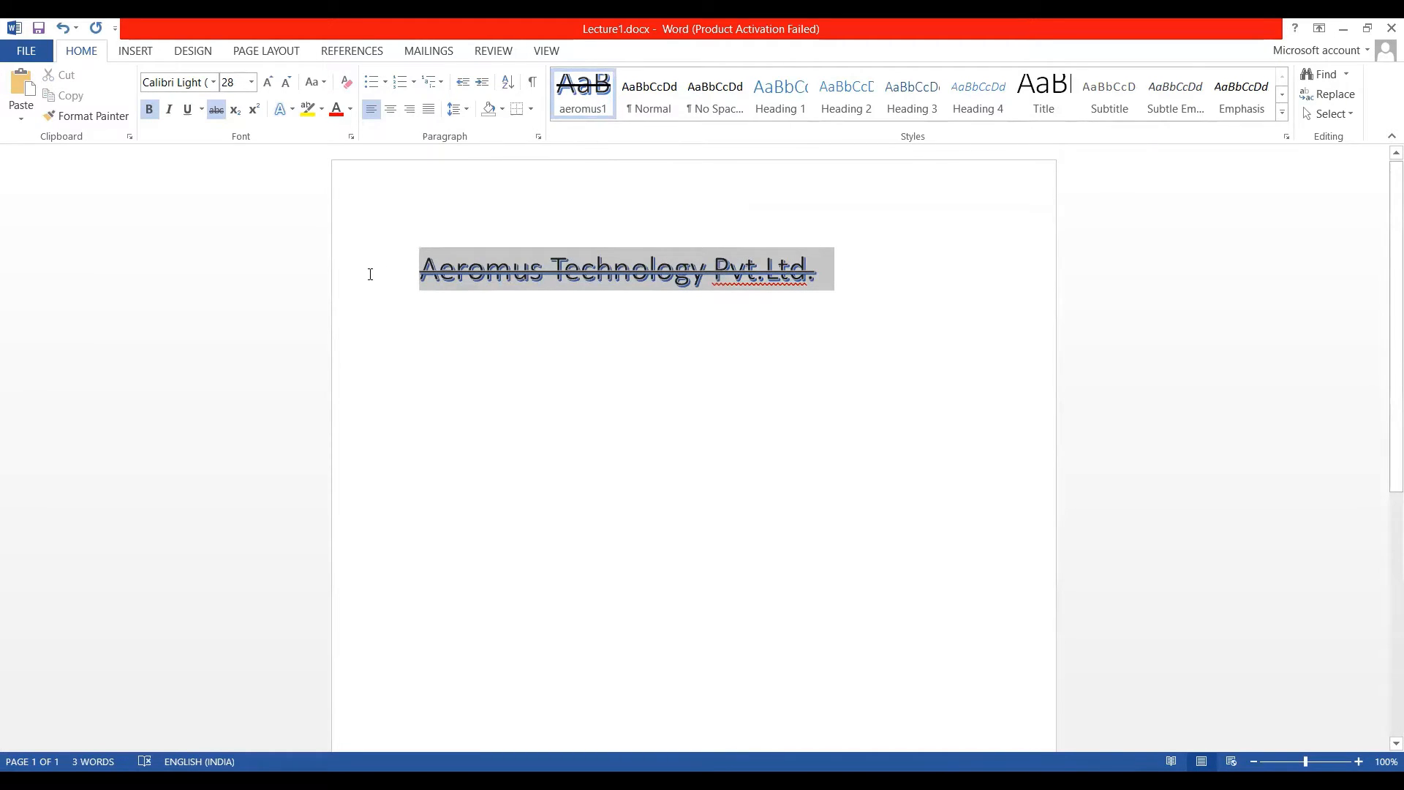
left_click(347, 81)
left_click(665, 261)
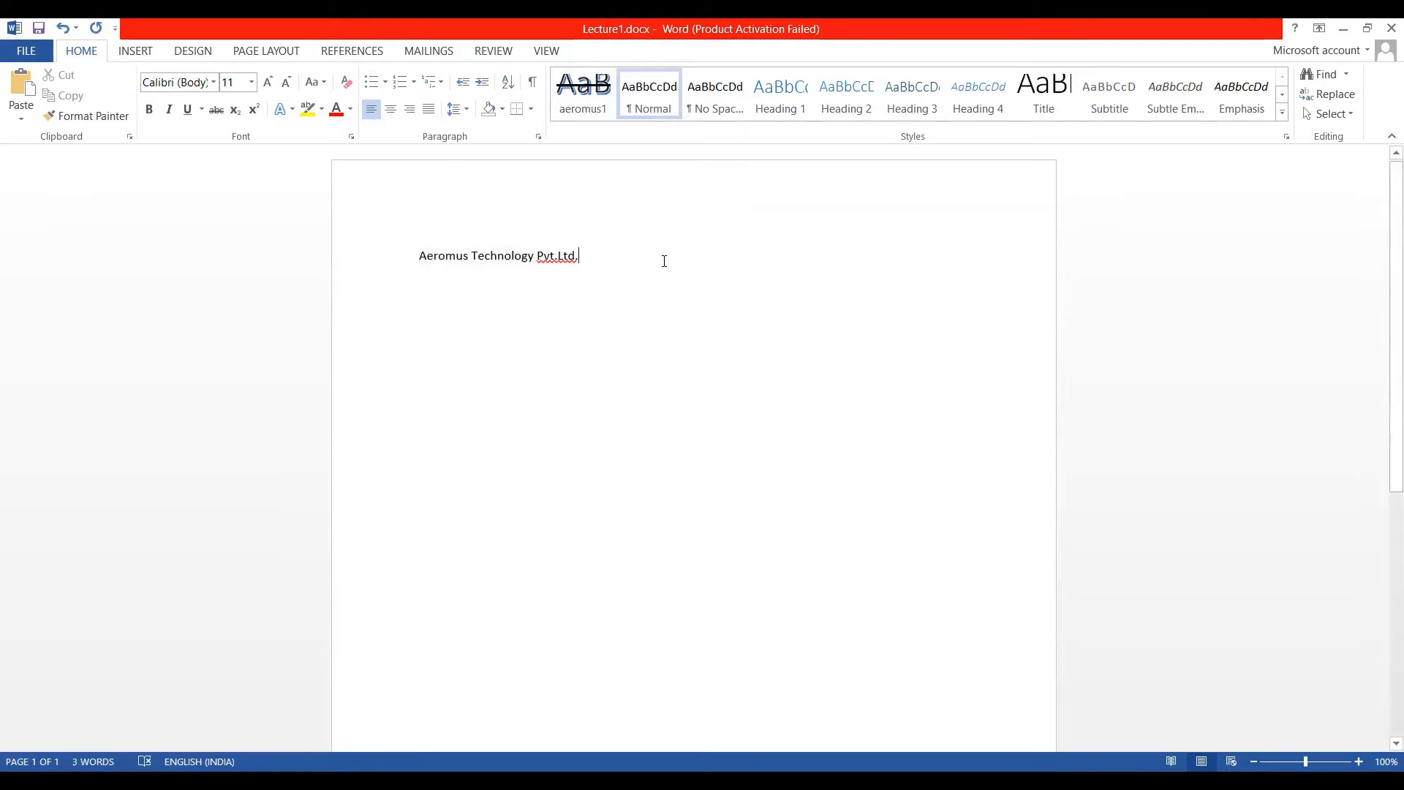
left_click_drag(664, 262, 405, 250)
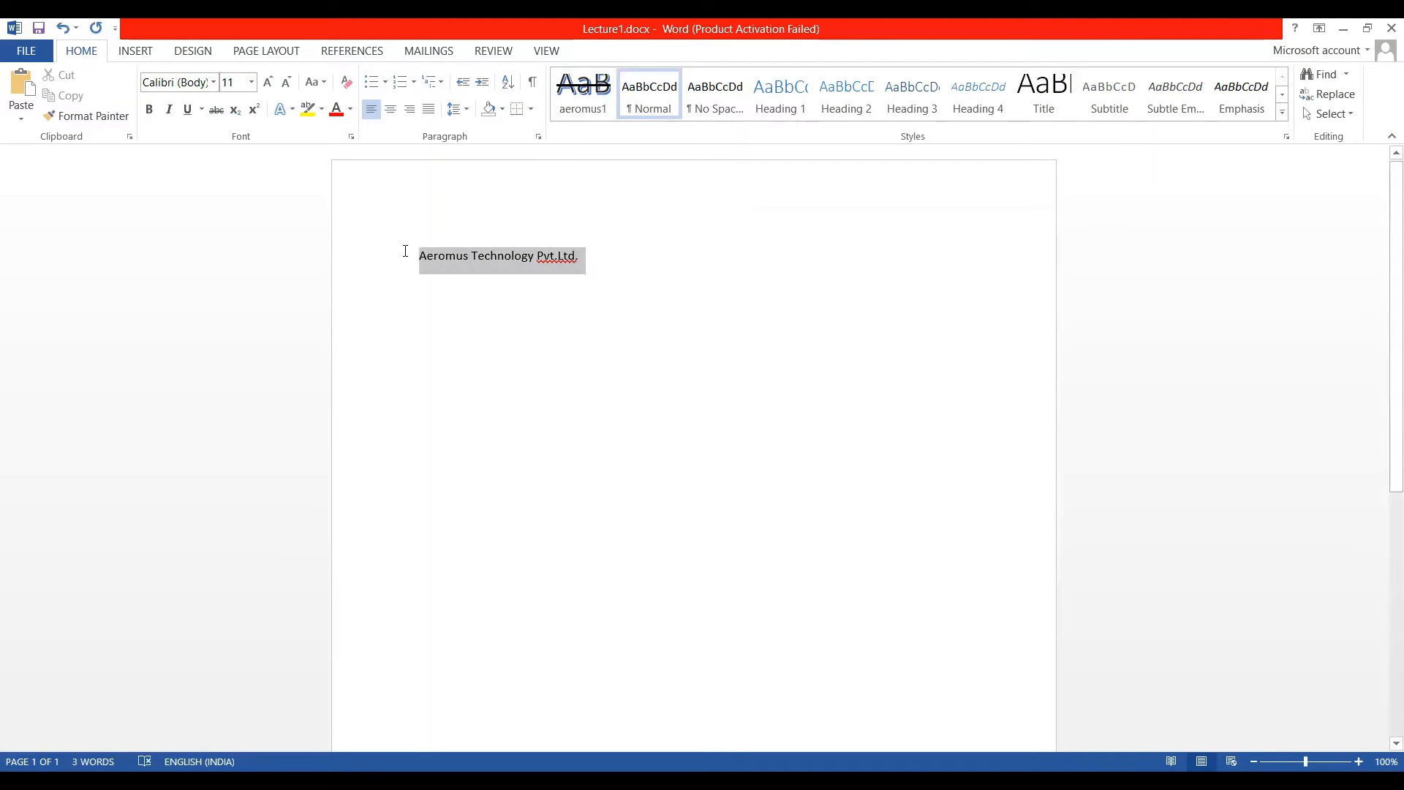
left_click(583, 92)
left_click(853, 261)
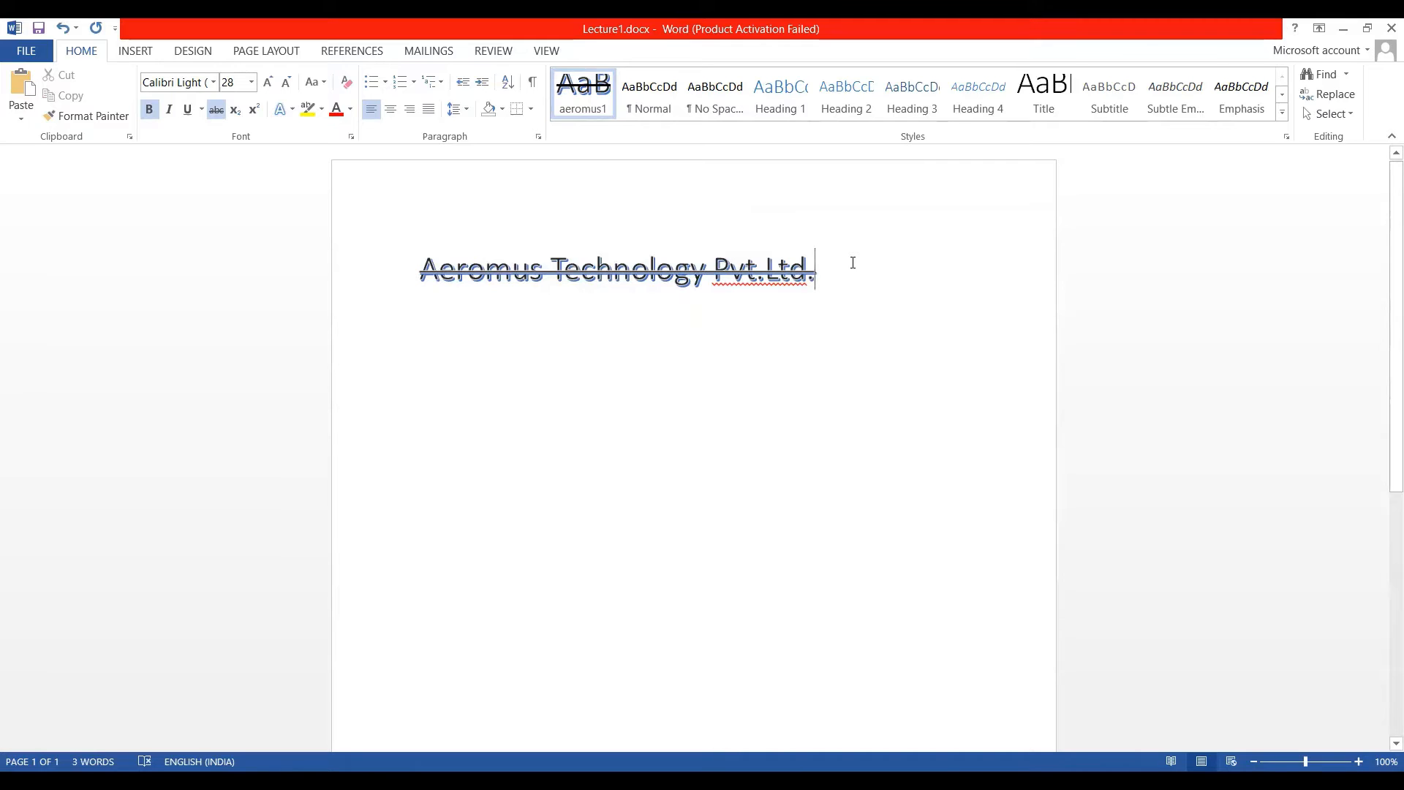
Clear the company name's formatting again and try the Heading 3 and Title styles before returning it to aeromus1
left_click_drag(834, 265, 454, 222)
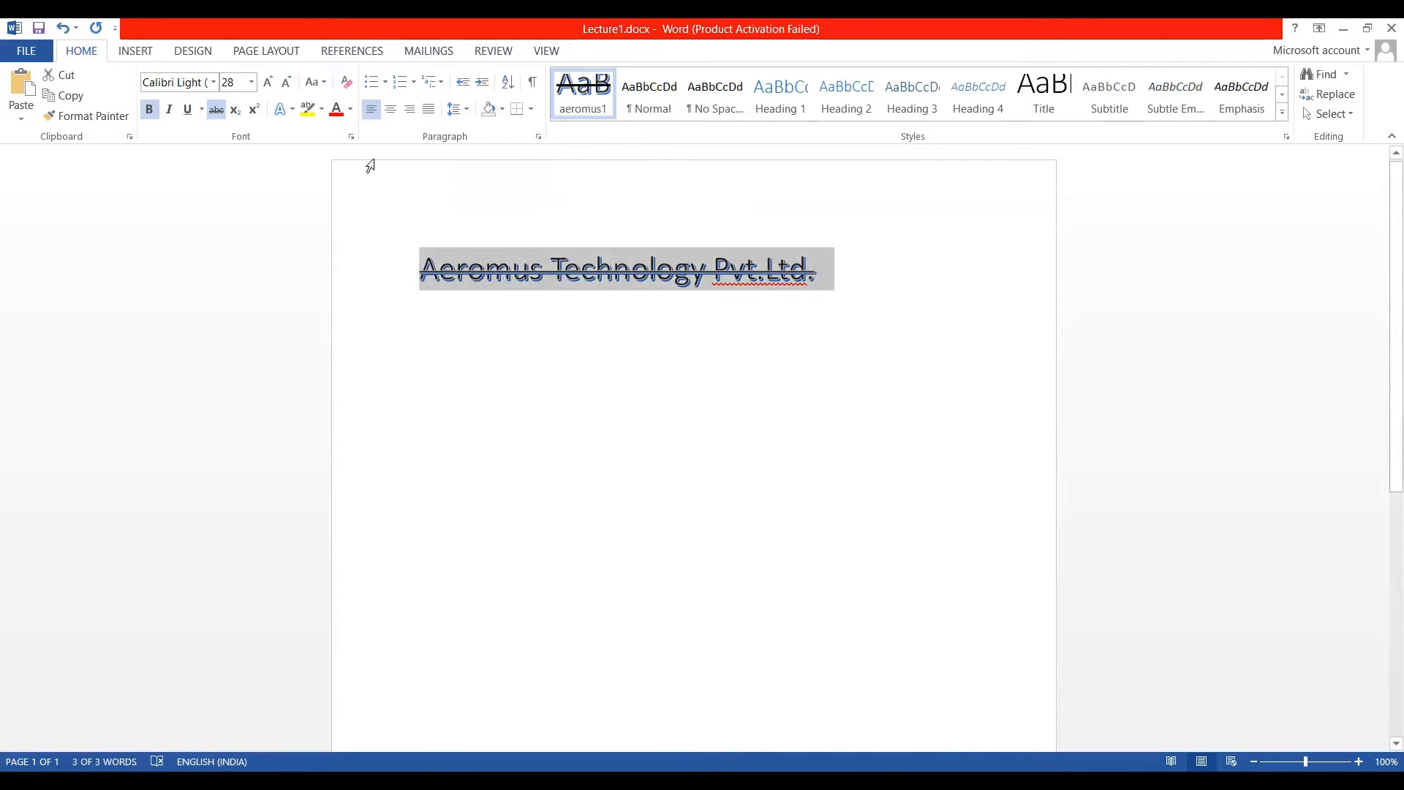
left_click(347, 82)
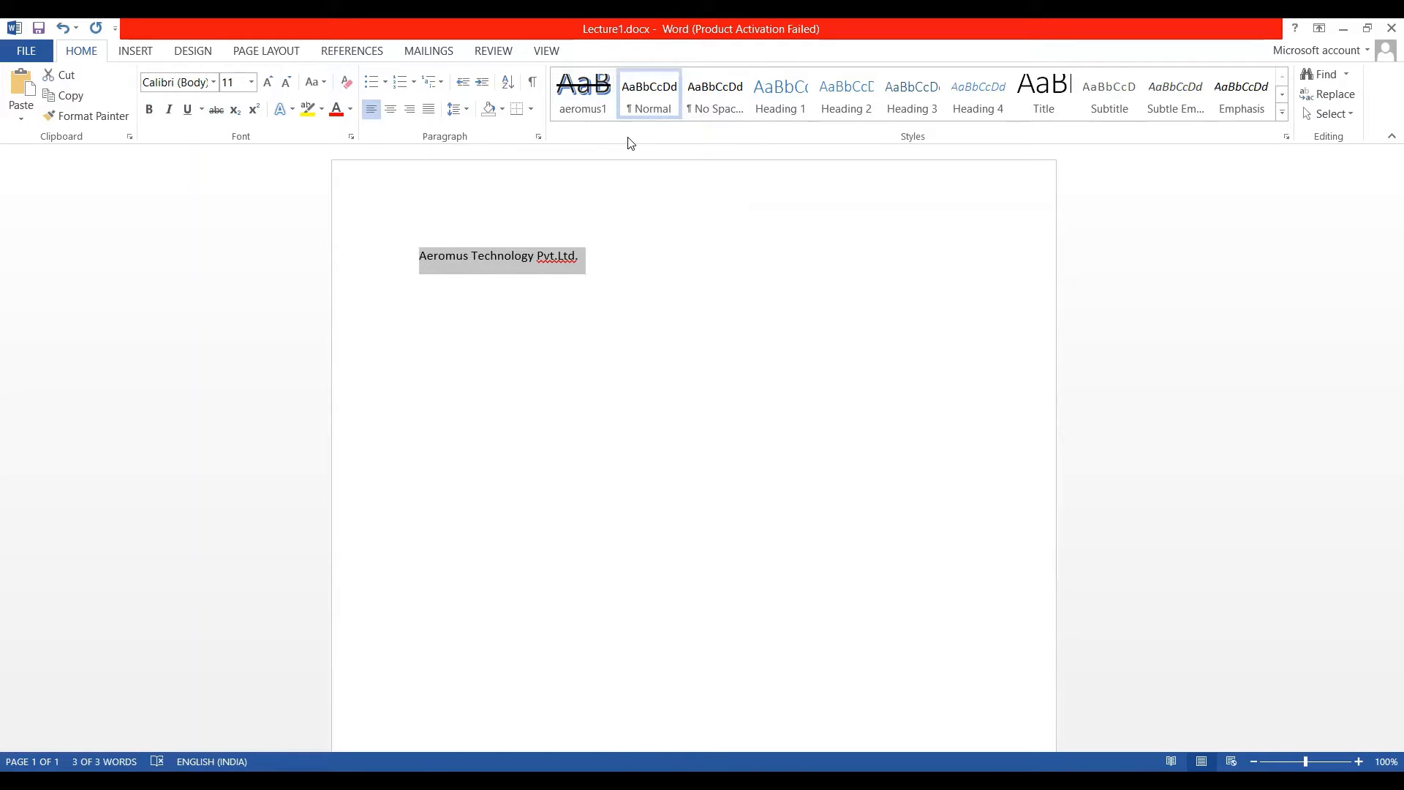
left_click(913, 99)
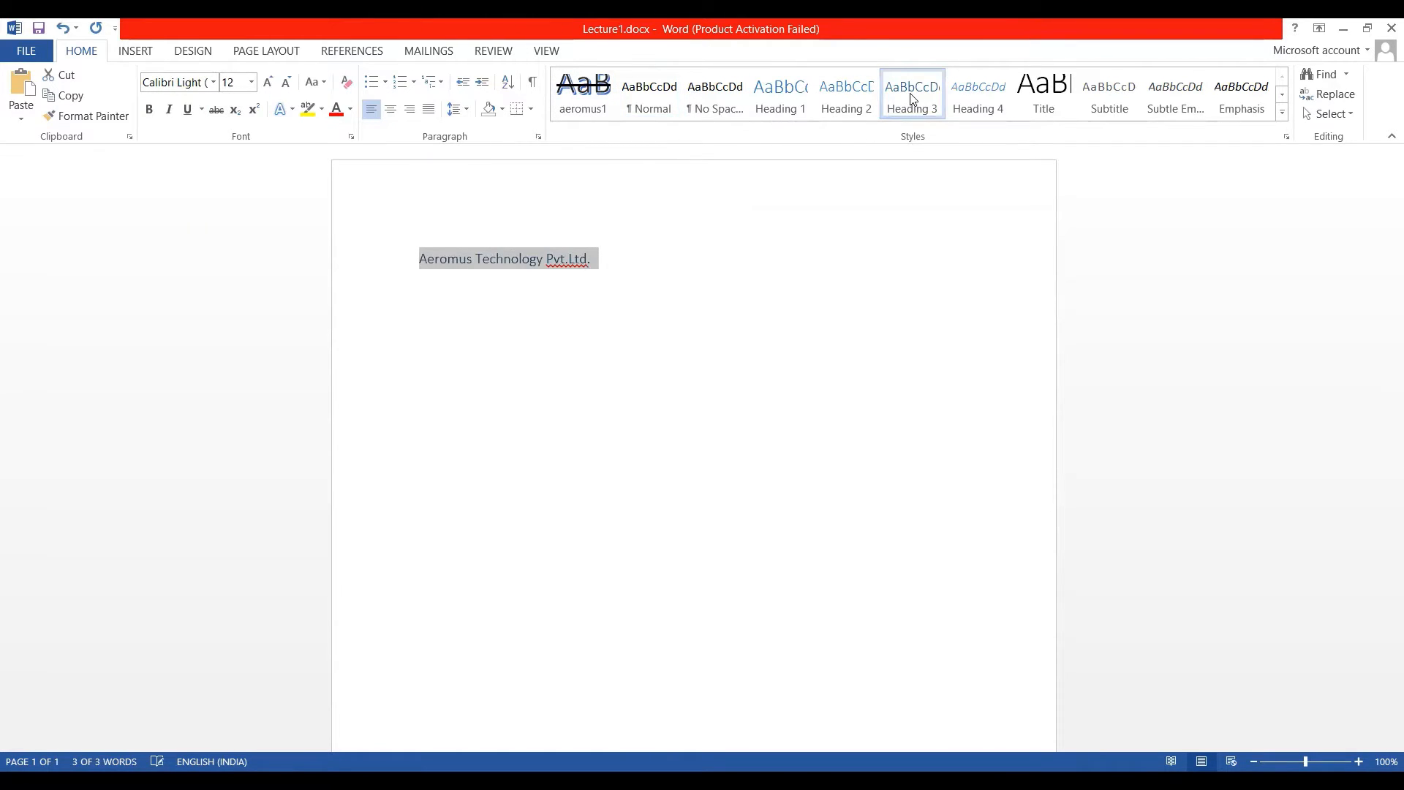
left_click(1044, 96)
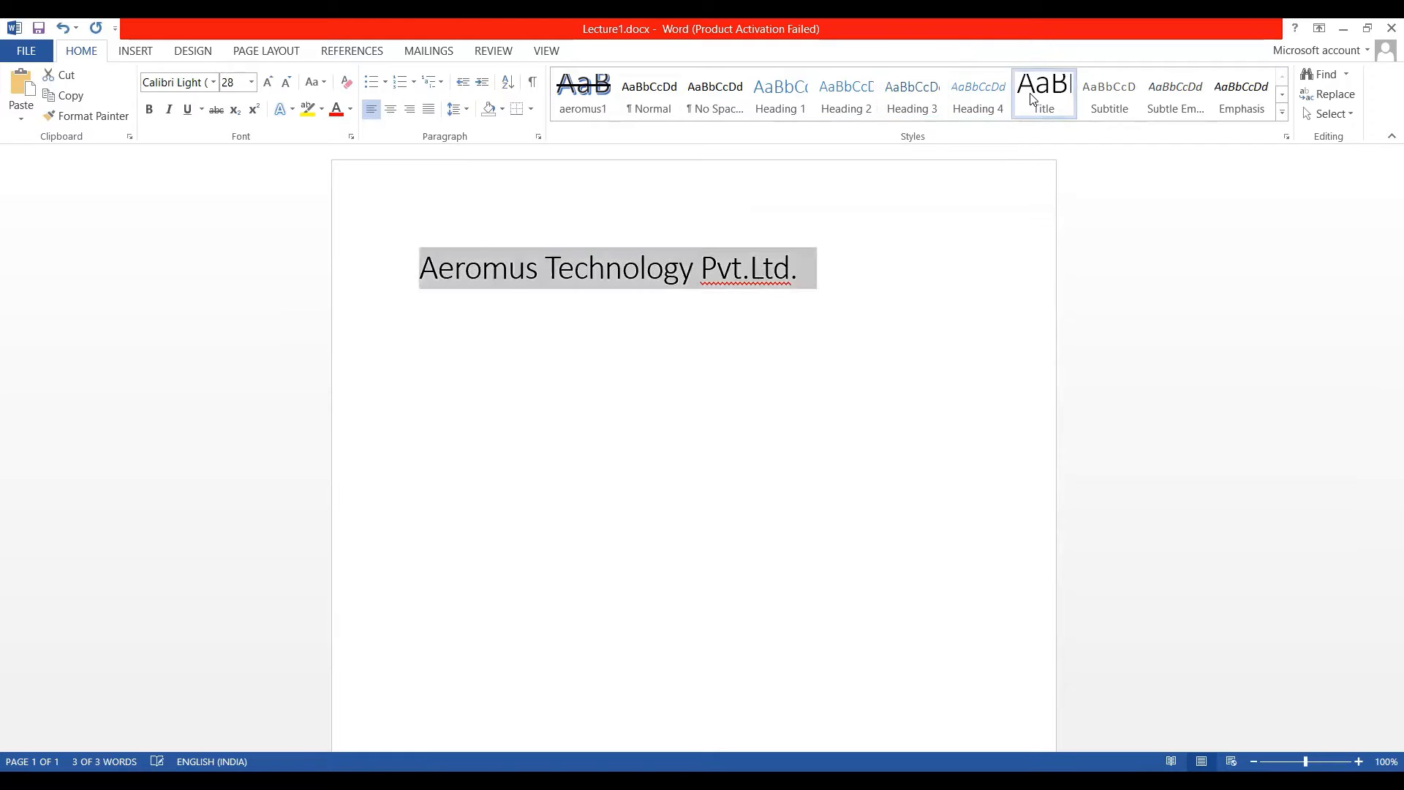
left_click(586, 98)
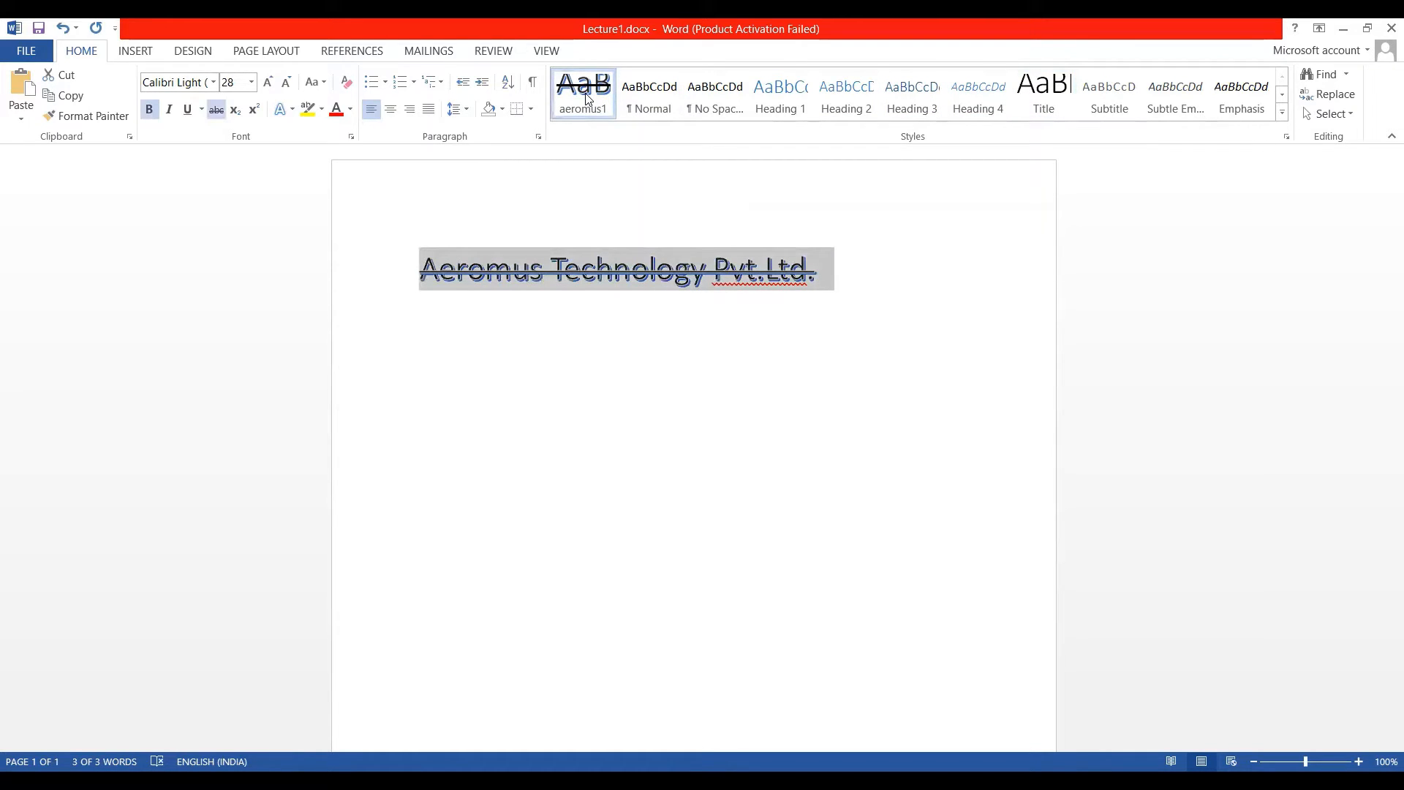
left_click(874, 288)
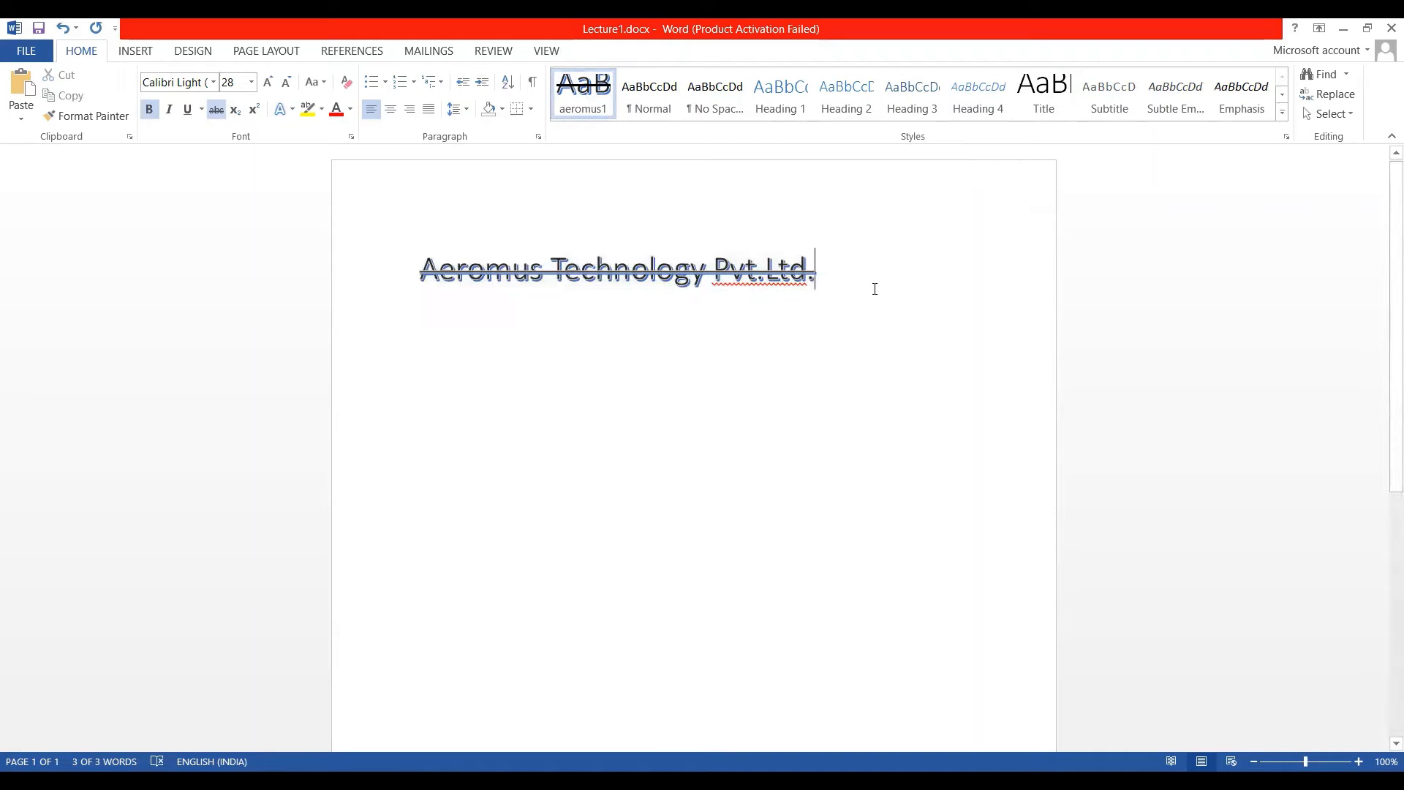
Remove the strikethrough from the company name and set its font colour to standard red
left_click_drag(875, 289, 411, 276)
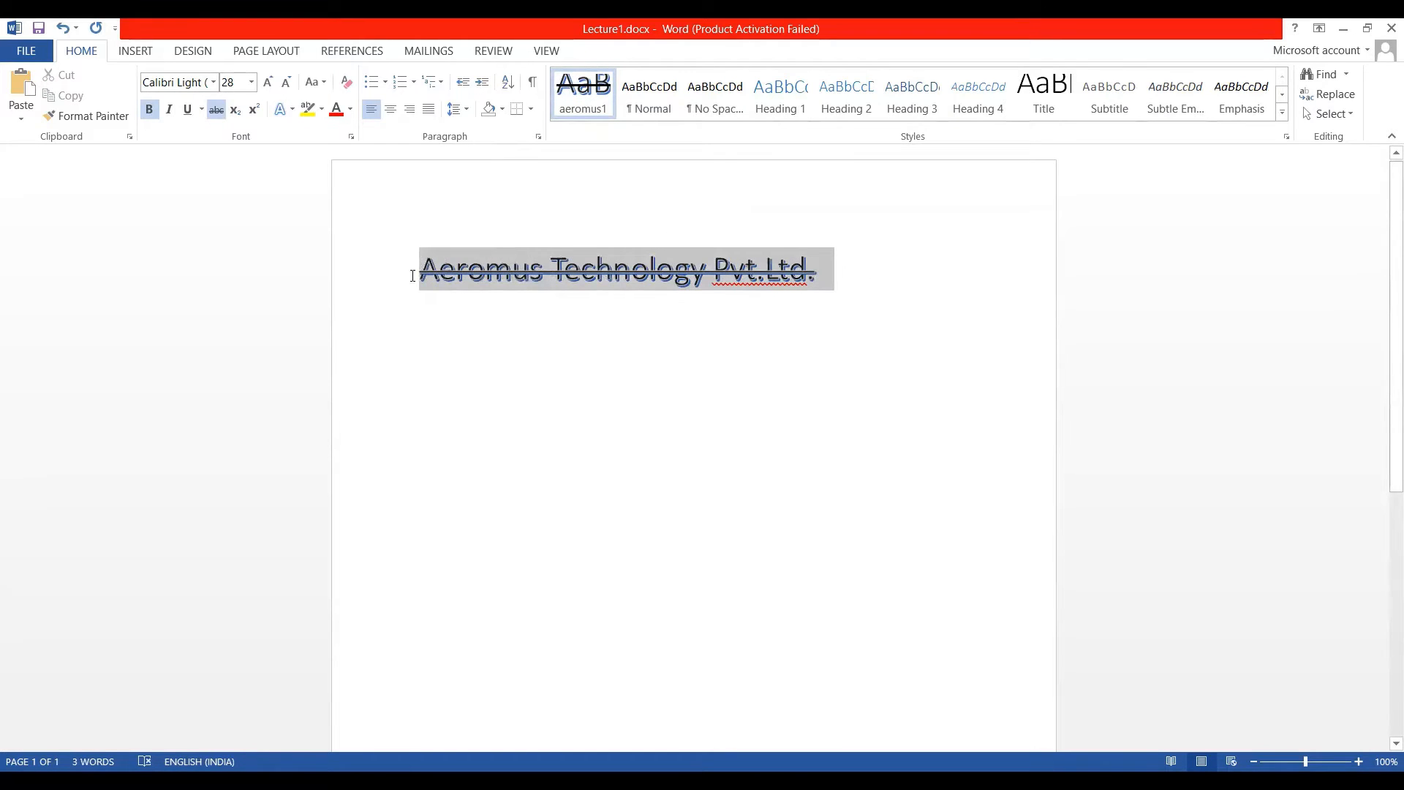
left_click(217, 109)
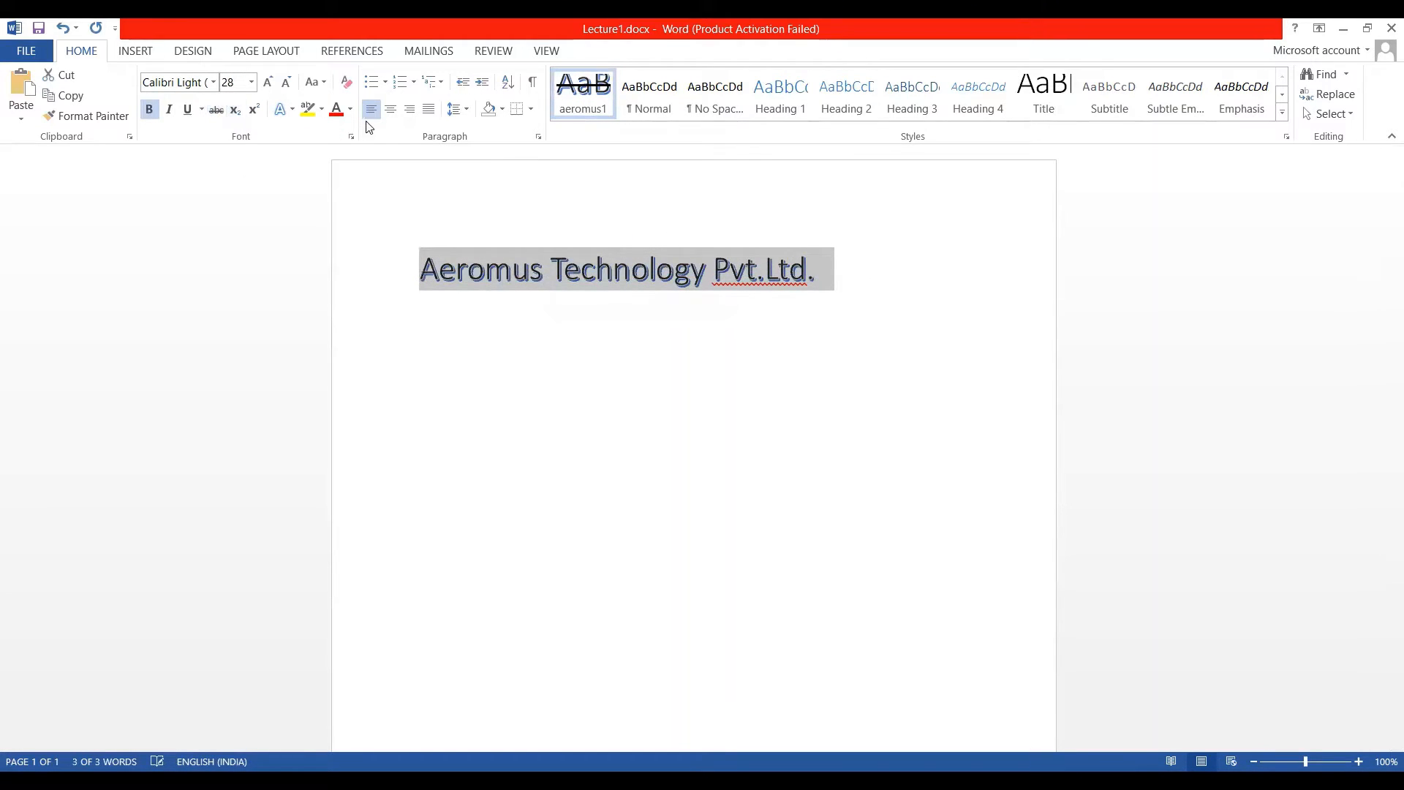
left_click(350, 109)
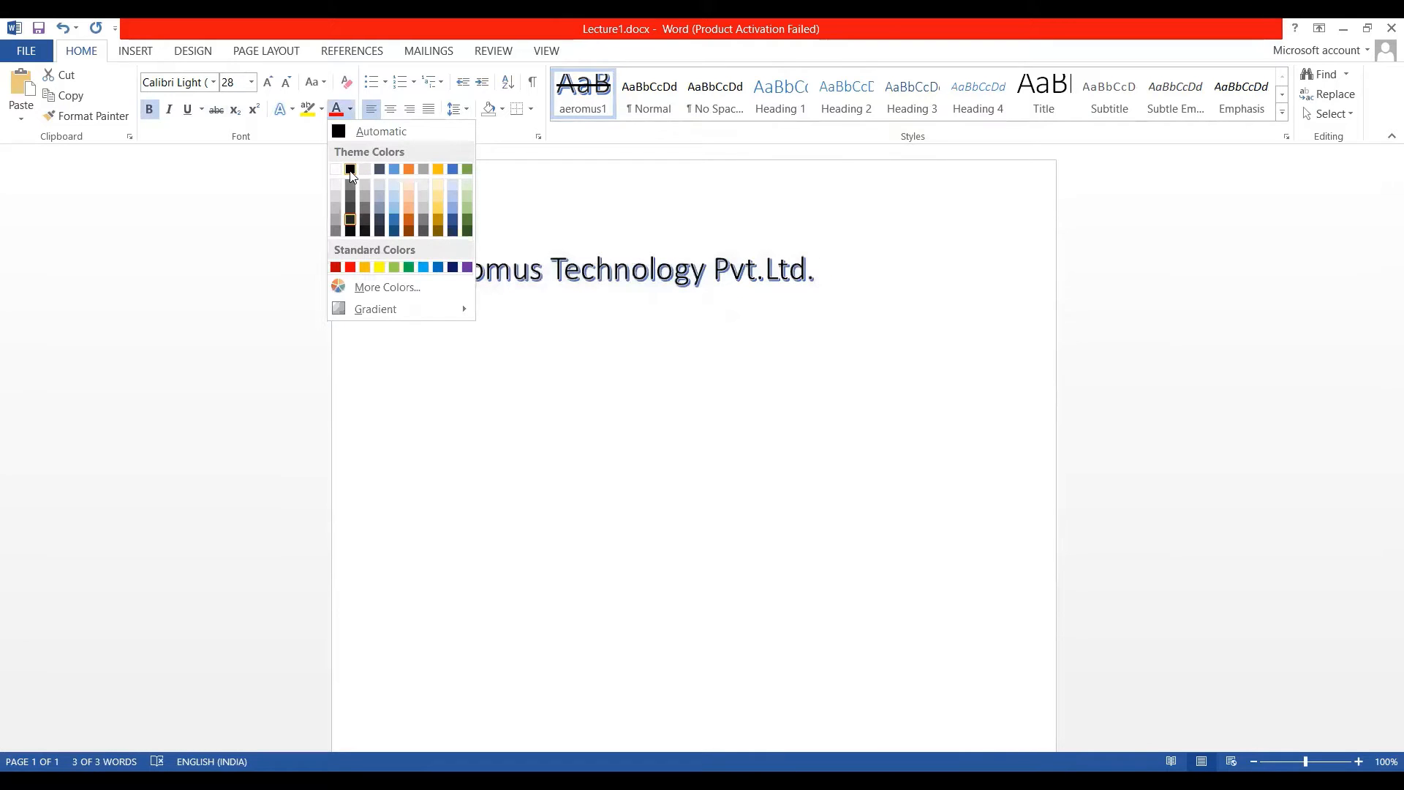
left_click(349, 267)
Set the company name in Arial Black, trying font size 36 before settling on size 24
left_click(251, 82)
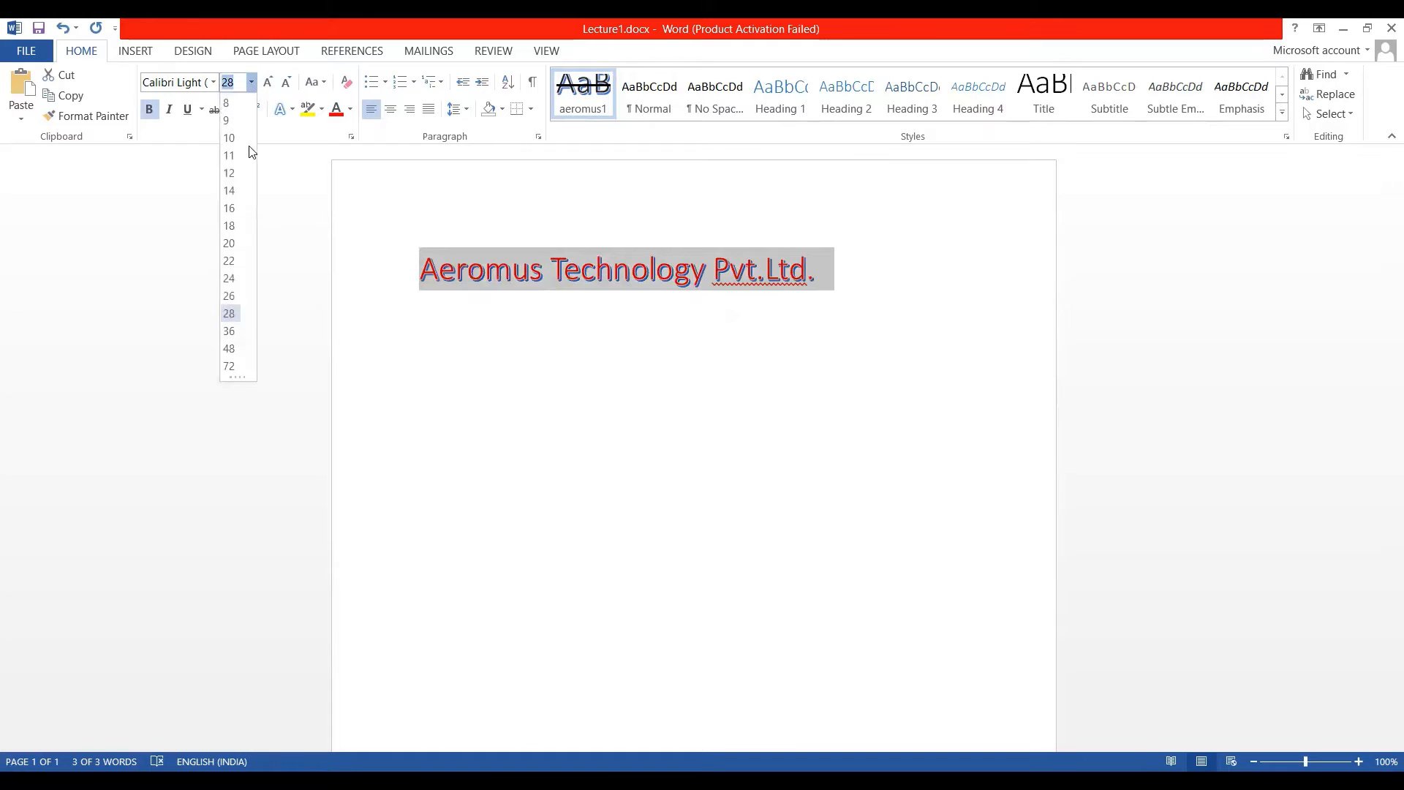
left_click(229, 333)
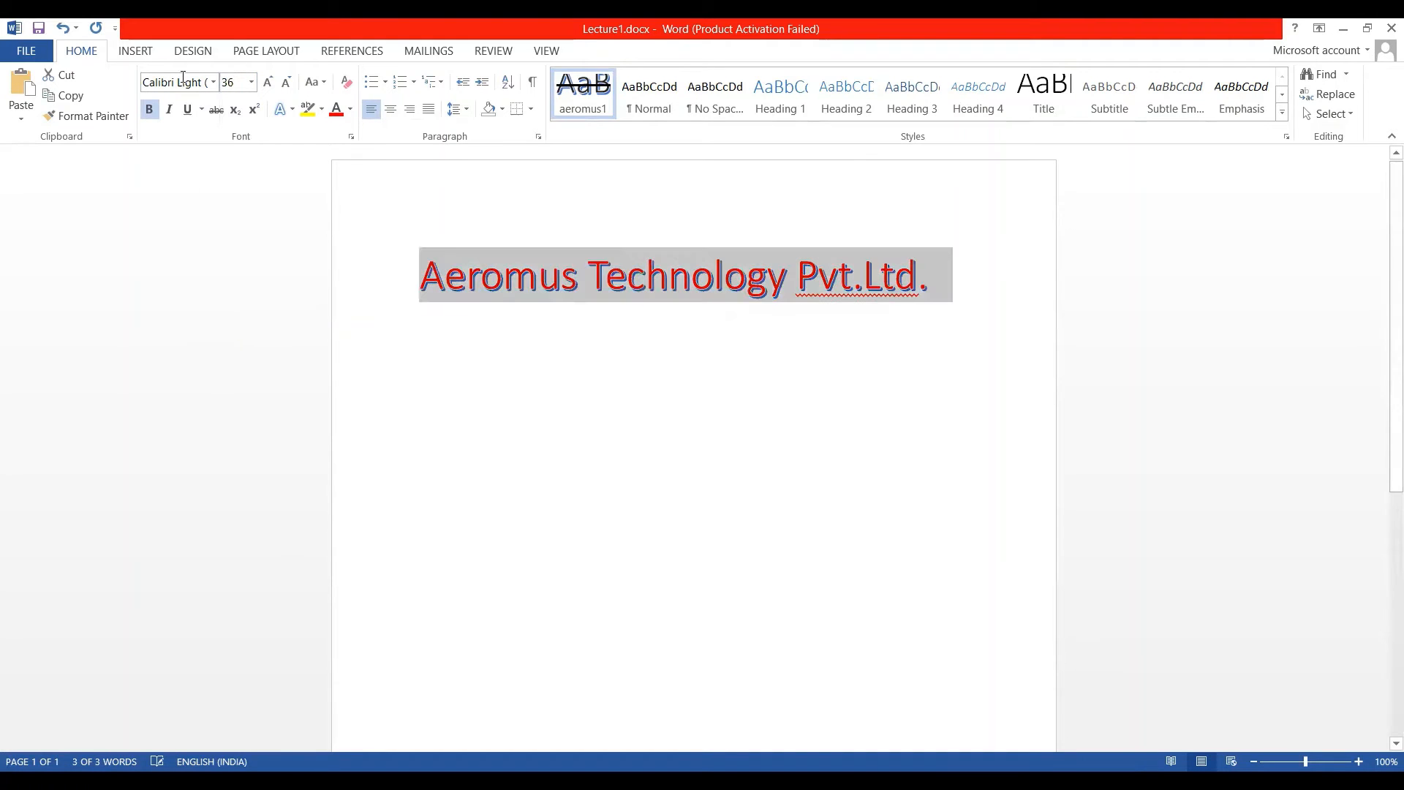
left_click(213, 82)
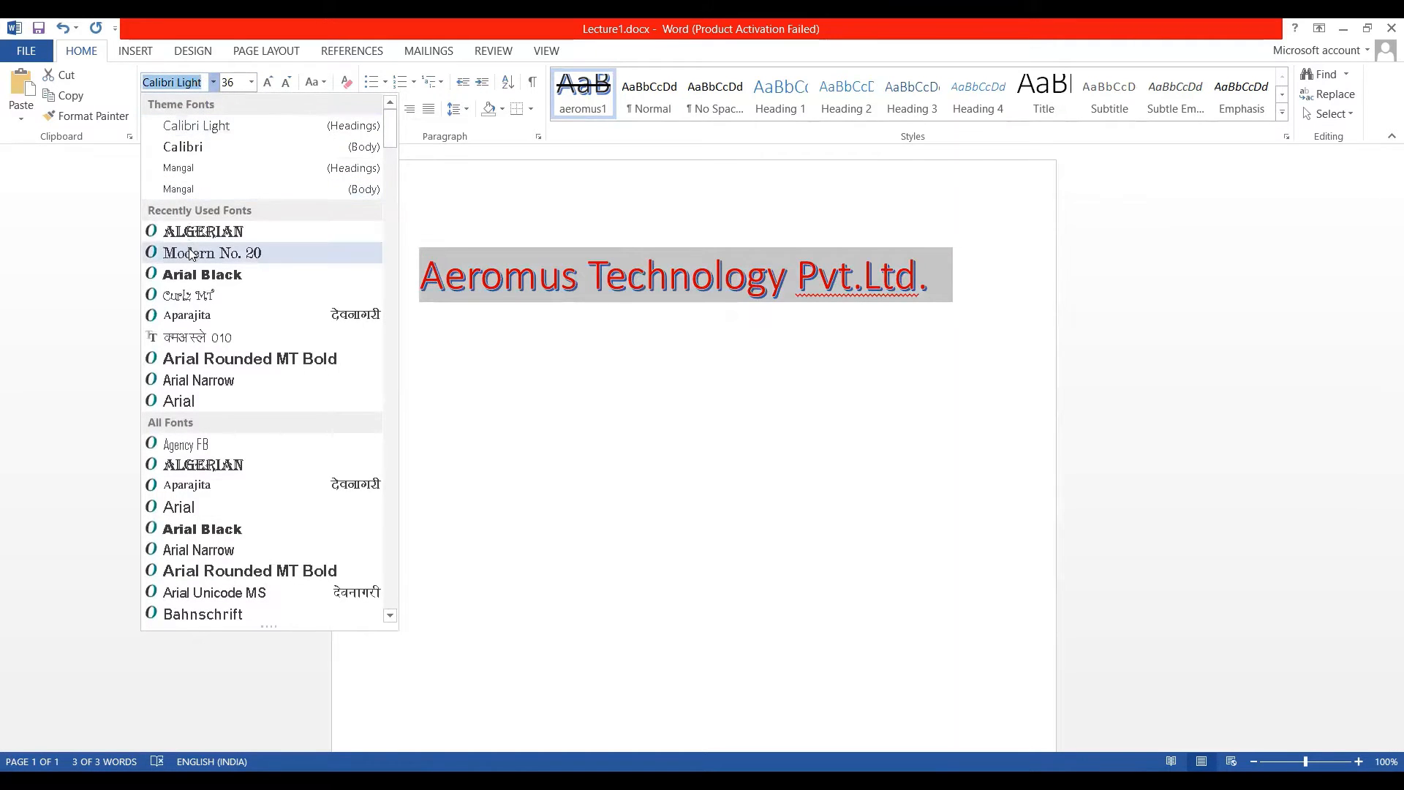
left_click(196, 276)
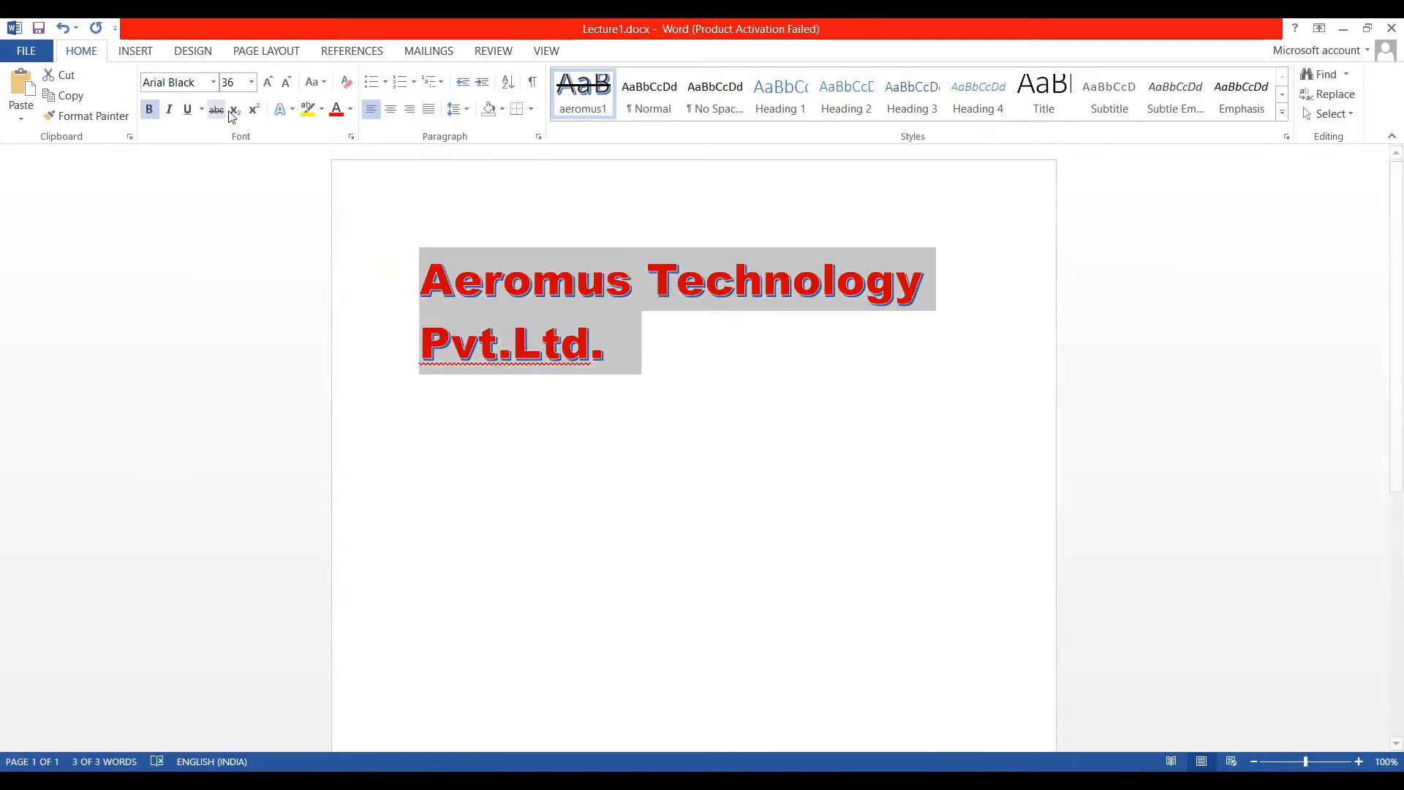
left_click(250, 82)
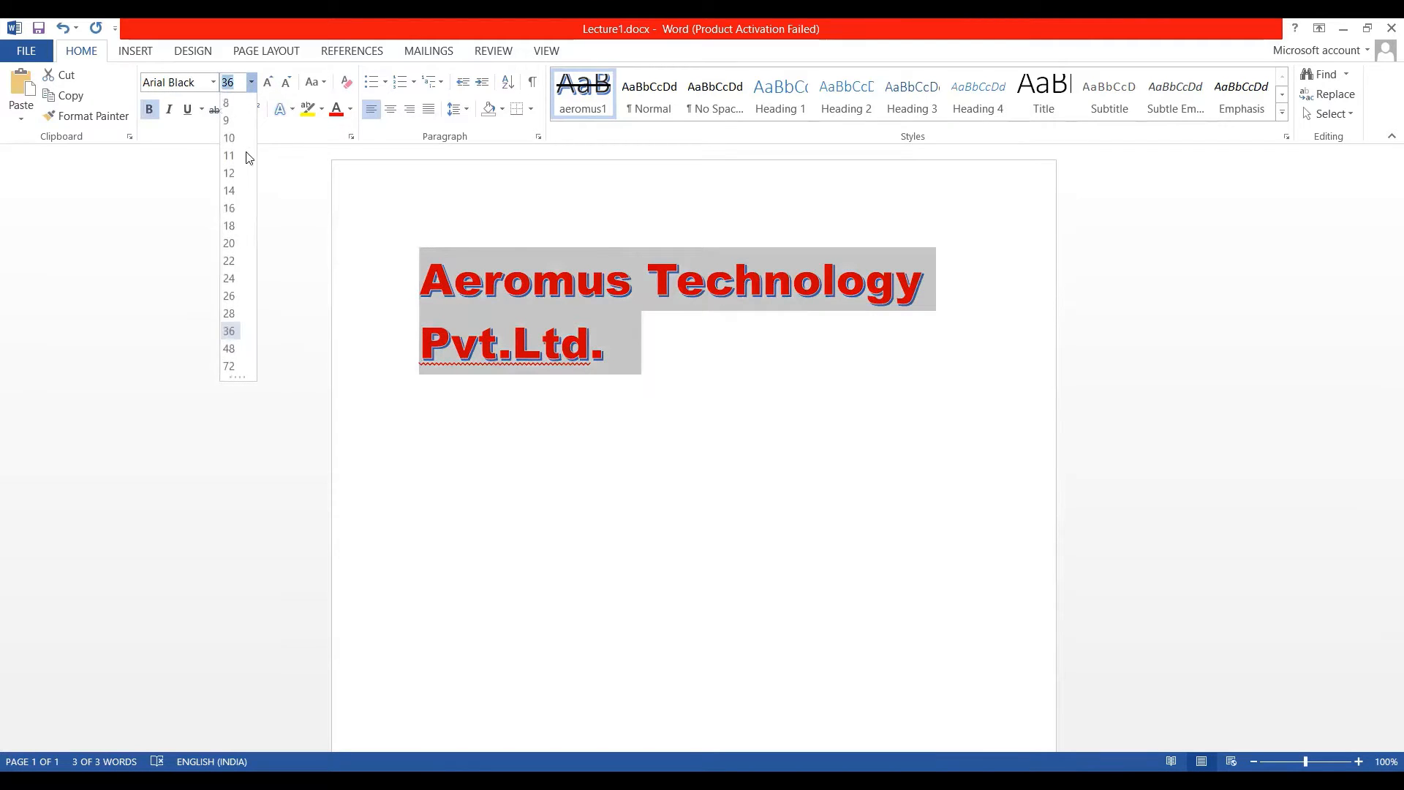
left_click(229, 278)
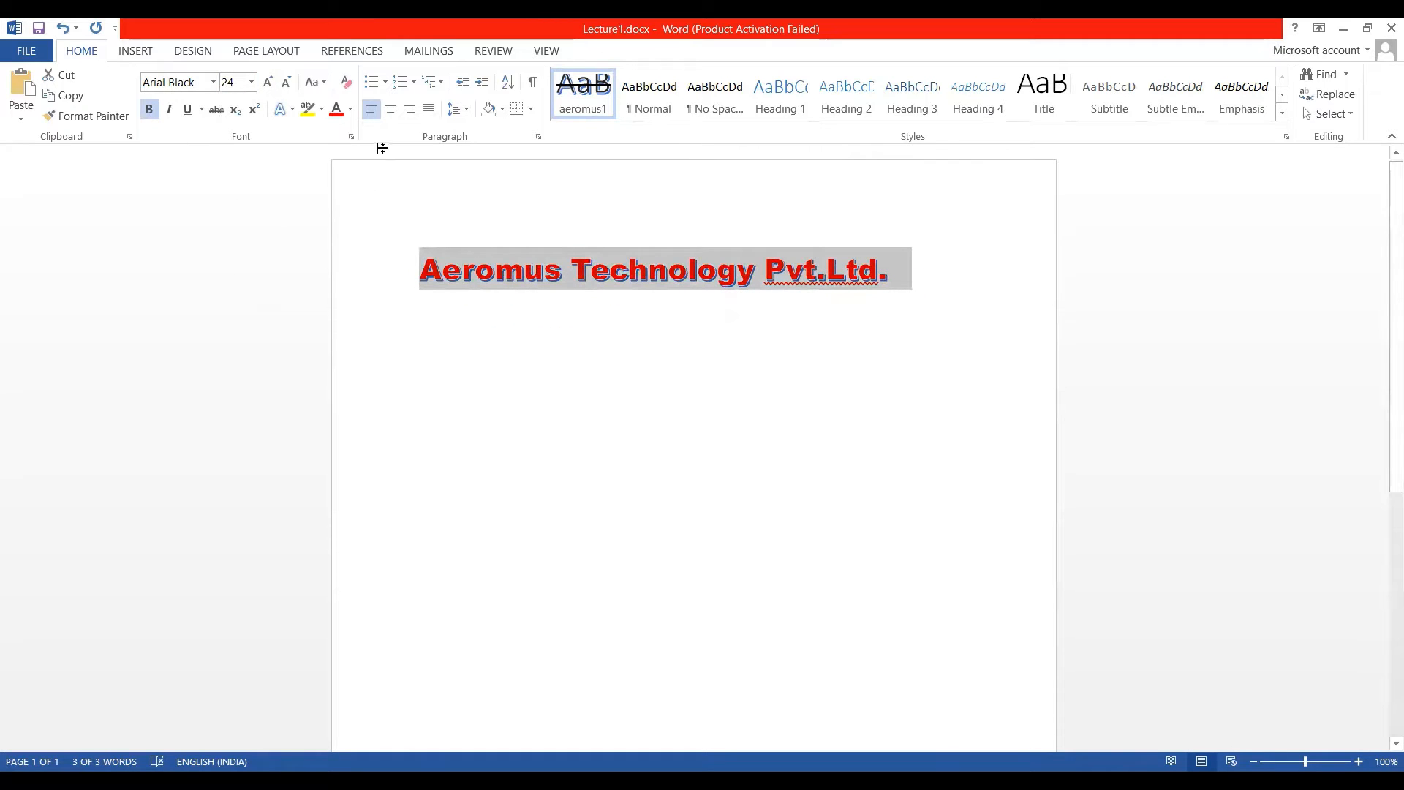
Give the company name the second perspective shadow preset as a text effect
left_click(292, 109)
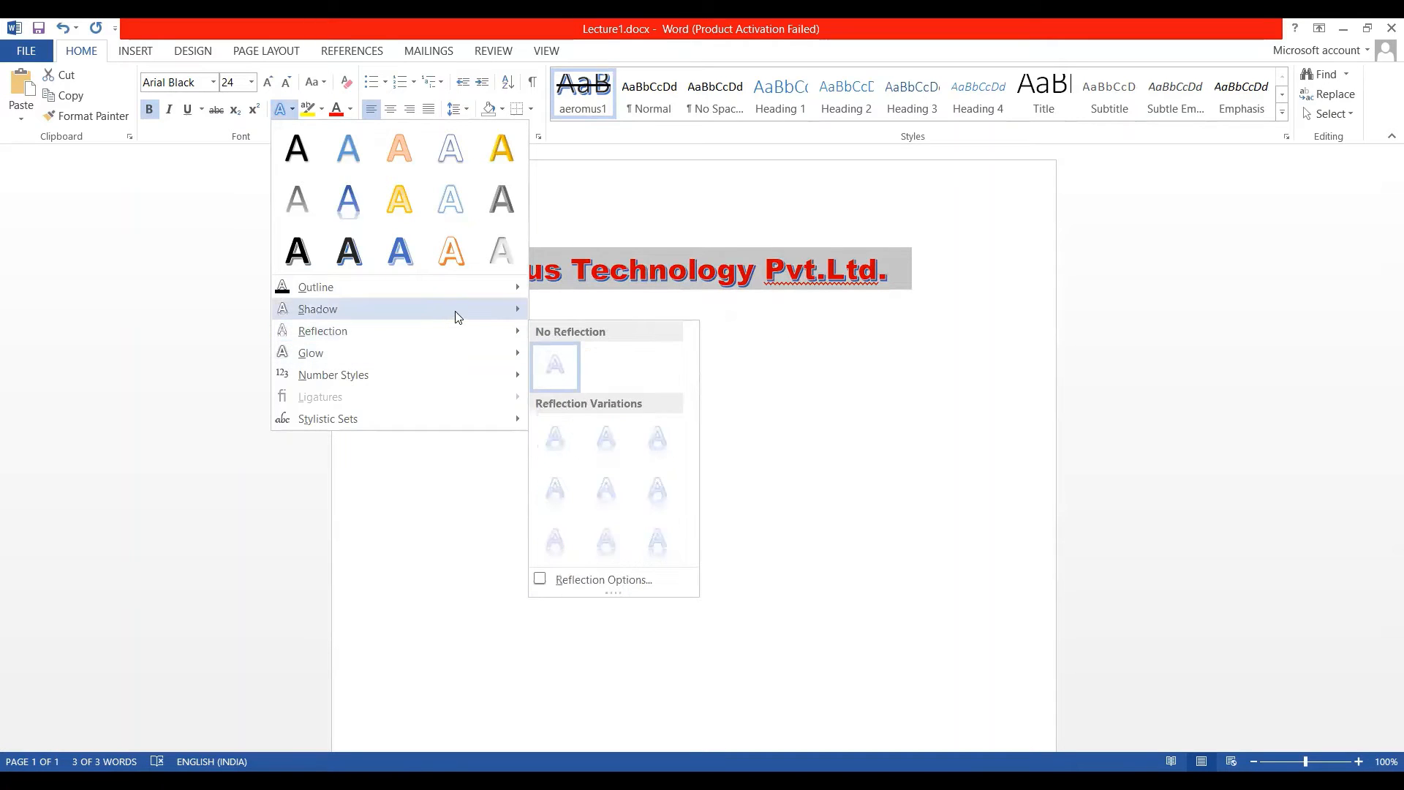
mouse_move(460, 314)
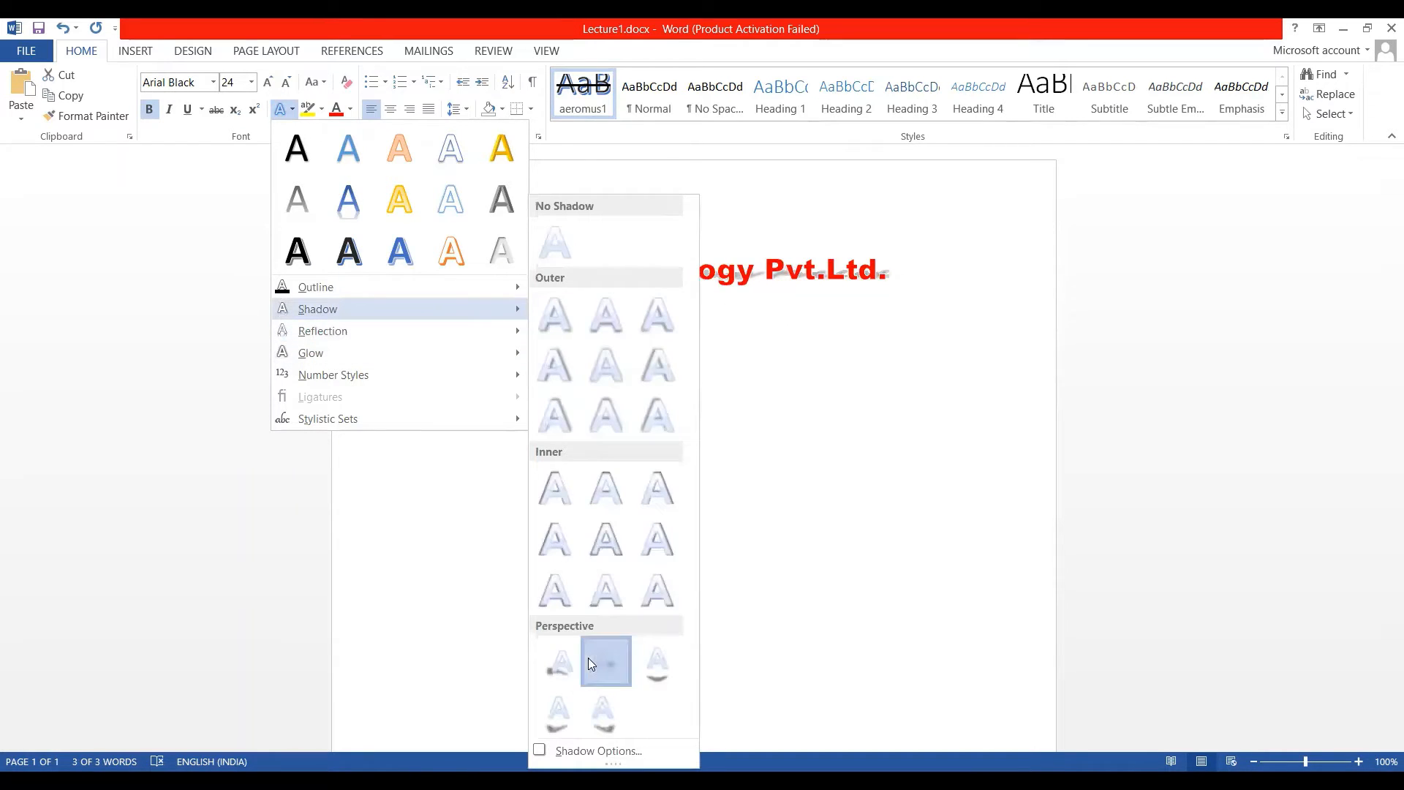
left_click(588, 657)
left_click(750, 401)
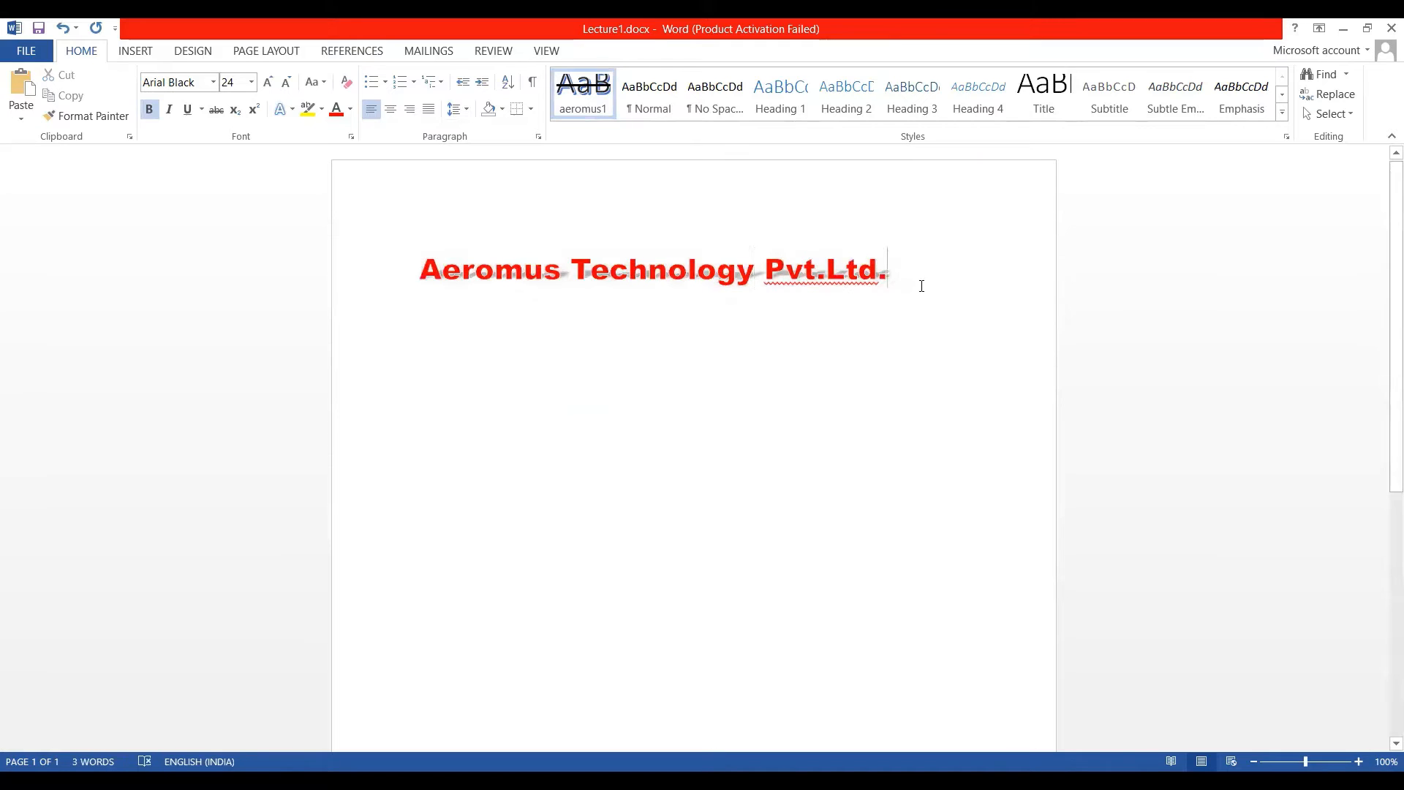
Save the red Arial Black formatting of the company name as a new style named aeromus2
triple_click(474, 267)
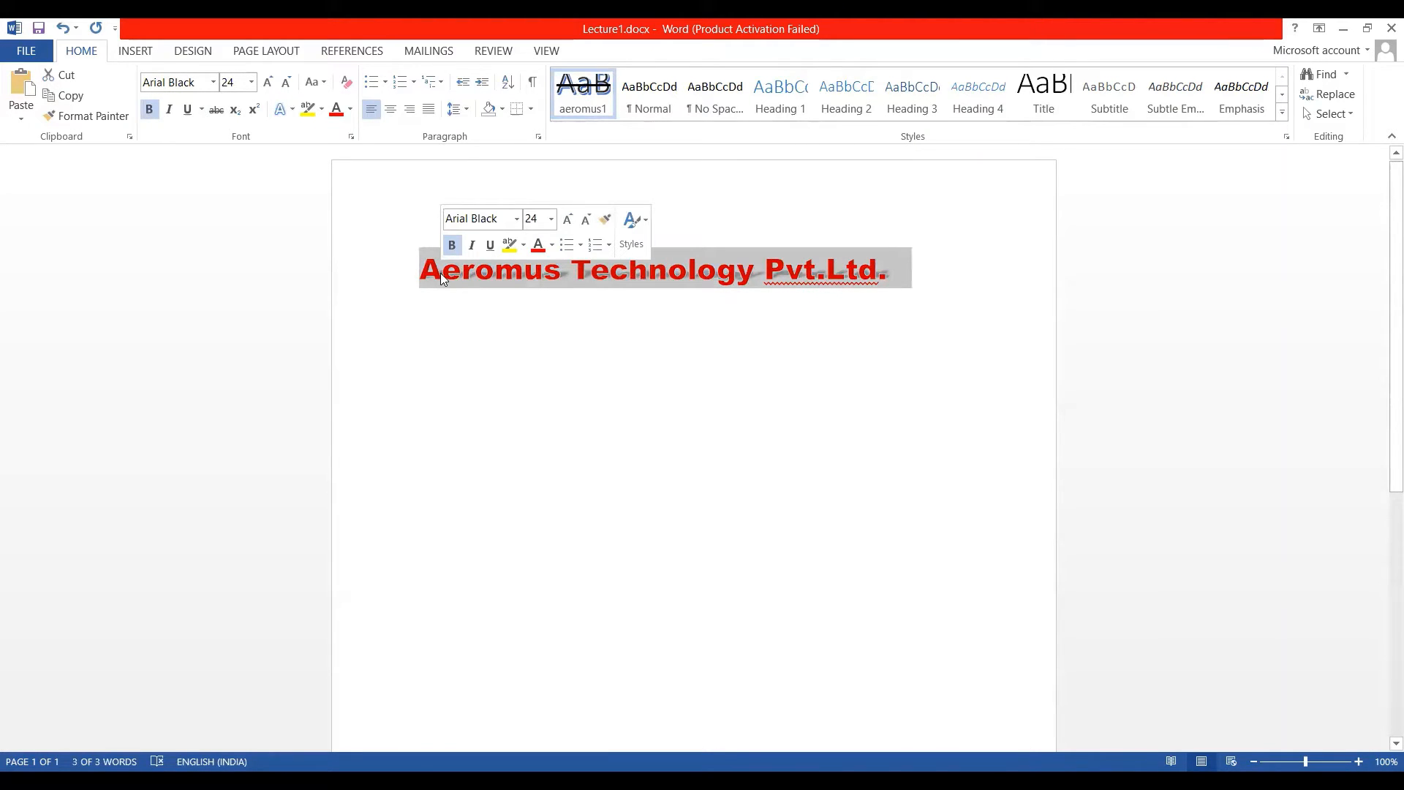
left_click(1281, 116)
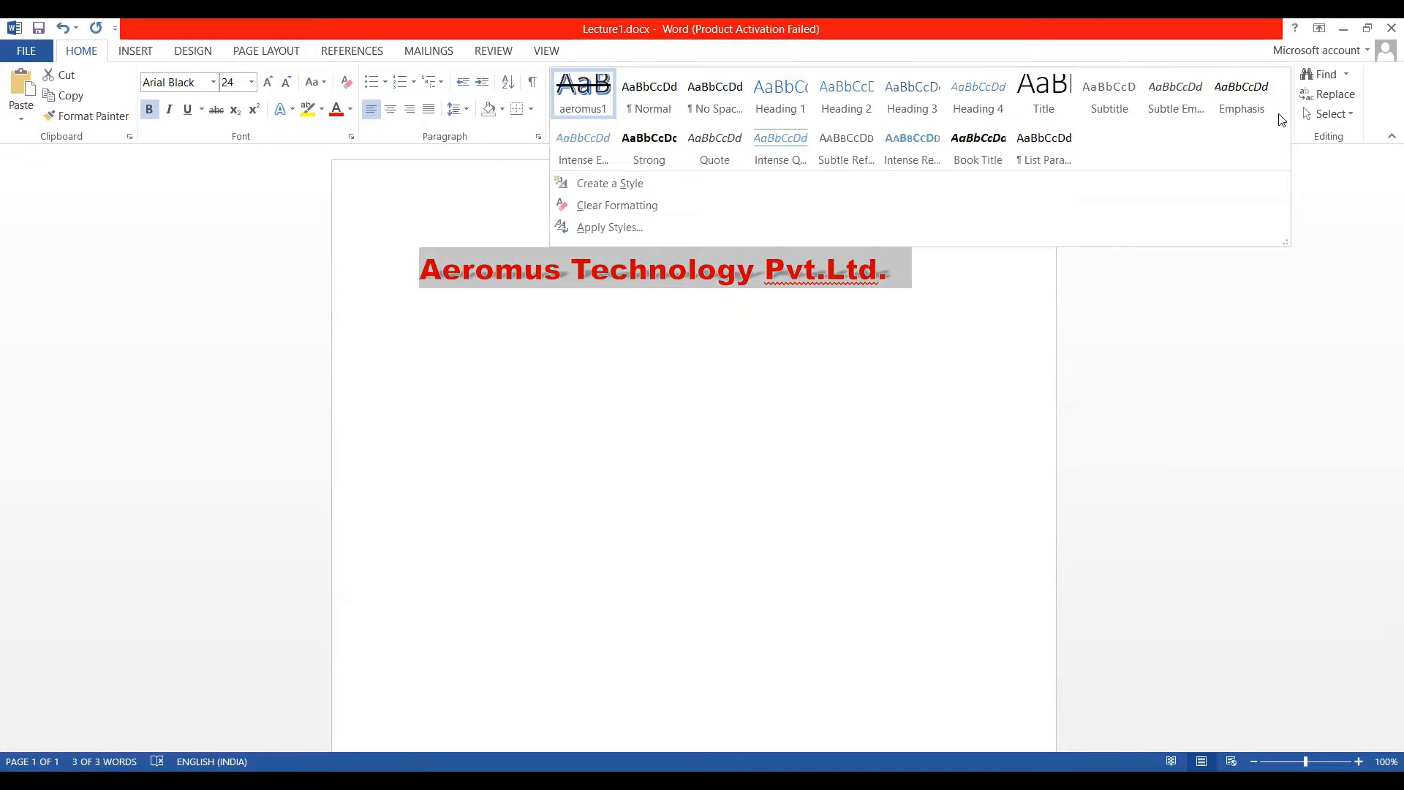
left_click(681, 182)
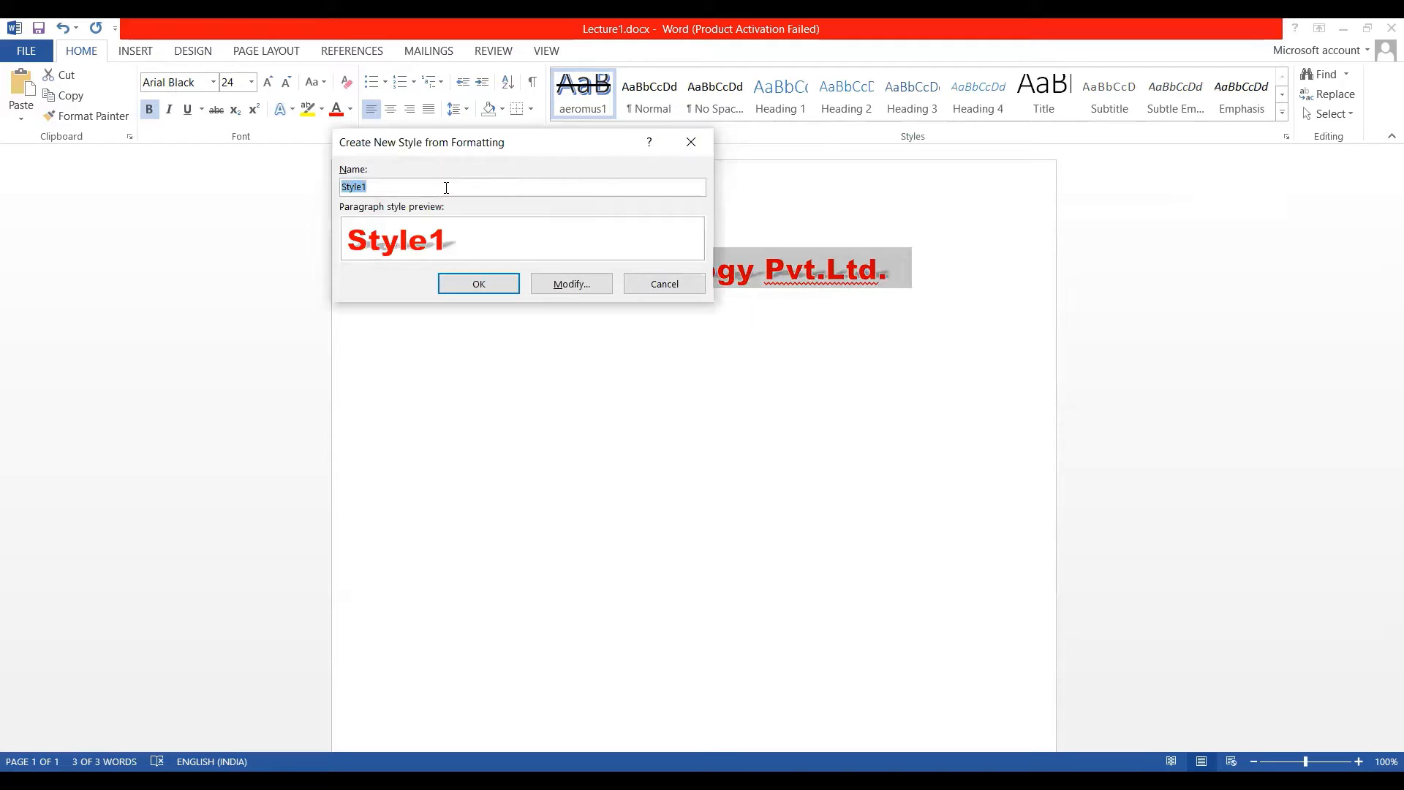
type("aeromus2")
left_click(477, 284)
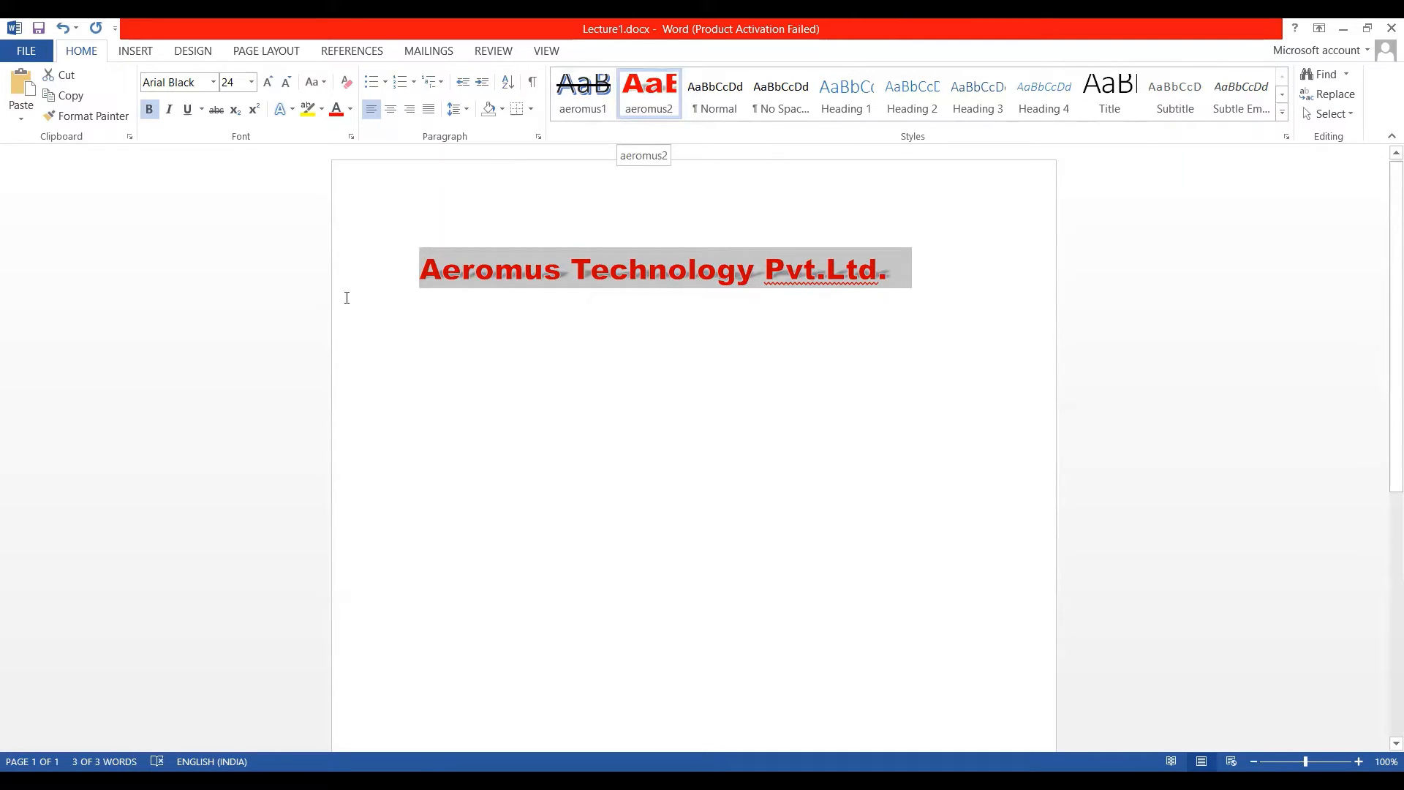
Clear the company name's formatting, and try the aeromus1 and aeromus2 styles on it before returning it to Normal
left_click(347, 84)
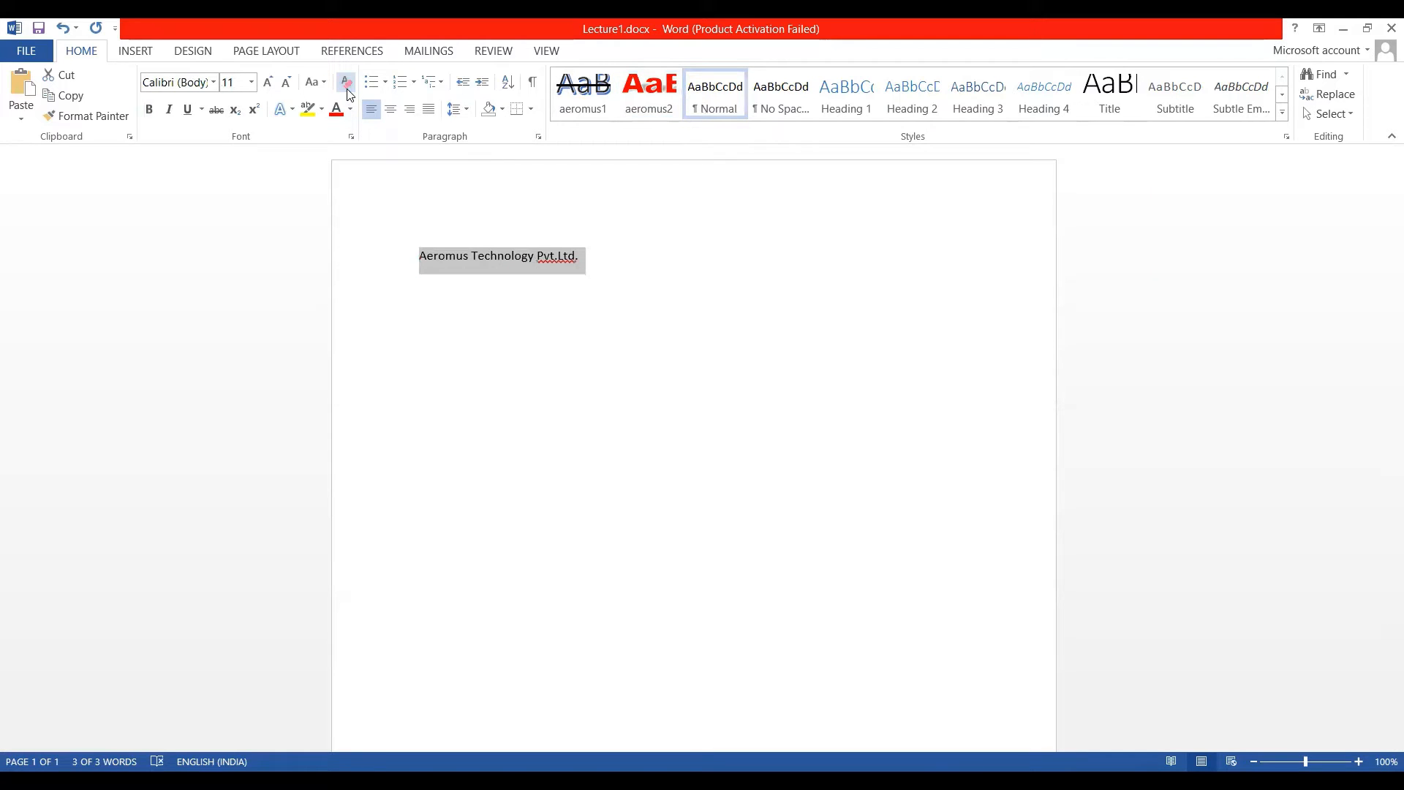
left_click(585, 95)
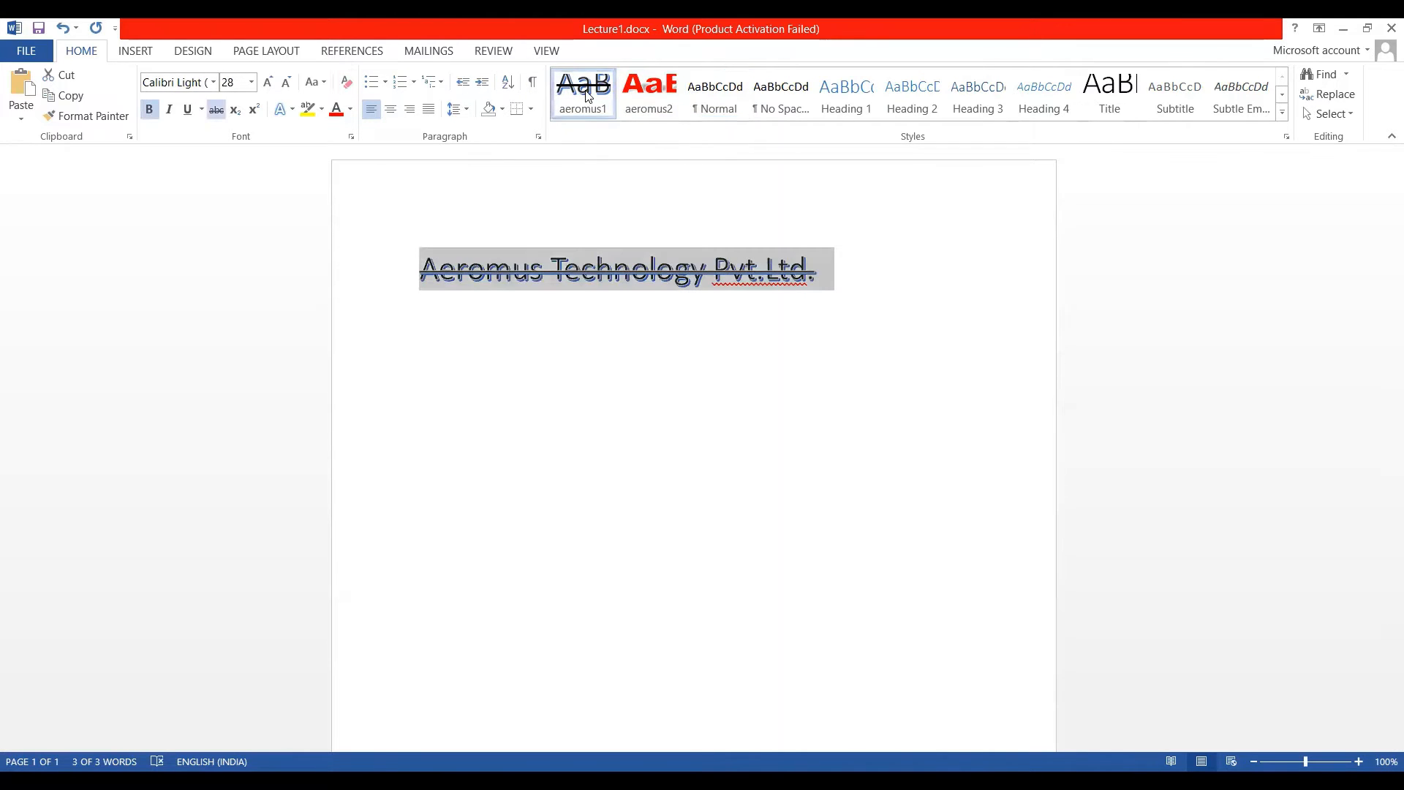
left_click(657, 102)
left_click(708, 98)
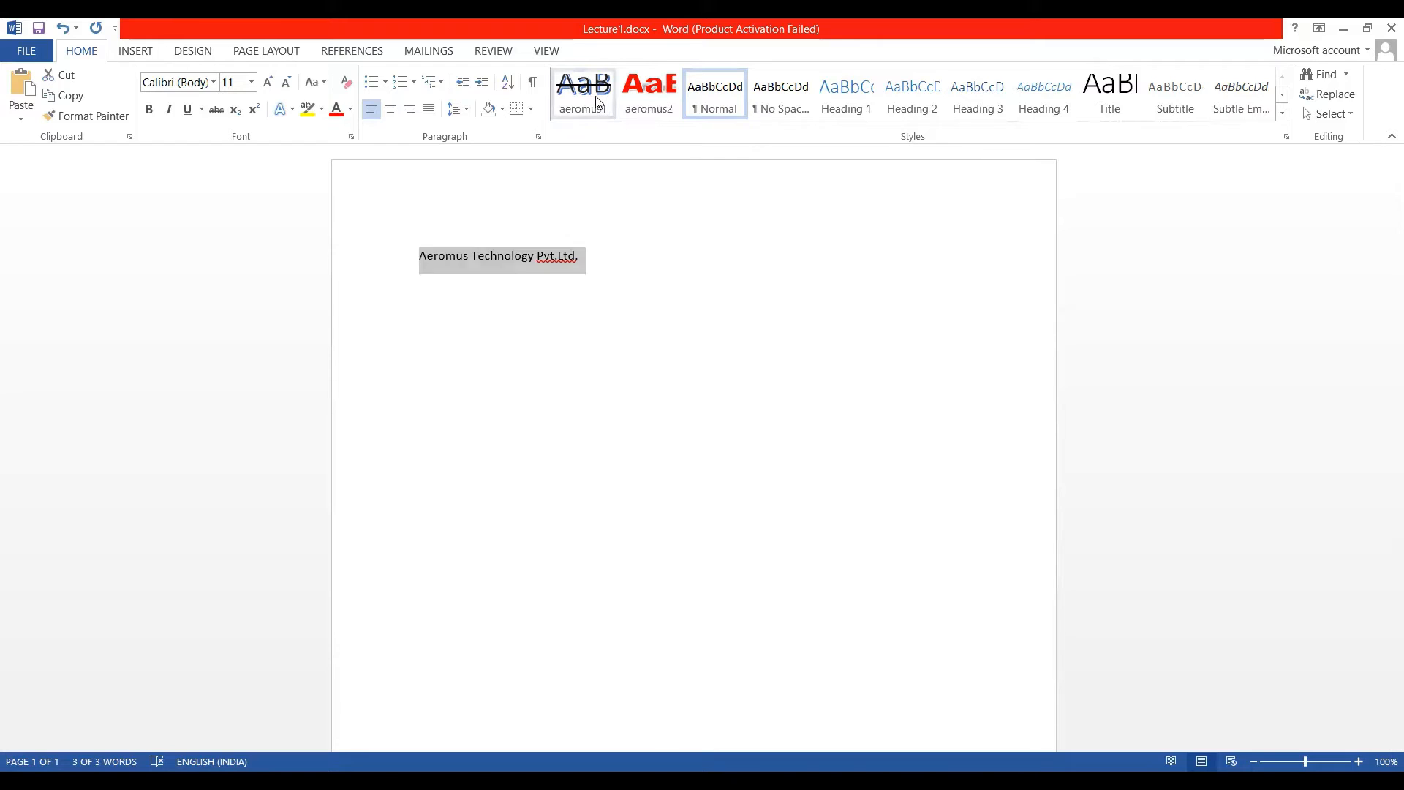
Apply the aeromus2 style to the company name, and replace it with the aeromus1 style
left_click(618, 101)
left_click(651, 106)
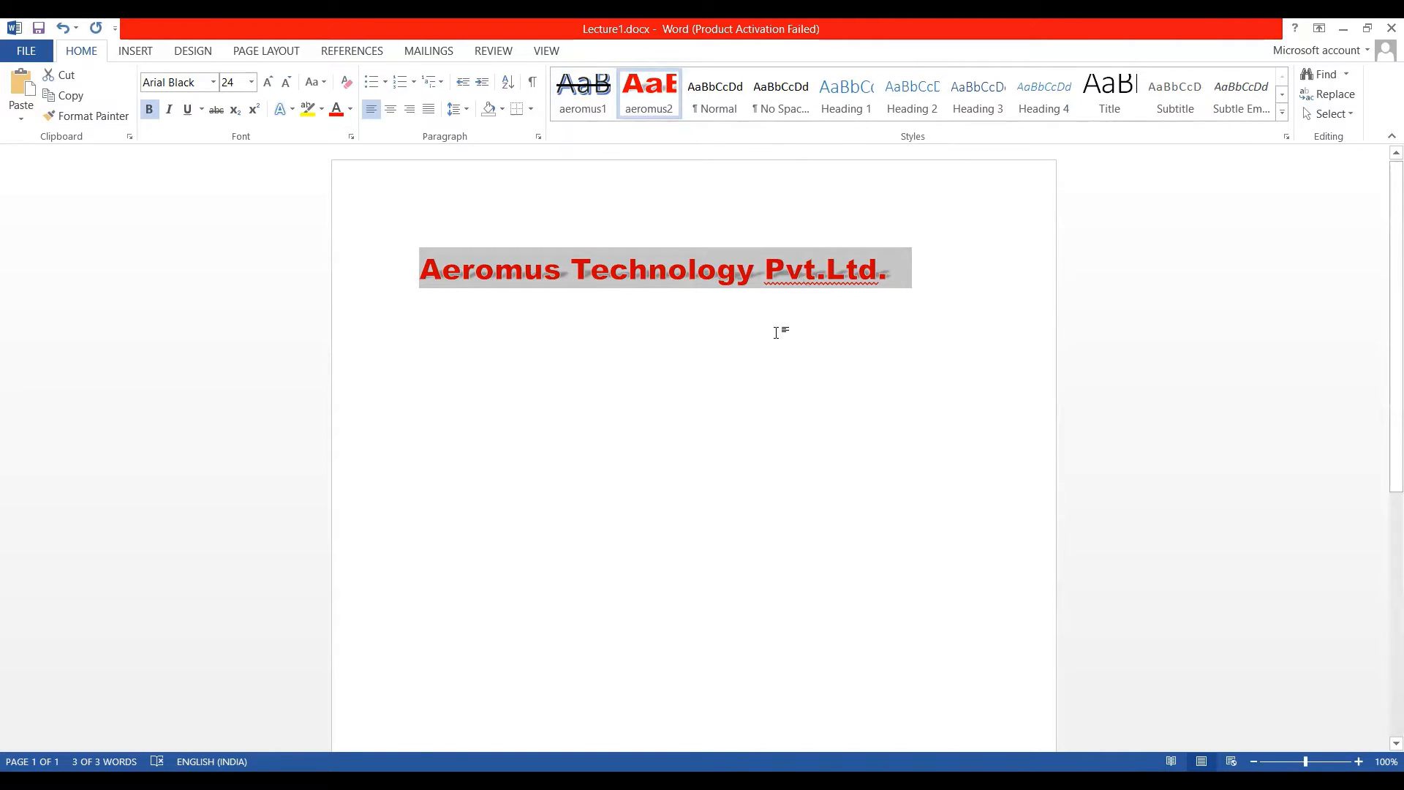
left_click(925, 329)
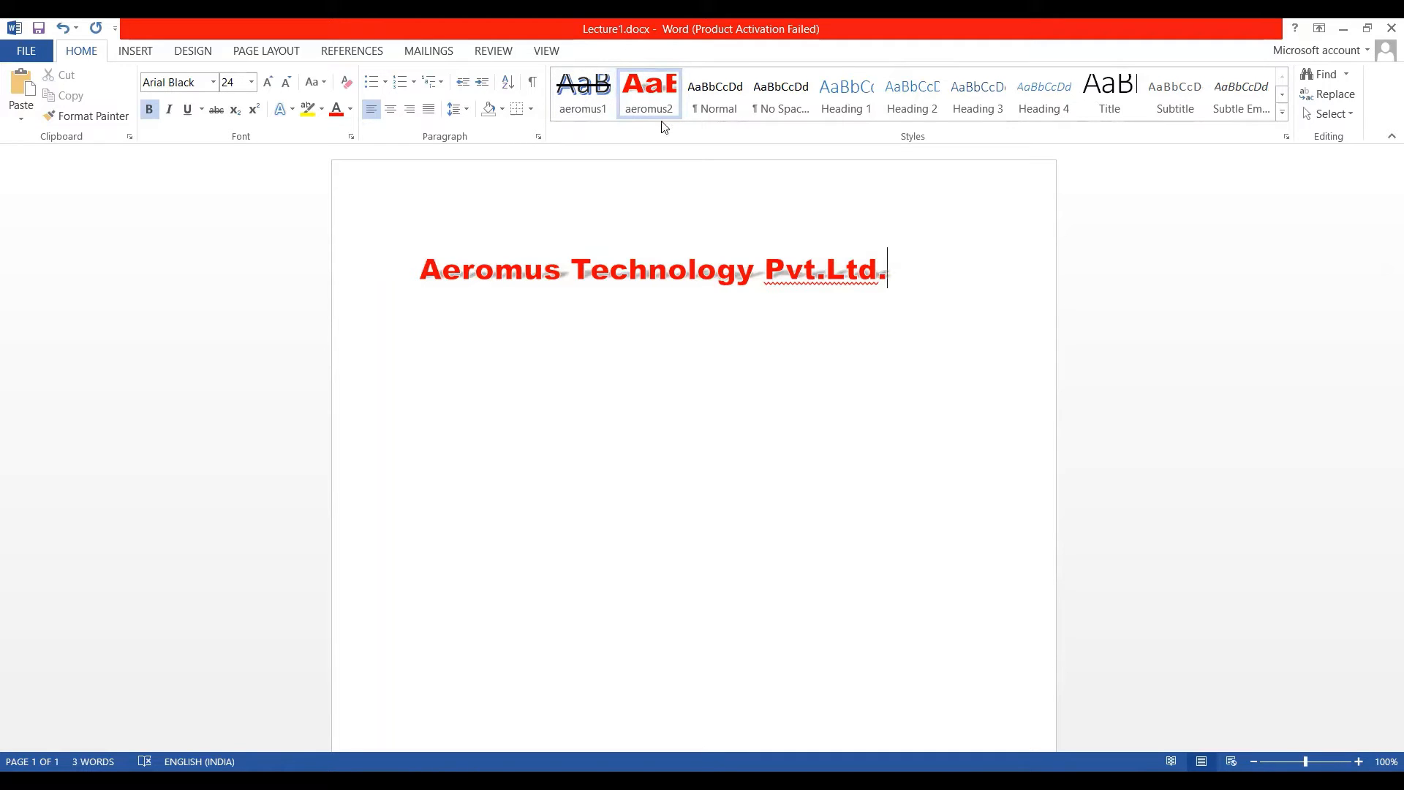
left_click(585, 94)
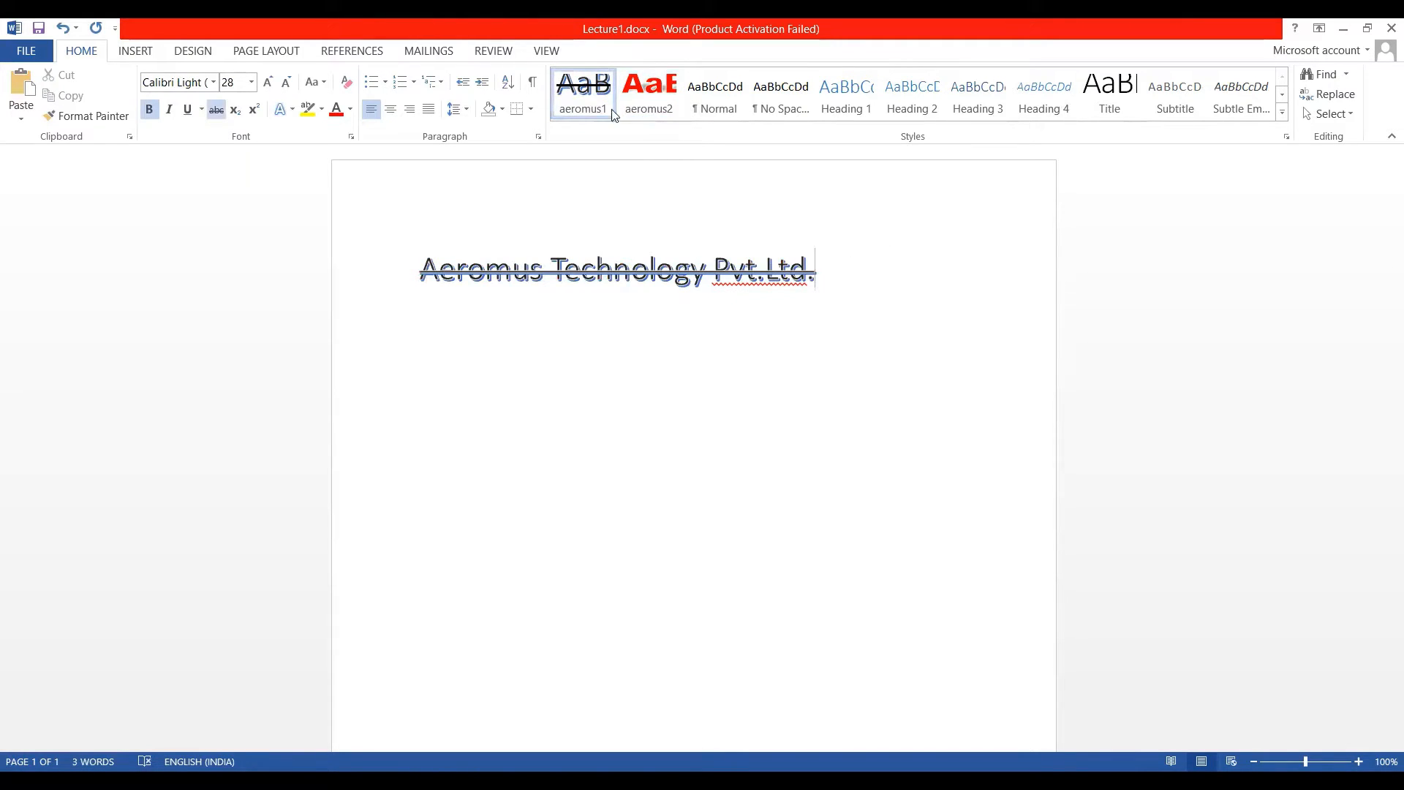
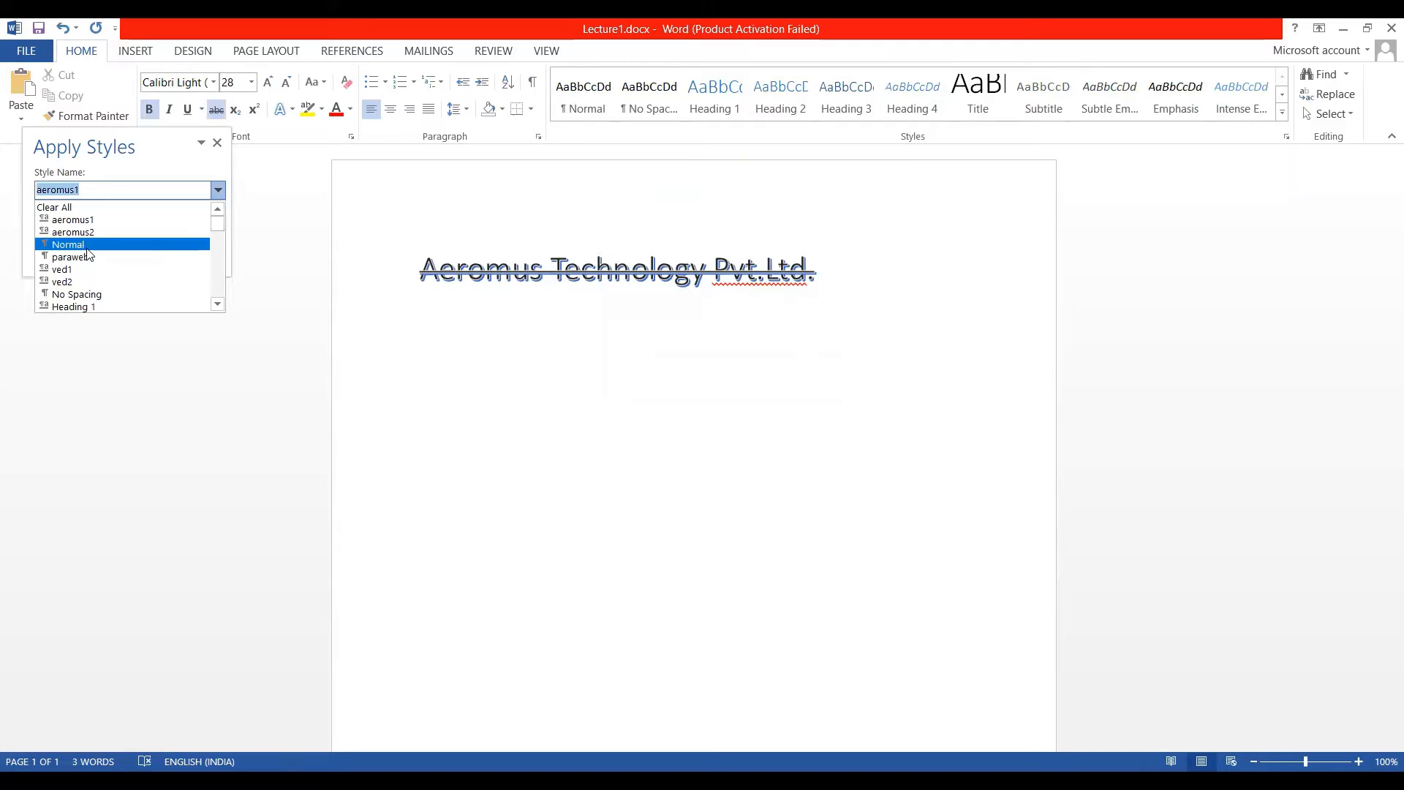
Return the company name to Normal, try the List Table 5 Dark - Accent 5 style, undo it and close Apply Styles
left_click(87, 248)
left_click(222, 192)
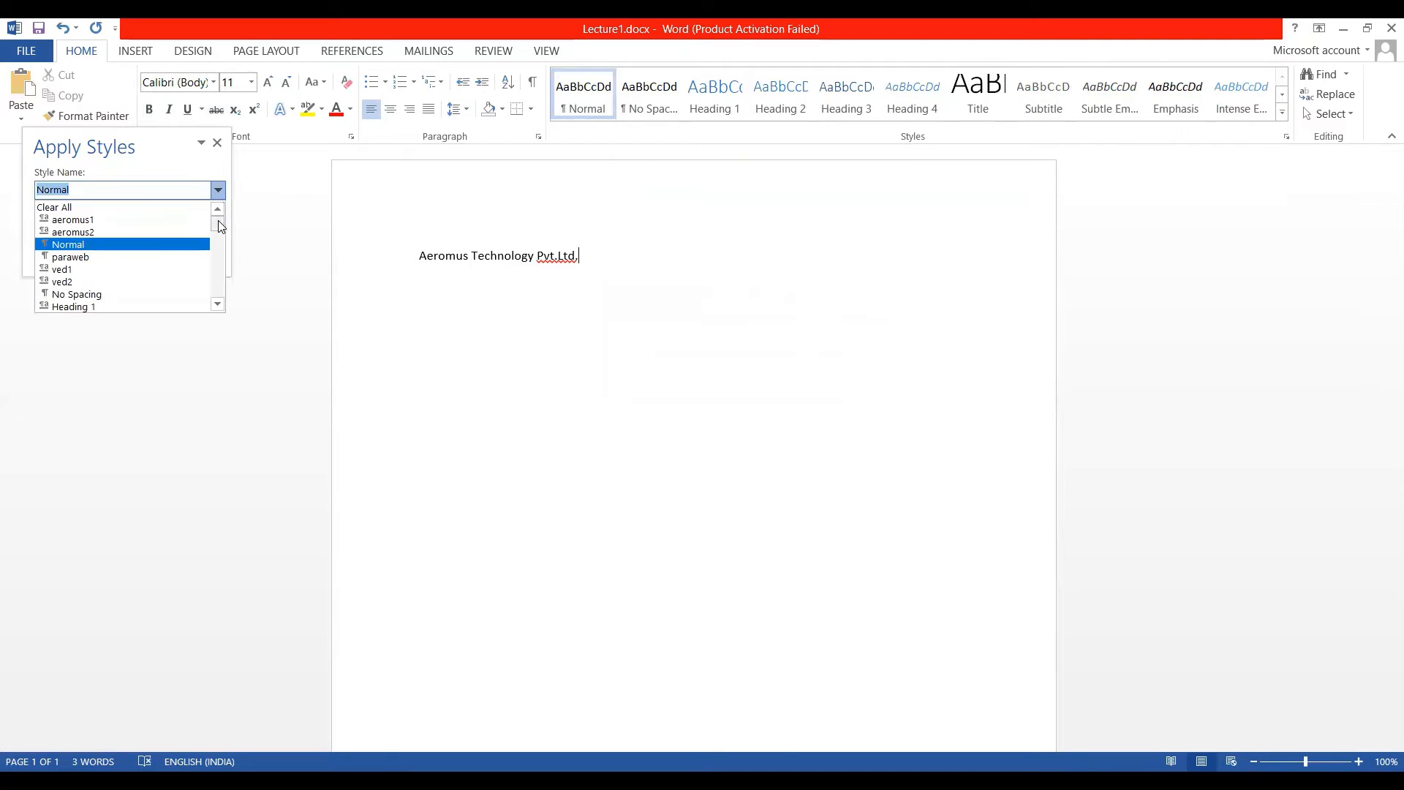
left_click_drag(219, 224, 220, 276)
left_click(110, 258)
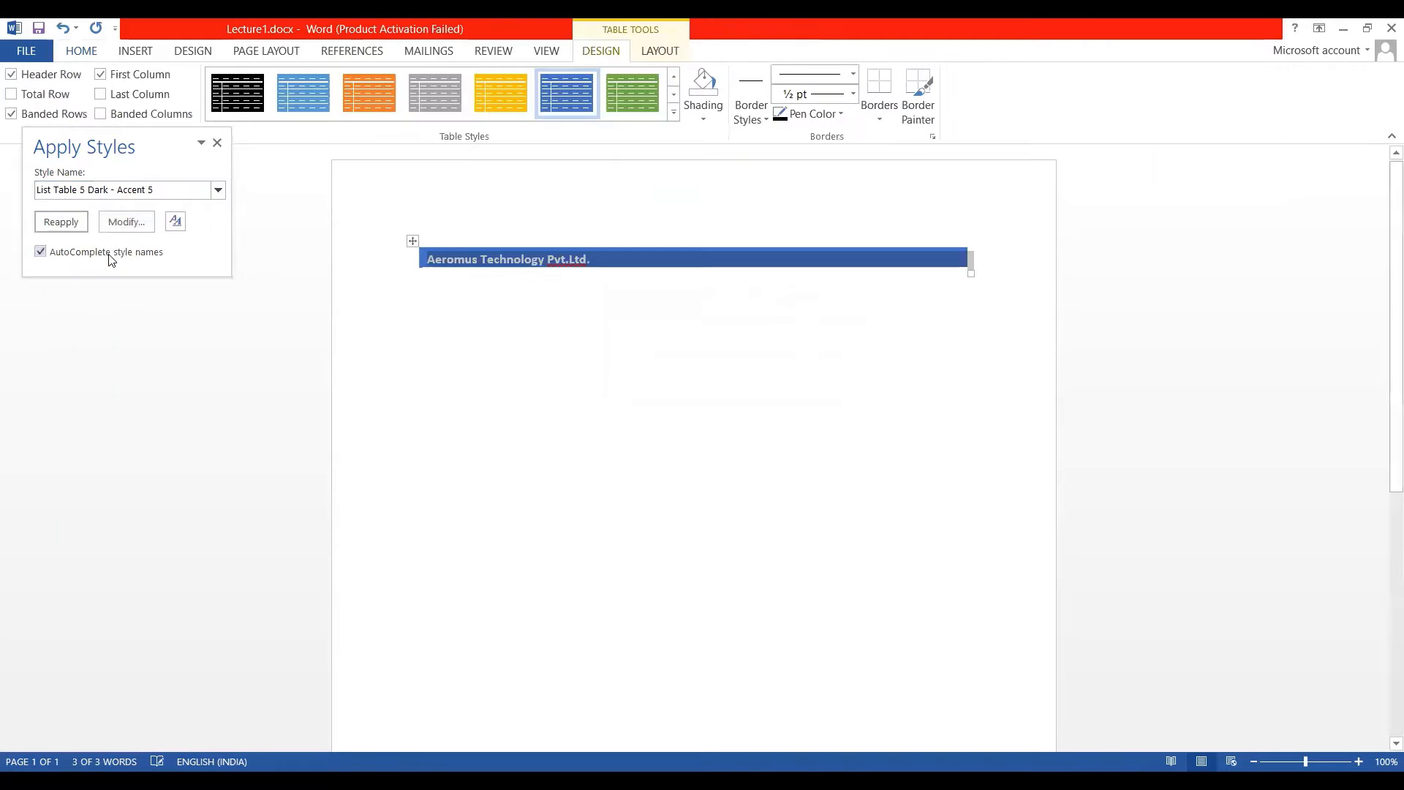
left_click(795, 381)
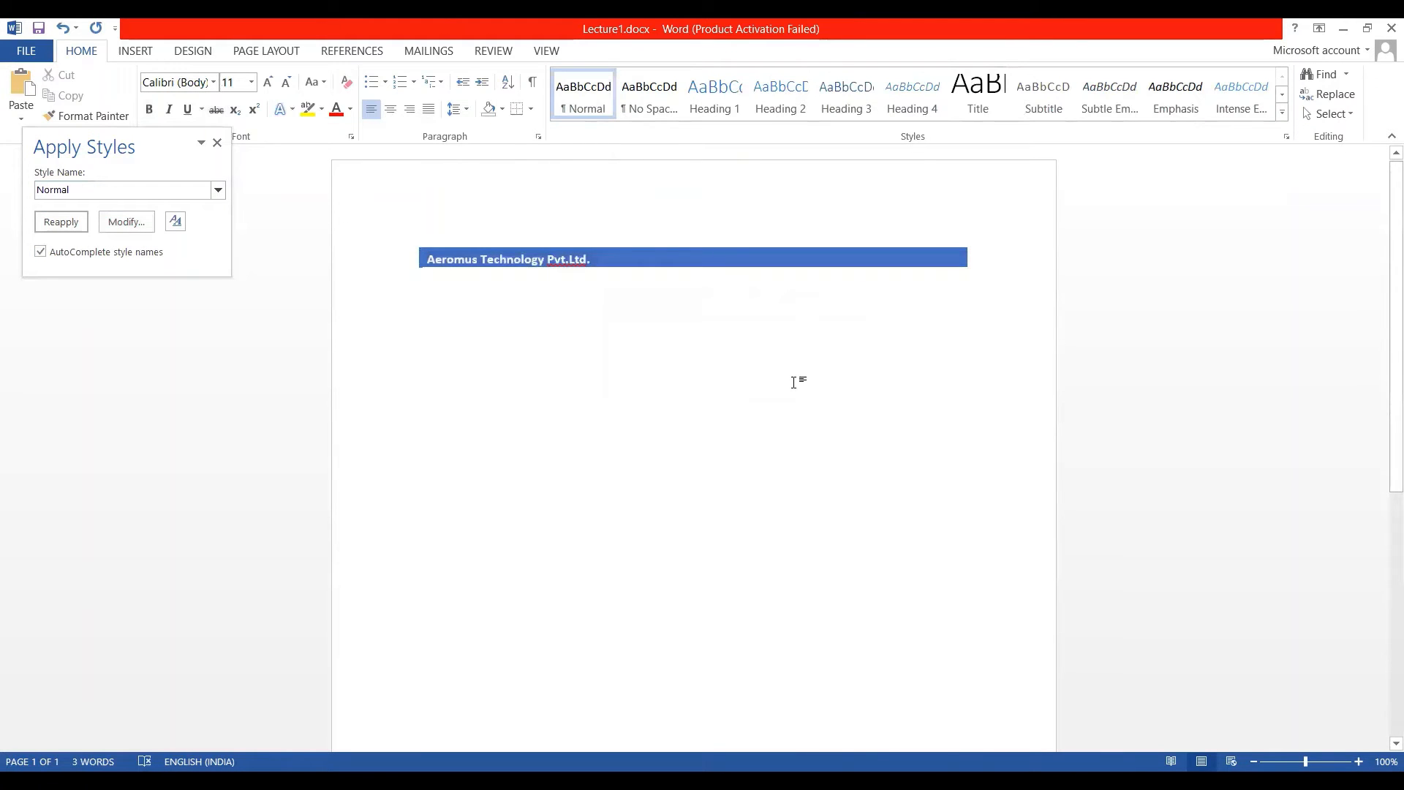
key("ctrl+z")
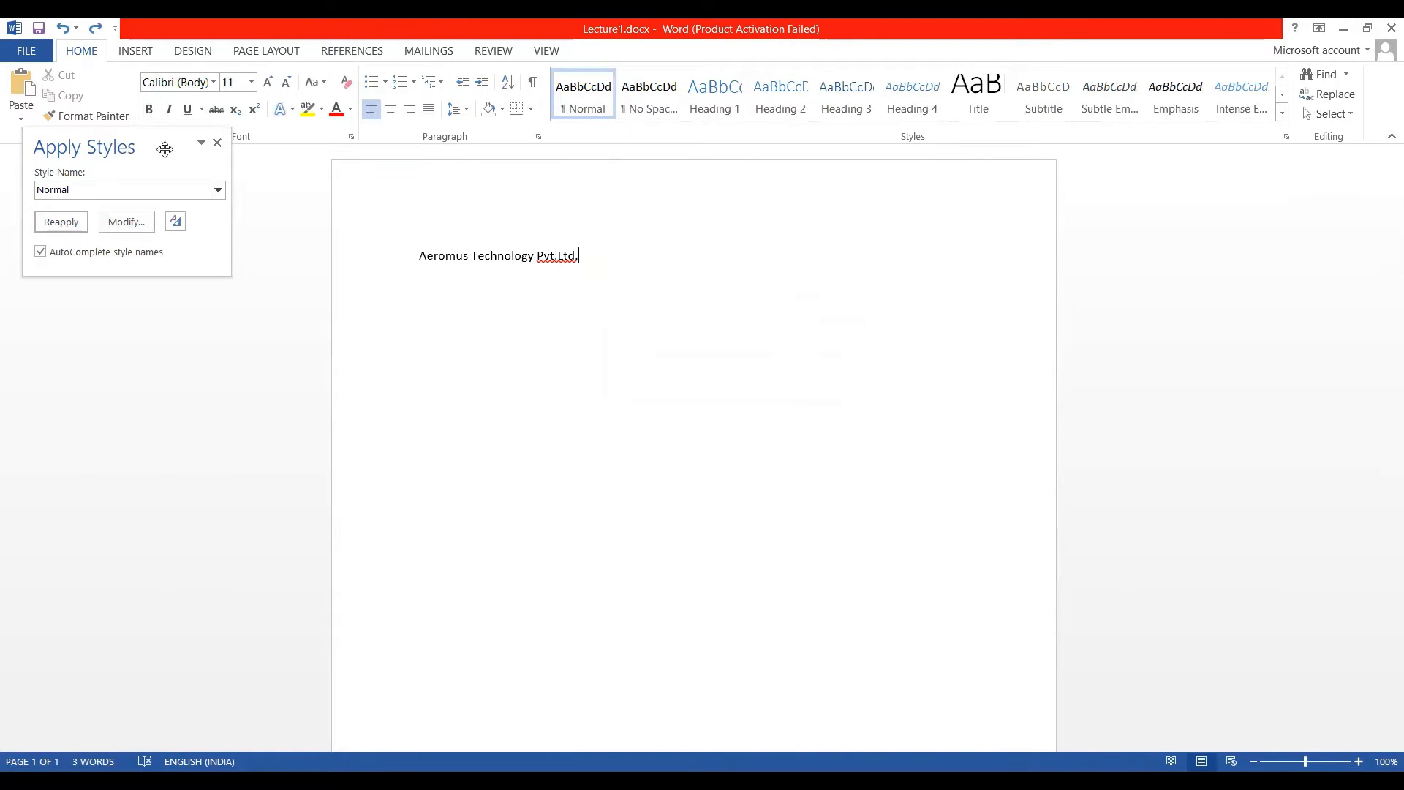
left_click(200, 146)
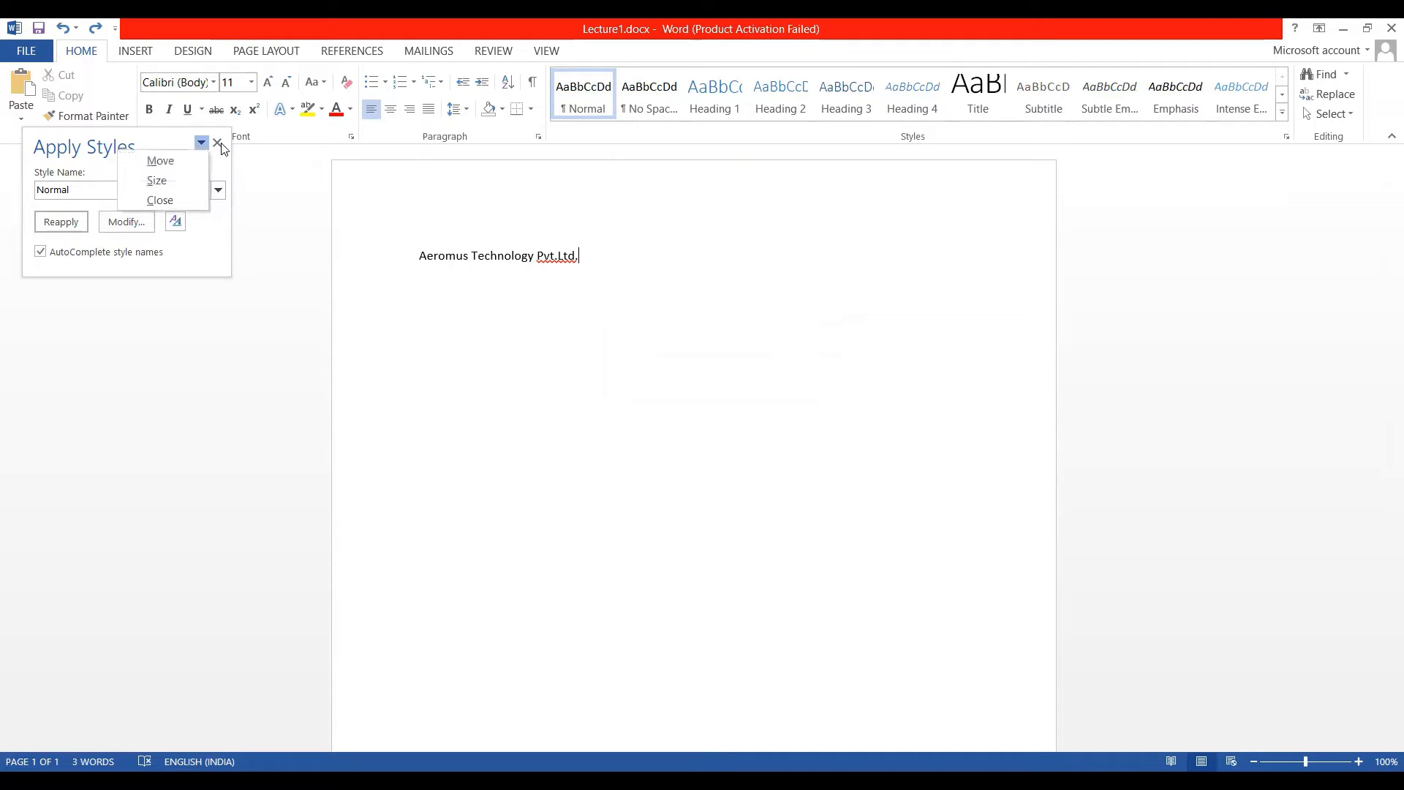
left_click(217, 144)
left_click(217, 143)
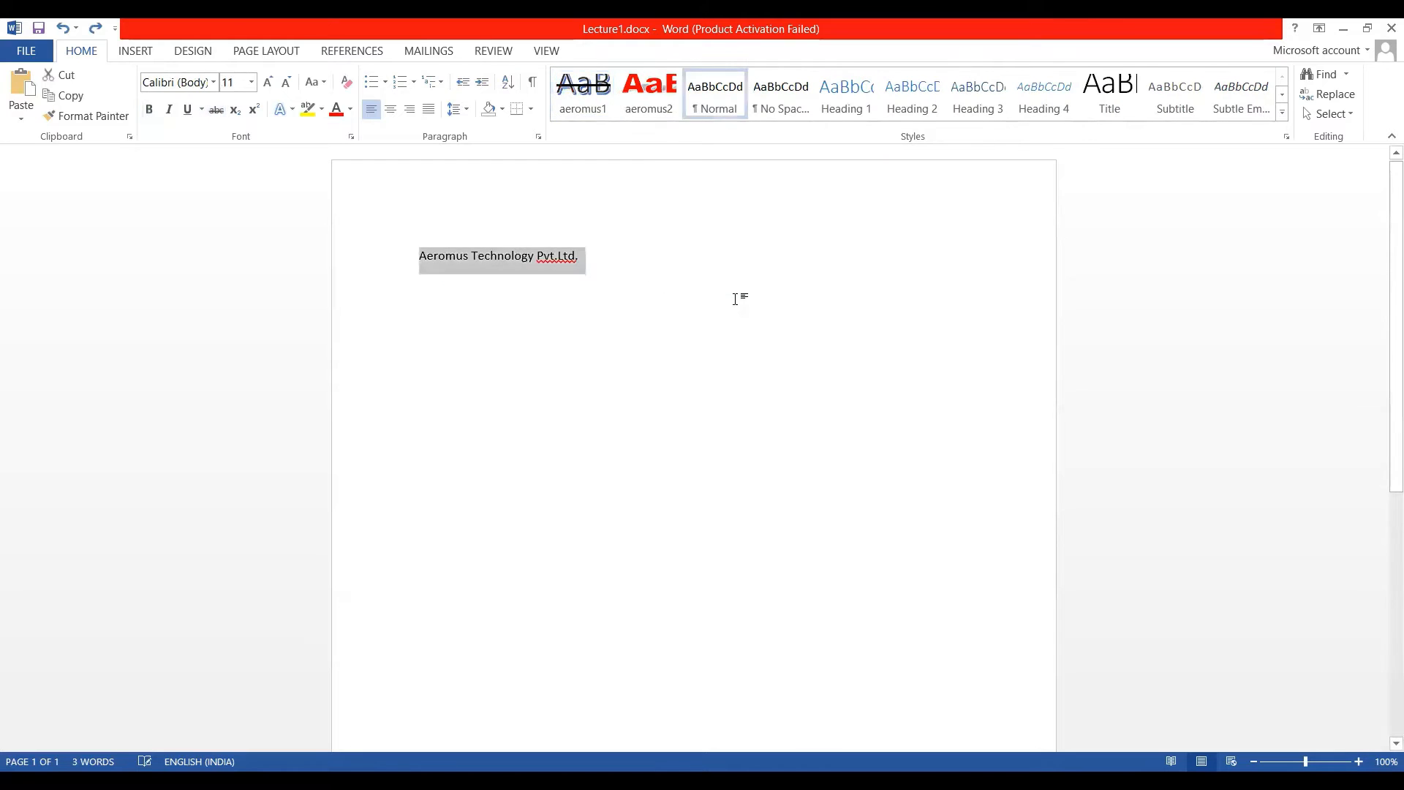
Undo all the edits back to the document's original two-page text beginning with Account
key("ctrl+z")
key("ctrl+z")
key("ctrl+z")
key("ctrl+z")
key("ctrl+z")
key("ctrl+z")
key("ctrl+z")
key("ctrl+z")
key("ctrl+z")
key("ctrl+z")
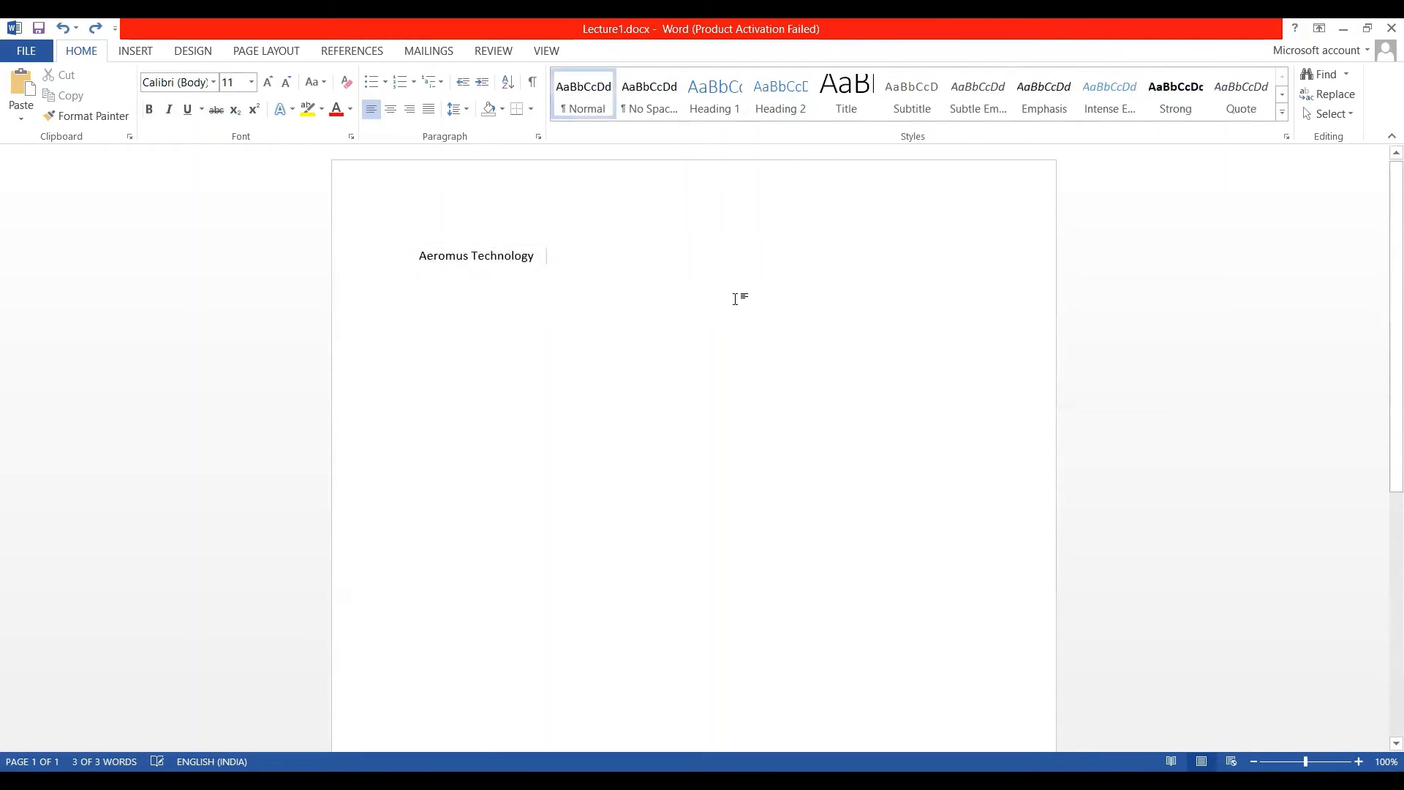
key("ctrl+z")
left_click(736, 299)
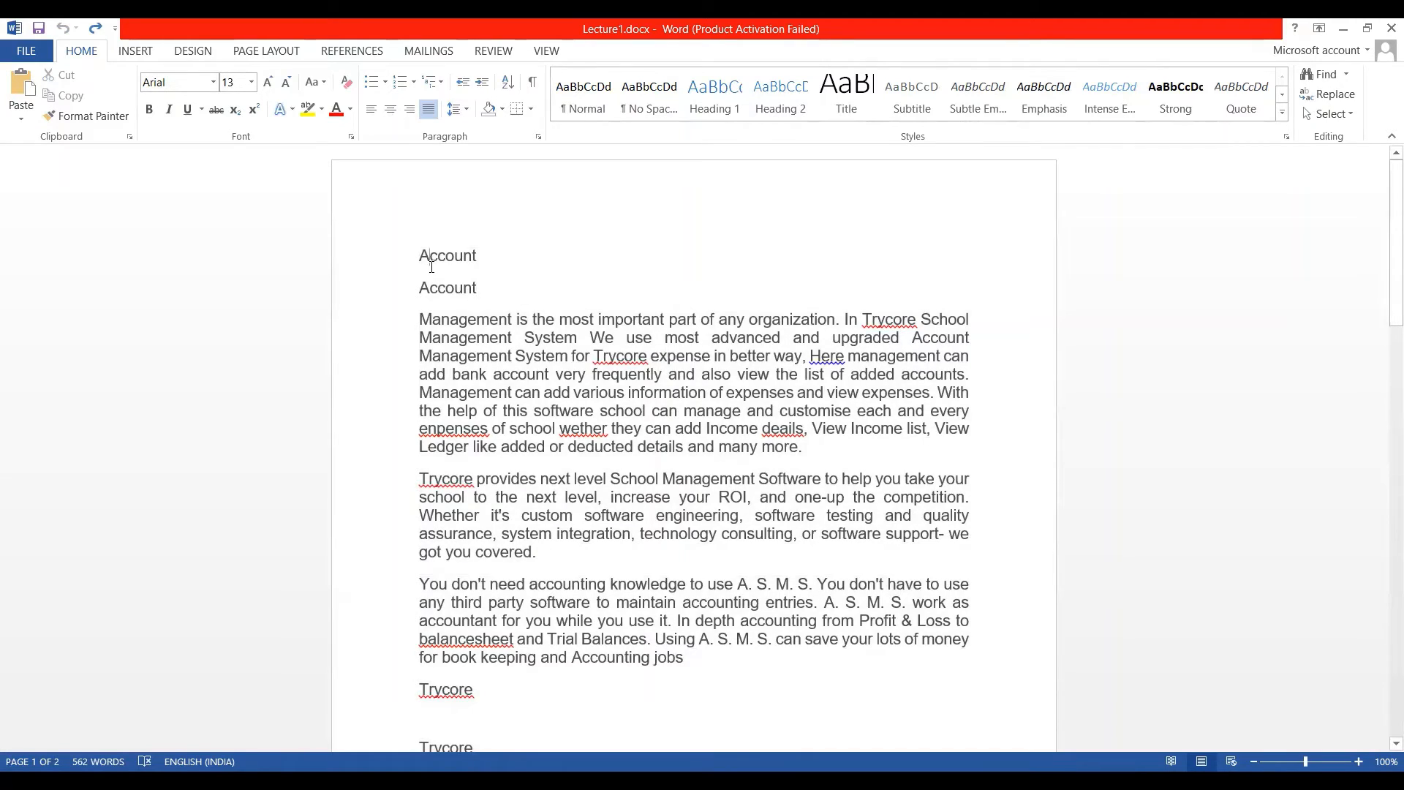
Look through both pages of the document for repeated words such as Account and Trycore
left_click_drag(432, 267, 673, 77)
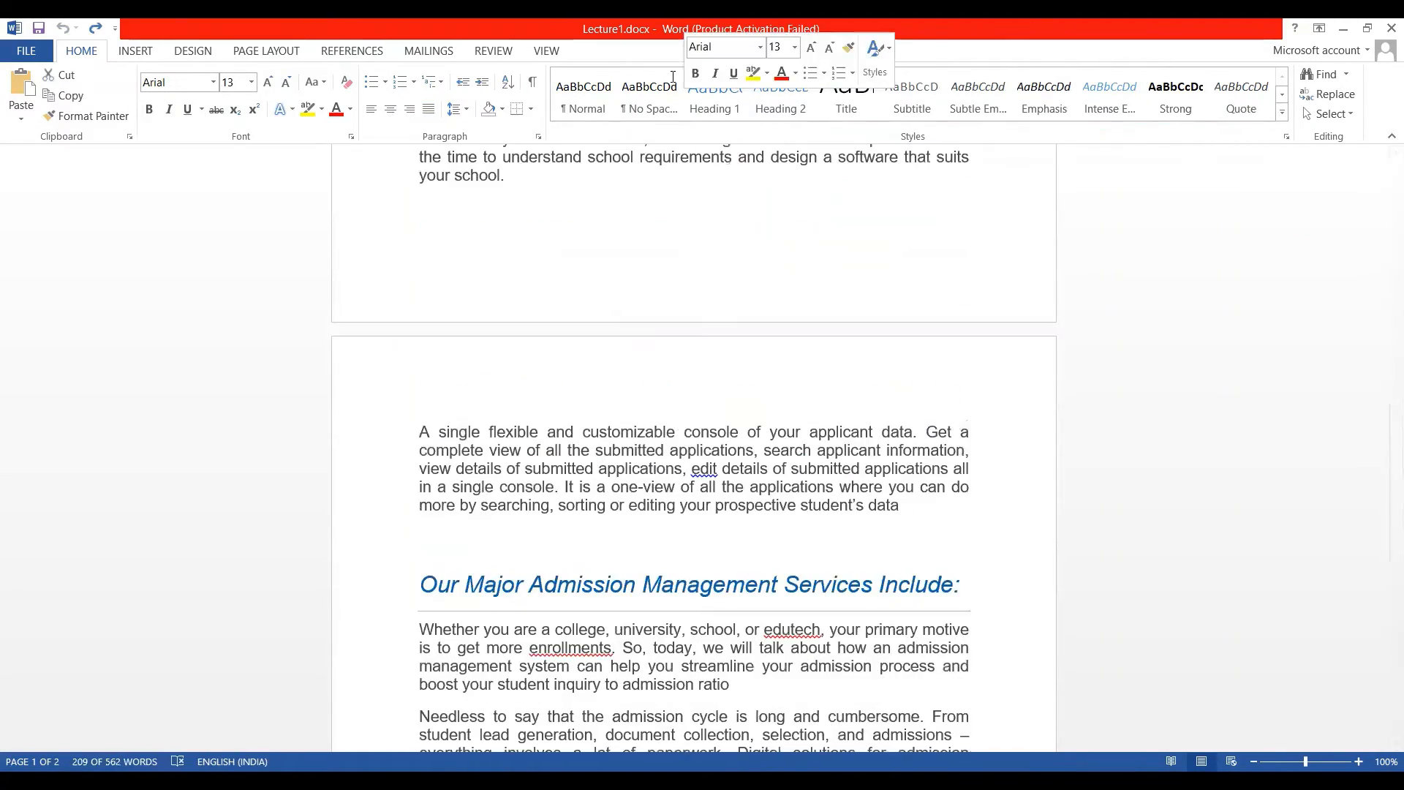
scroll(774, 276, "up", 10)
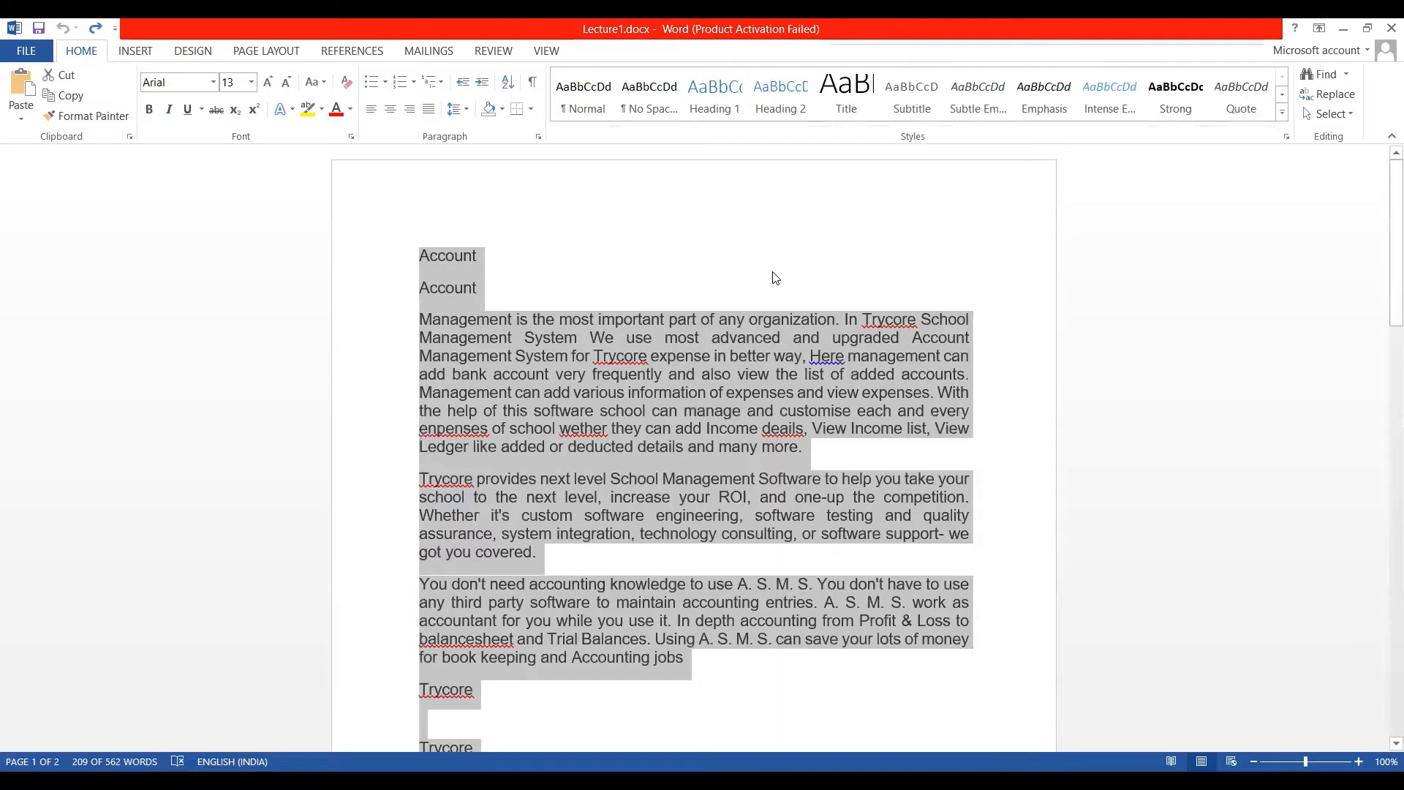
left_click(493, 261)
double_click(494, 261)
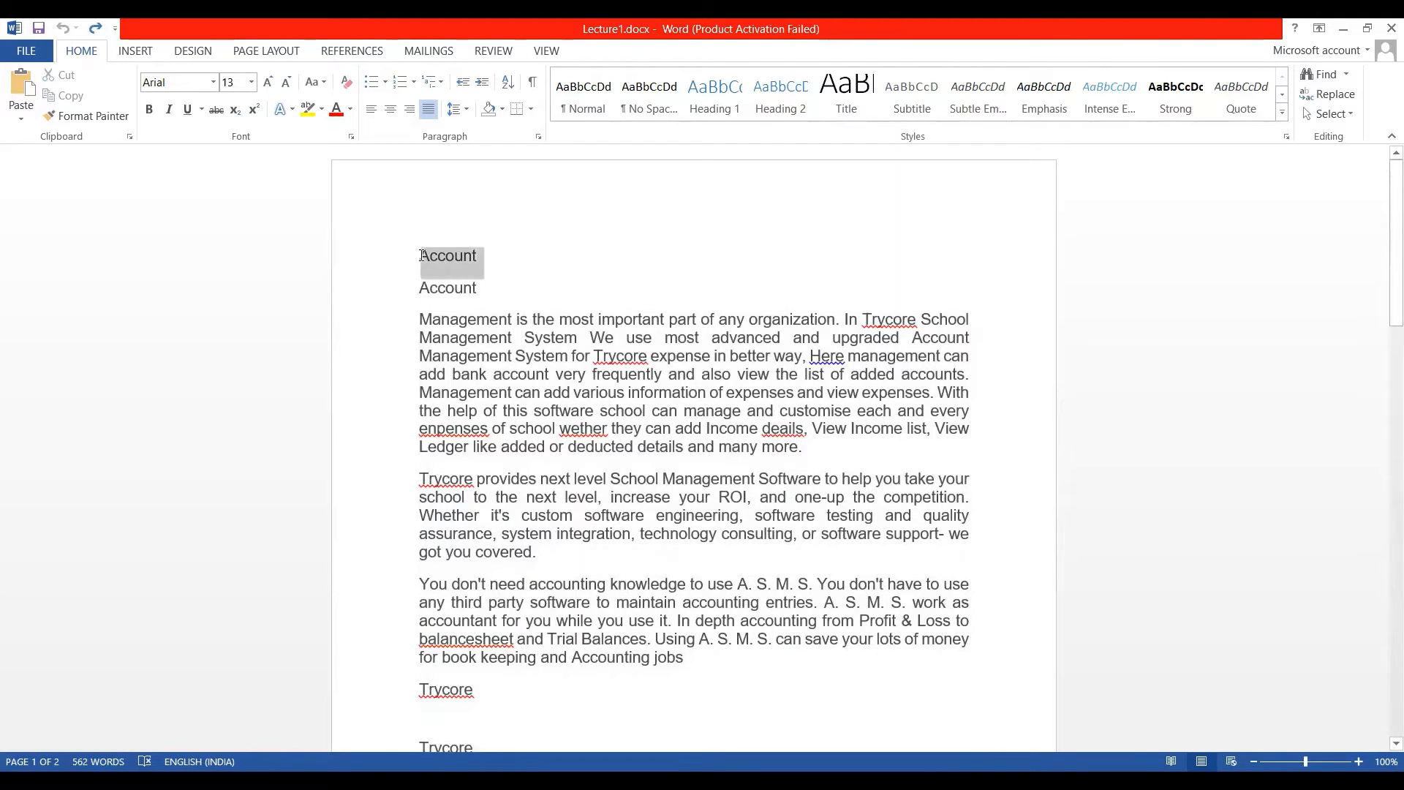
key("Left")
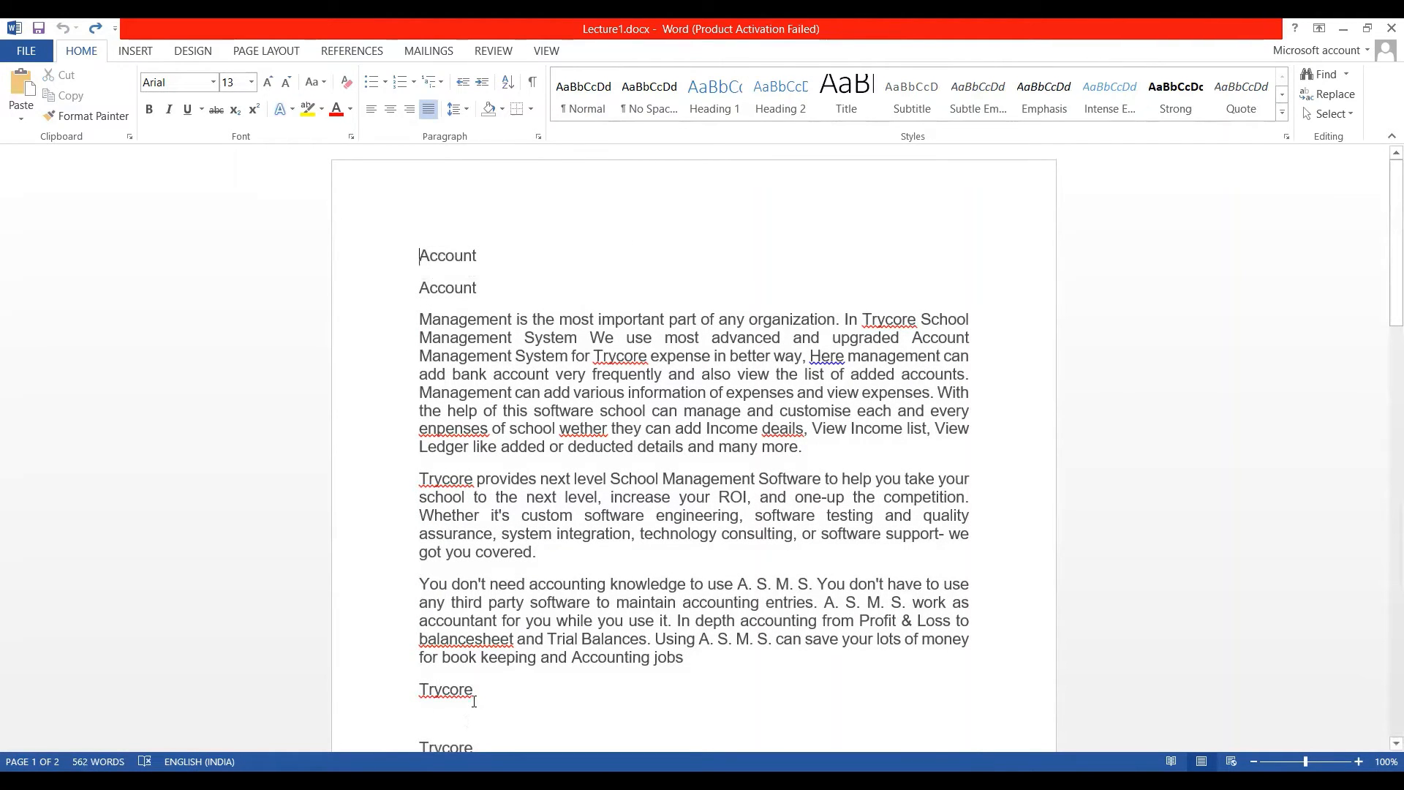
left_click_drag(463, 699, 417, 694)
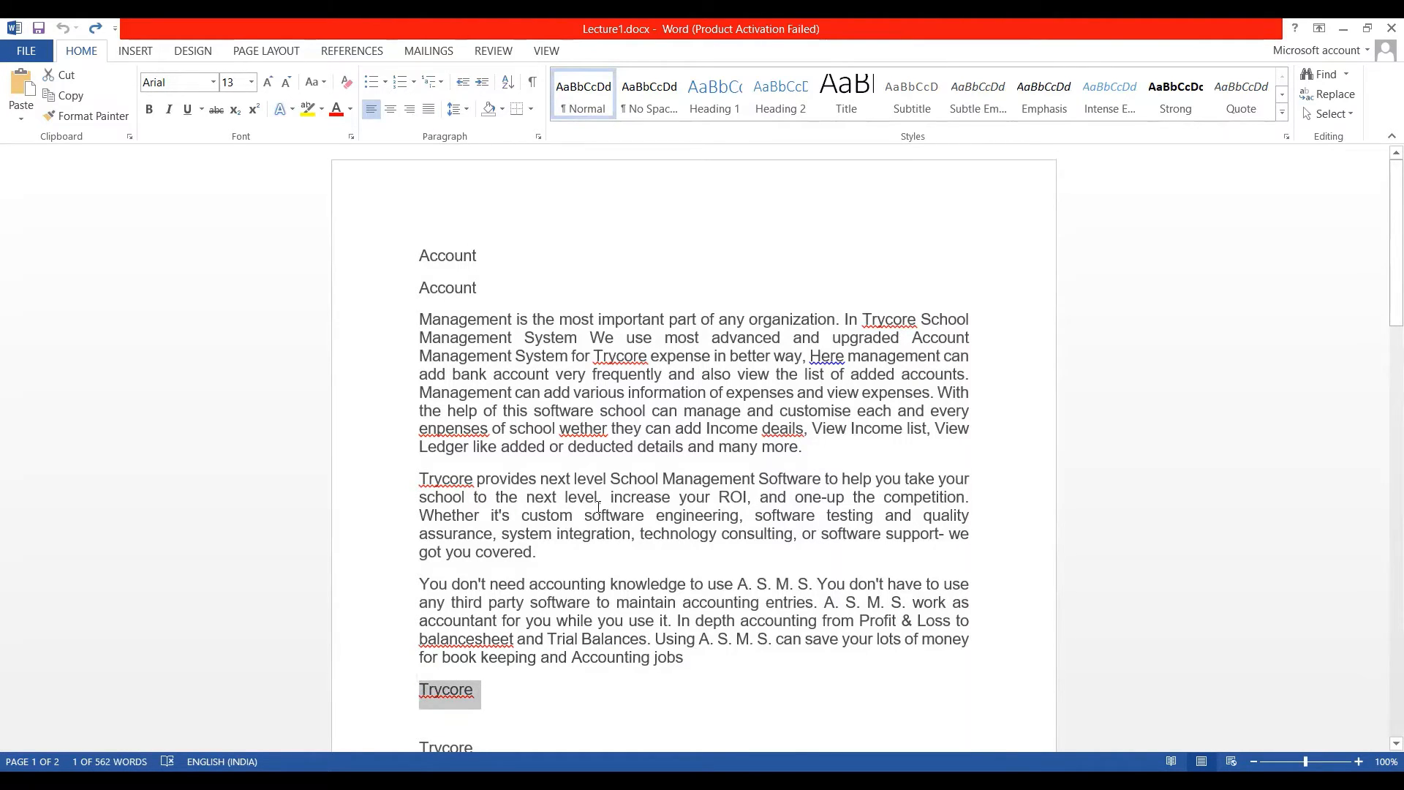
scroll(598, 506, "down", 15)
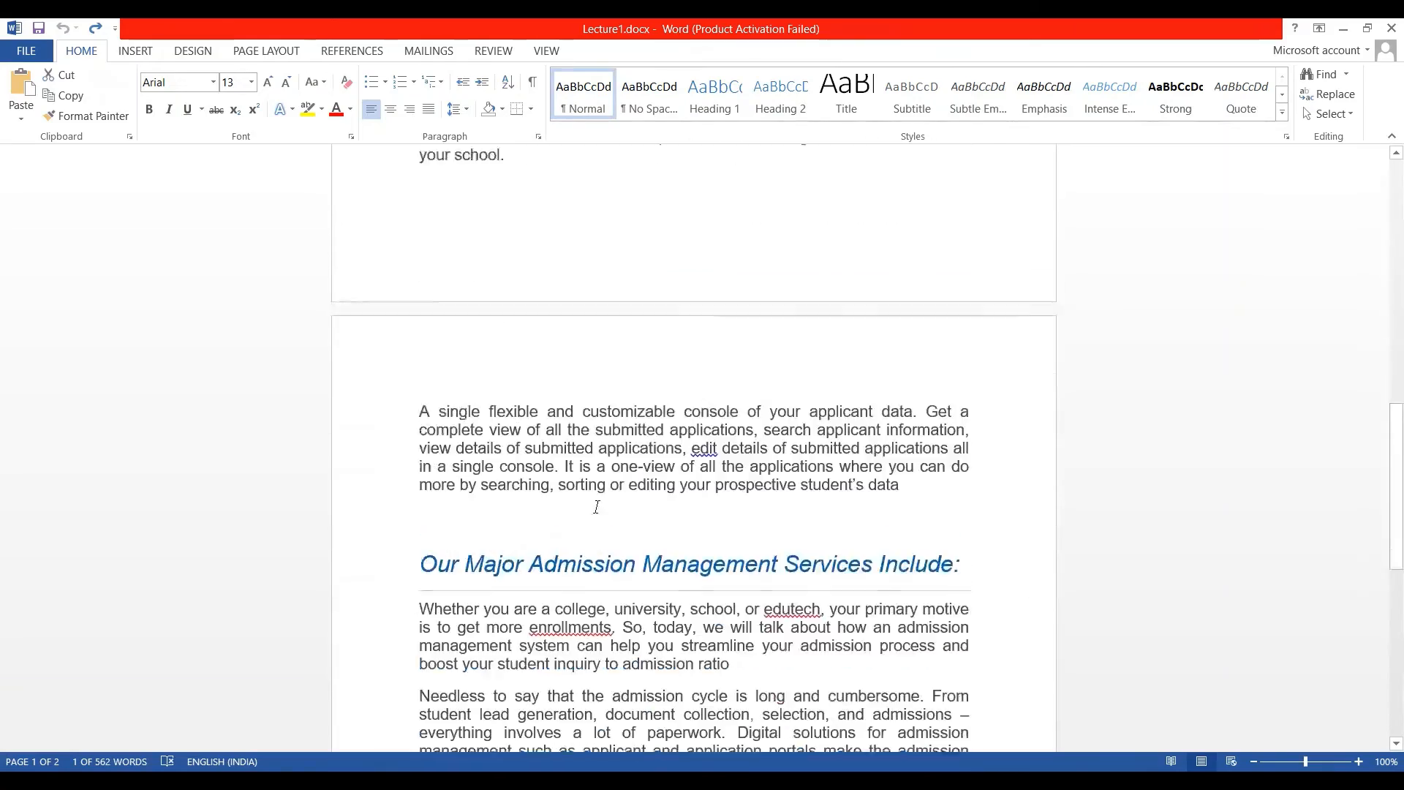
scroll(597, 506, "down", 10)
scroll(598, 506, "up", 7)
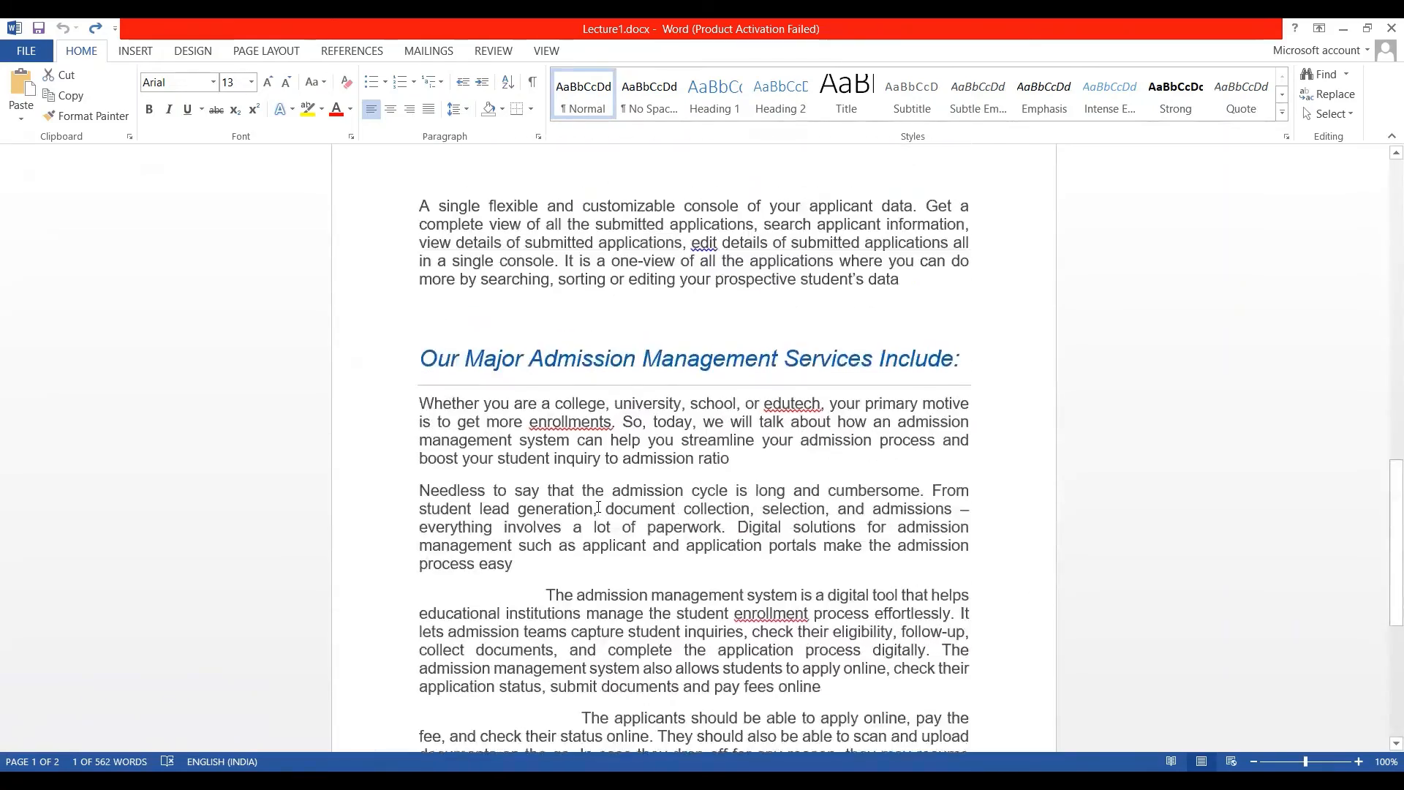
scroll(598, 506, "up", 15)
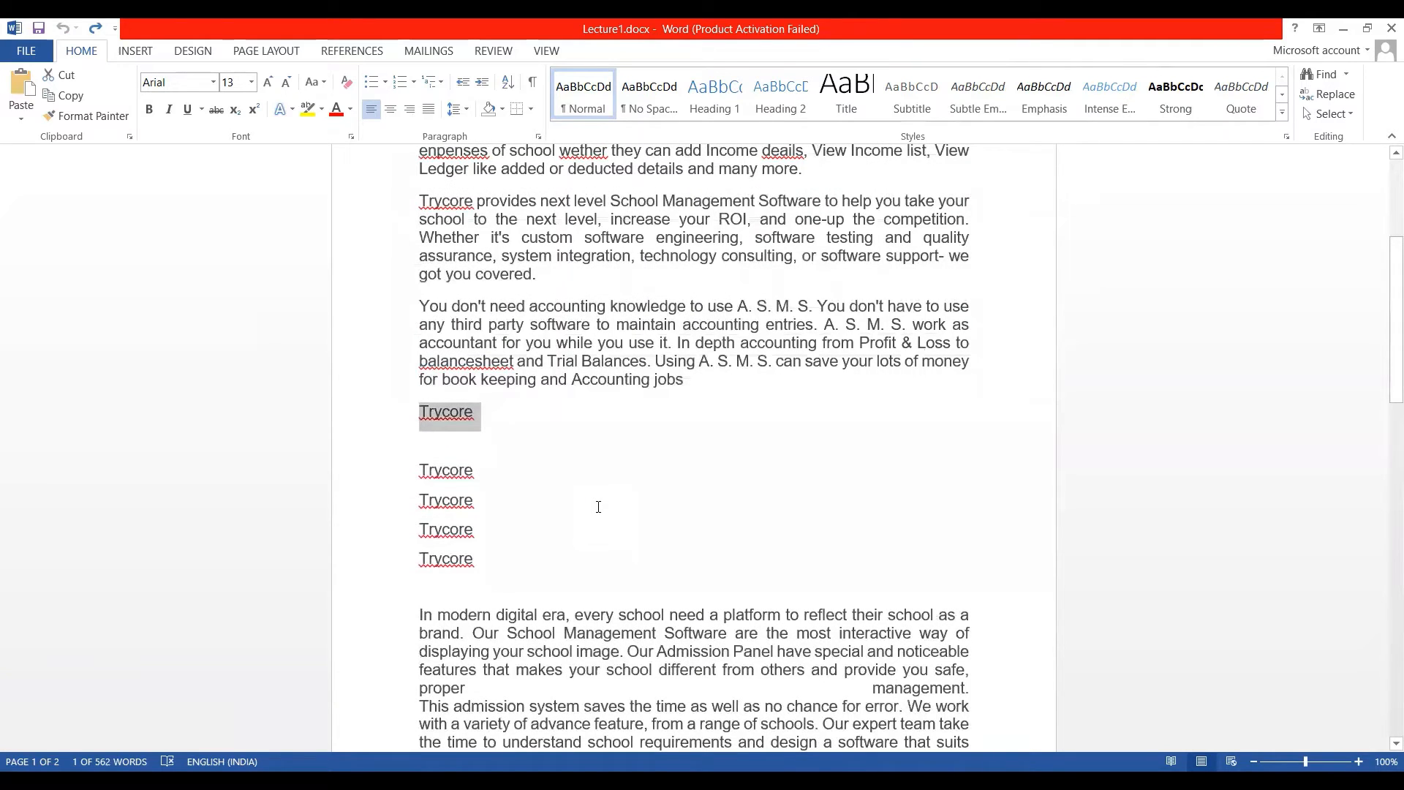
left_click(617, 379)
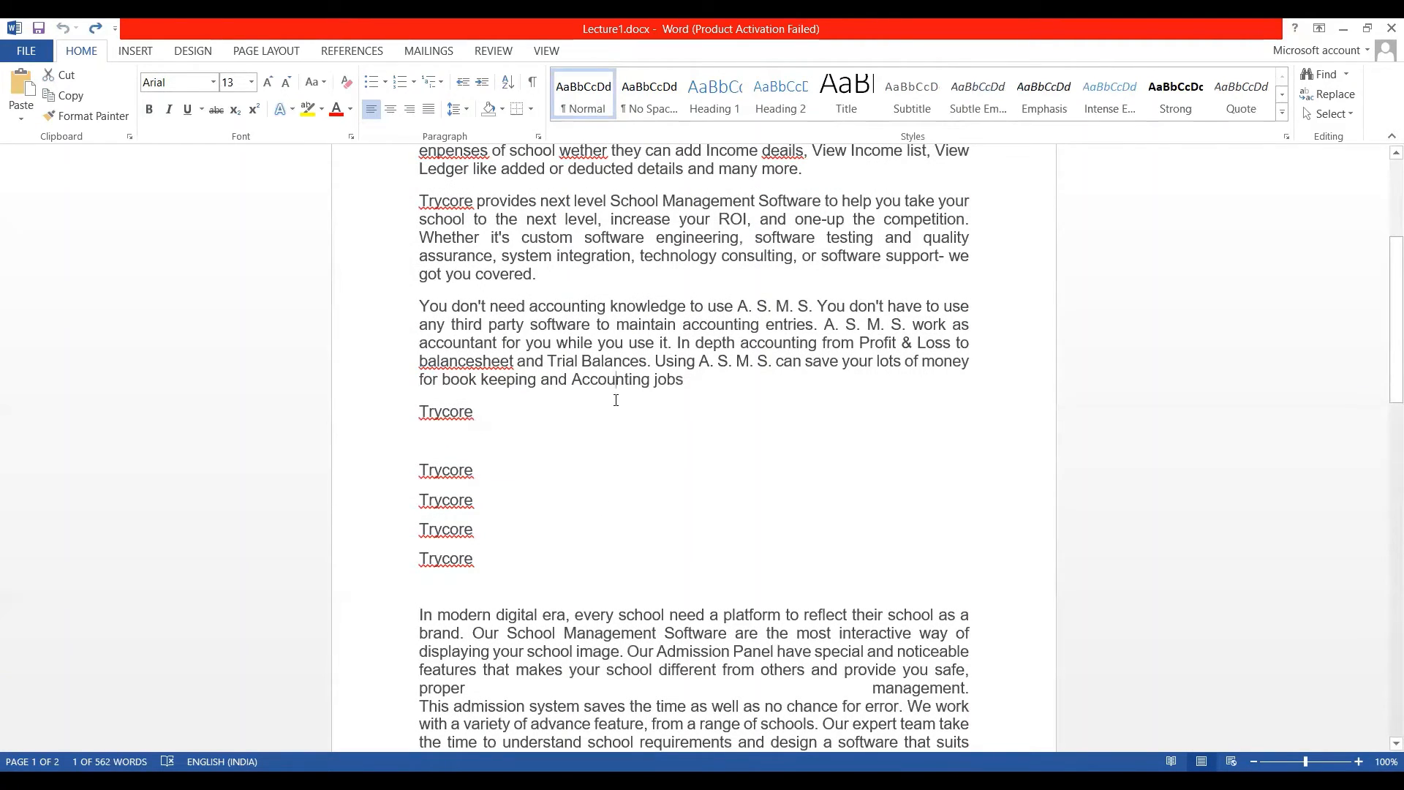
scroll(816, 336, "up", 4)
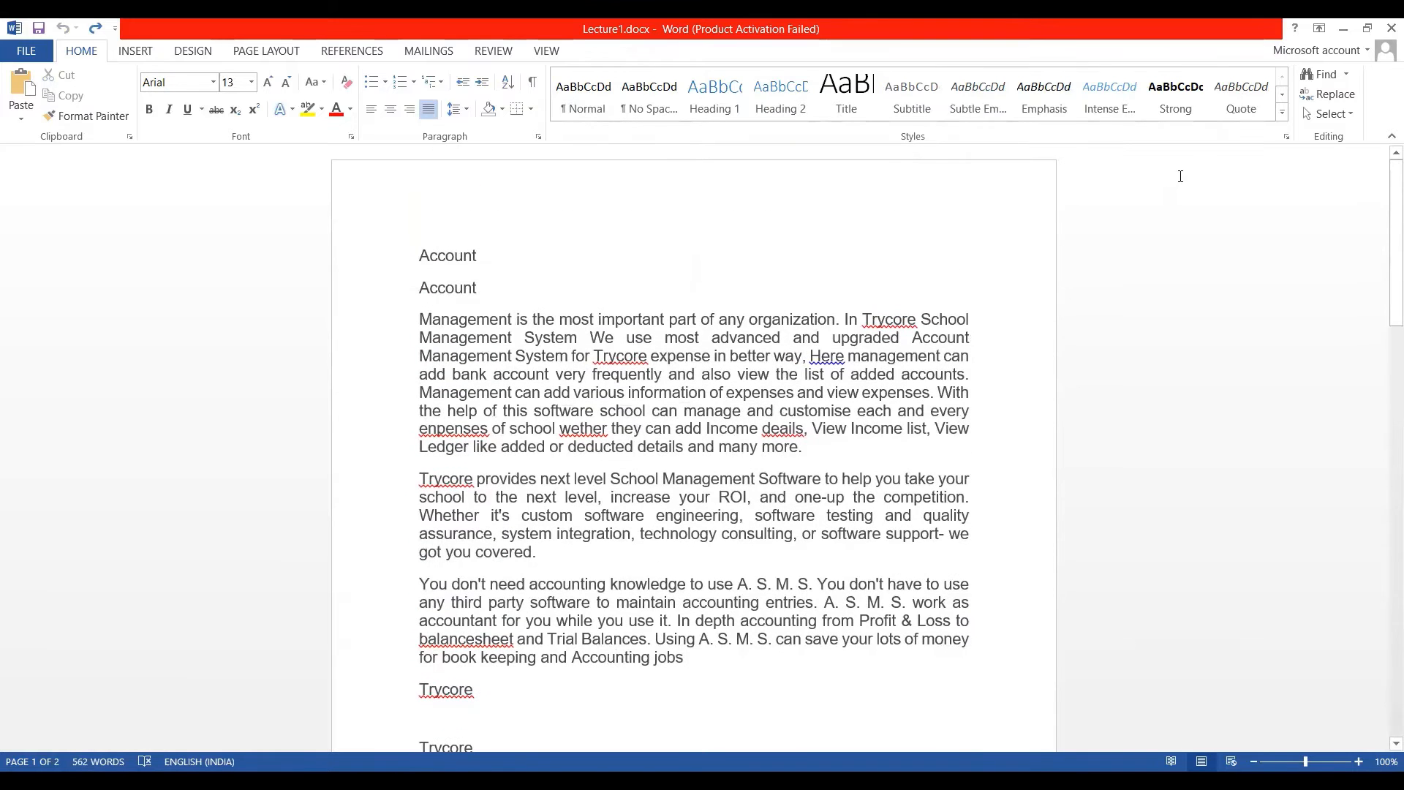
Search the document for the word Trycore
left_click(1322, 75)
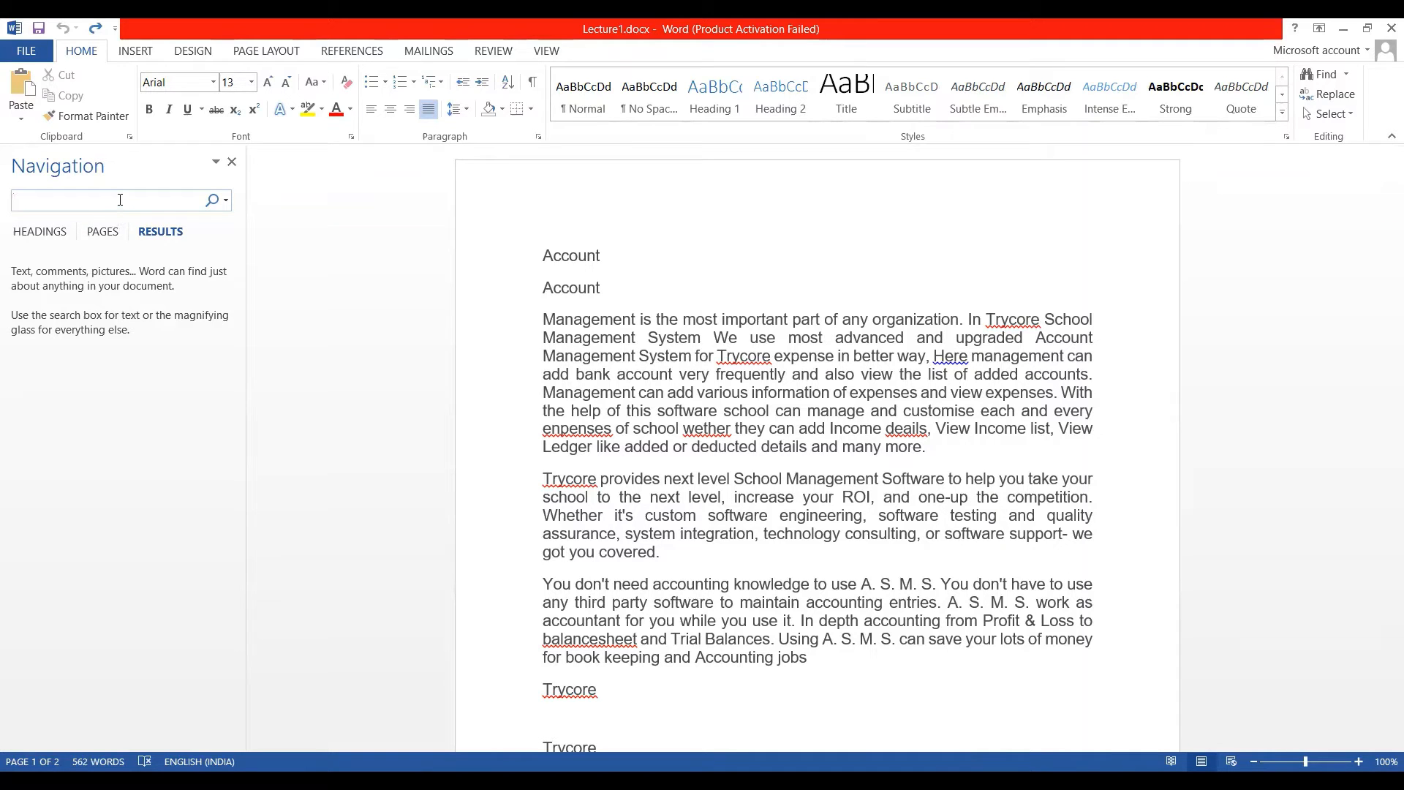
type("Trycore")
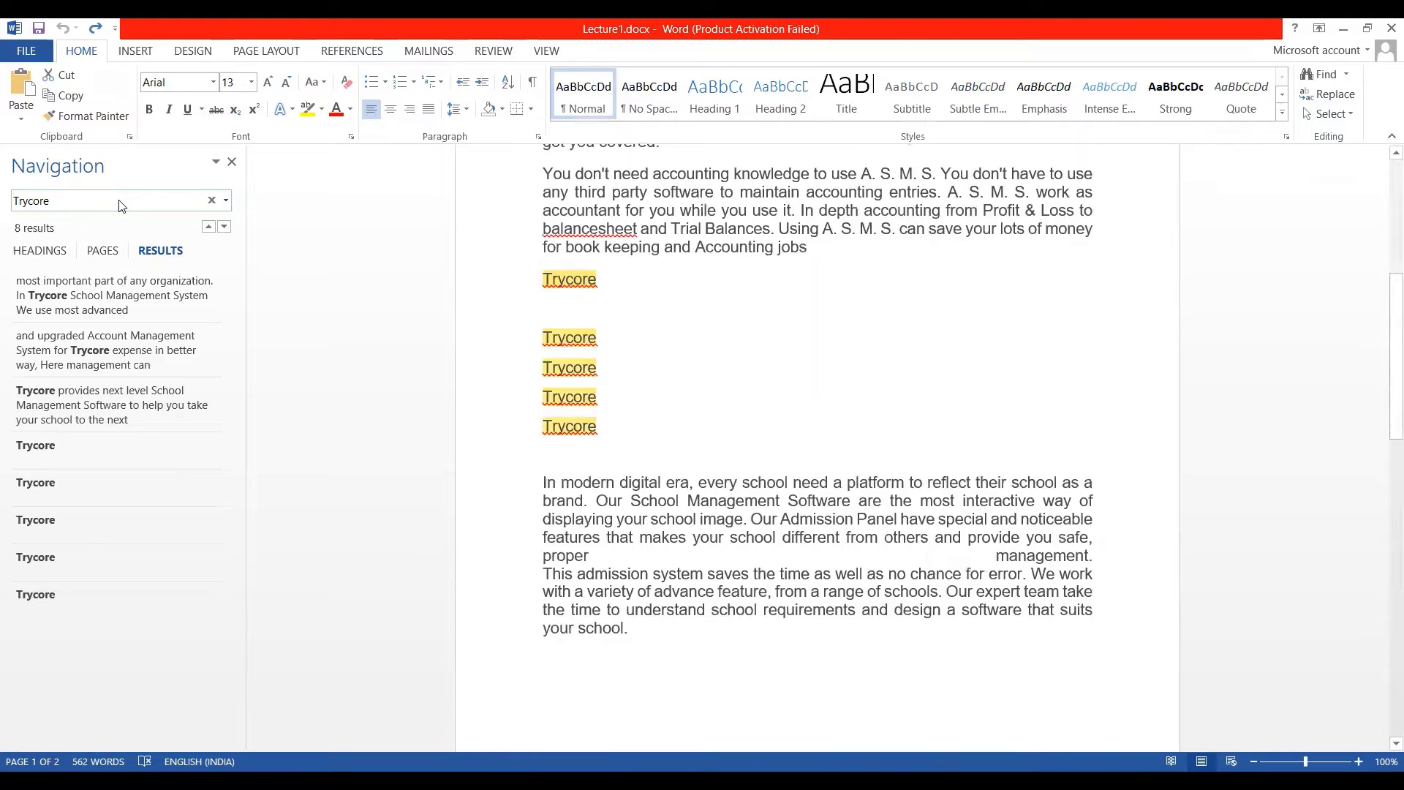
key("Return")
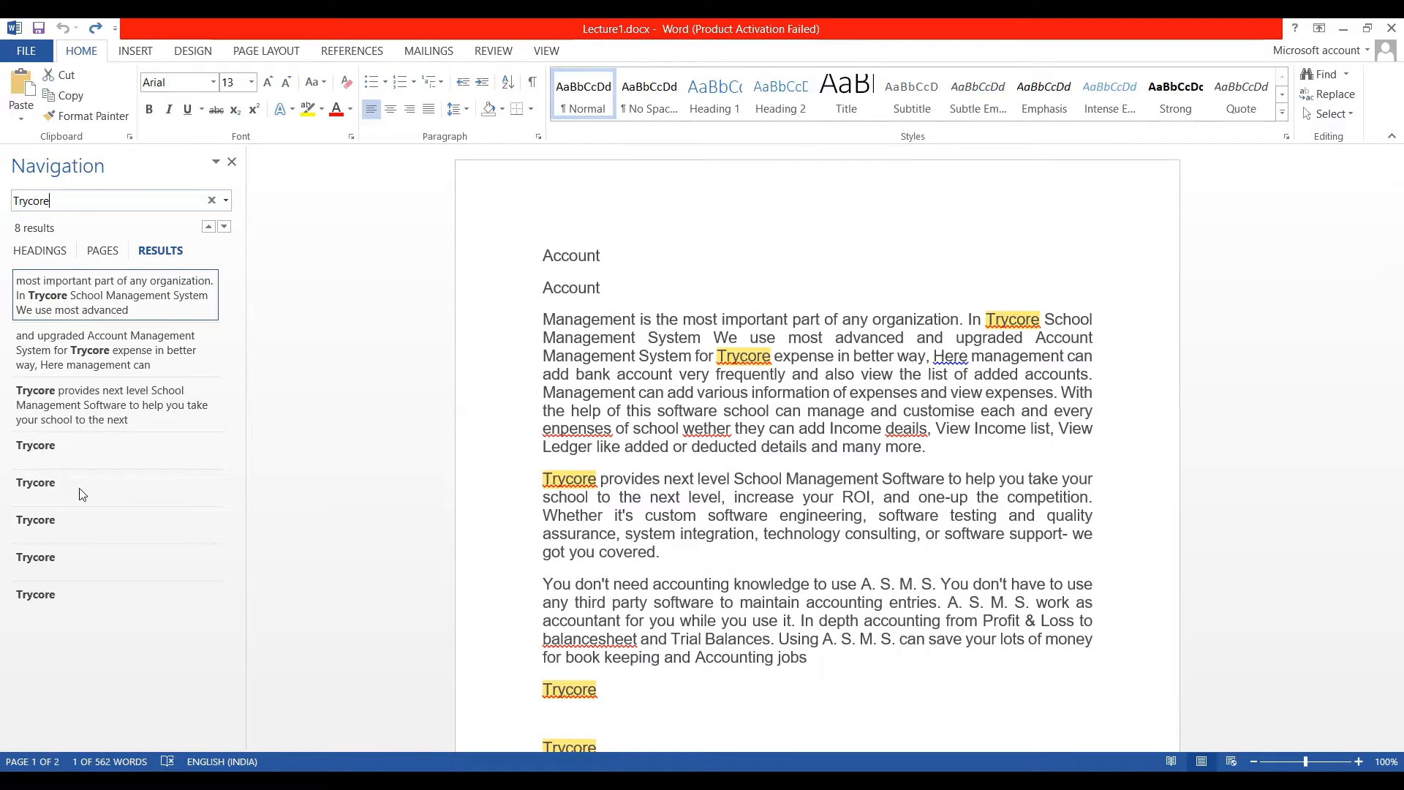
Visit several Trycore search results in the text, including the seventh and the first four, and look over the rest of the document
left_click(103, 570)
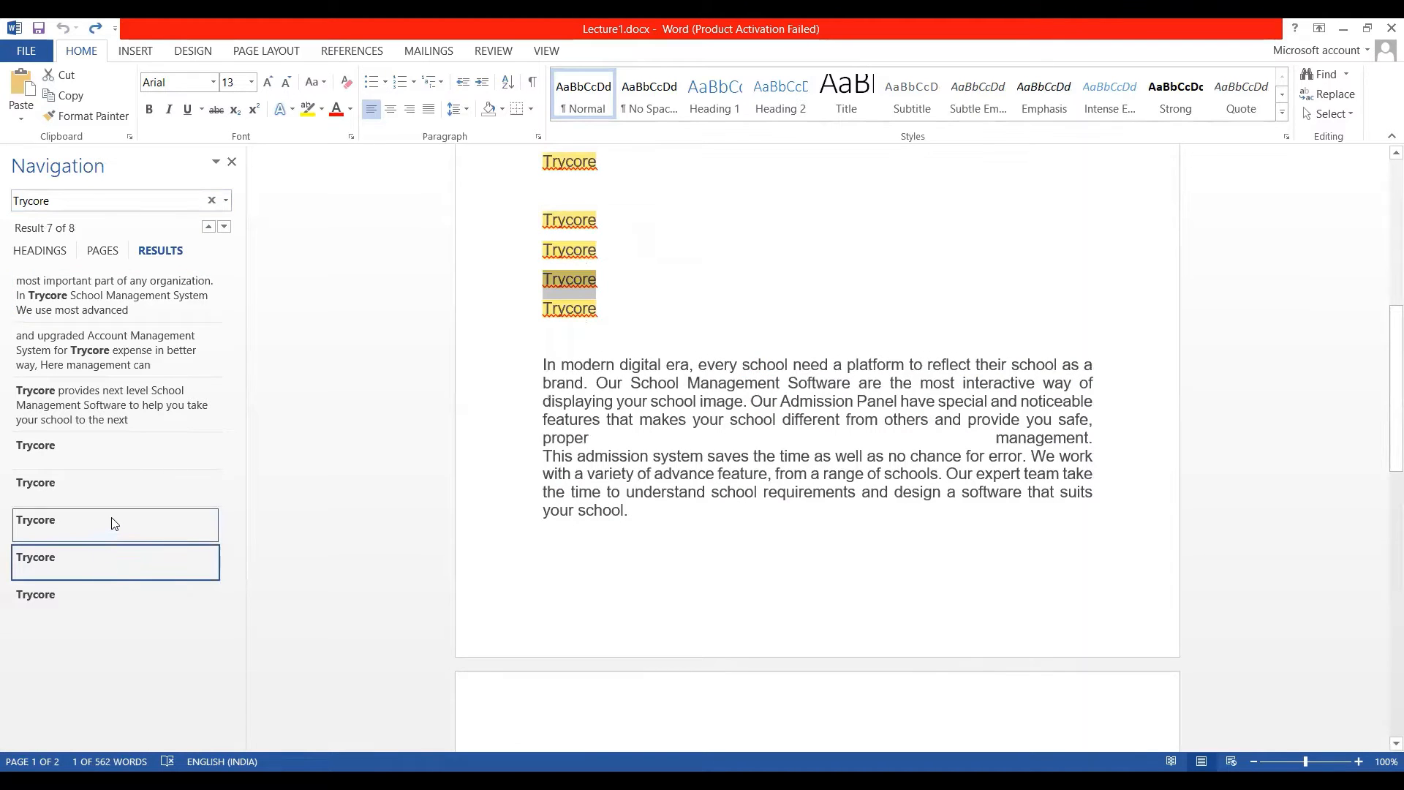
left_click(104, 419)
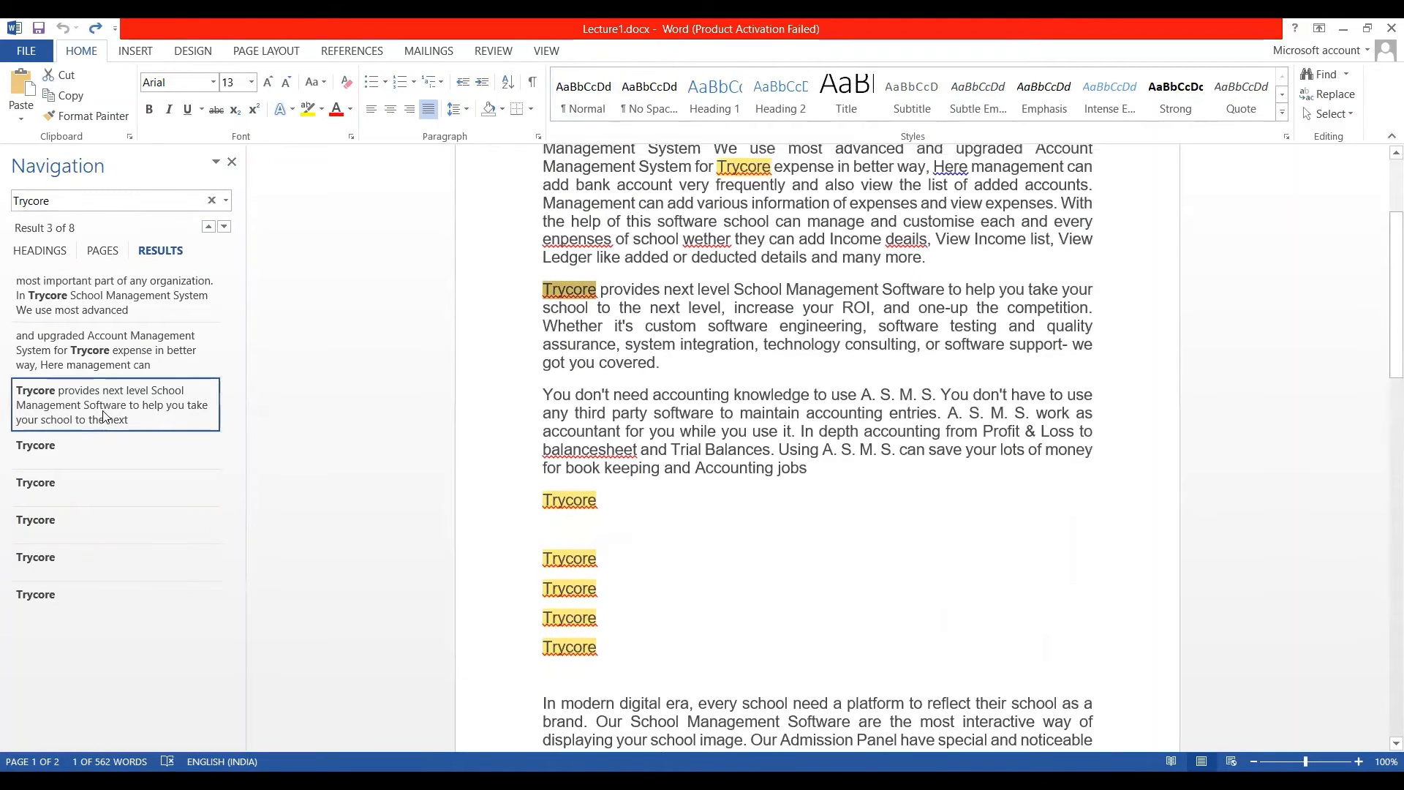
left_click(112, 356)
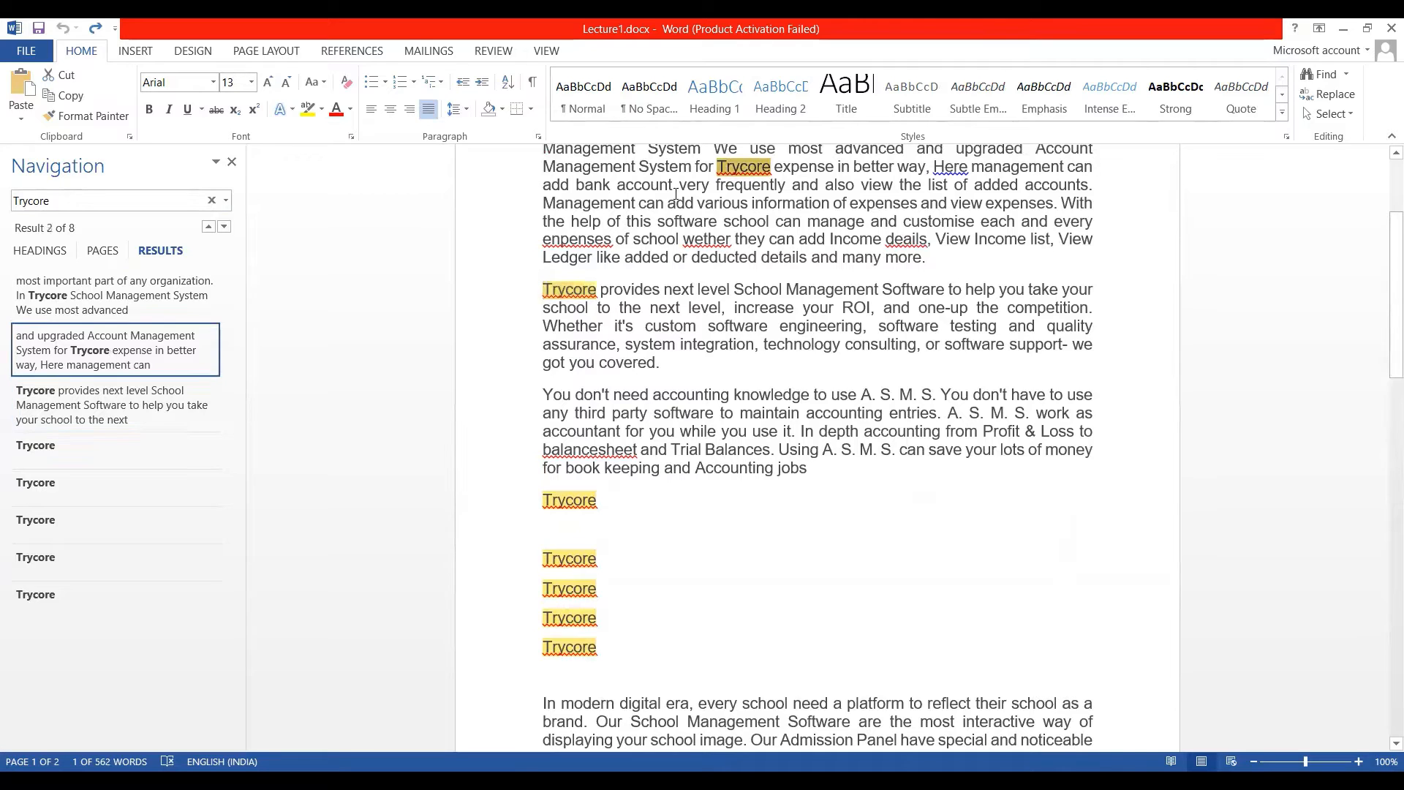
left_click(70, 301)
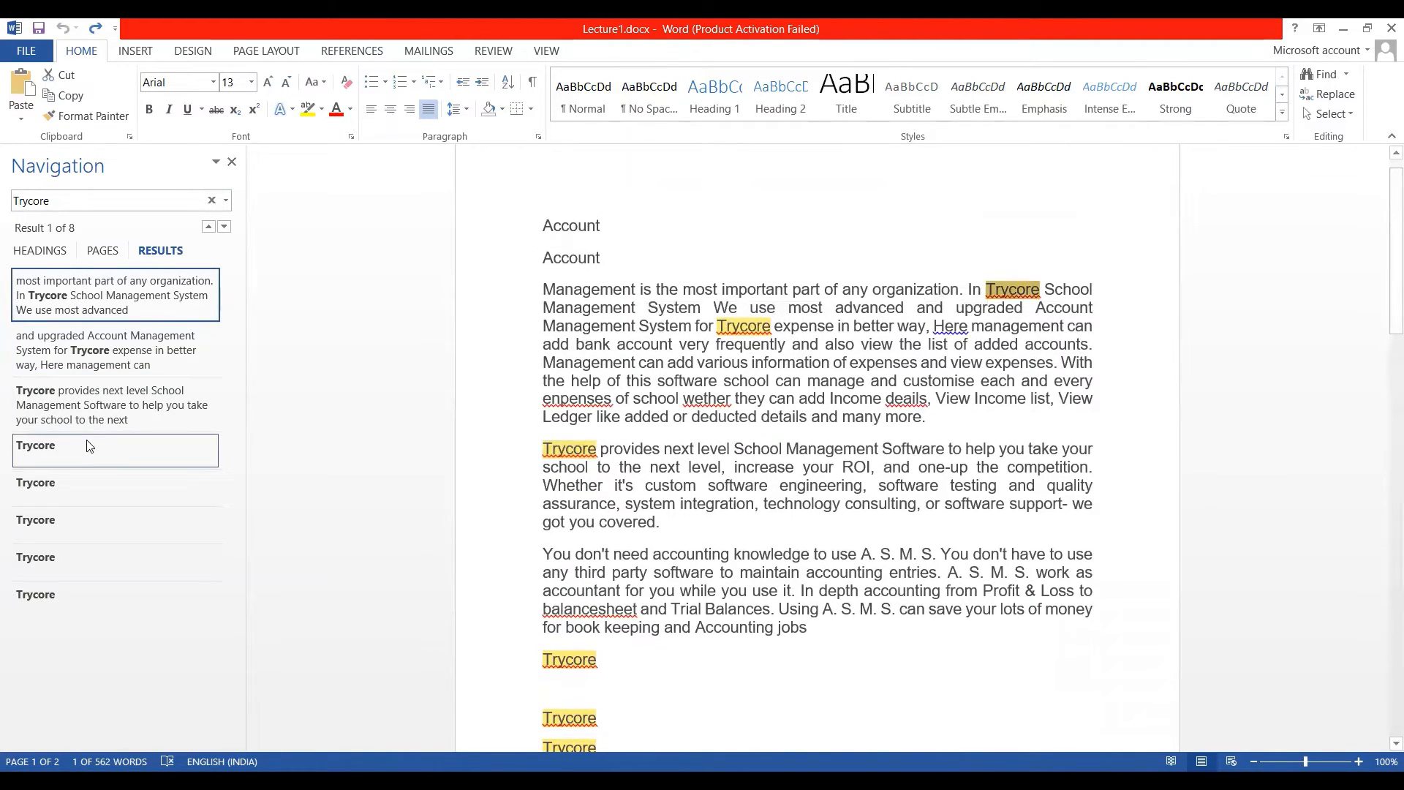
left_click(91, 372)
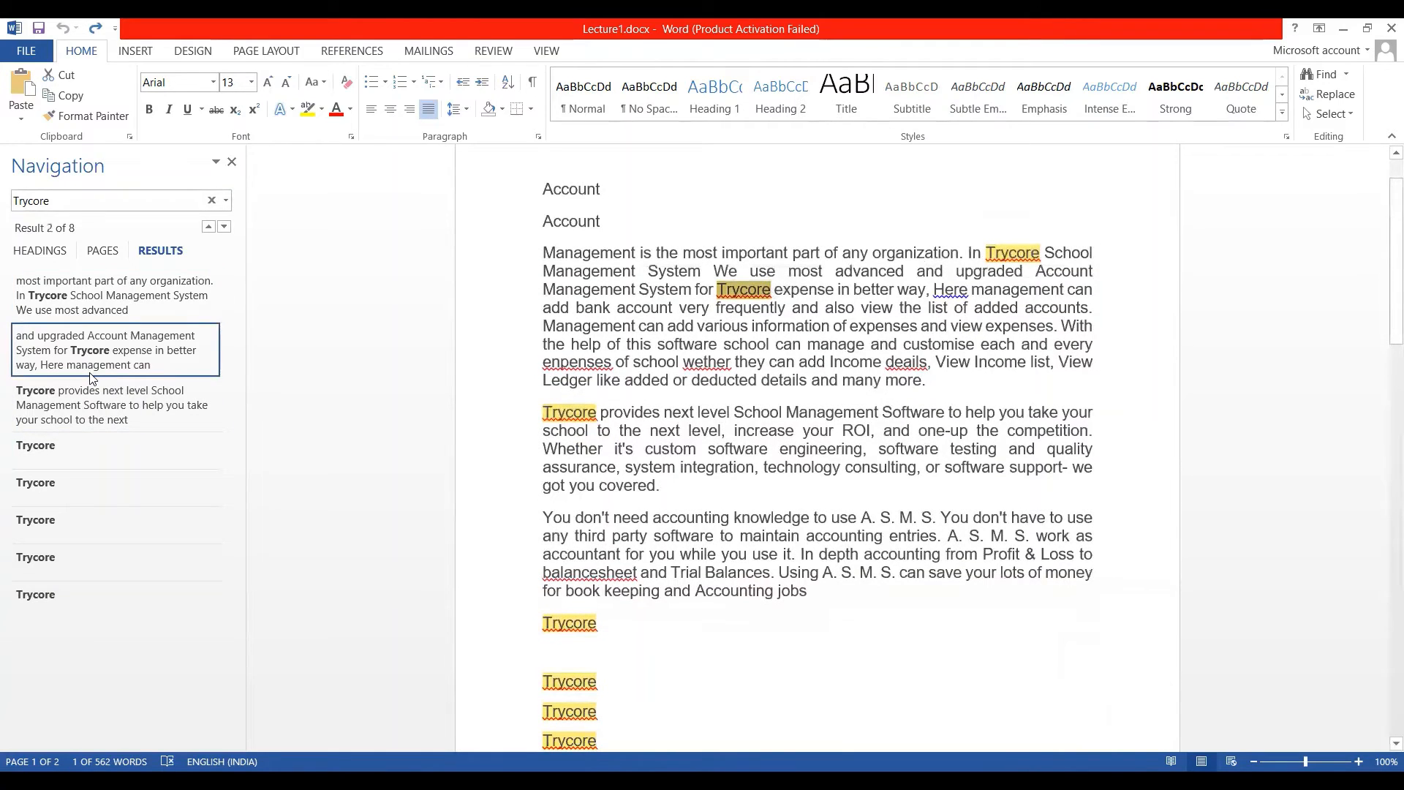
left_click(91, 409)
left_click(93, 443)
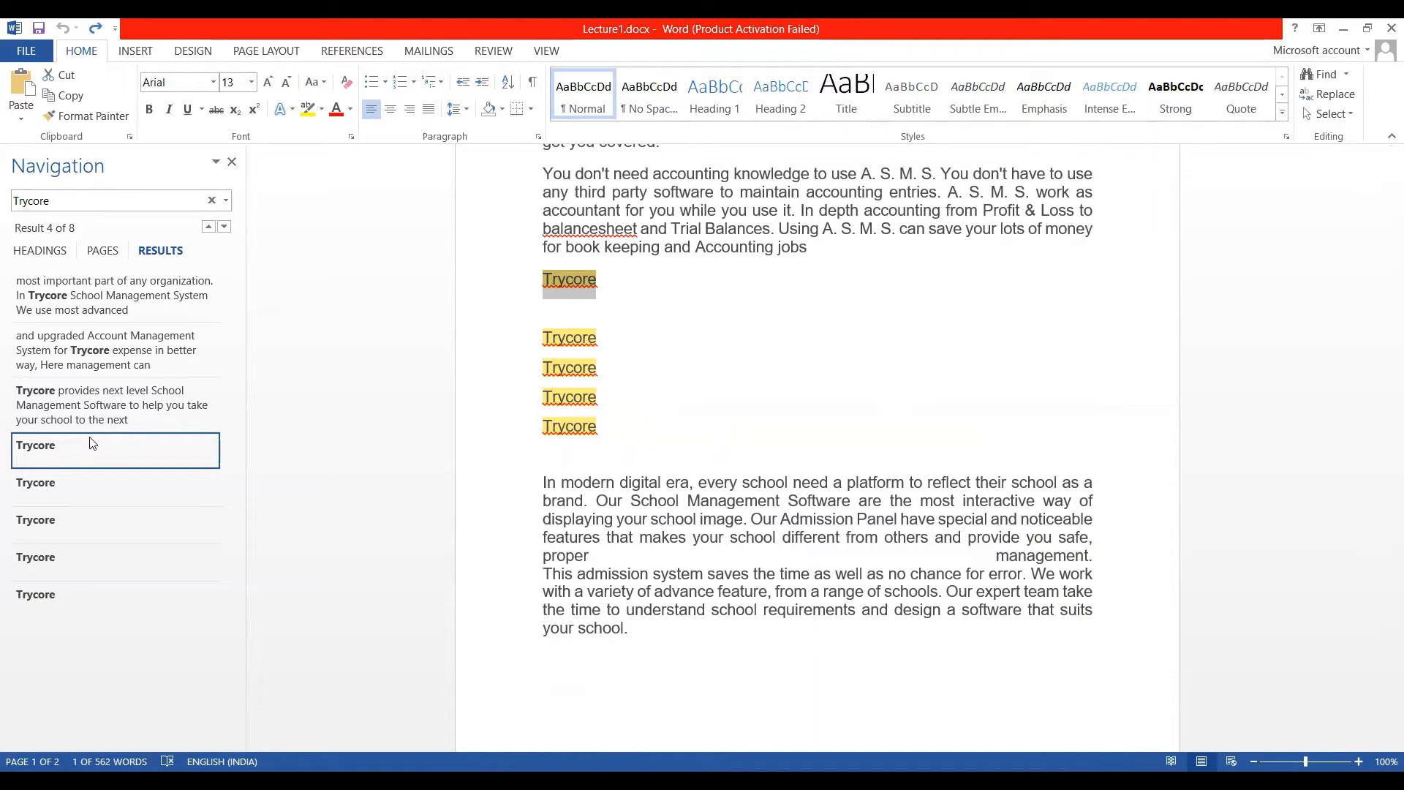
scroll(689, 459, "down", 10)
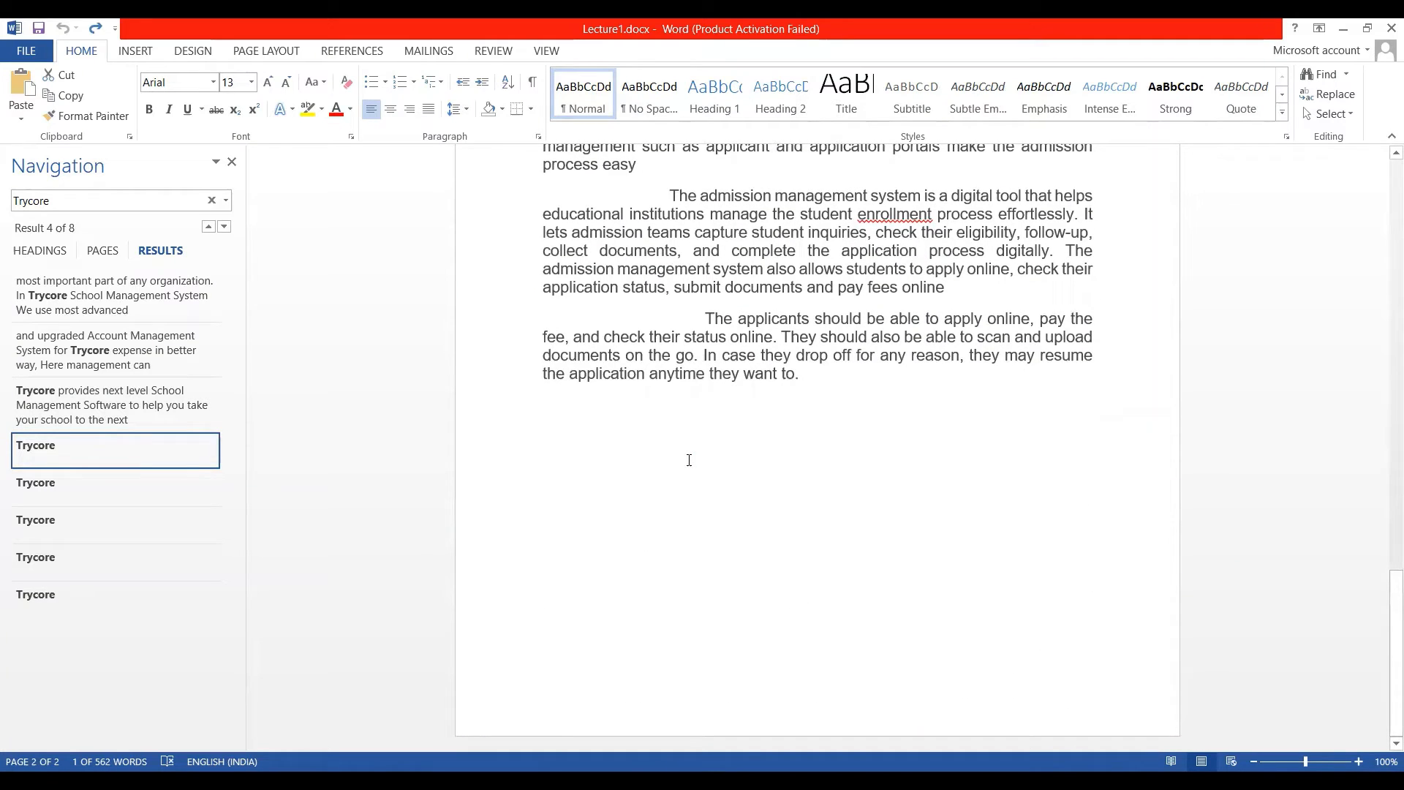
scroll(864, 363, "up", 15)
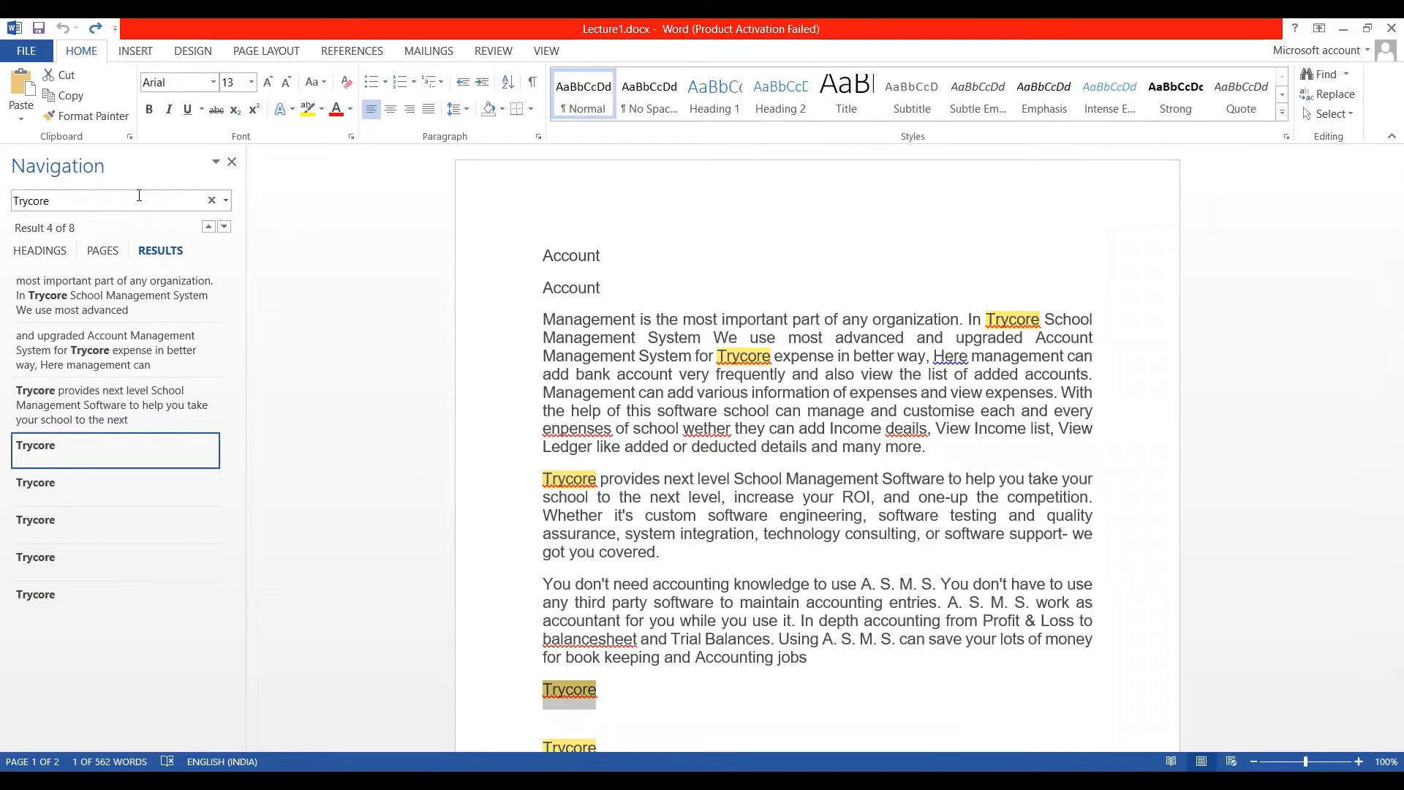
Search the document for the word Account, using the second Account line as the search text
left_click(602, 290)
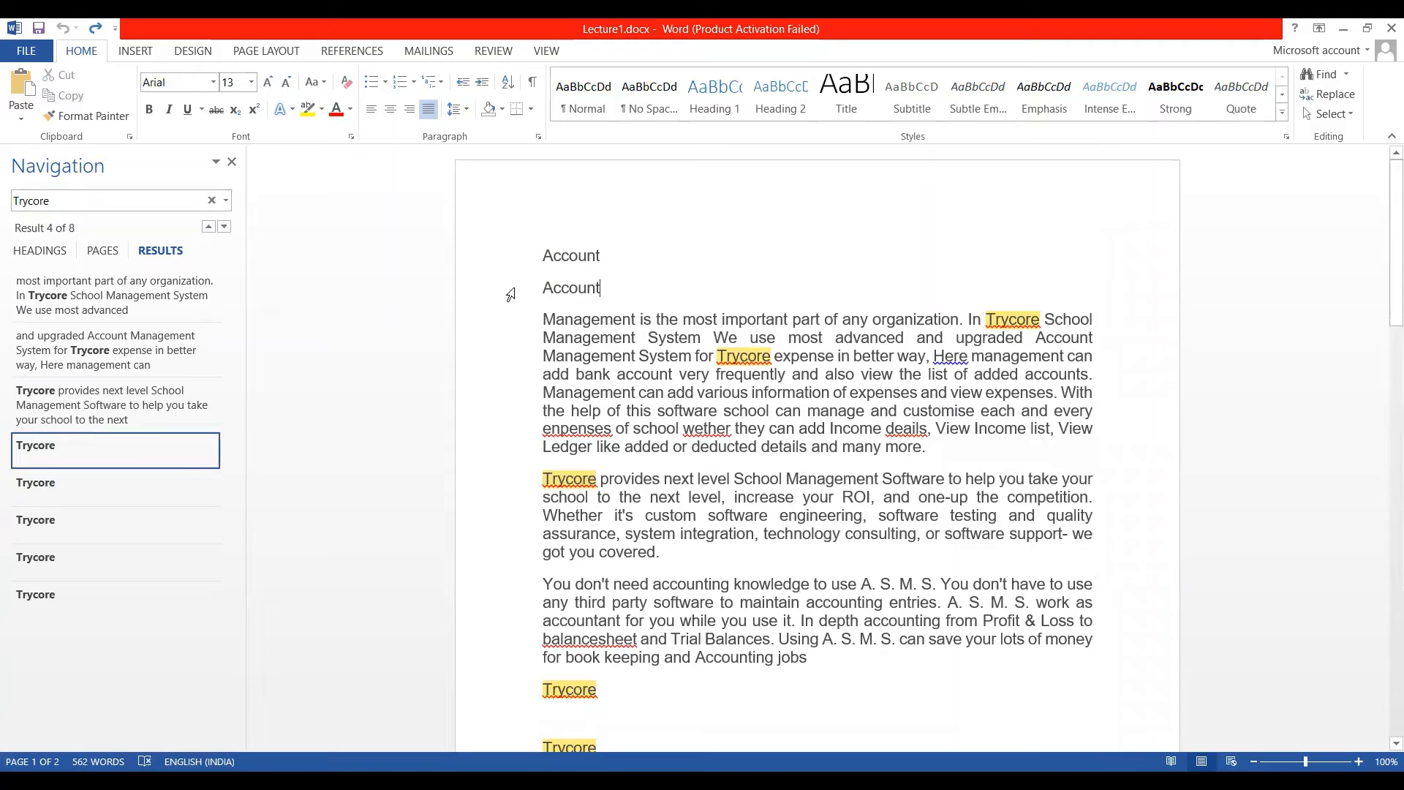
triple_click(553, 285)
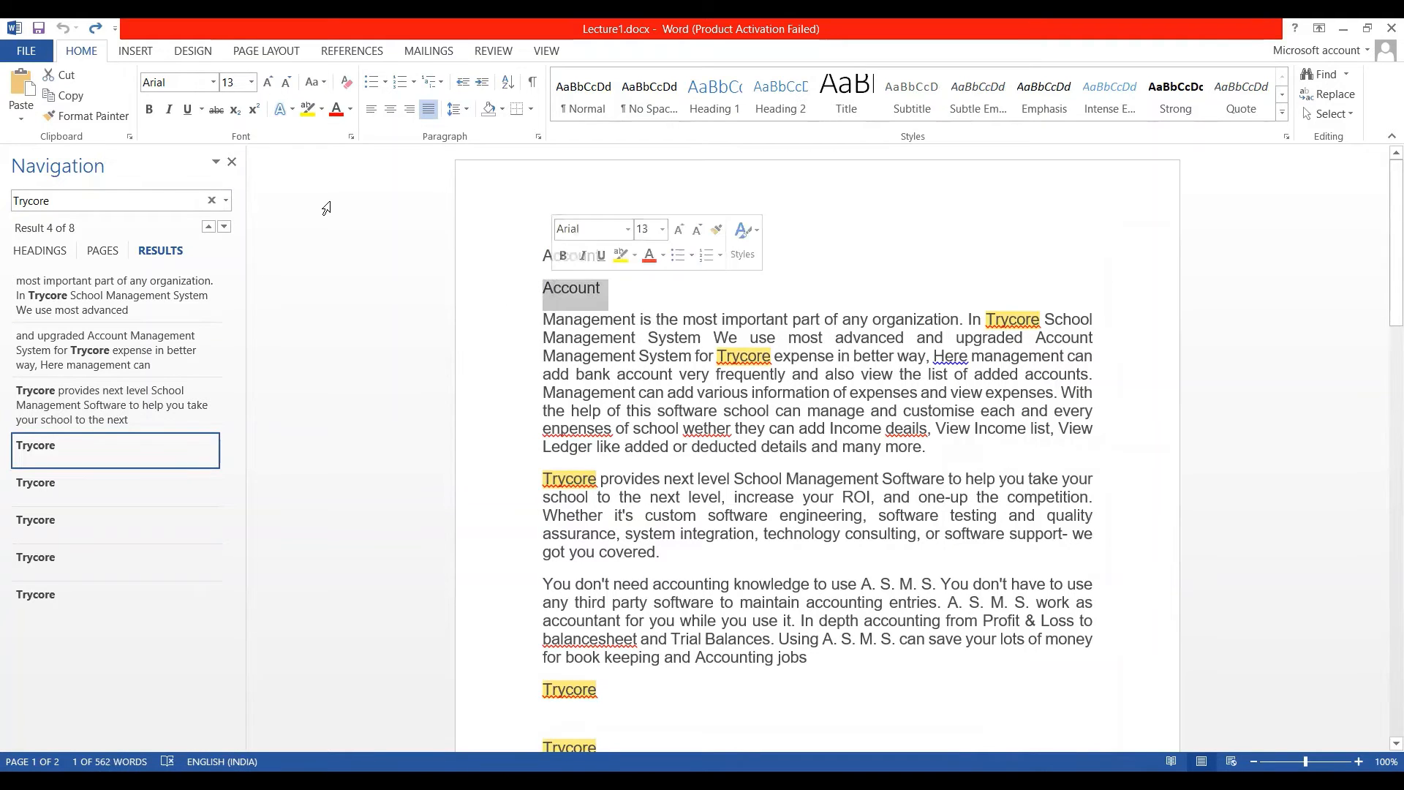
key("ctrl+f")
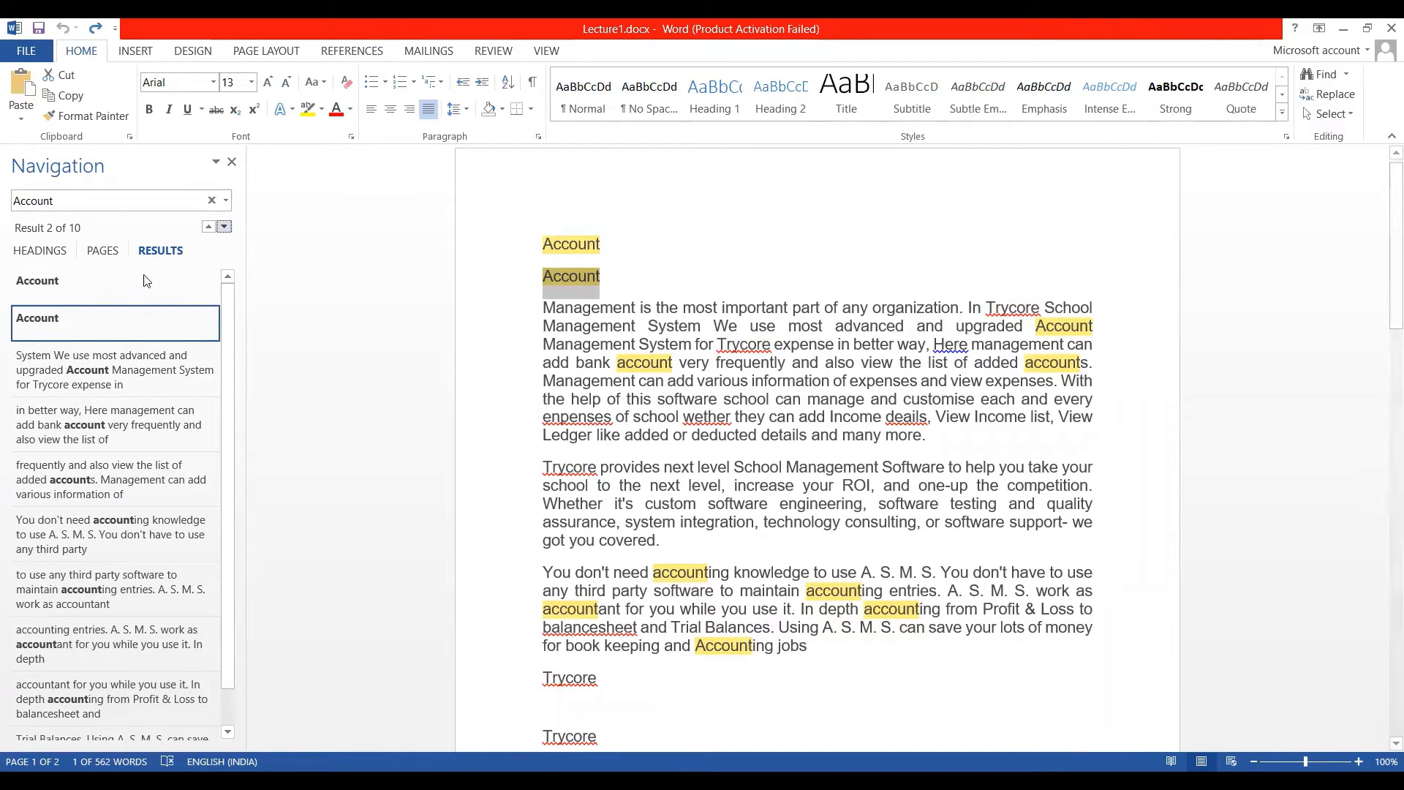
Visit several Account search results, including the sixth, ninth and third, and look over the highlighted matches in the document
scroll(139, 485, "down", 1)
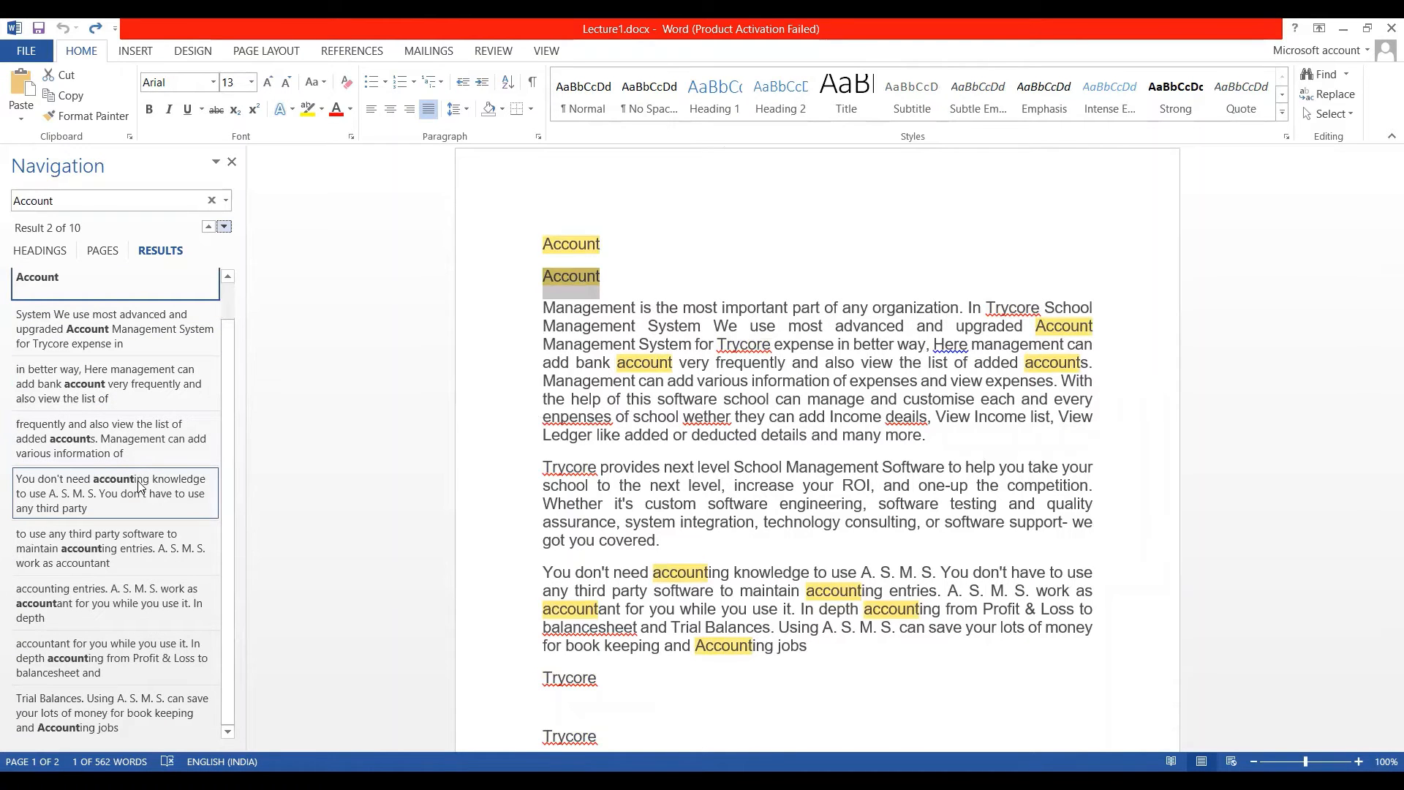
left_click(139, 484)
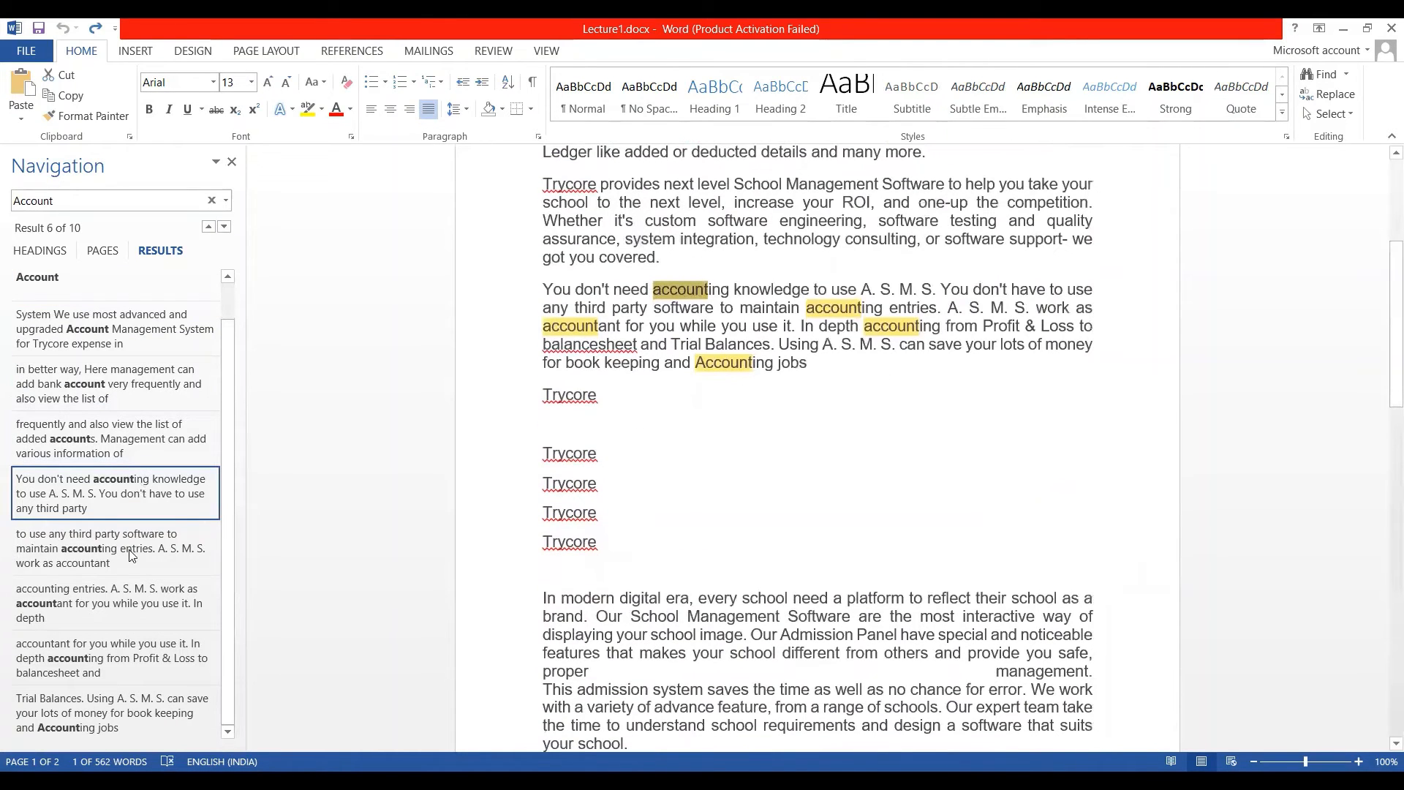
left_click(128, 604)
left_click(121, 651)
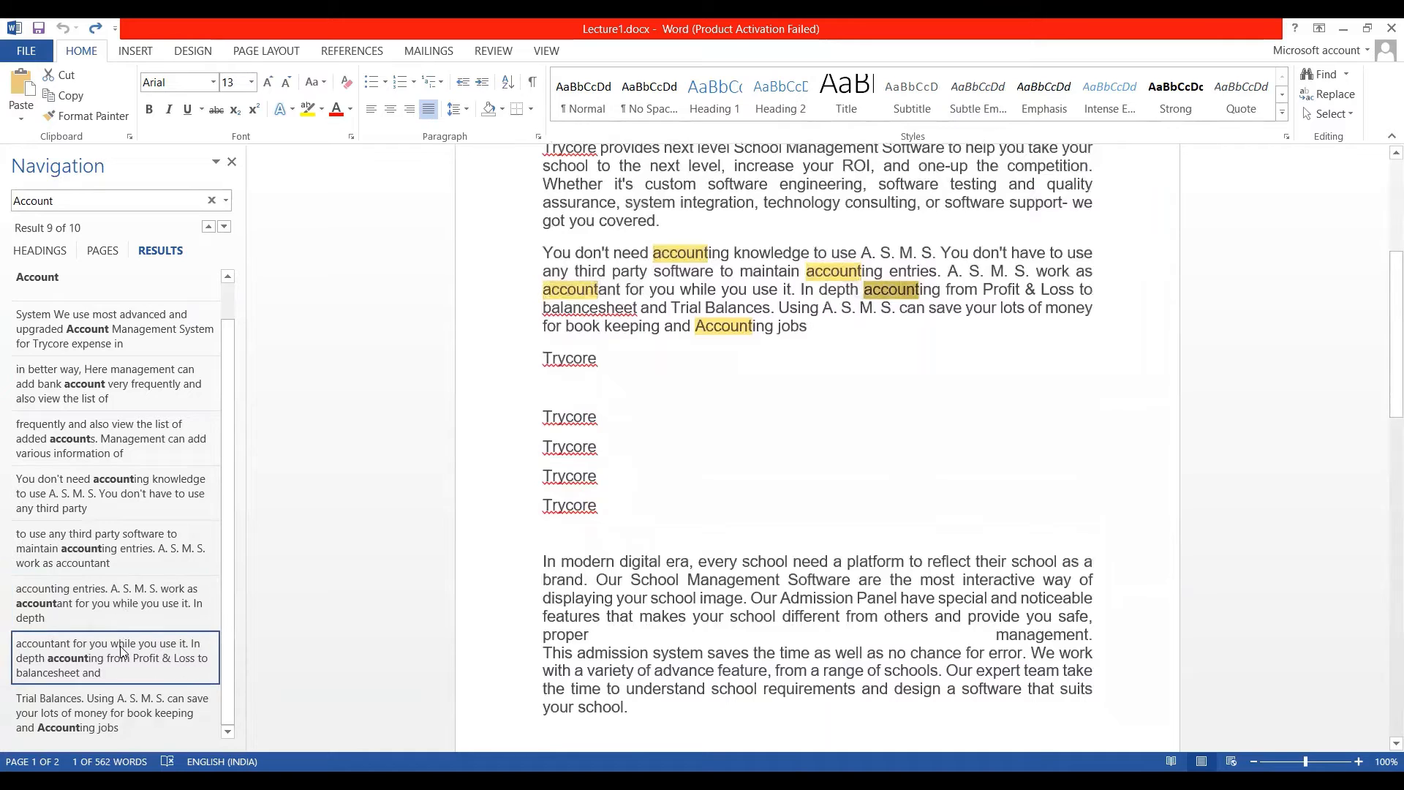
scroll(120, 646, "up", 1)
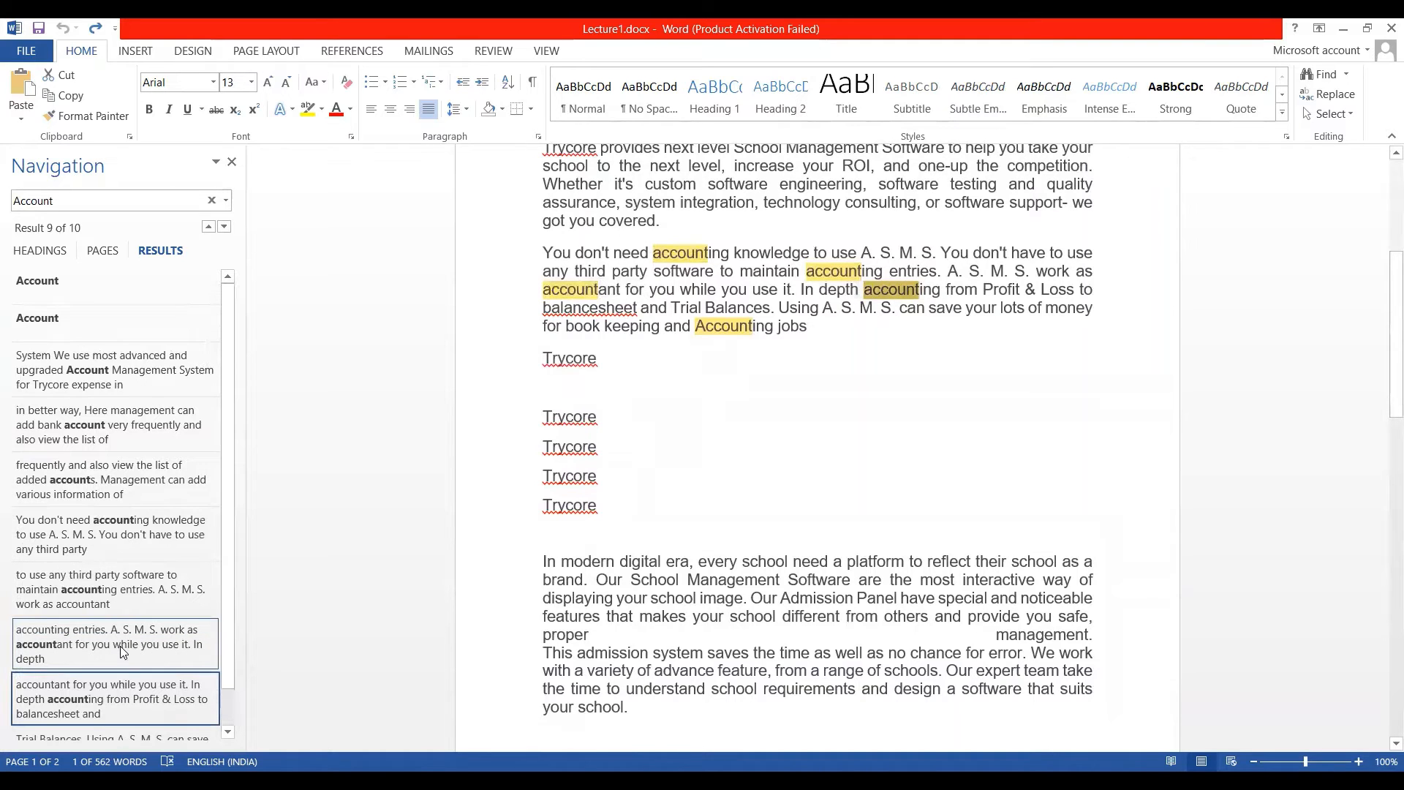
left_click(78, 386)
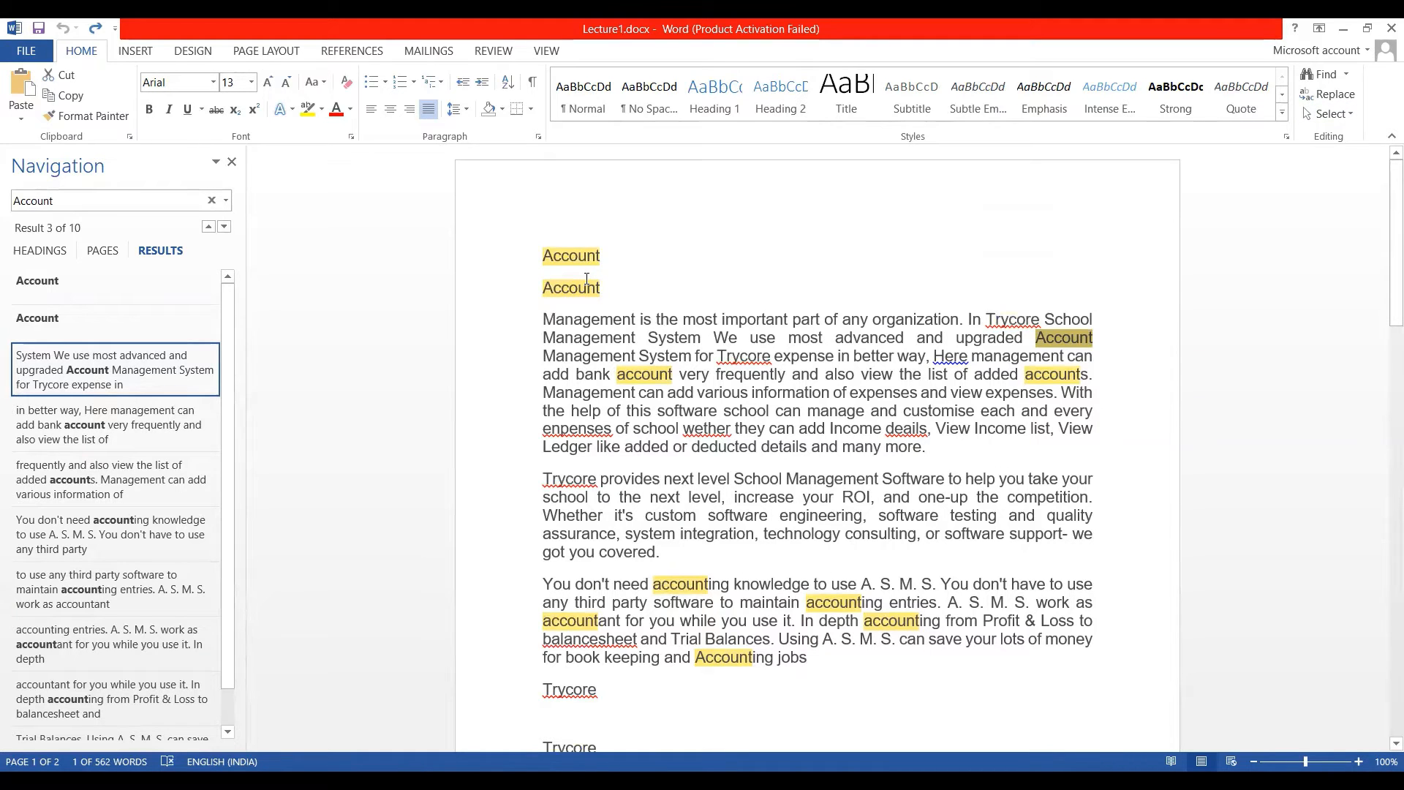
scroll(712, 482, "down", 10)
scroll(712, 482, "up", 10)
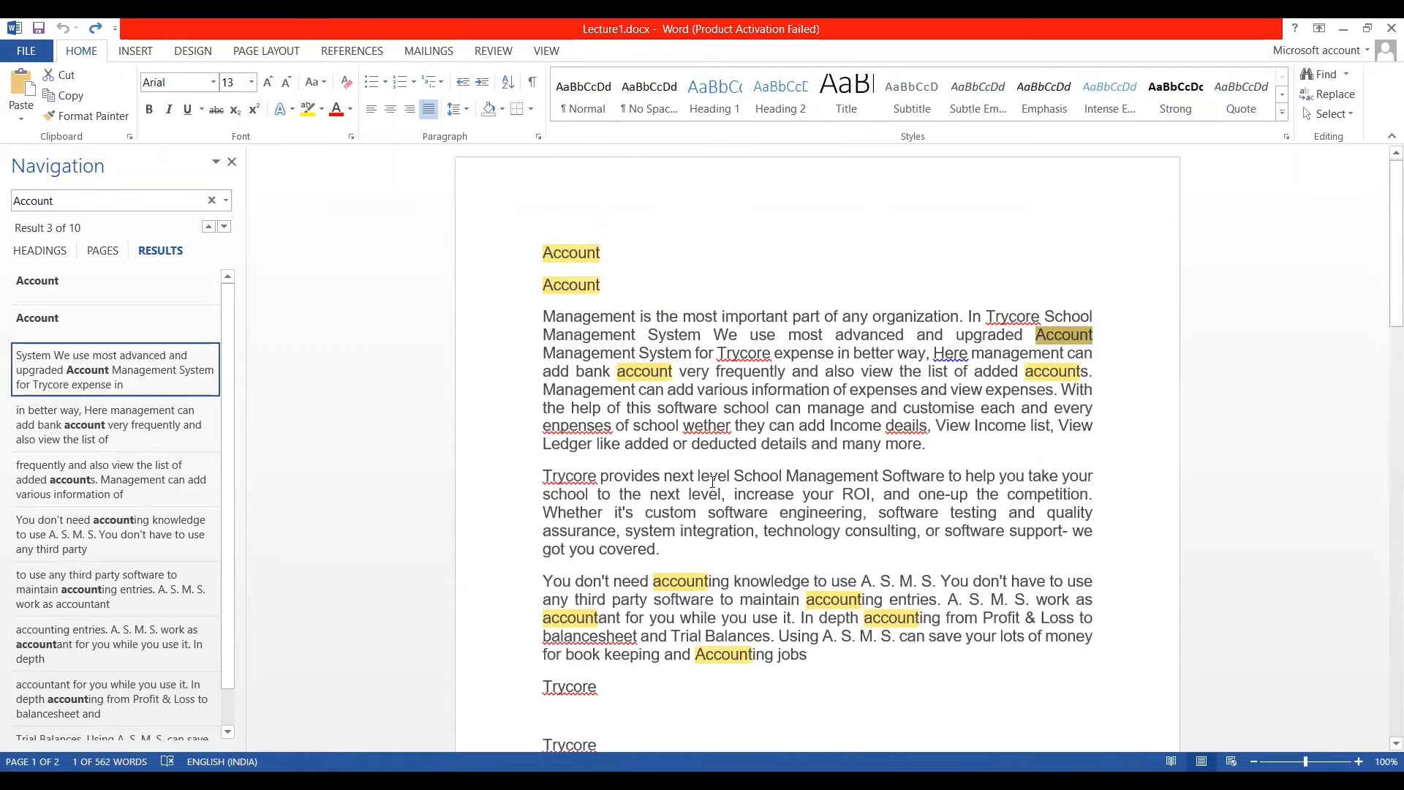
scroll(712, 482, "down", 3)
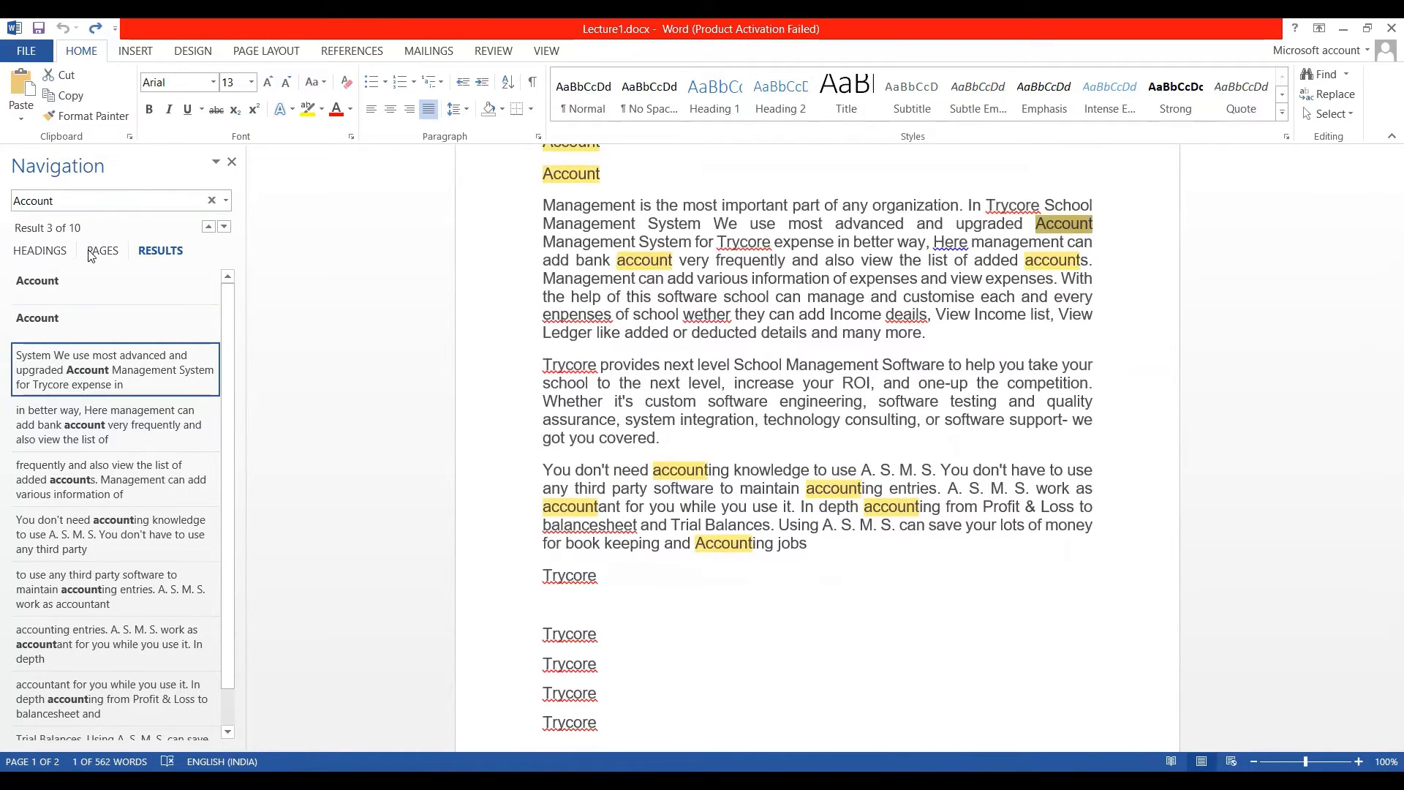
scroll(720, 436, "up", 3)
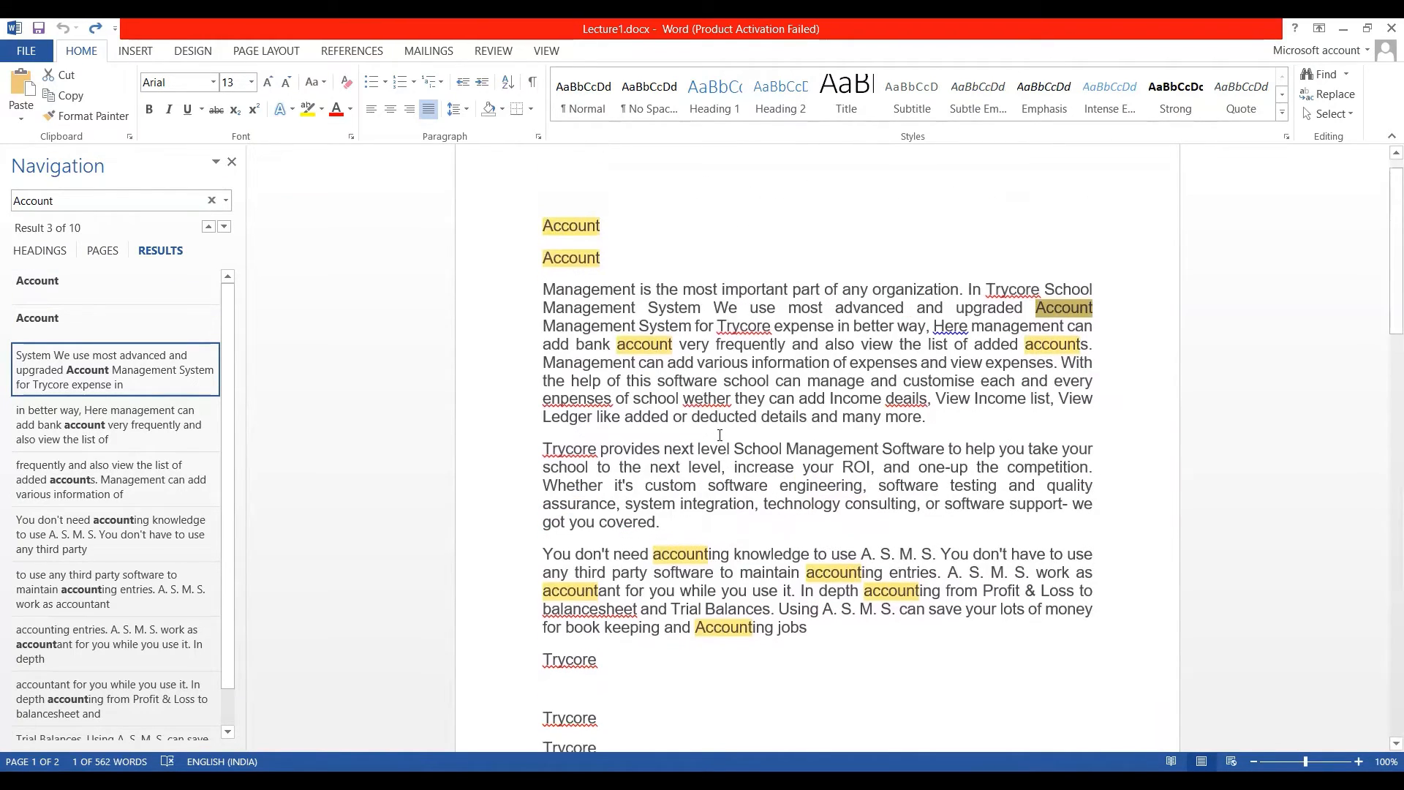
Set up a find-and-replace with Account as the search text and Aeromus as the replacement
left_click_drag(608, 291, 542, 288)
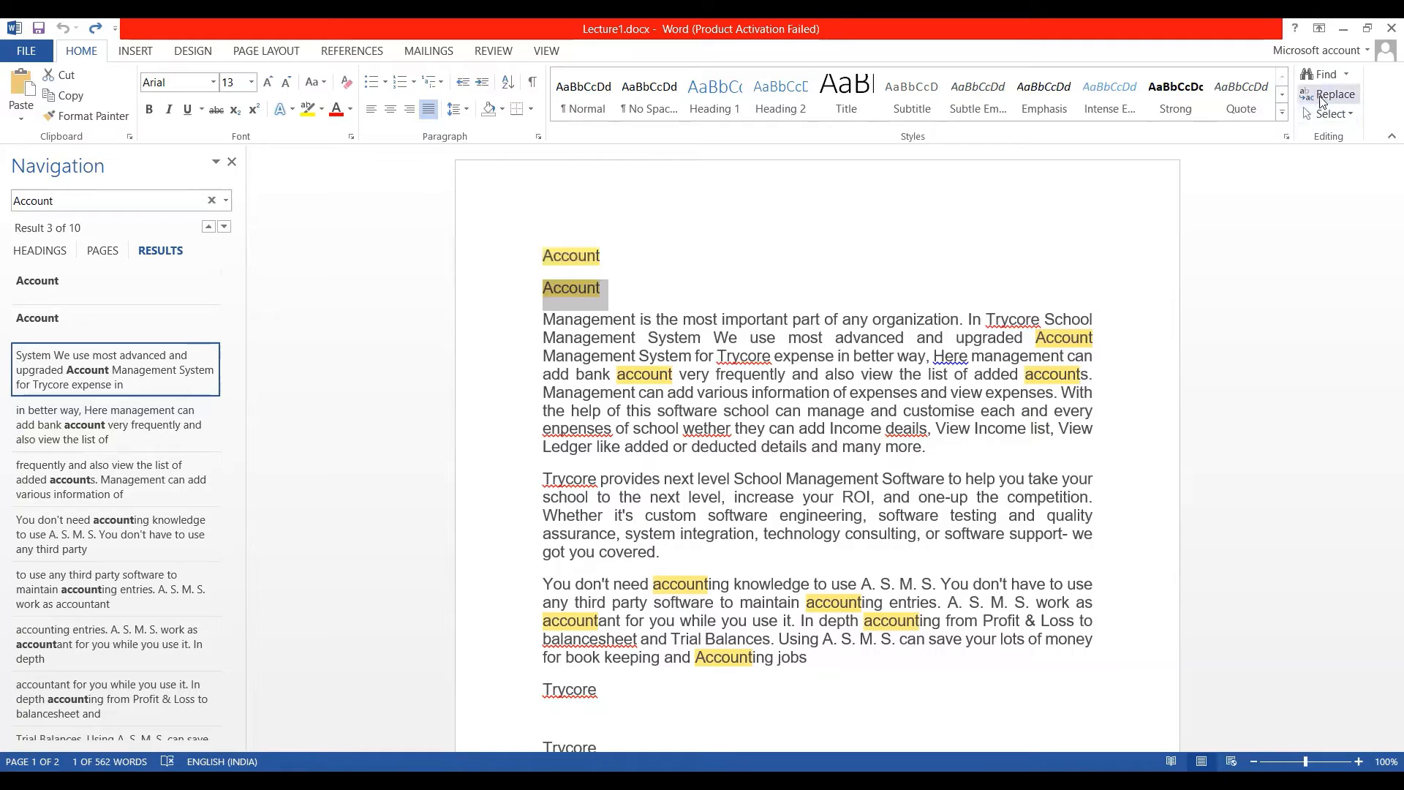
left_click(647, 298)
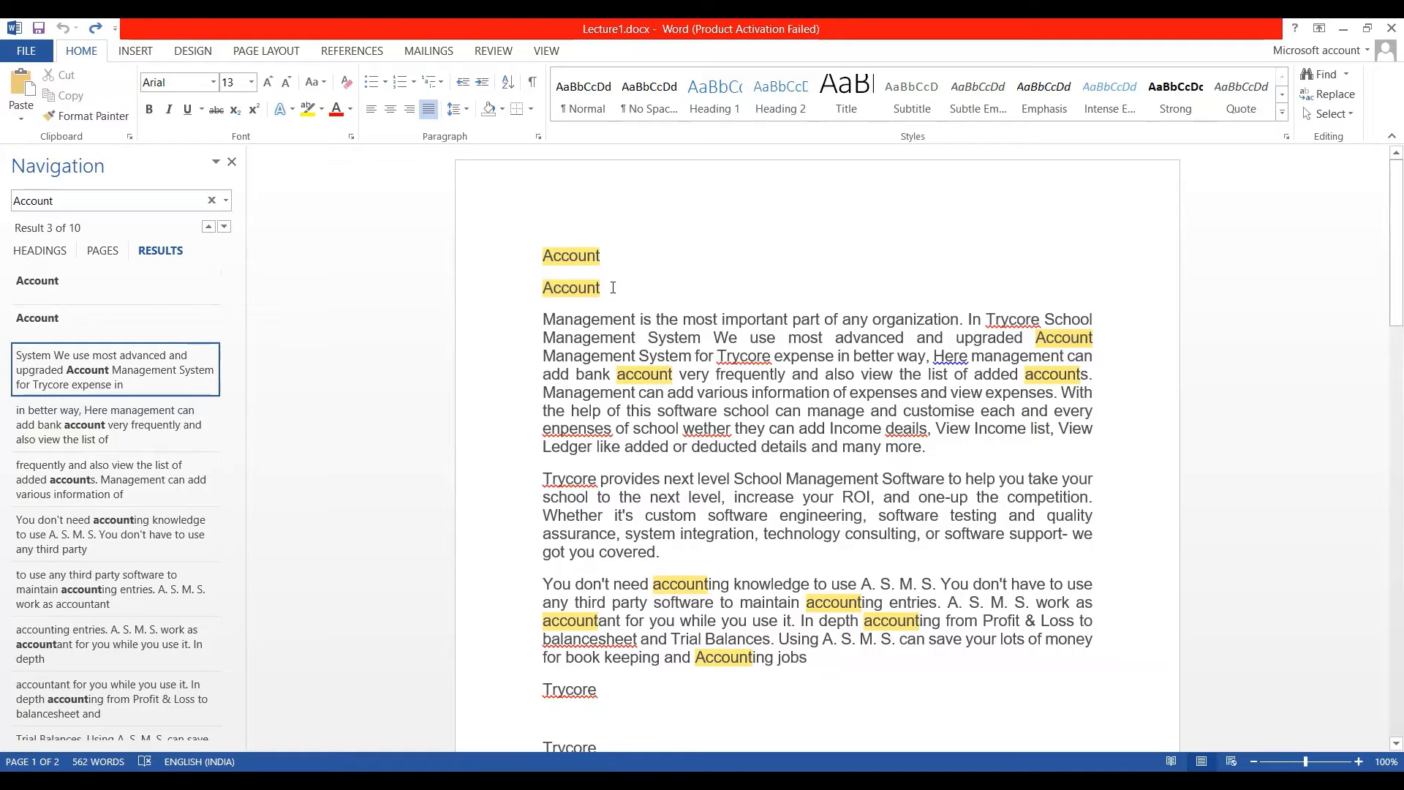
left_click_drag(613, 287, 532, 298)
left_click_drag(562, 300, 563, 301)
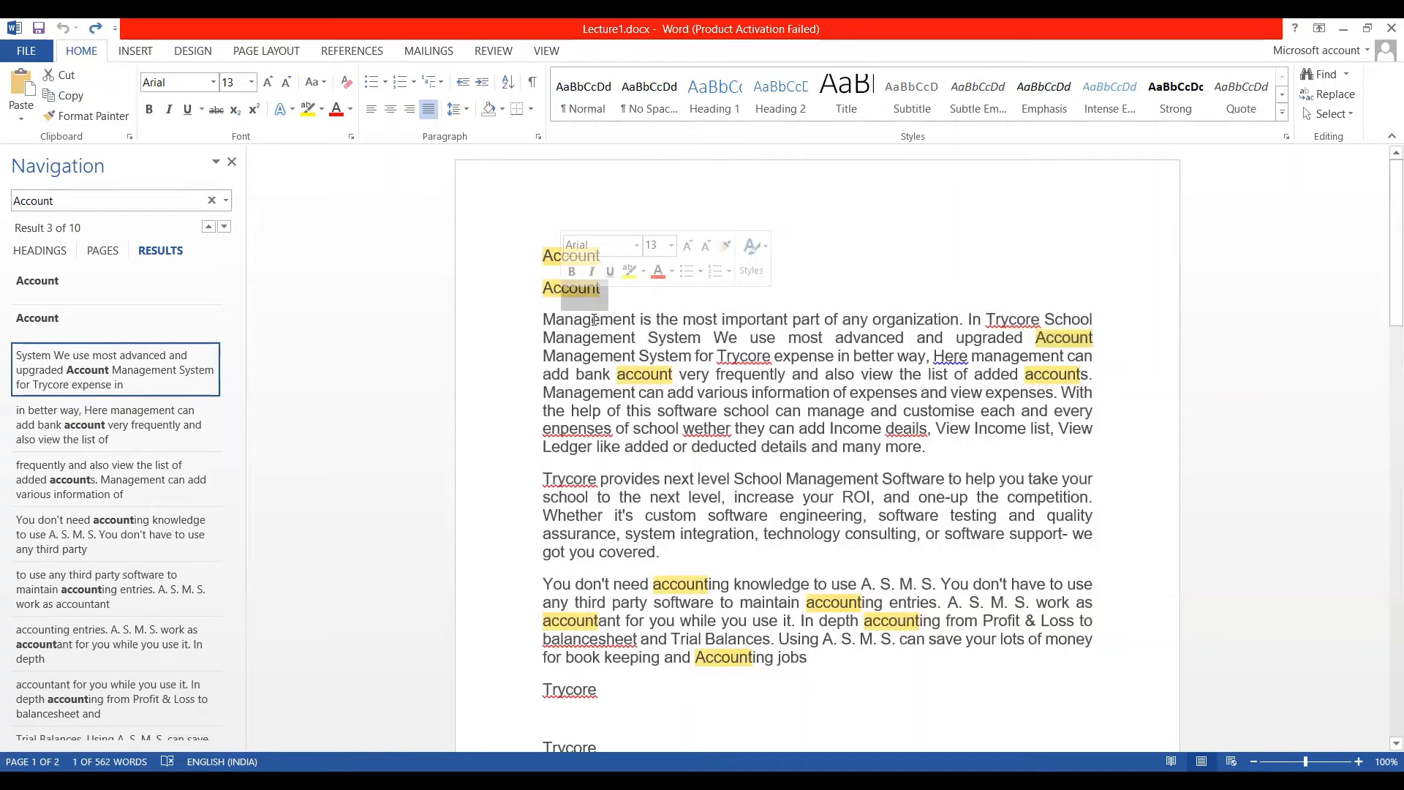
left_click(1329, 95)
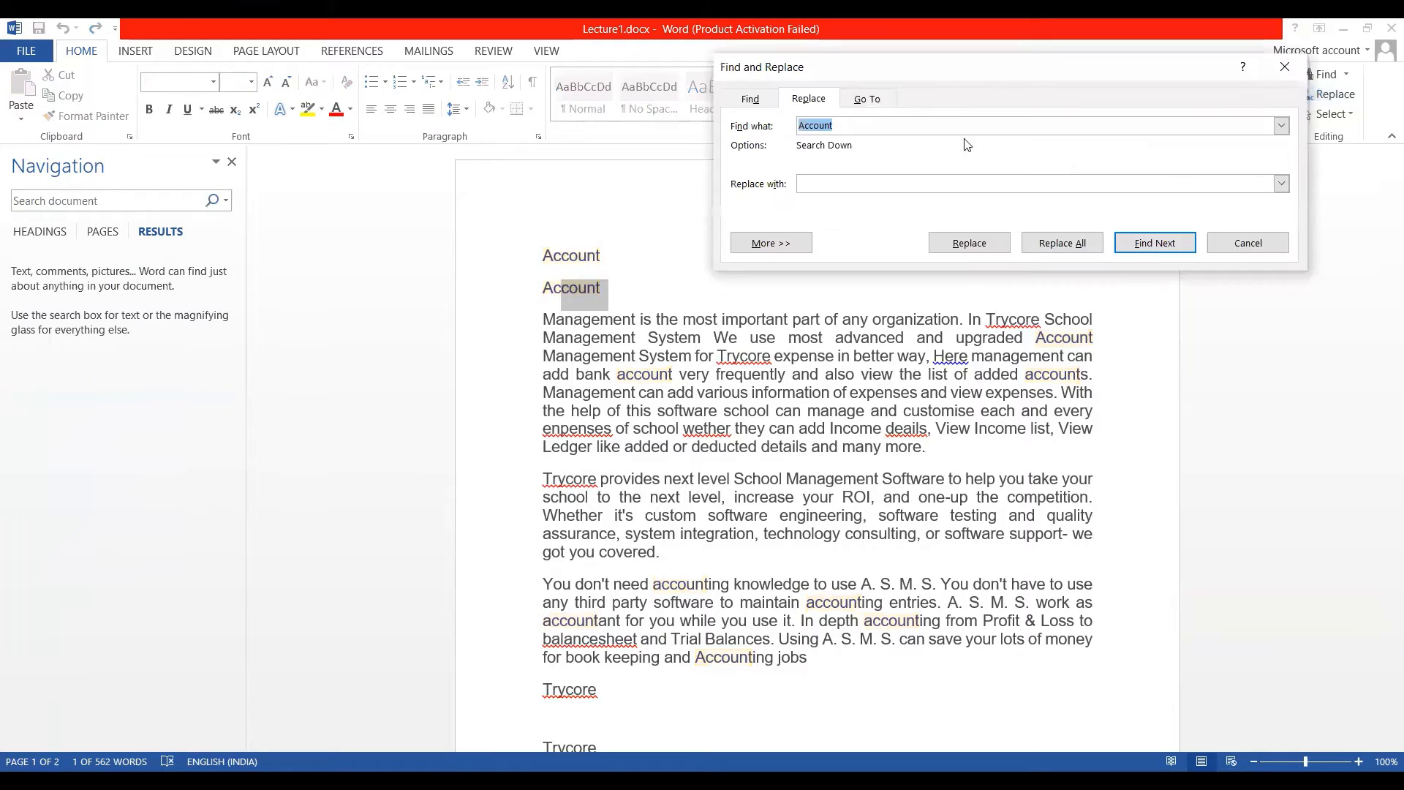
left_click(840, 128)
left_click_drag(840, 128, 800, 131)
left_click(823, 185)
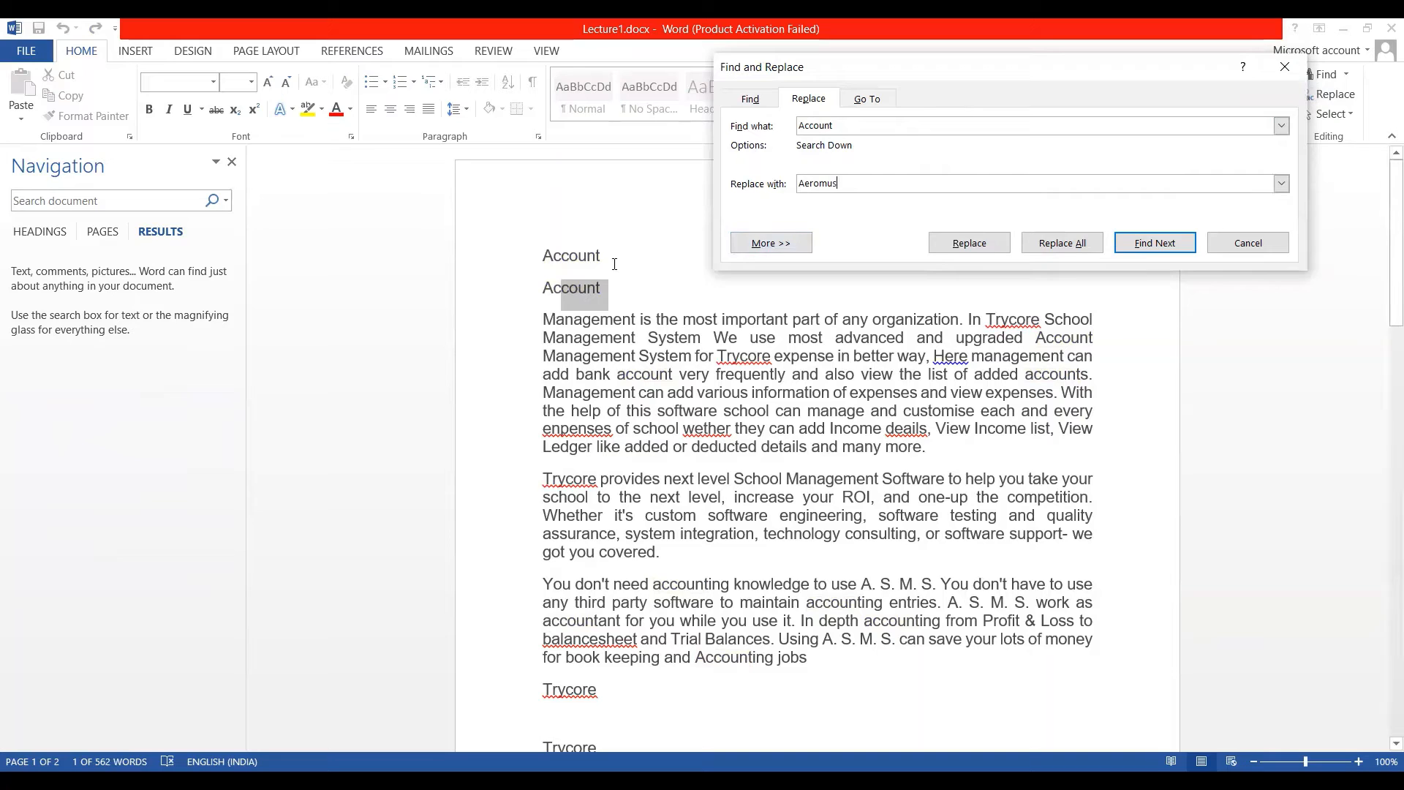
Replace the two Account lines at the start of the document with Aeromus, one at a time
left_click(552, 254)
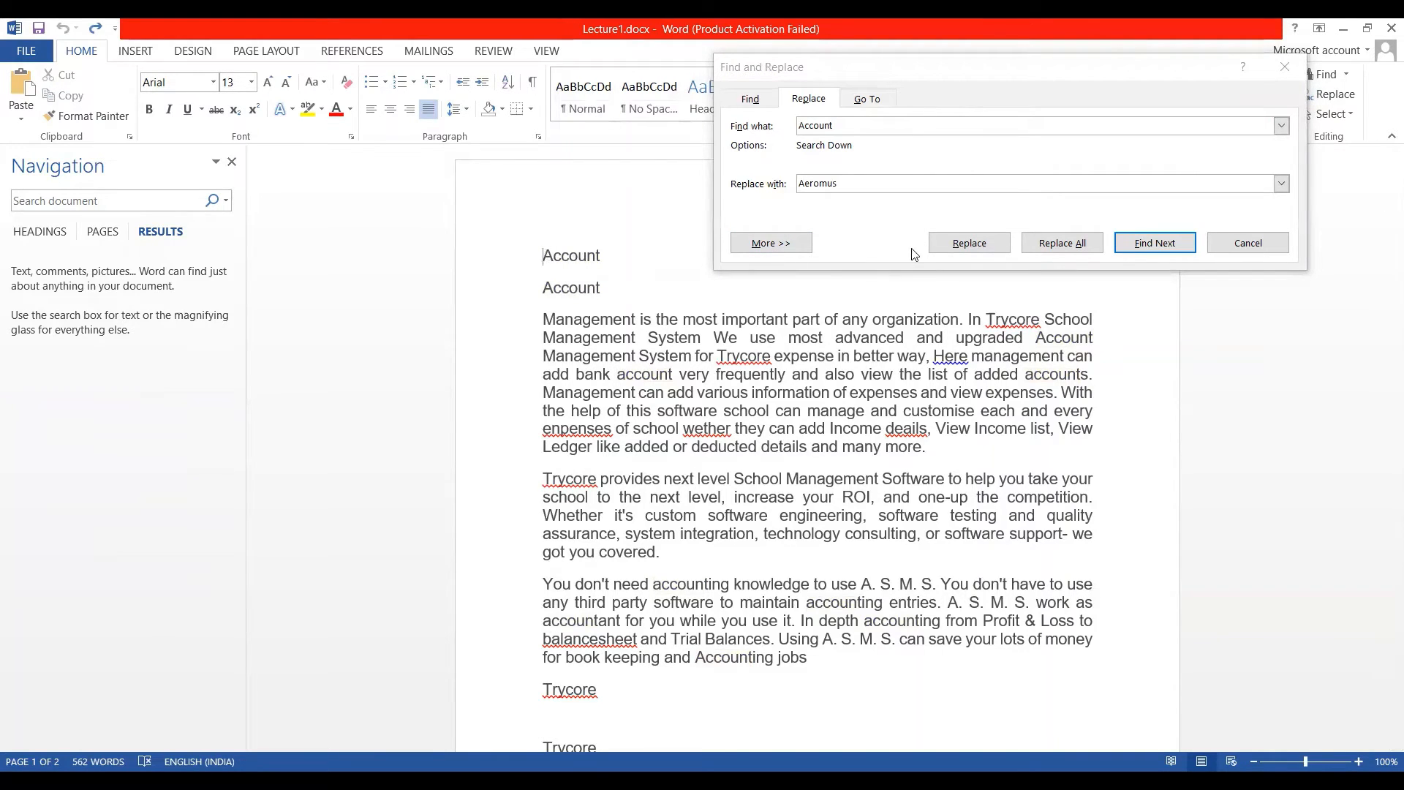
left_click(961, 237)
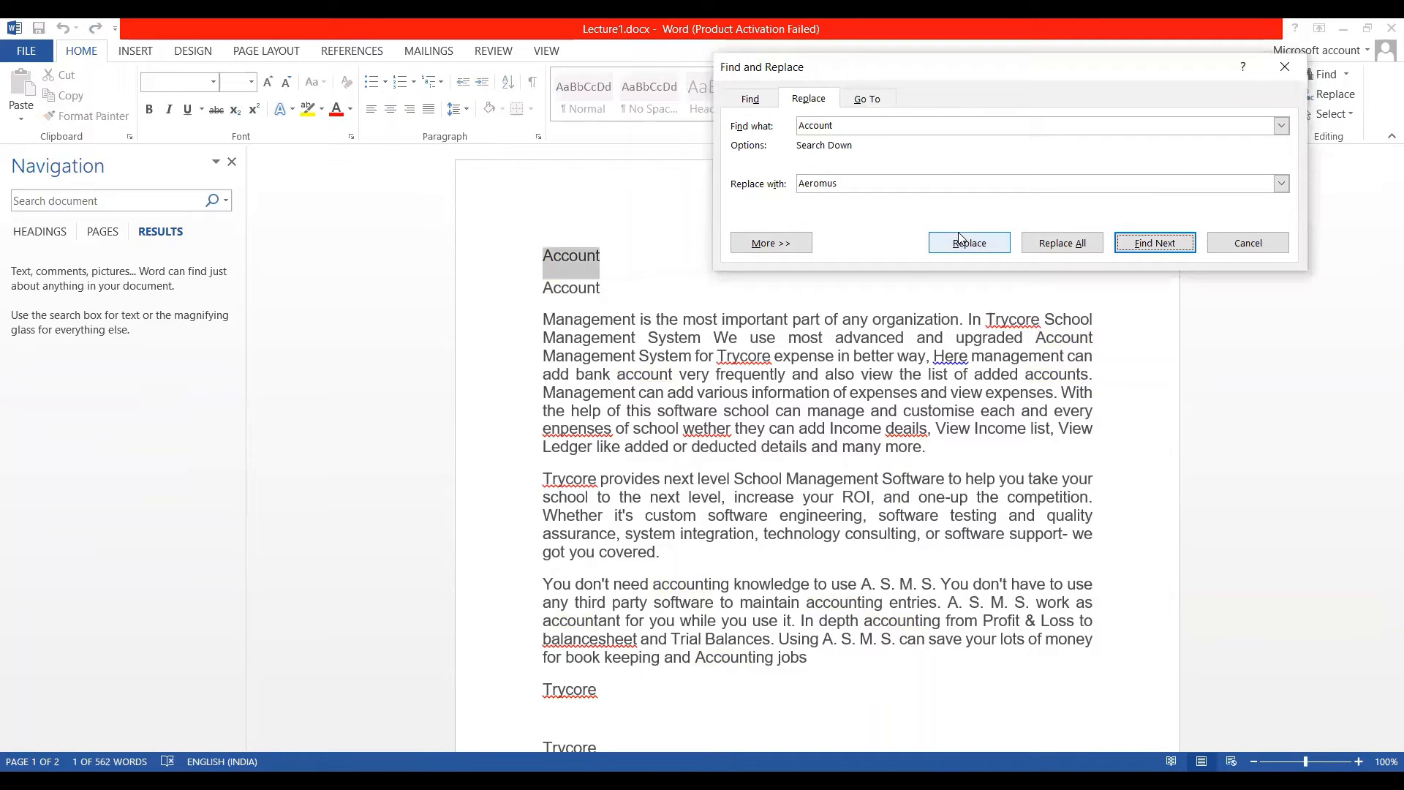
left_click(985, 247)
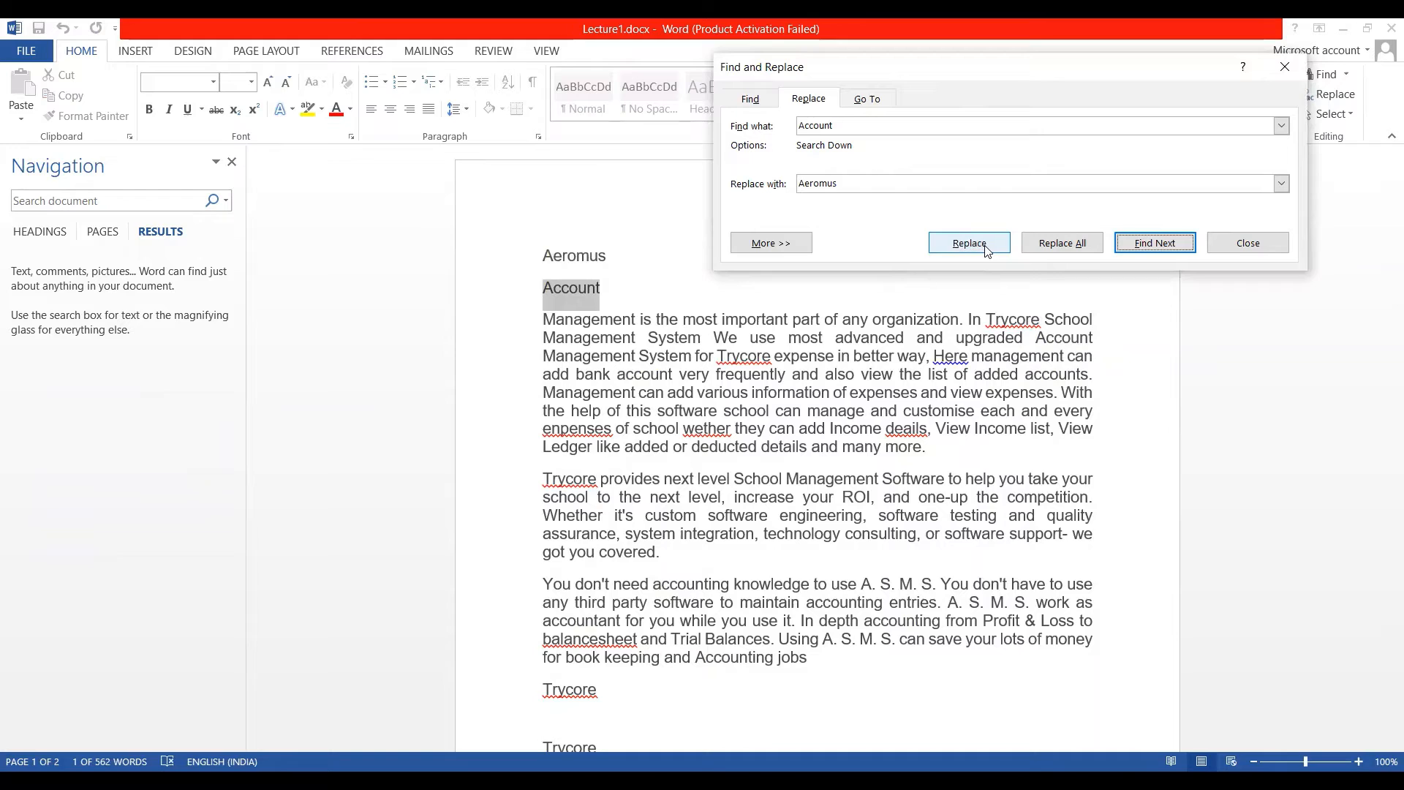
left_click(985, 249)
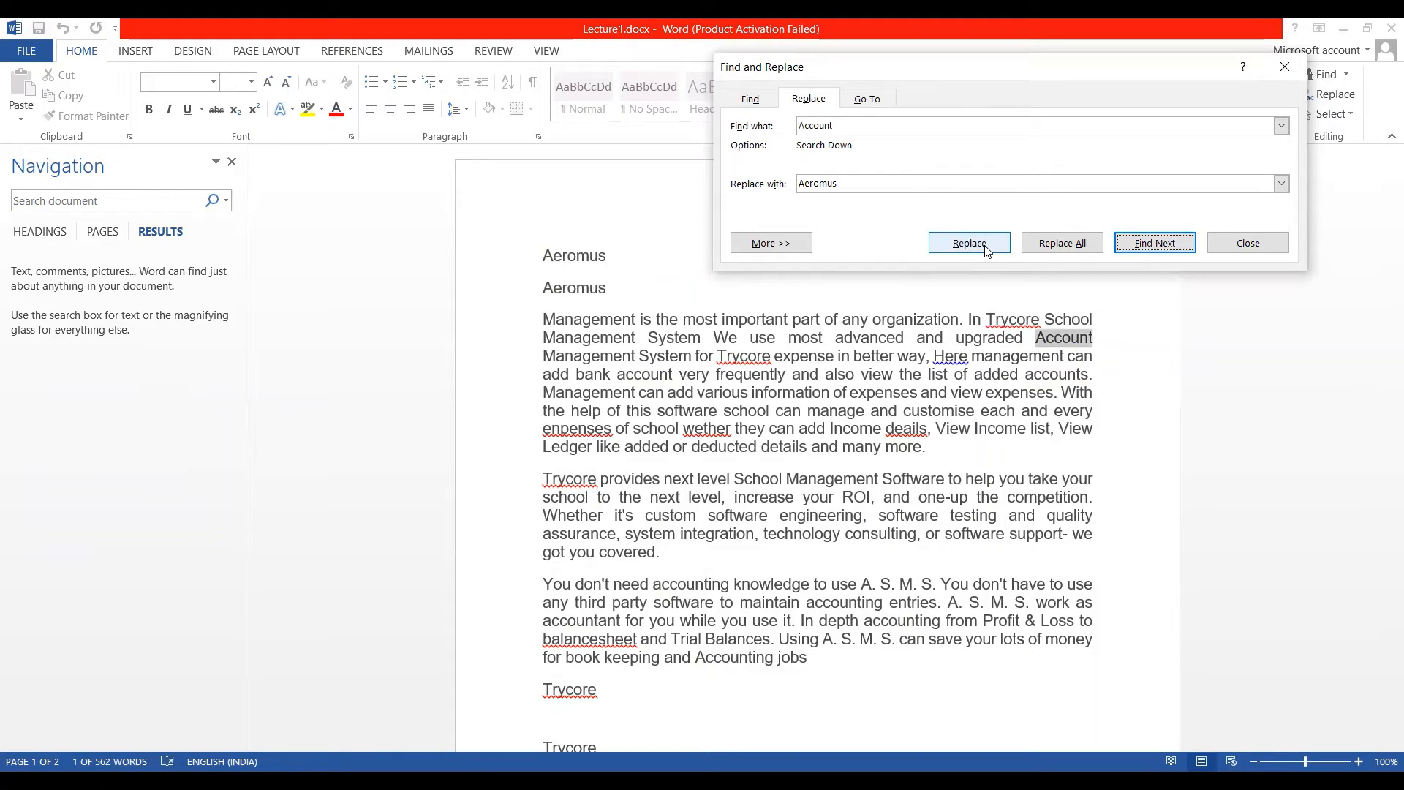
Step through the following Account matches, replace all the remaining ones with Aeromus, and close Find and Replace
left_click(1156, 246)
left_click(1156, 244)
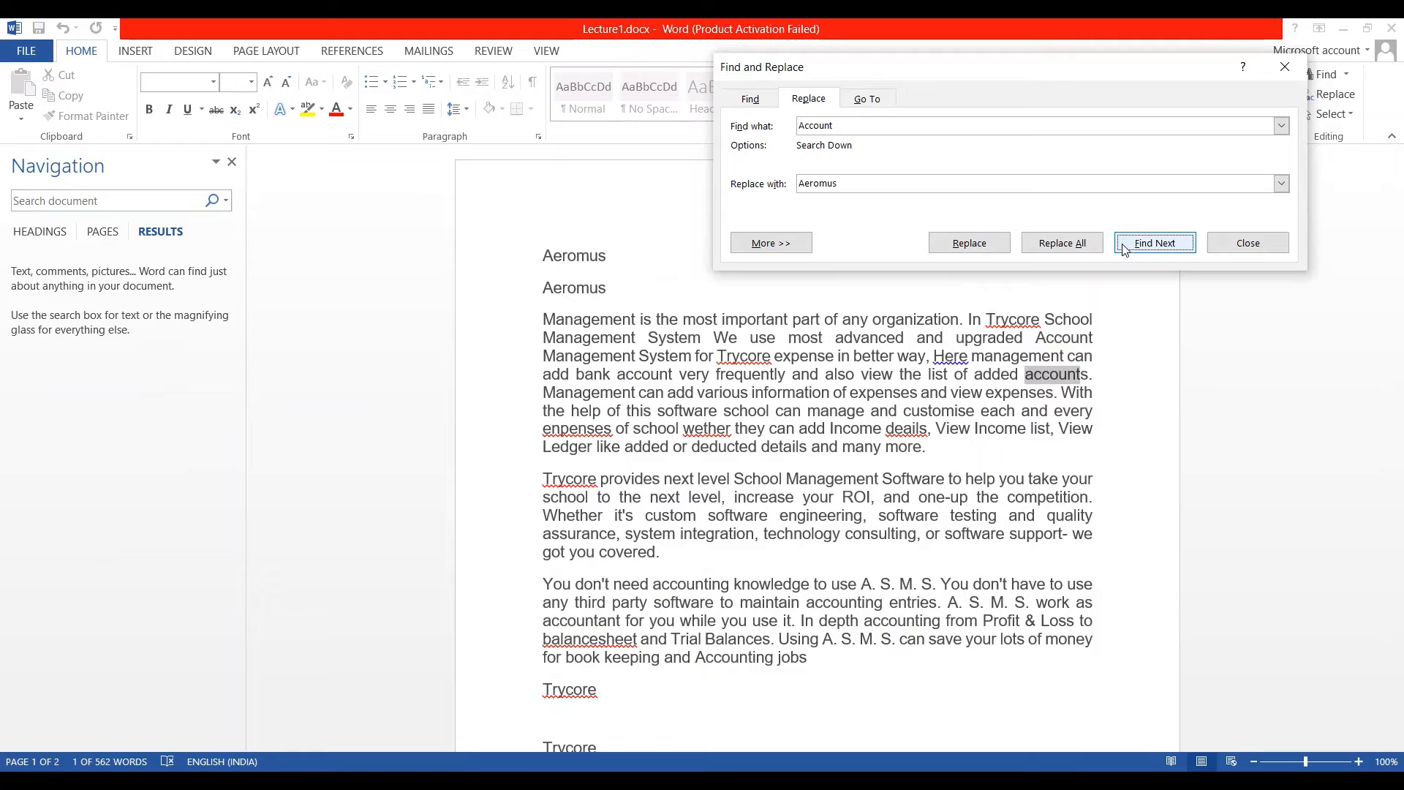
left_click(1083, 246)
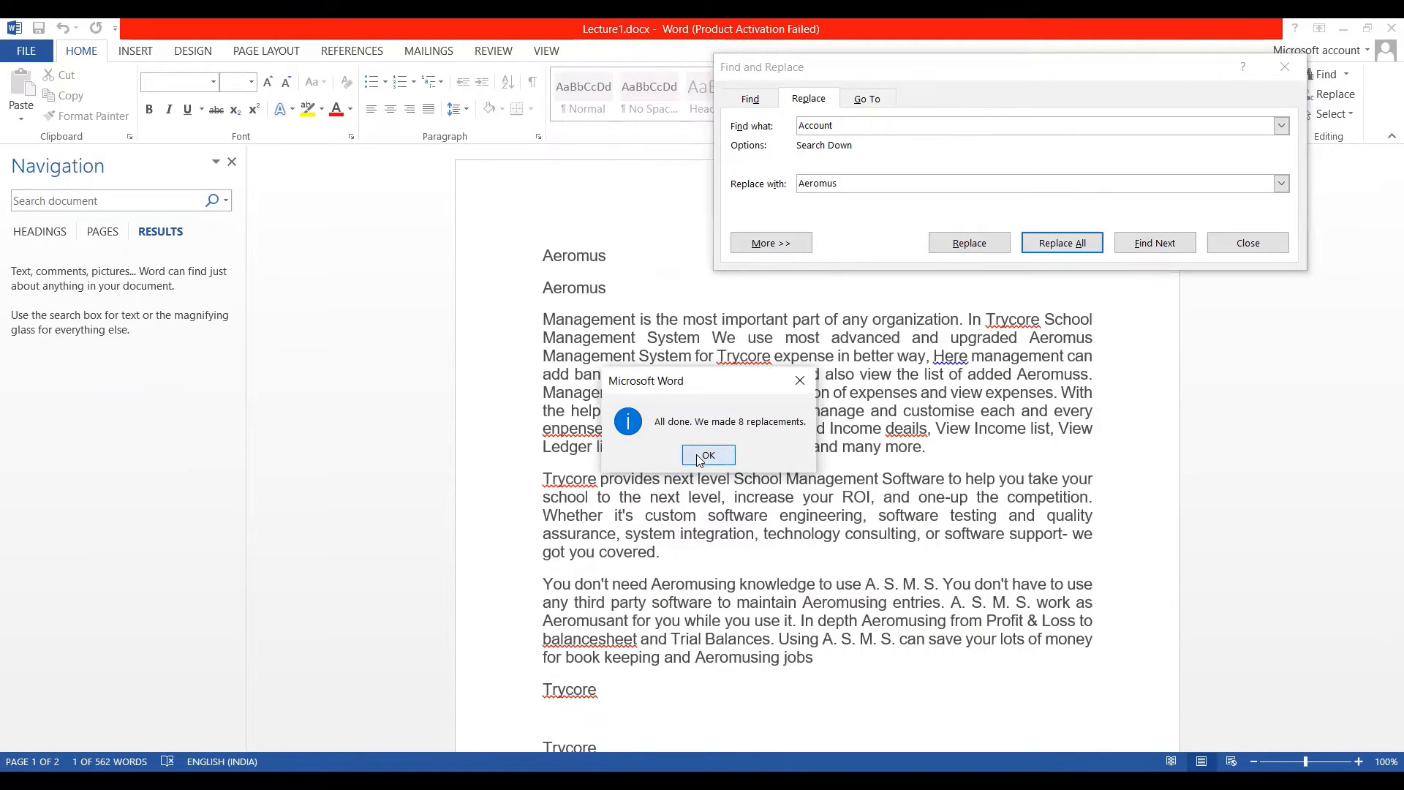
left_click(707, 456)
scroll(699, 456, "up", 4)
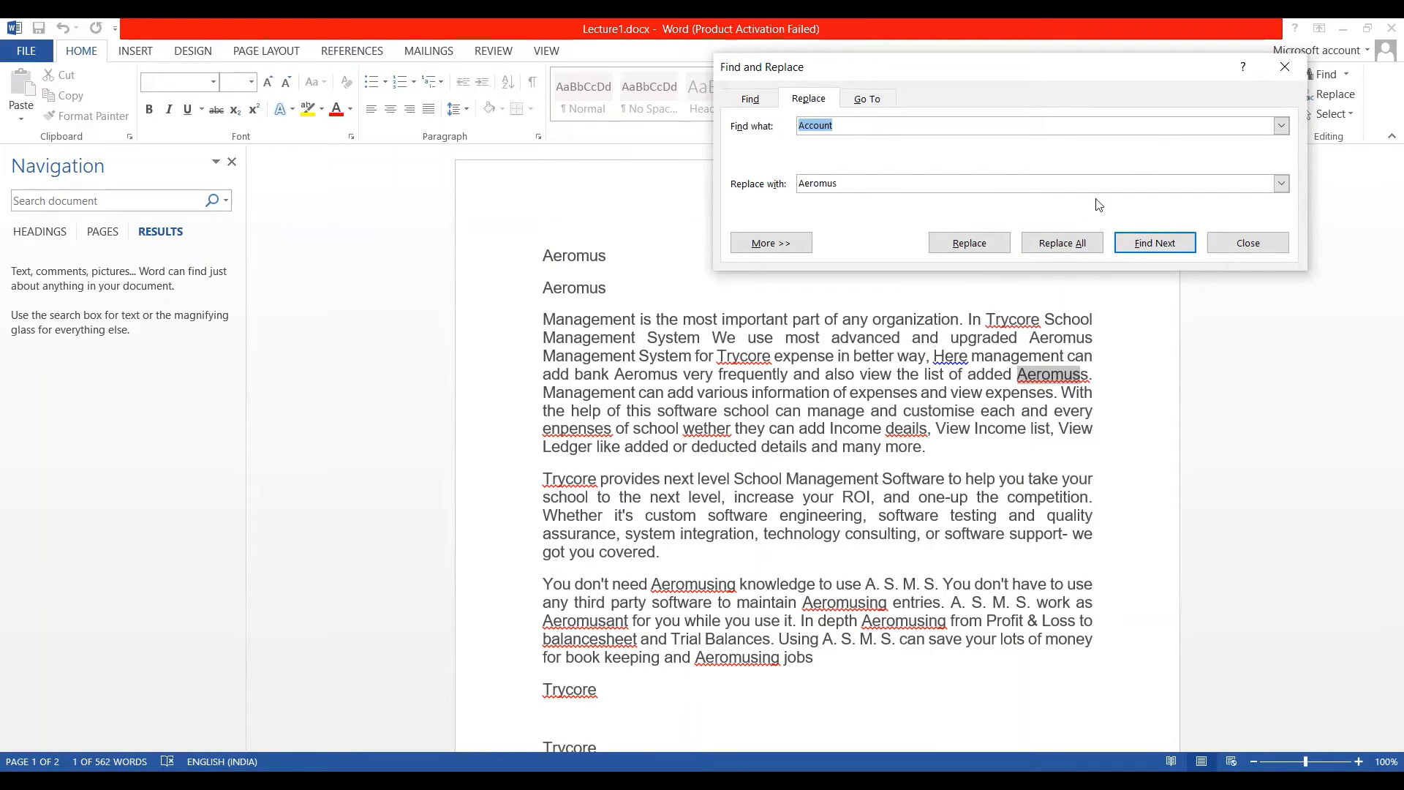
left_click(1284, 68)
left_click(1082, 264)
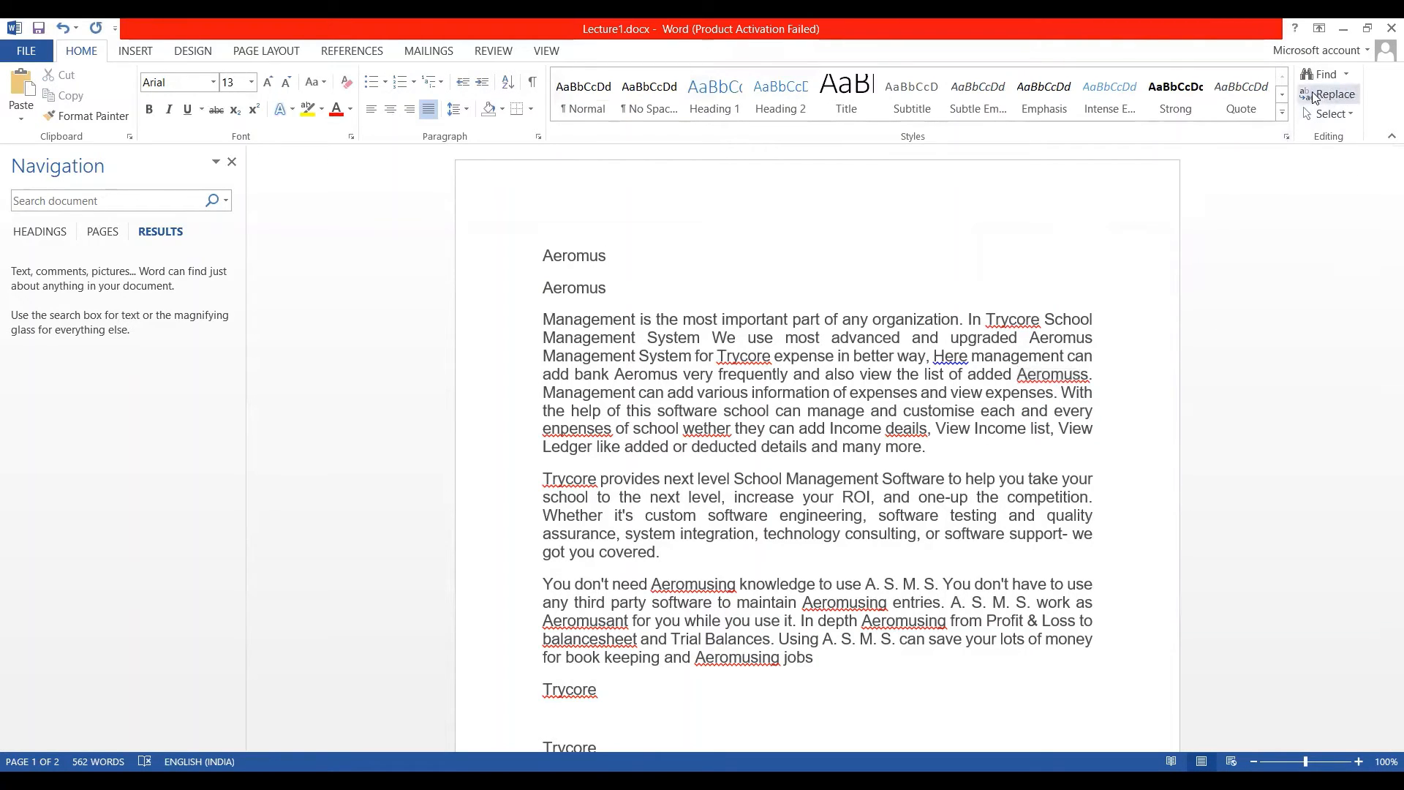
Look through the Advanced Find, Replace and Go To options of Find and Replace, and close the dialog
left_click(1347, 76)
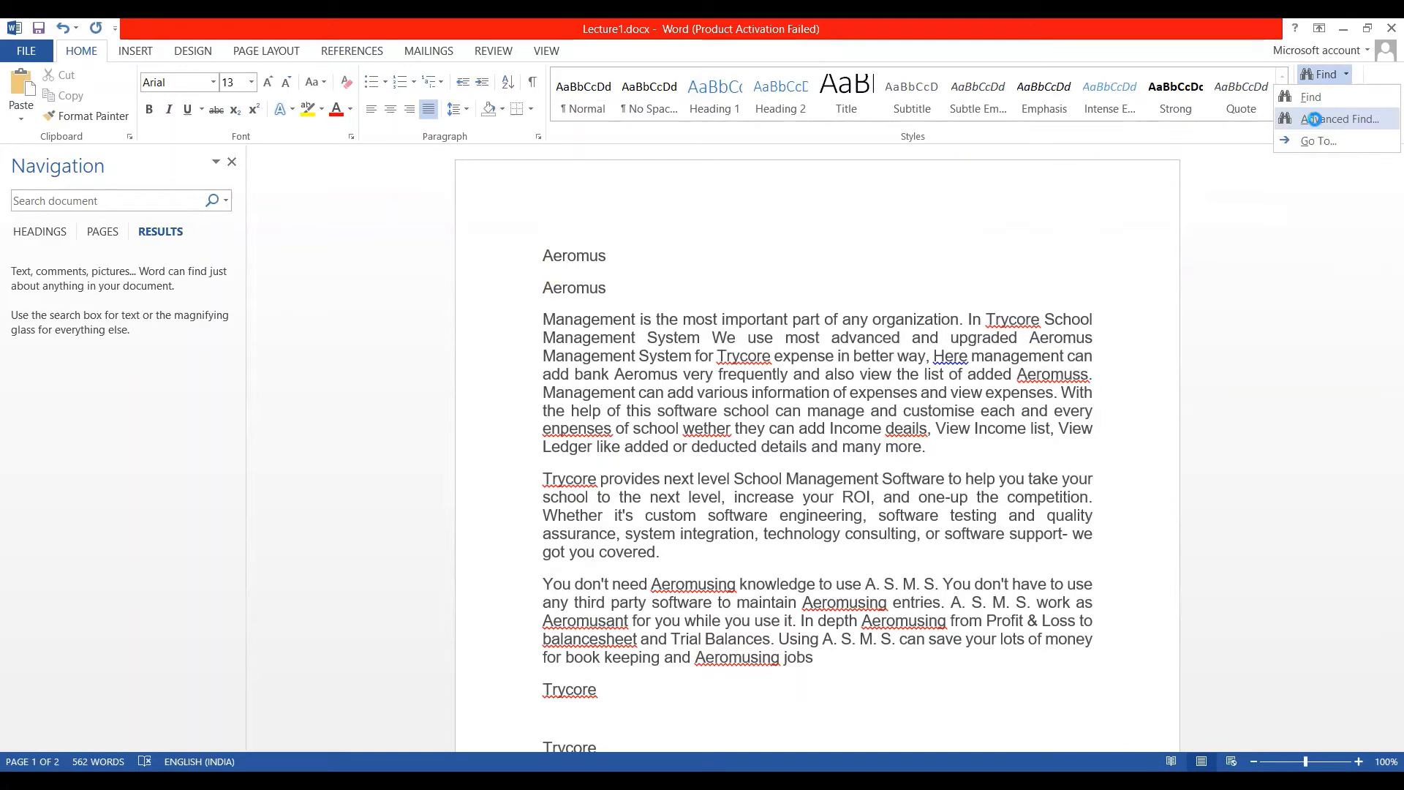
left_click(1319, 122)
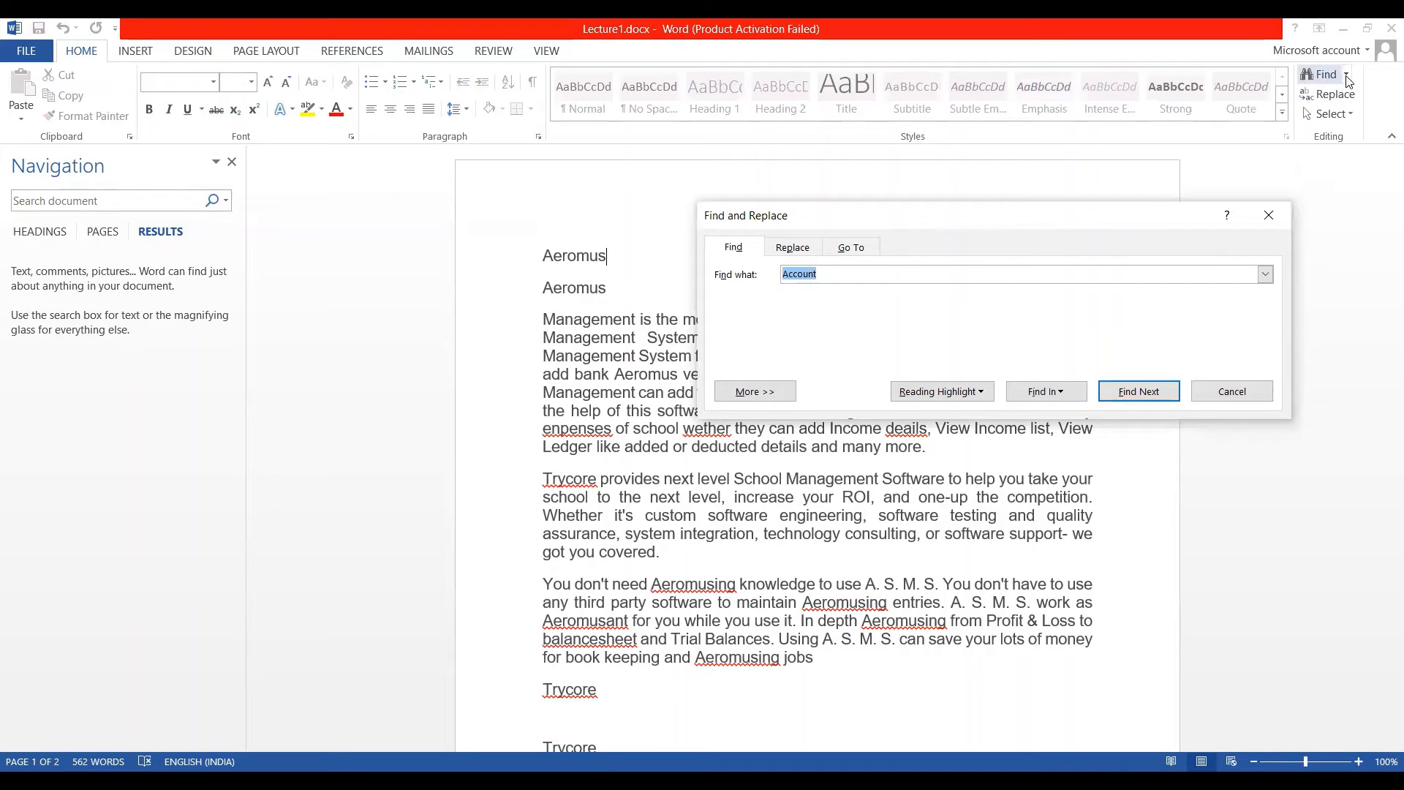
left_click(1348, 76)
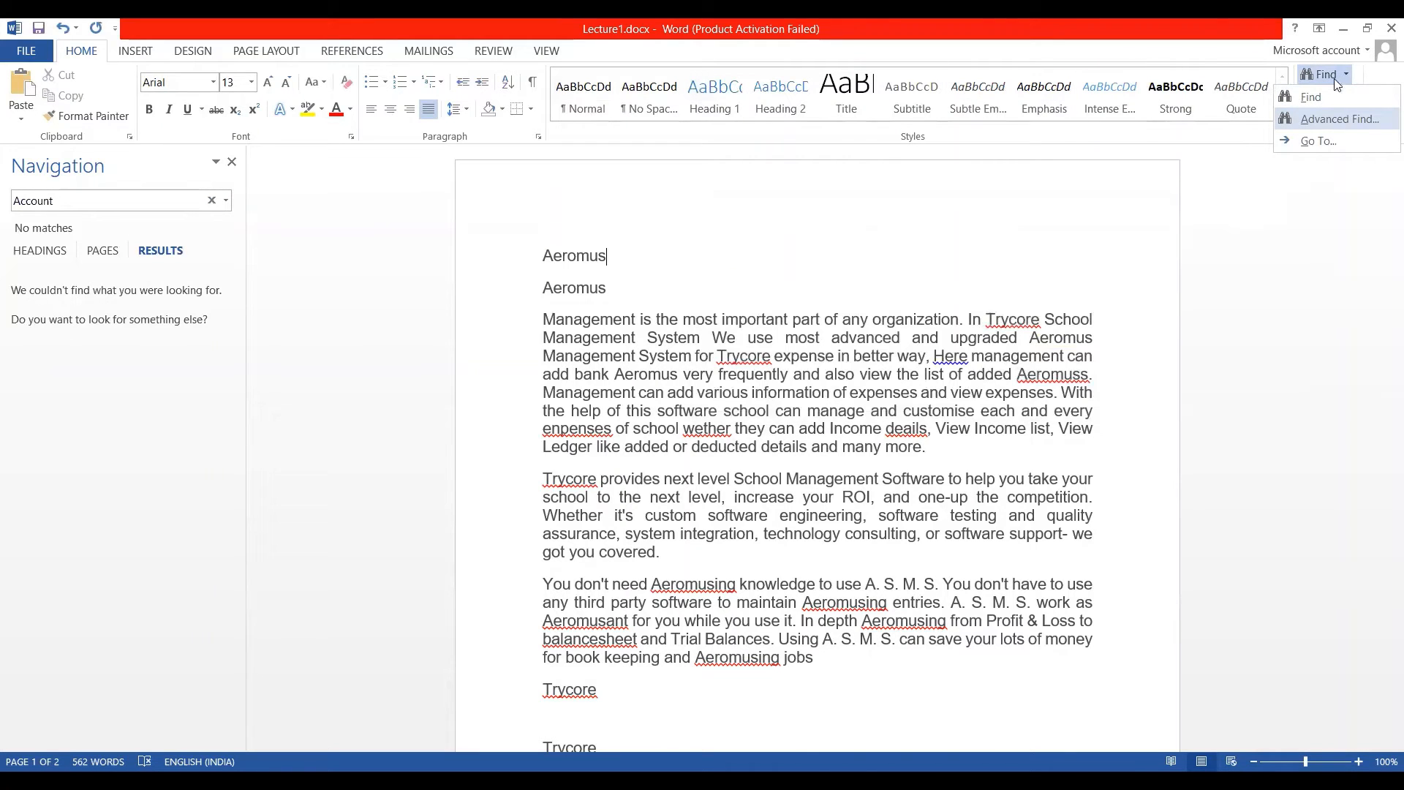
left_click(1324, 117)
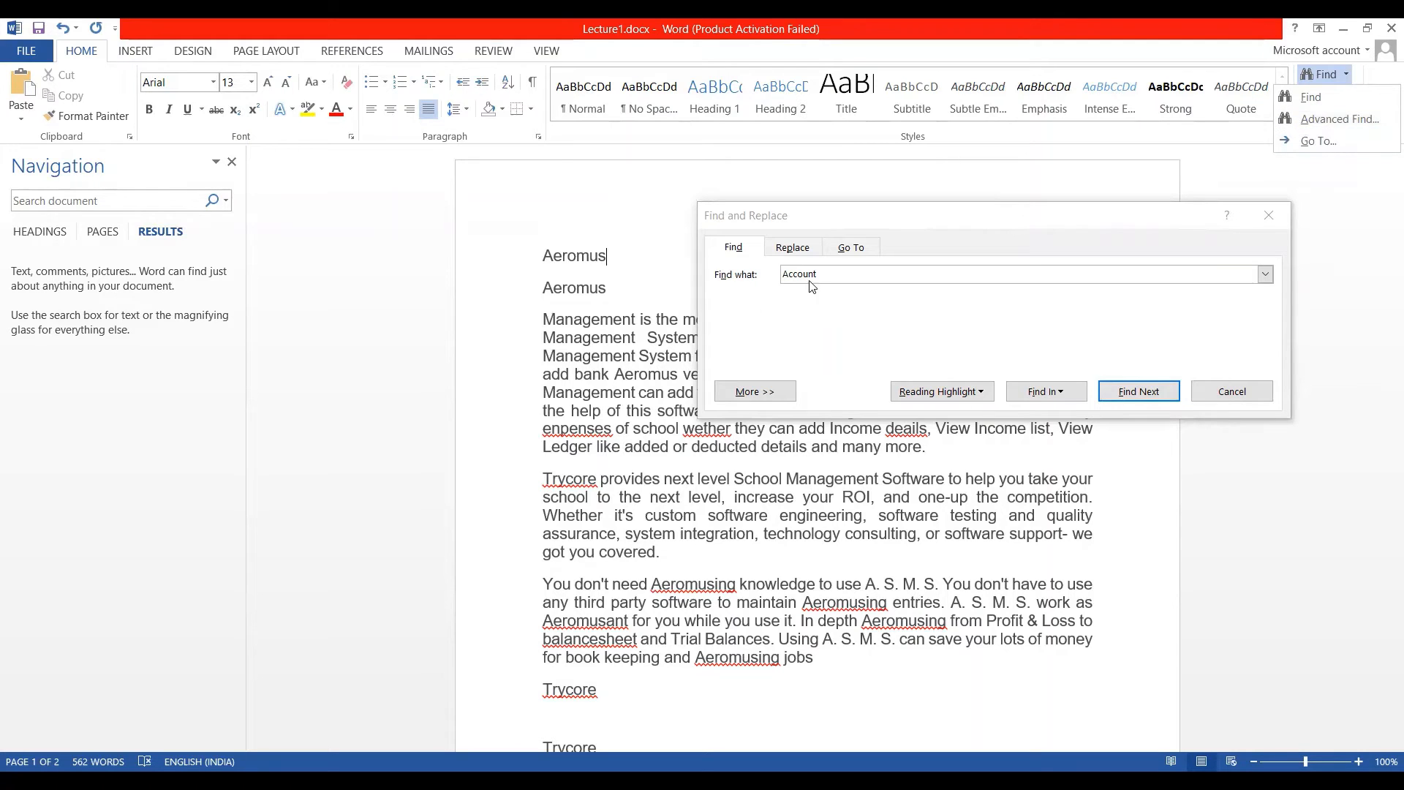
left_click(793, 249)
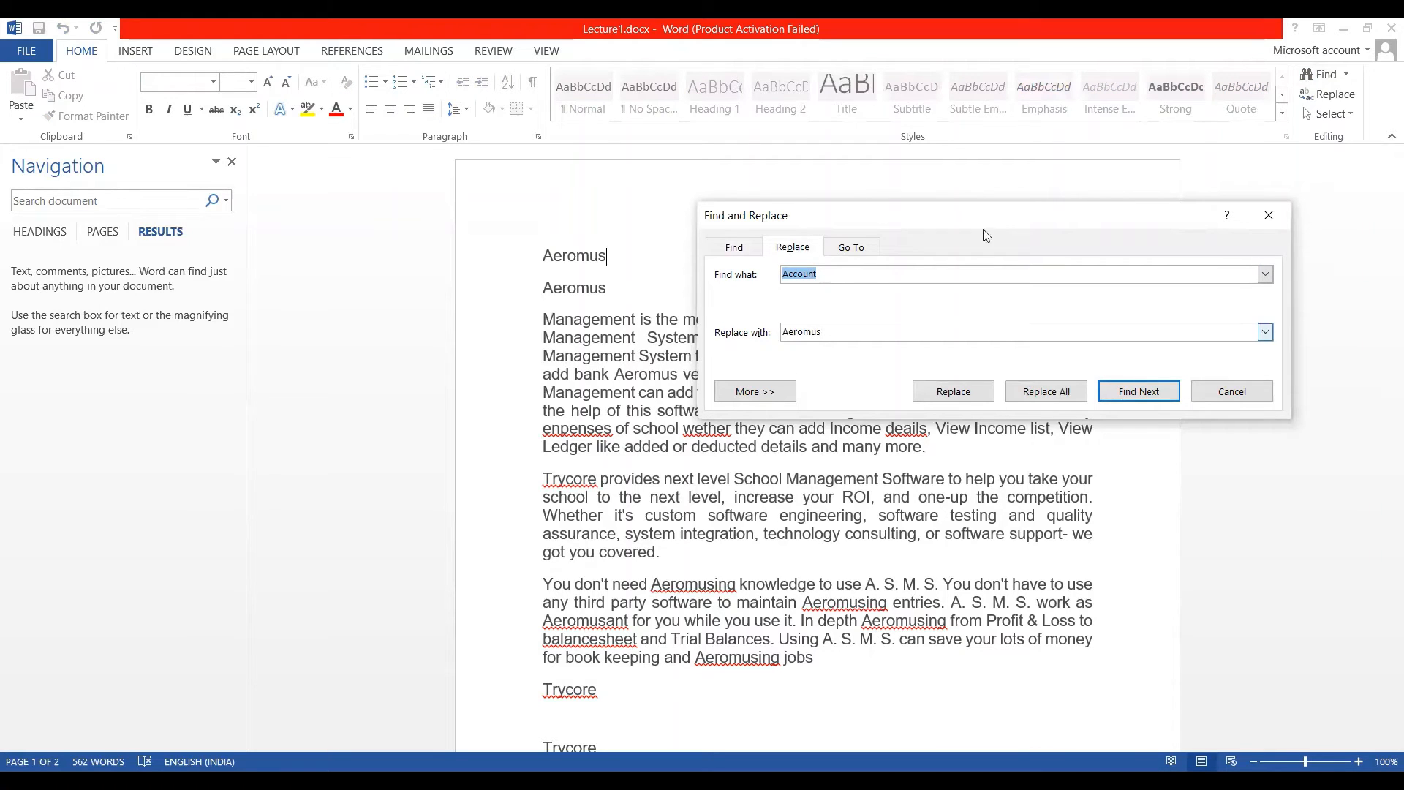
left_click(1347, 75)
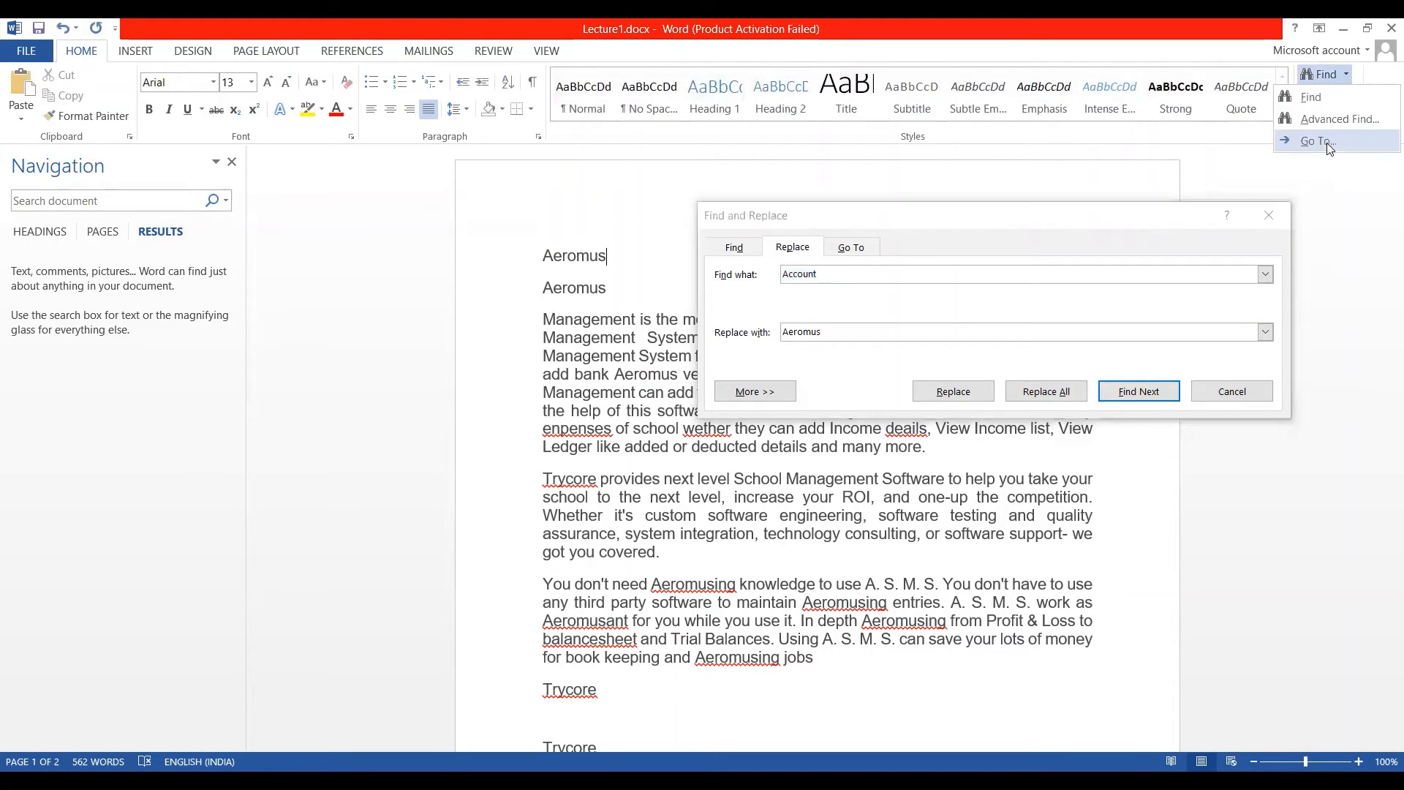
left_click(842, 248)
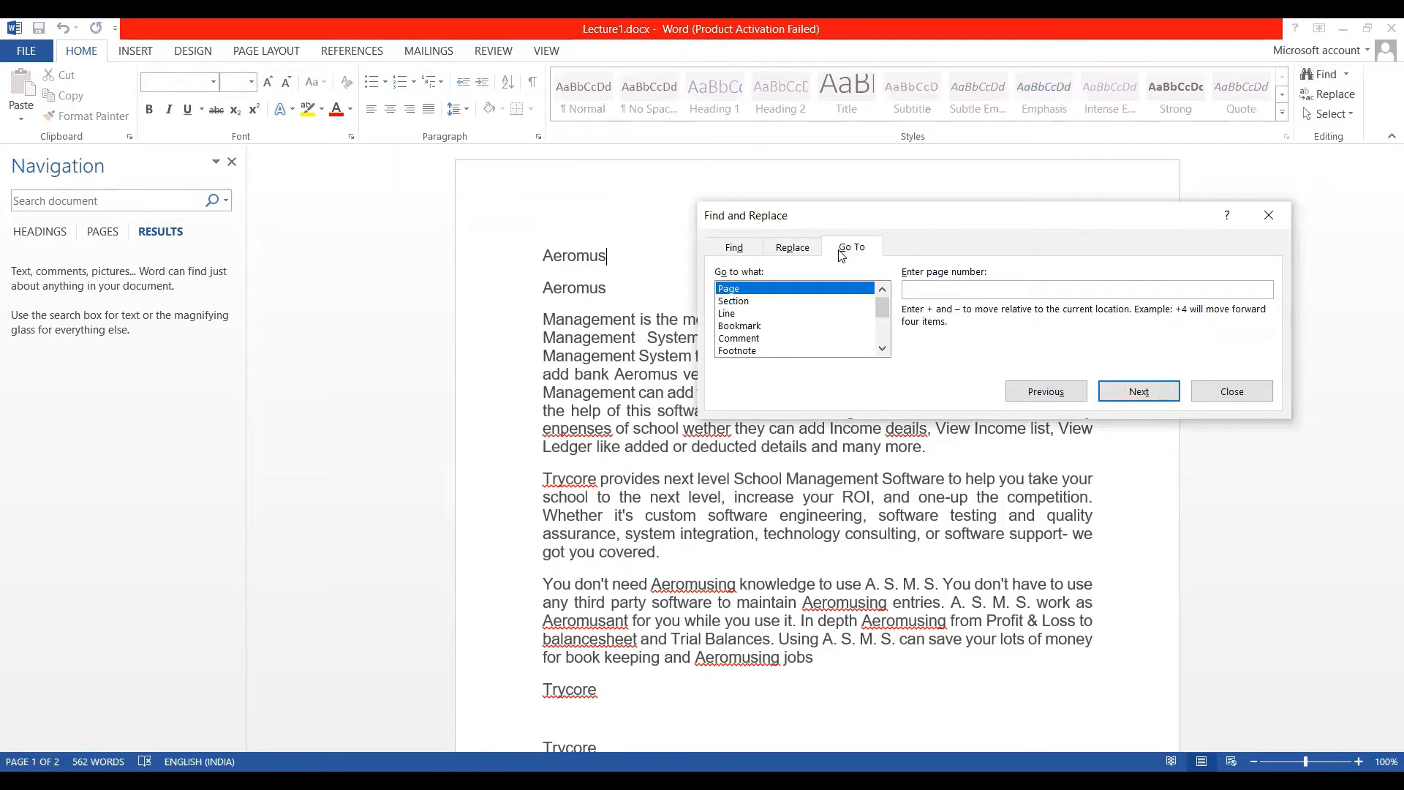
left_click(750, 253)
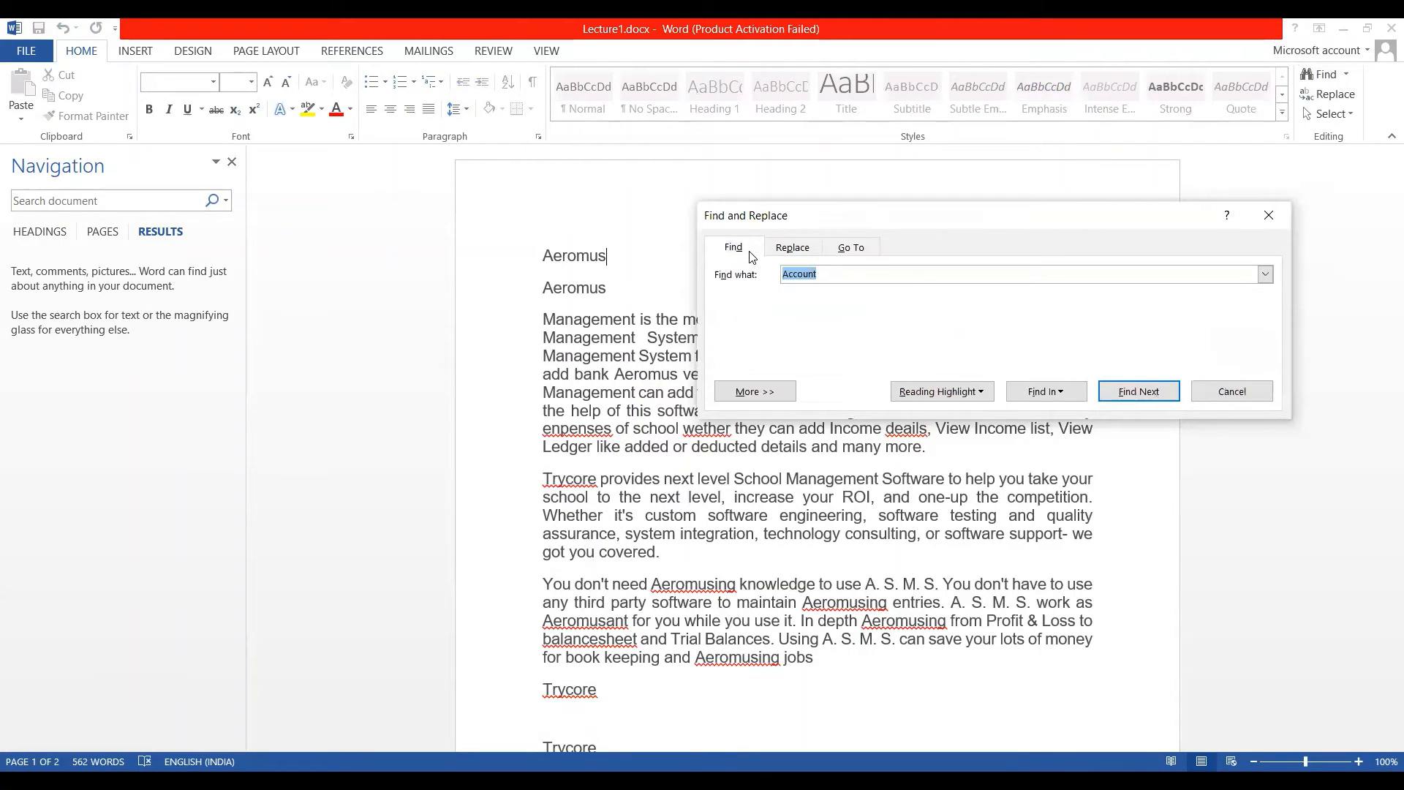
left_click(1269, 215)
Open Advanced Find again with Account as the search text and close the Navigation pane
left_click(1347, 75)
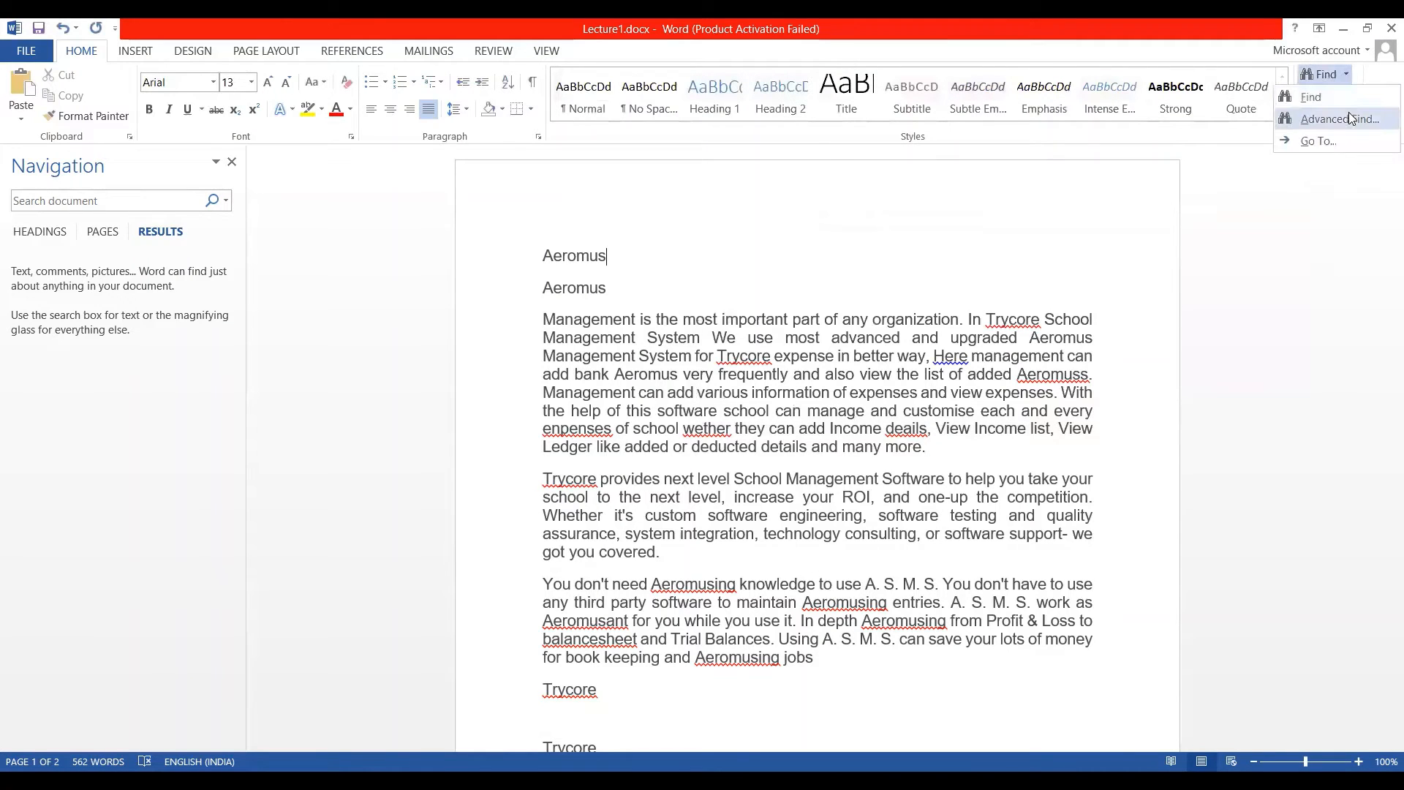
left_click(1349, 117)
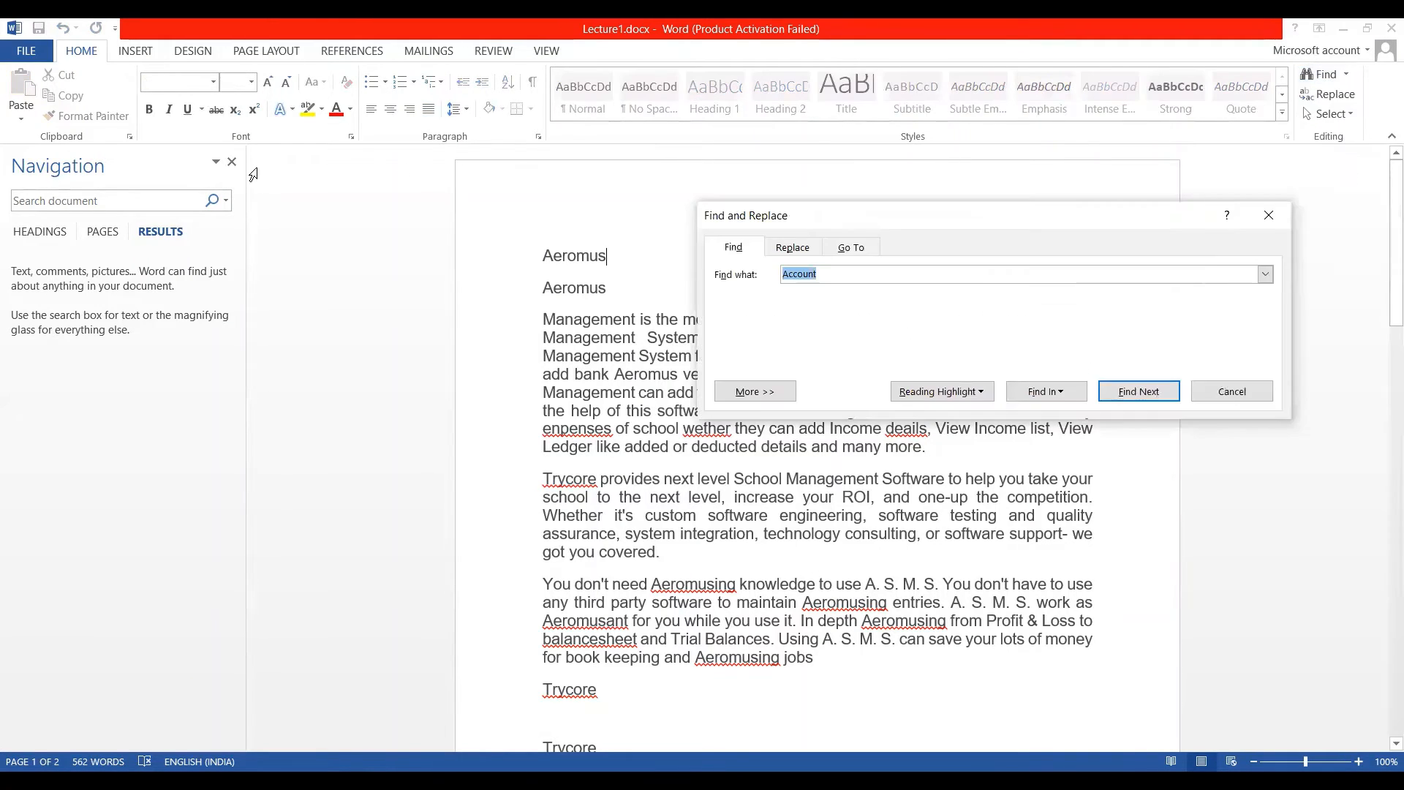
left_click(233, 163)
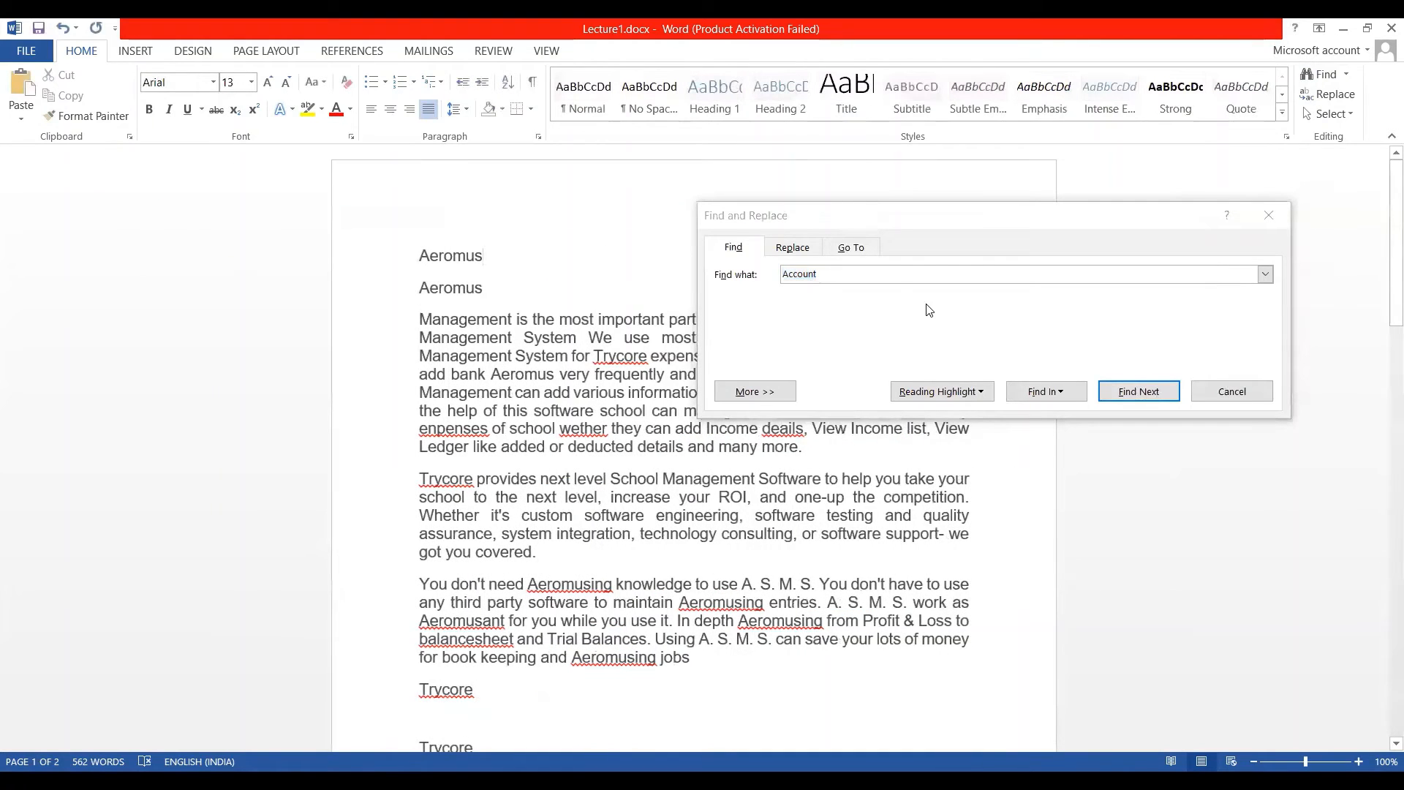
Set the Advanced Find search text to Trycore and step through its first matches in the document
left_click(890, 283)
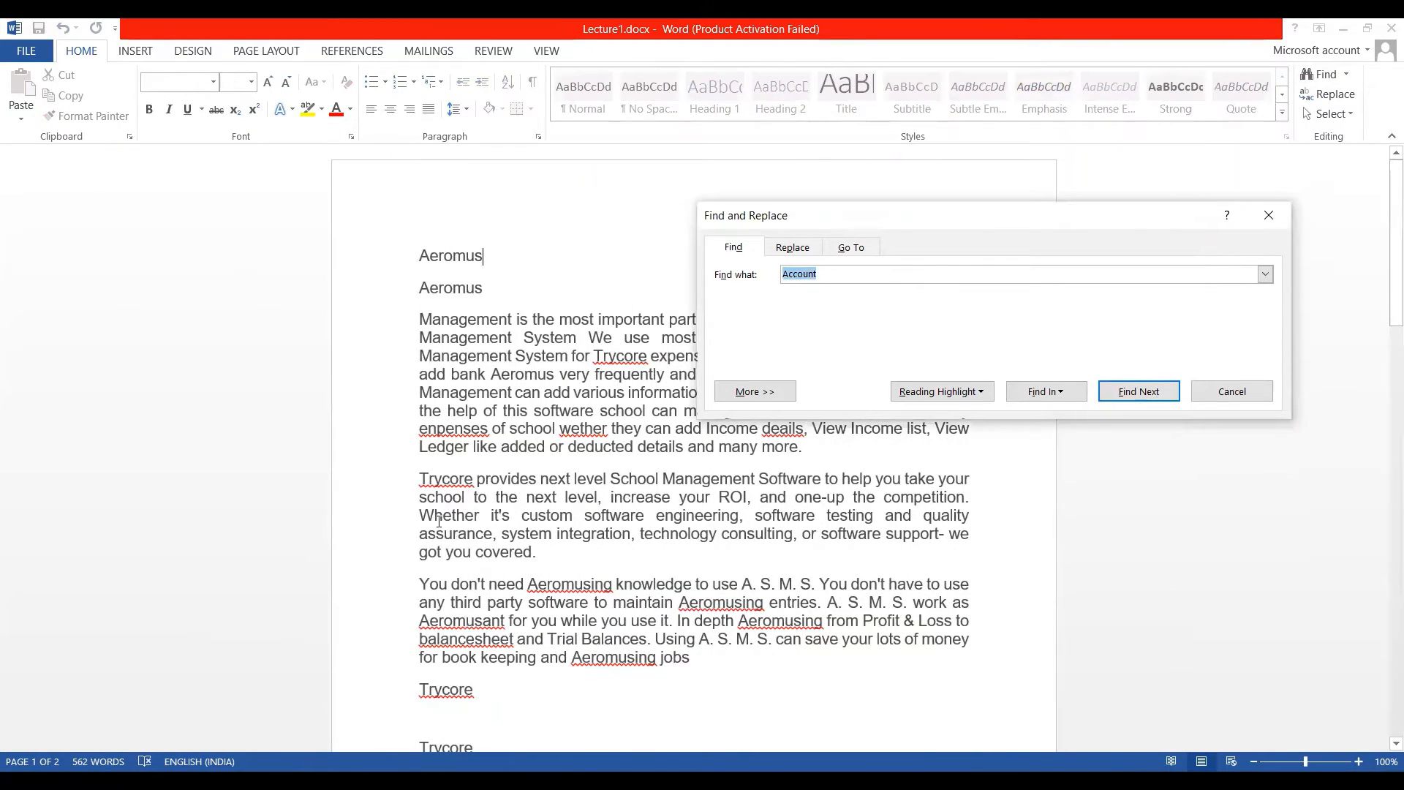
double_click(440, 494)
double_click(433, 482)
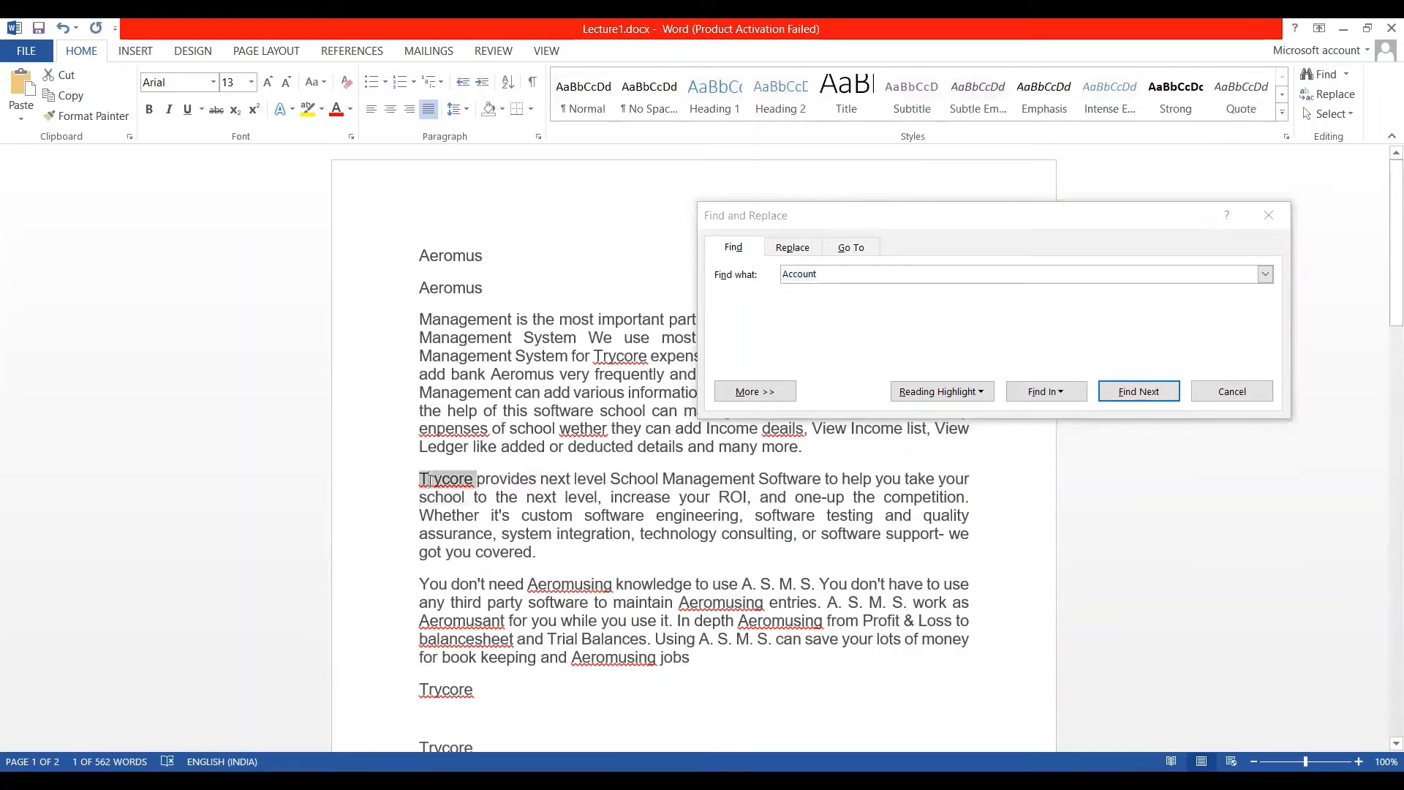
left_click(857, 274)
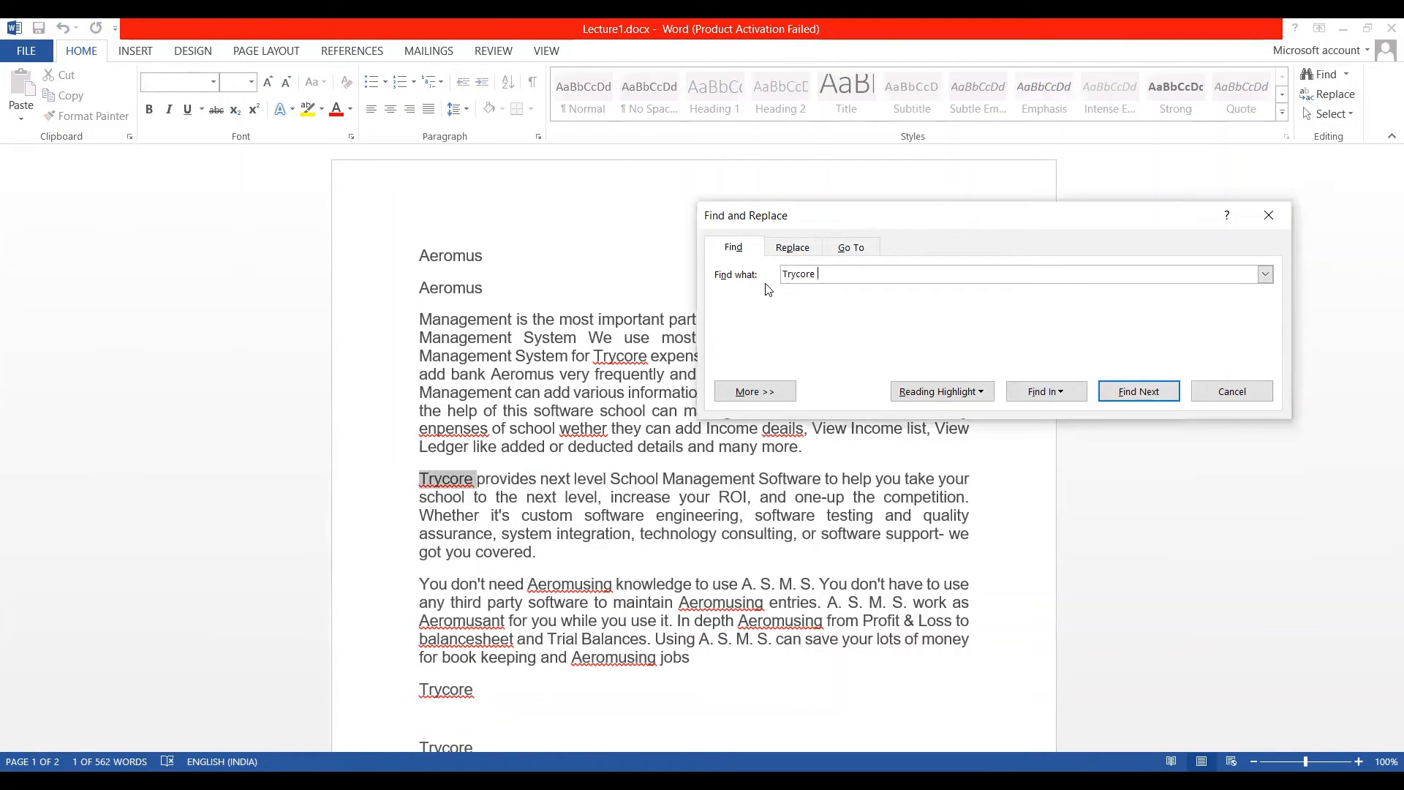
left_click(1124, 392)
left_click(1124, 393)
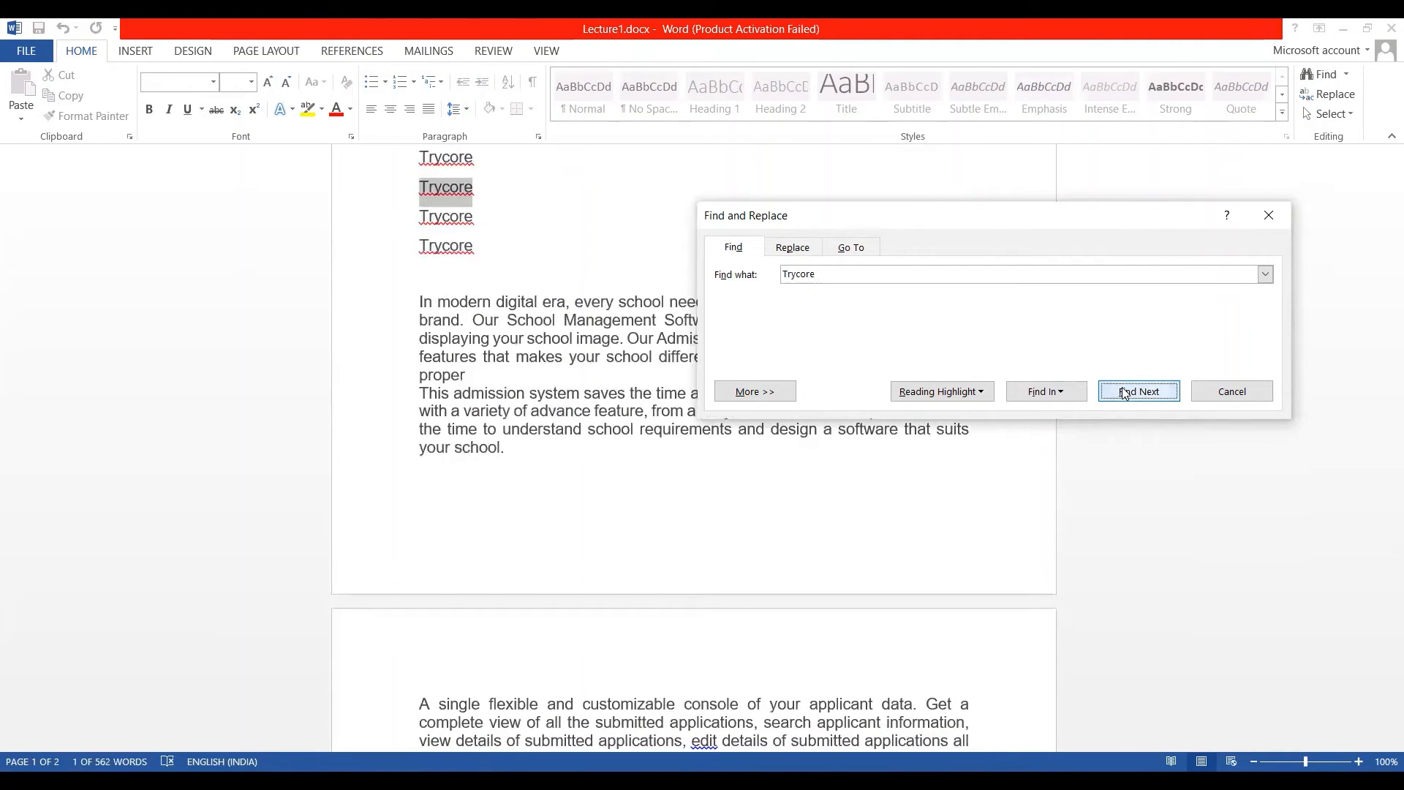
Highlight all Trycore matches with Reading Highlight and look over the highlighted words on both pages
left_click(899, 395)
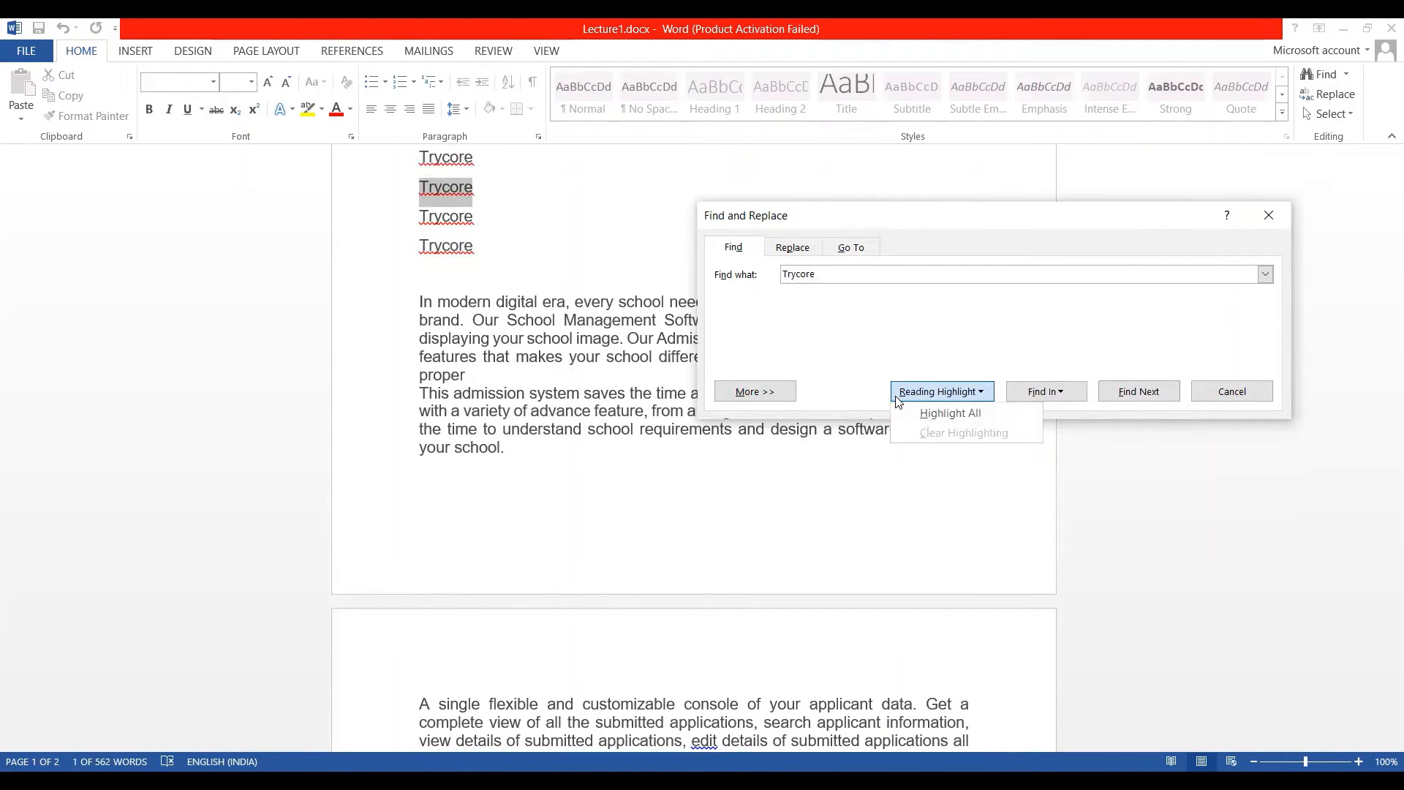
left_click(942, 414)
scroll(523, 421, "up", 8)
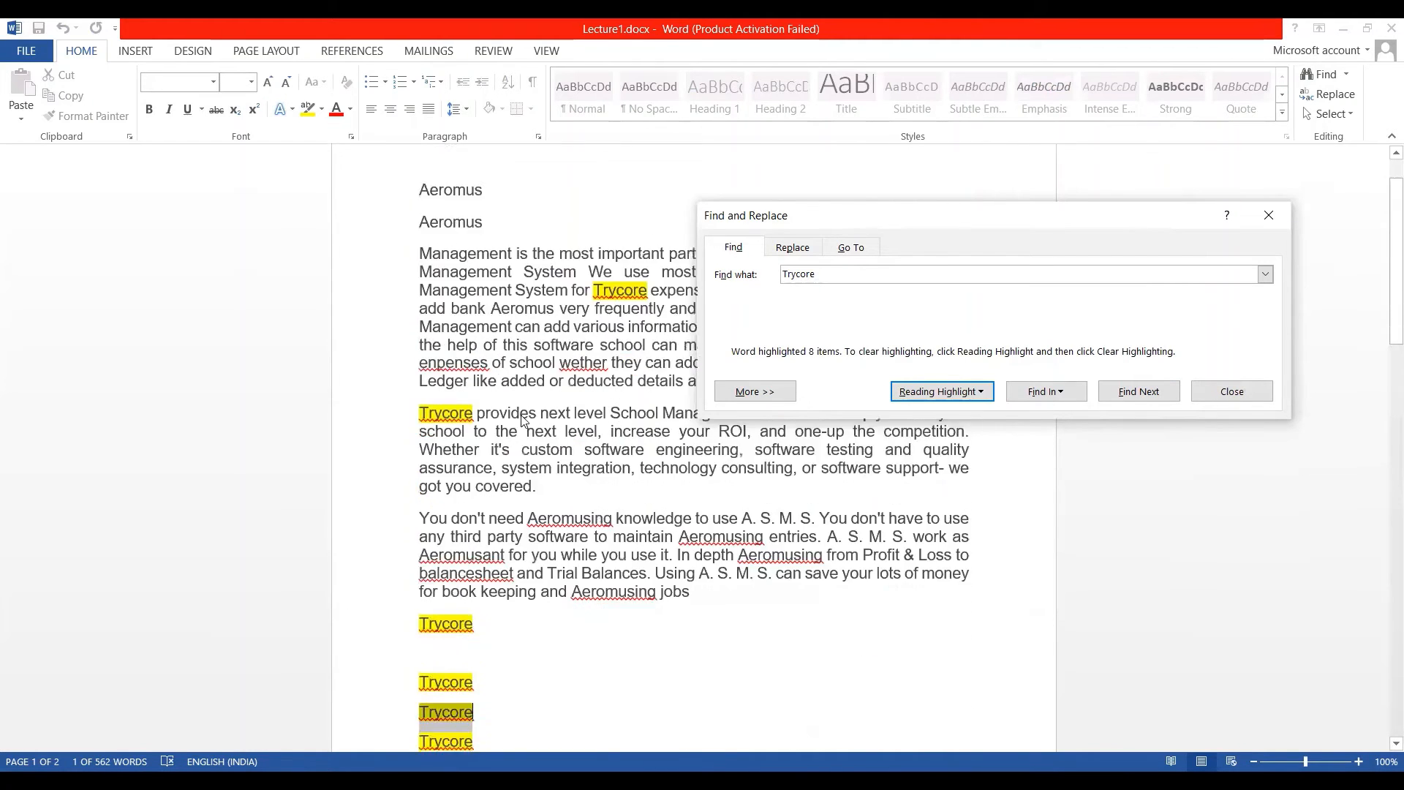
scroll(524, 420, "down", 17)
scroll(524, 421, "up", 10)
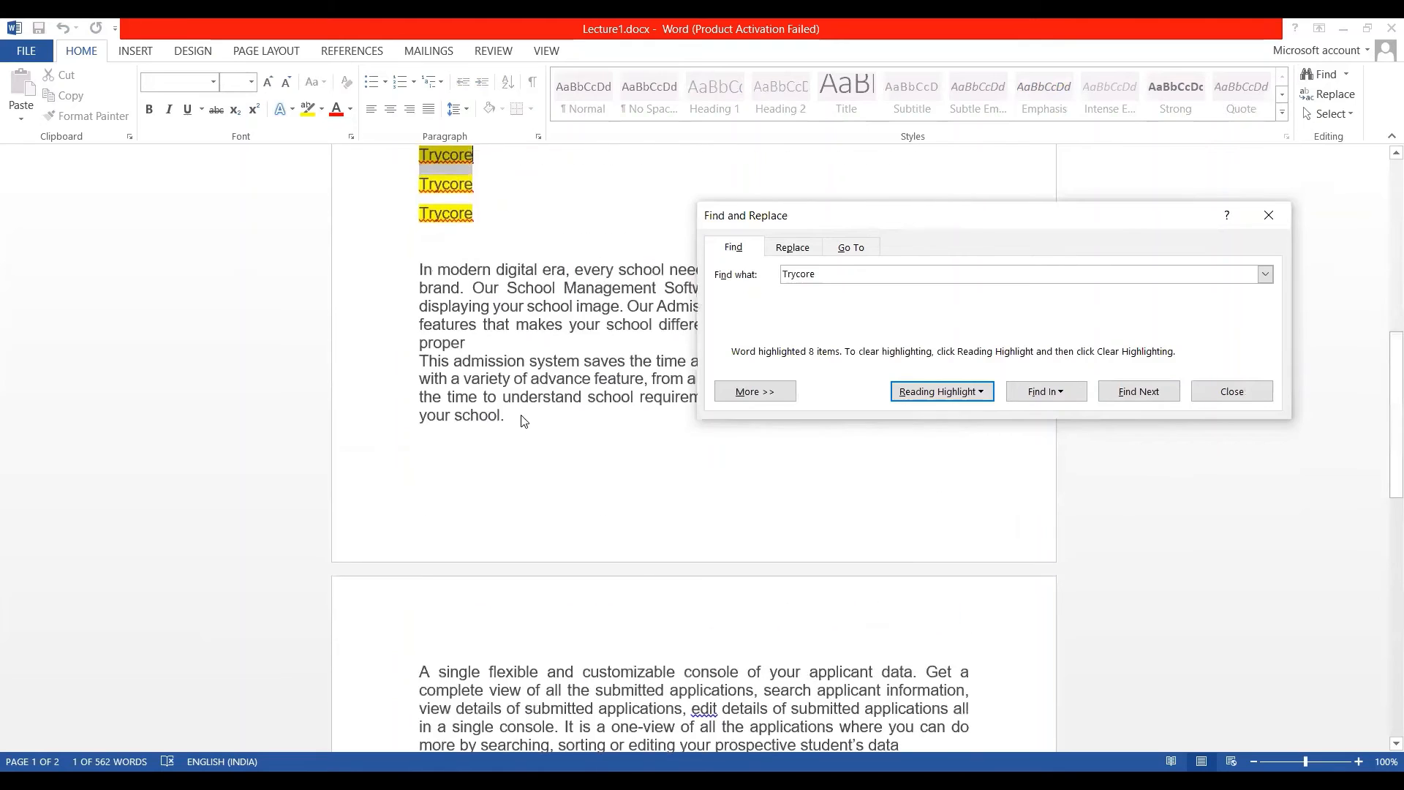
scroll(524, 420, "up", 9)
Select every Trycore match in the main document using Find In
left_click(1016, 393)
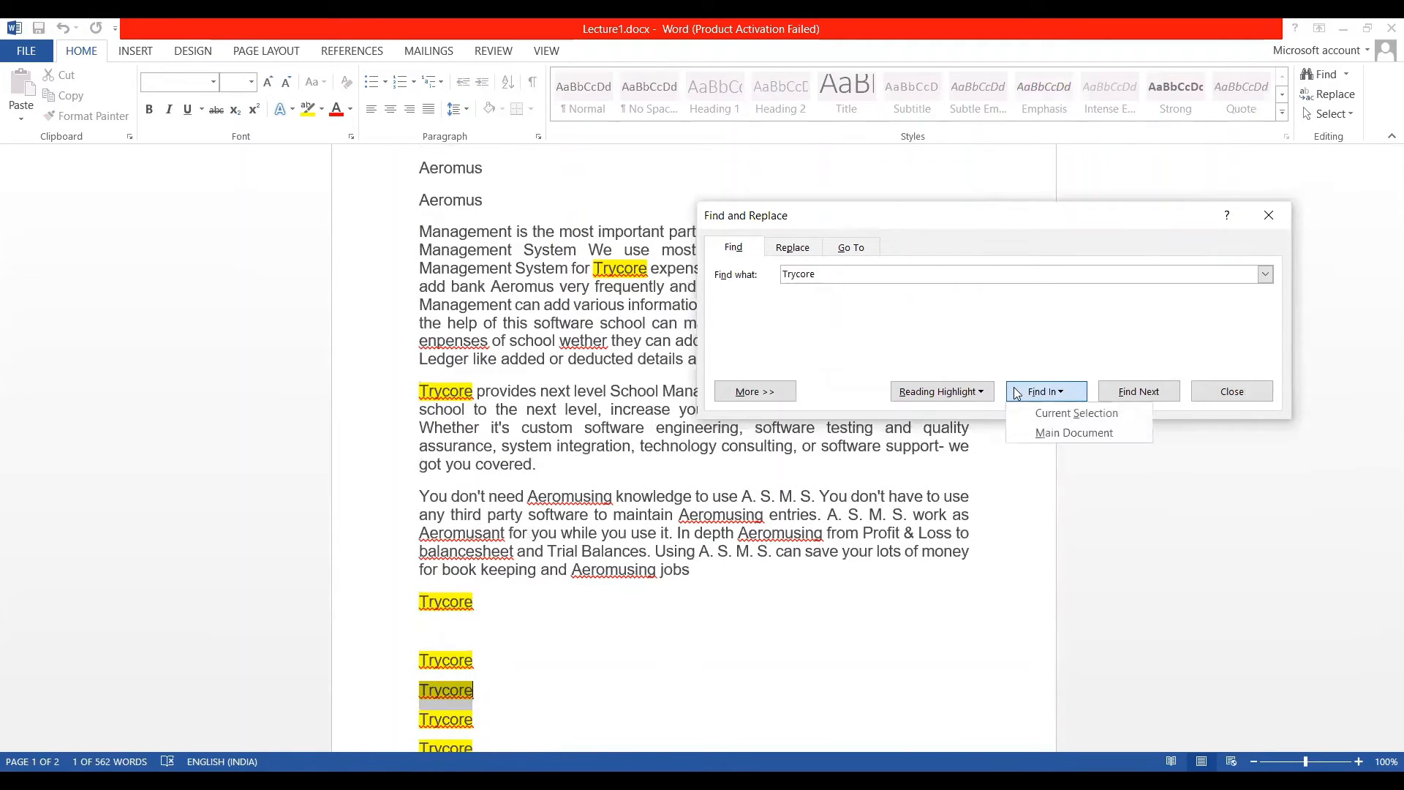
left_click(1016, 392)
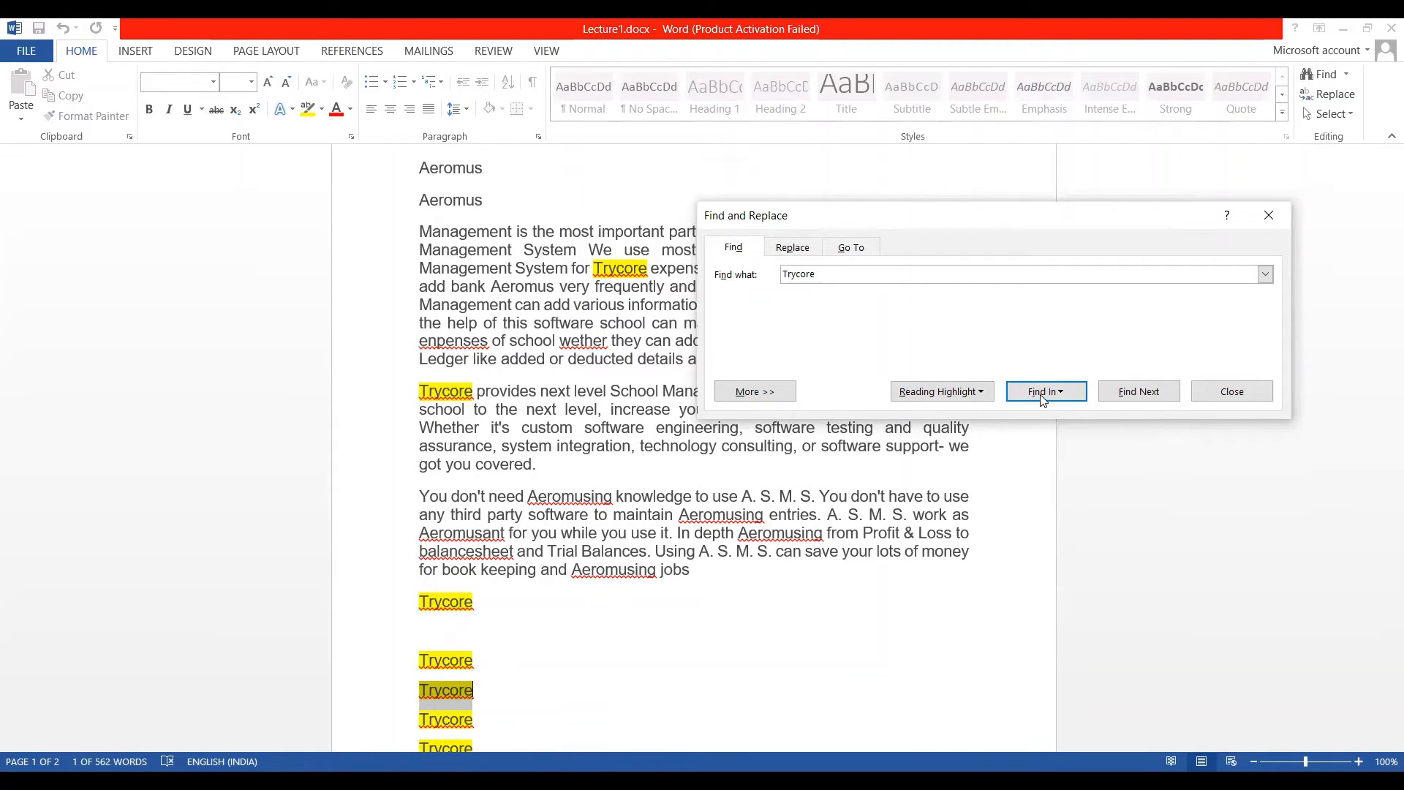
left_click(1043, 398)
left_click(1050, 414)
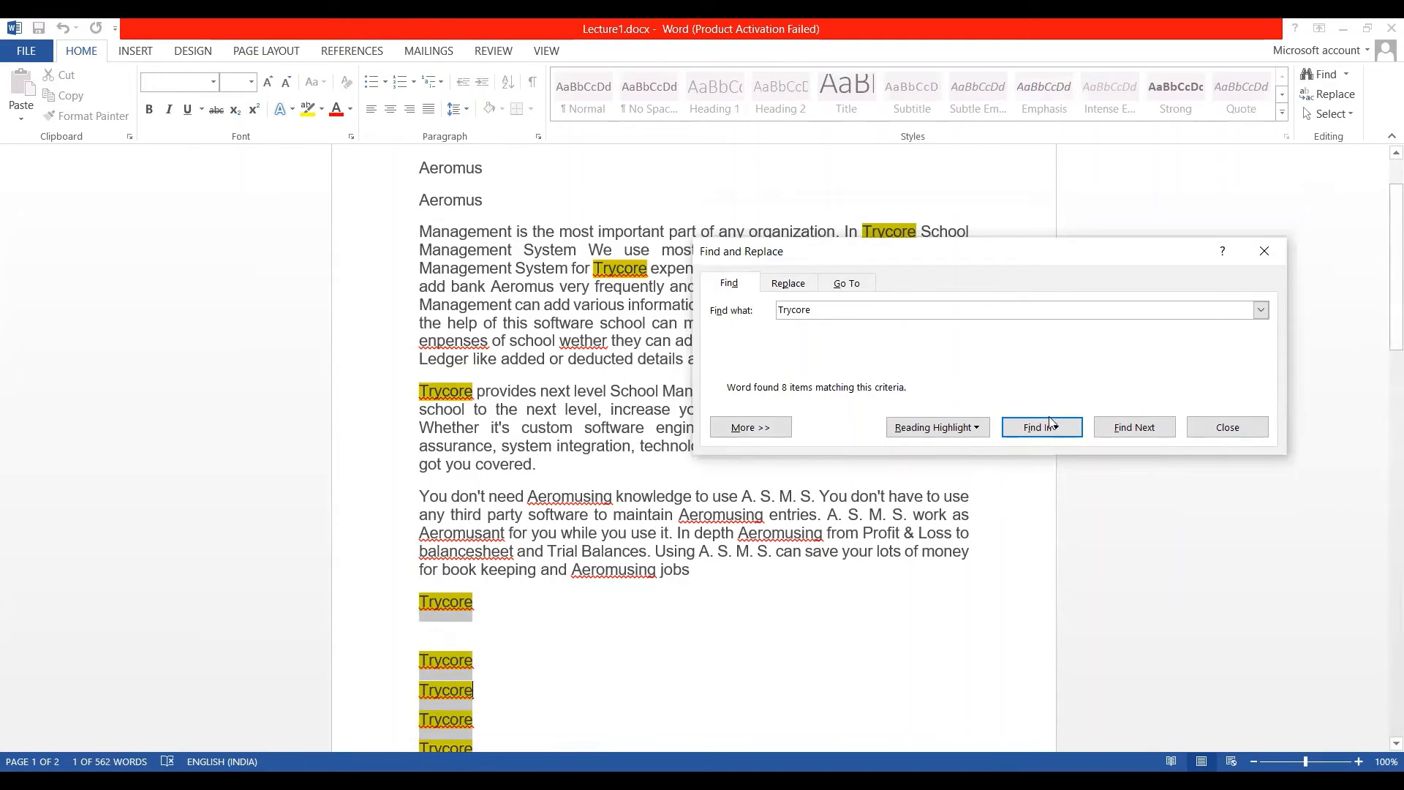
Step through the Trycore matches with Find Next to the end of the selection and decline searching the rest of the document
left_click(1117, 428)
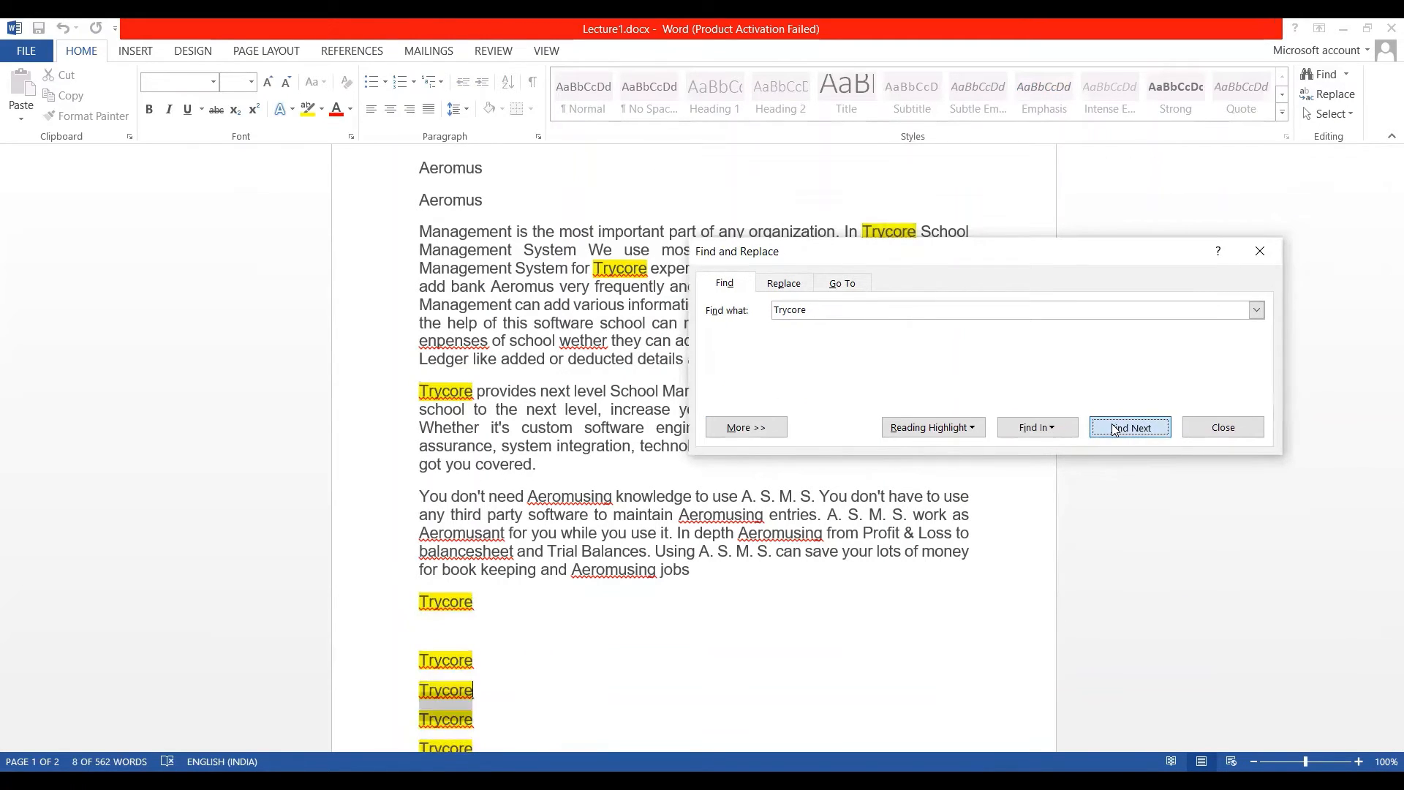
left_click(1115, 429)
left_click(1115, 429)
left_click(1115, 429)
left_click(1115, 429)
left_click(1115, 430)
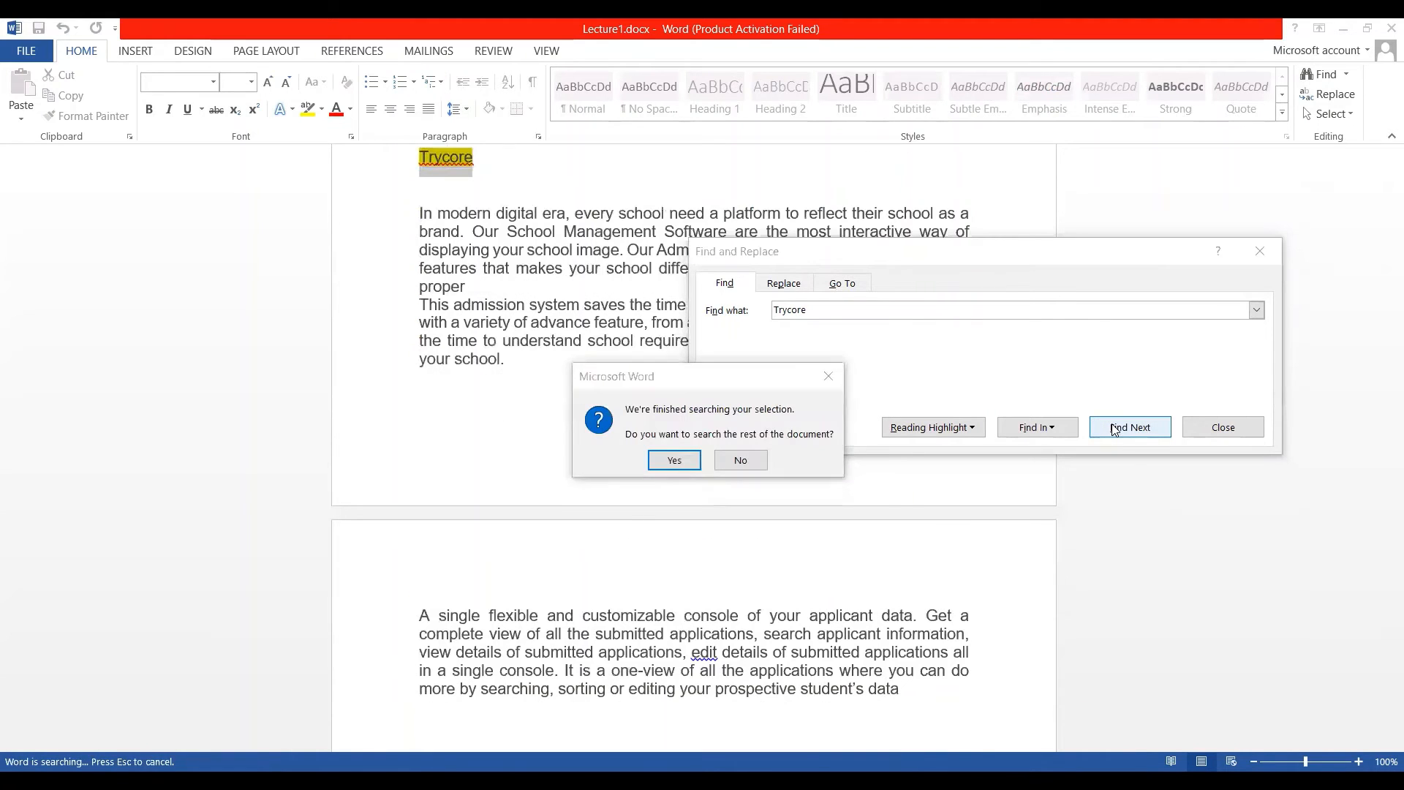
left_click(731, 461)
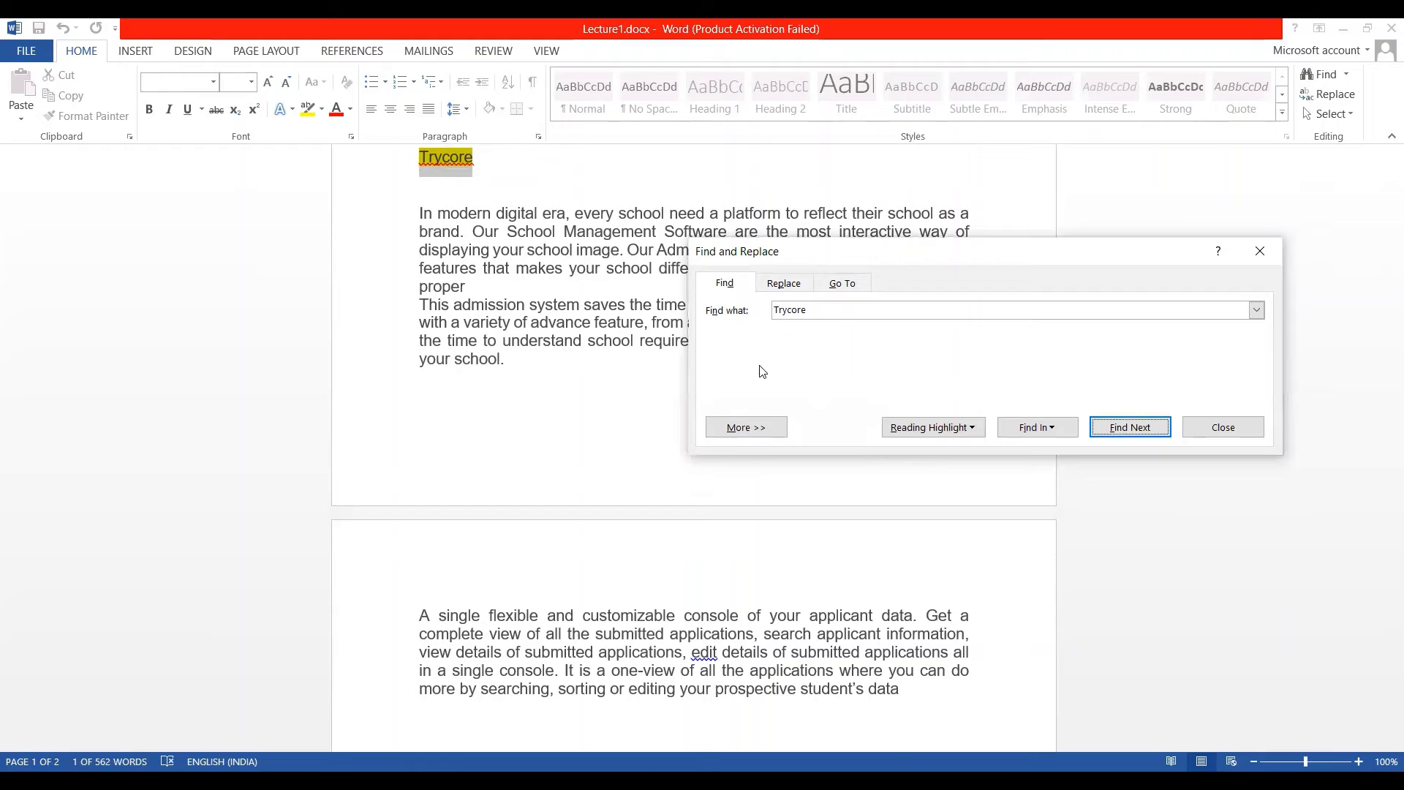
View the Replace options and examine the list of Go To targets in Find and Replace
left_click(793, 284)
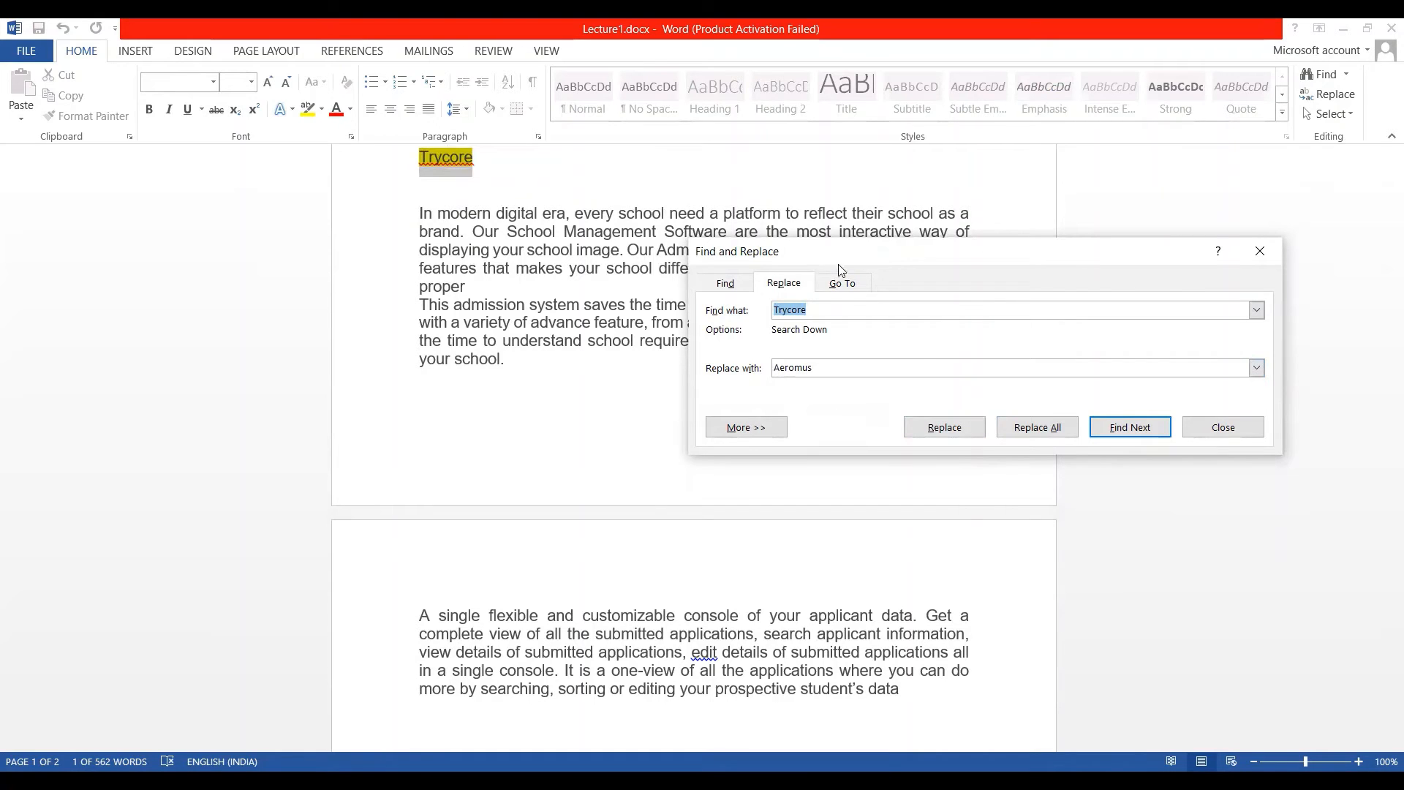
left_click(847, 285)
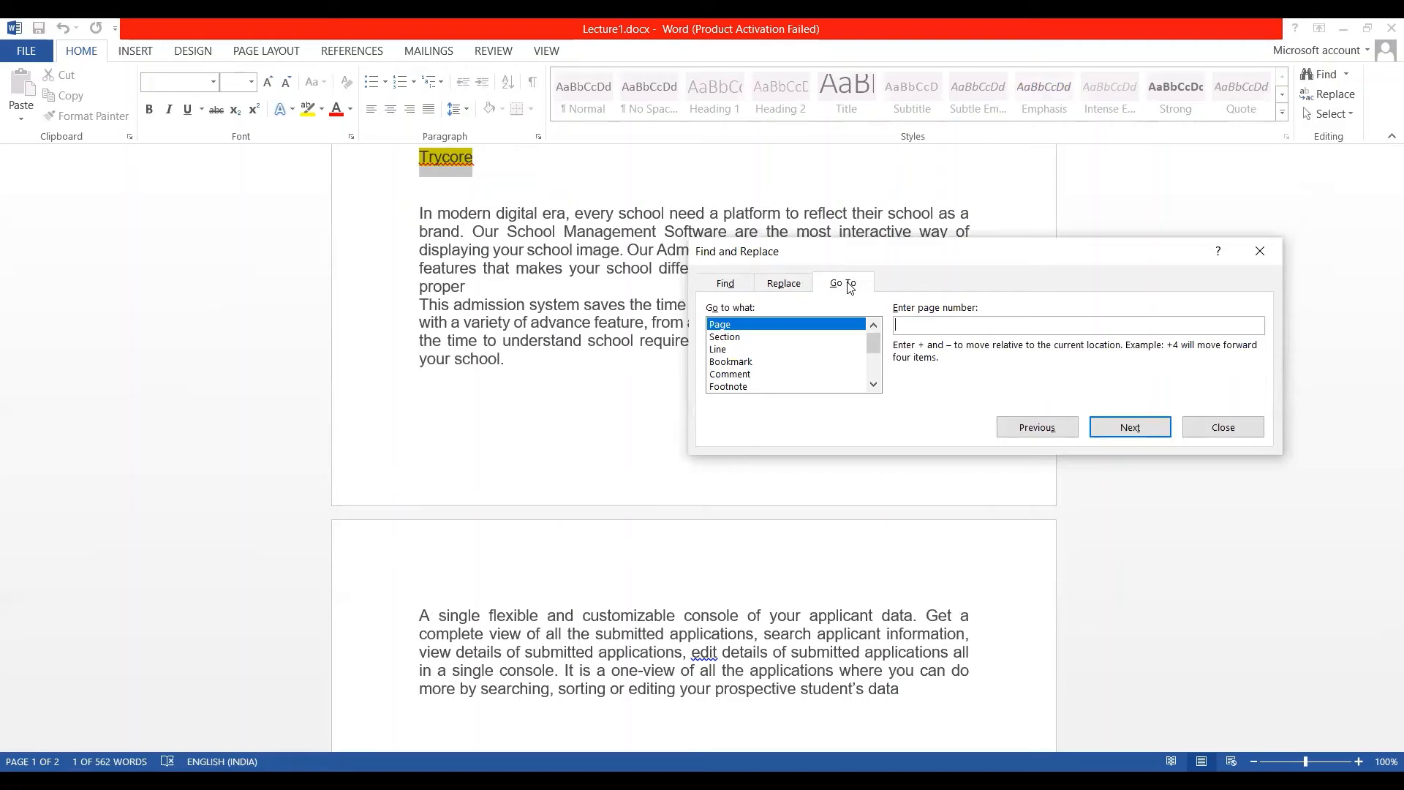
scroll(541, 359, "up", 8)
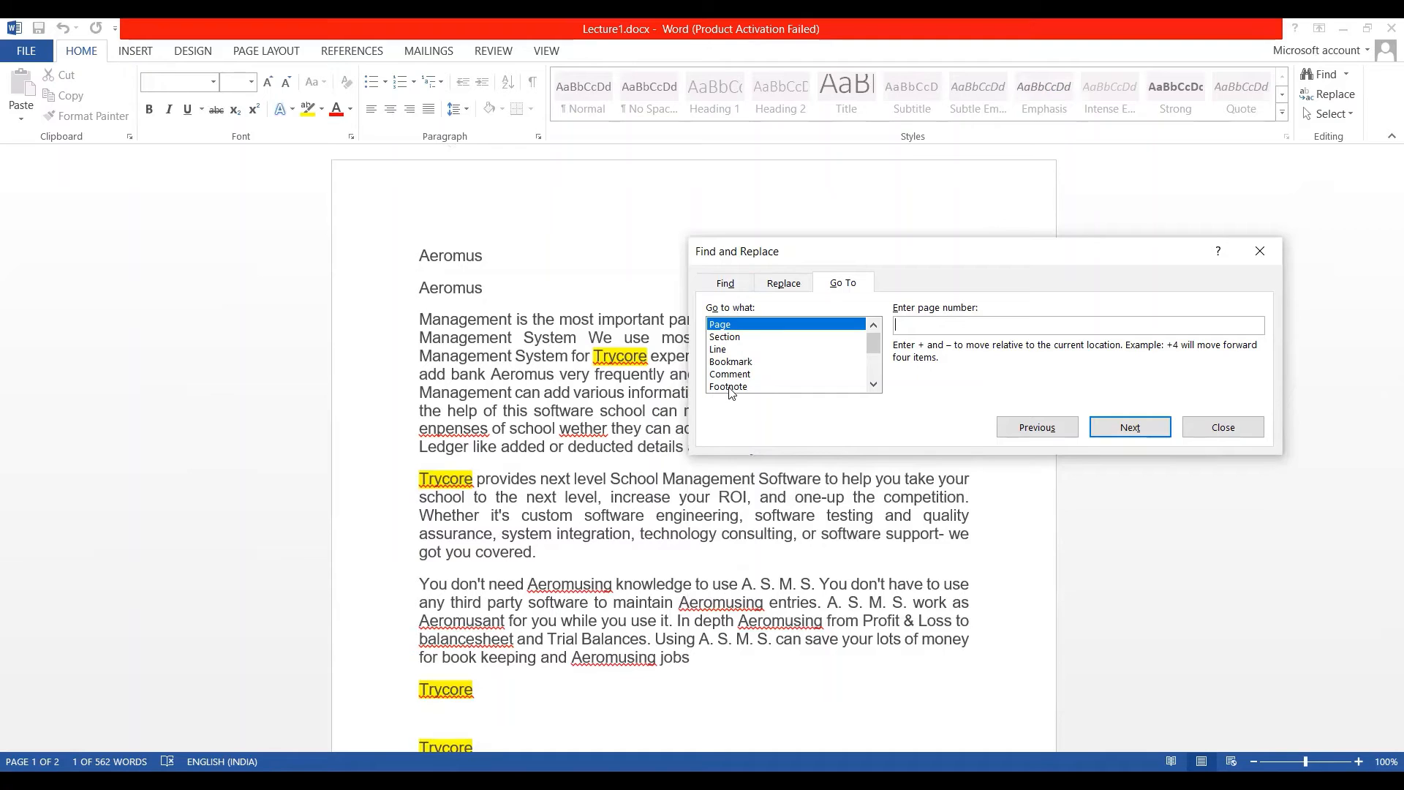
left_click_drag(874, 344, 871, 315)
Look through both pages of the document and place the cursor in the empty line at the end of page 2
left_click(531, 357)
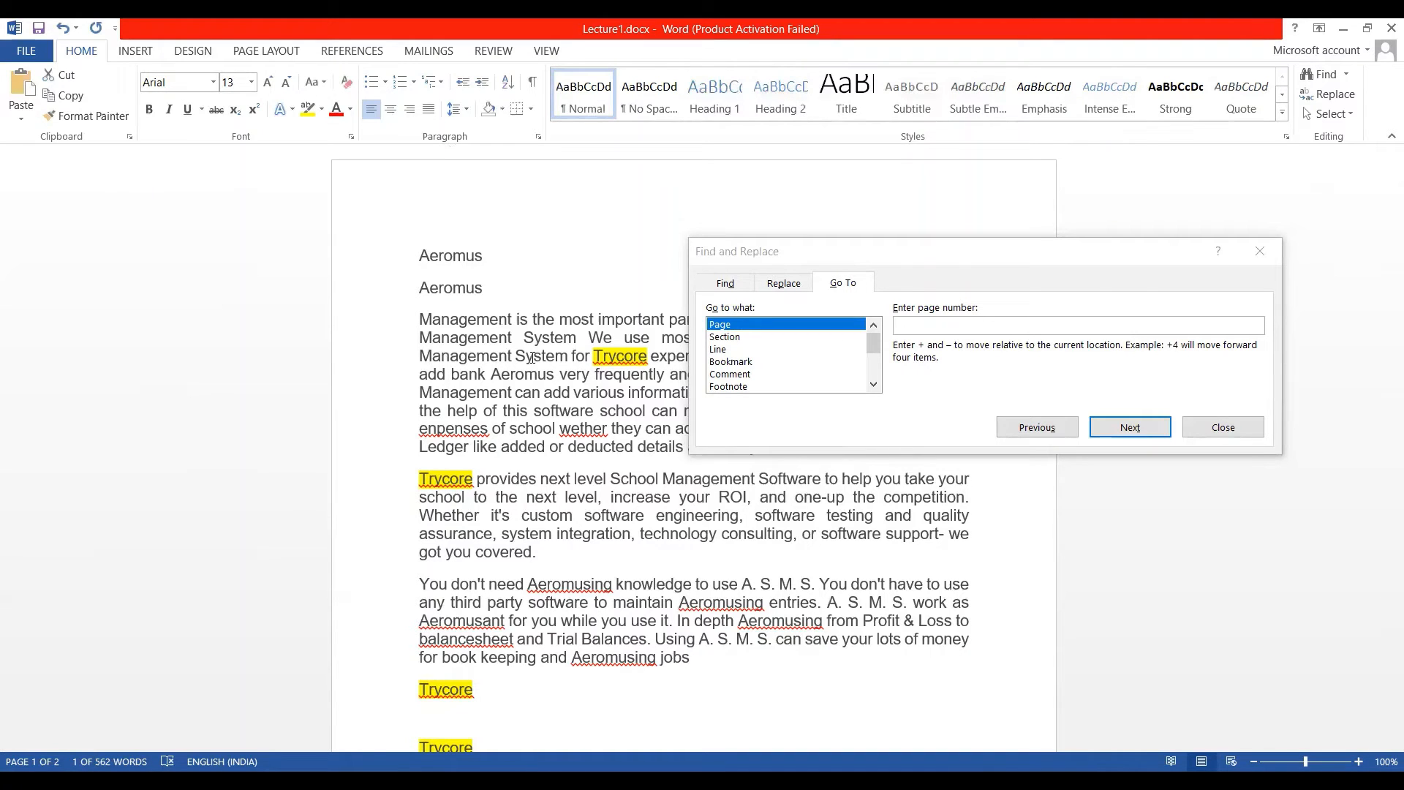
scroll(532, 357, "down", 15)
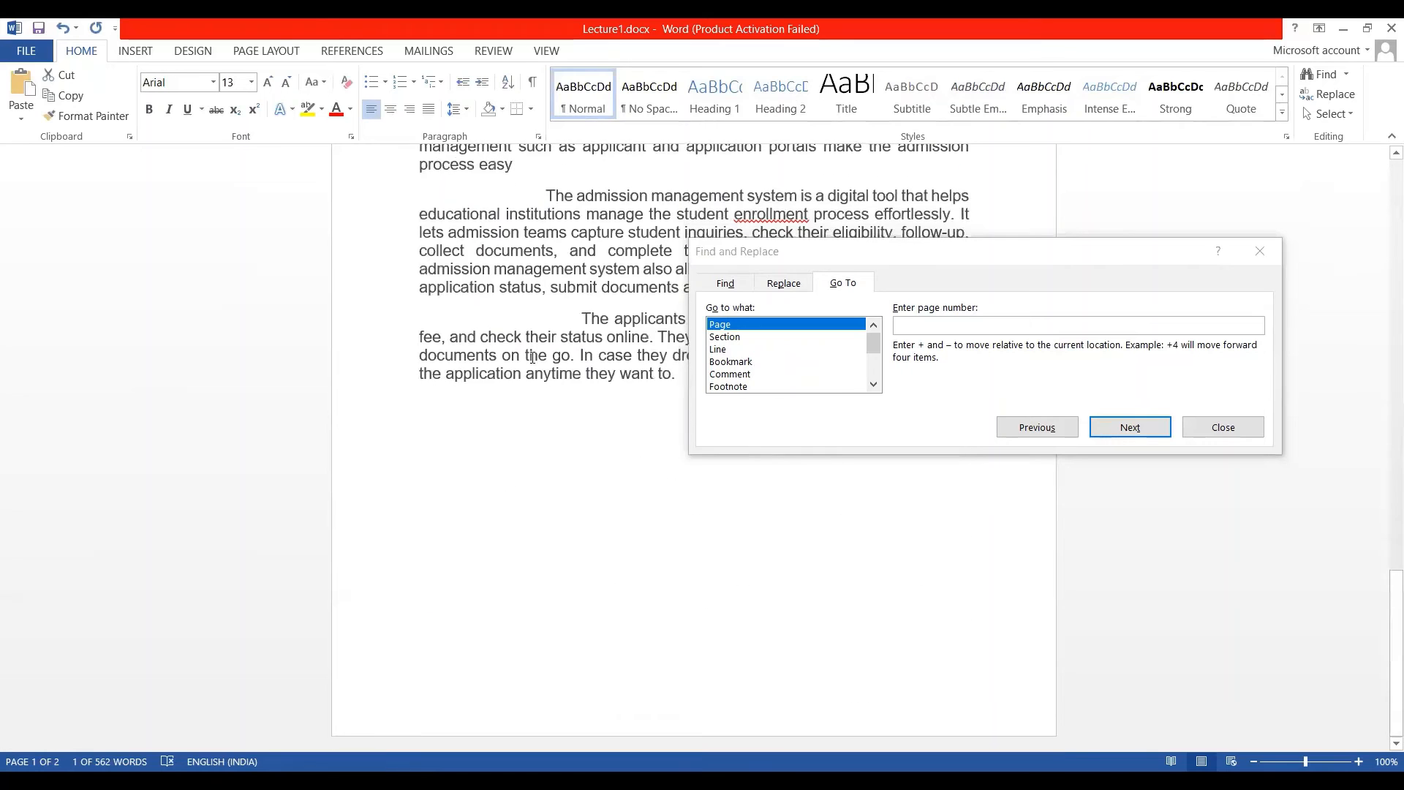
scroll(532, 357, "up", 15)
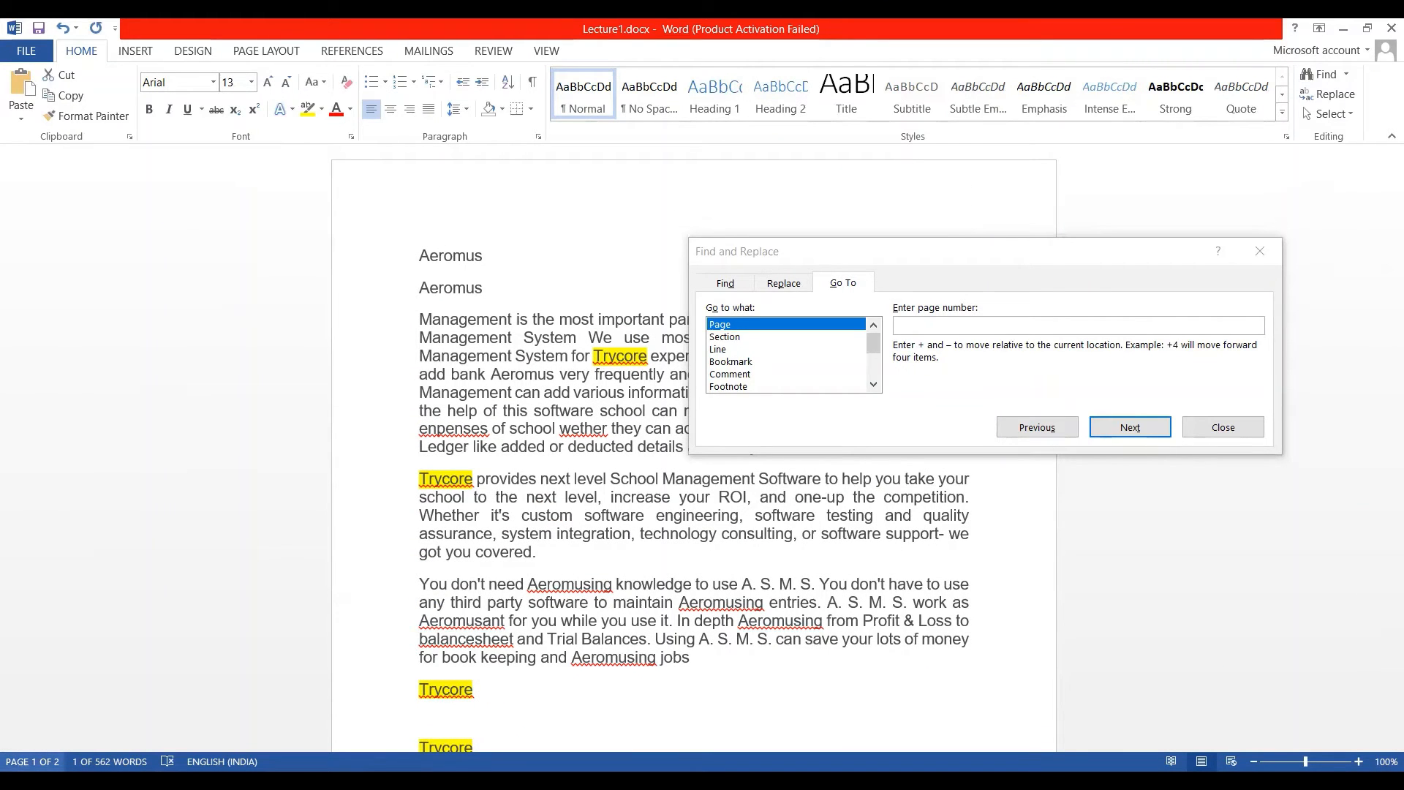
scroll(551, 604, "down", 10)
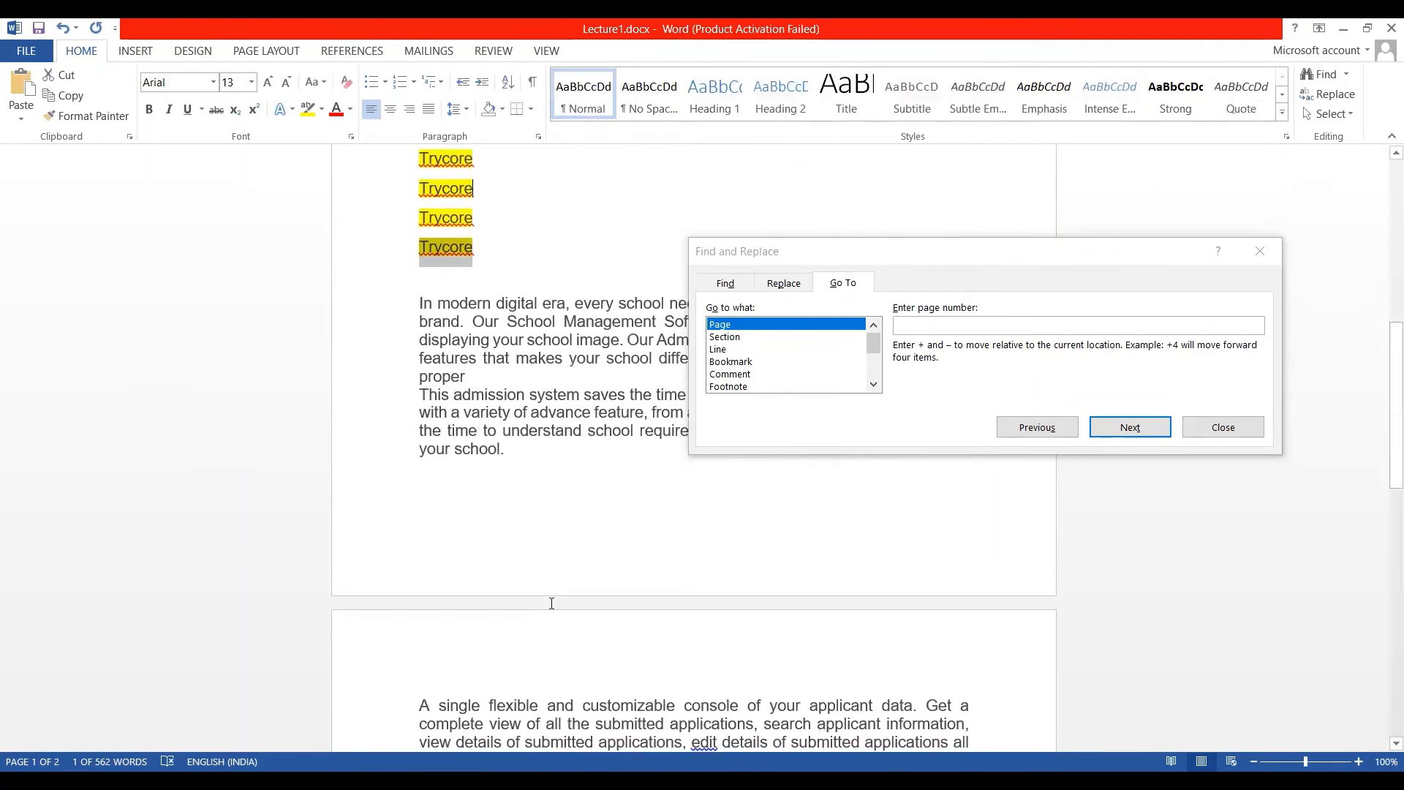
left_click(550, 607)
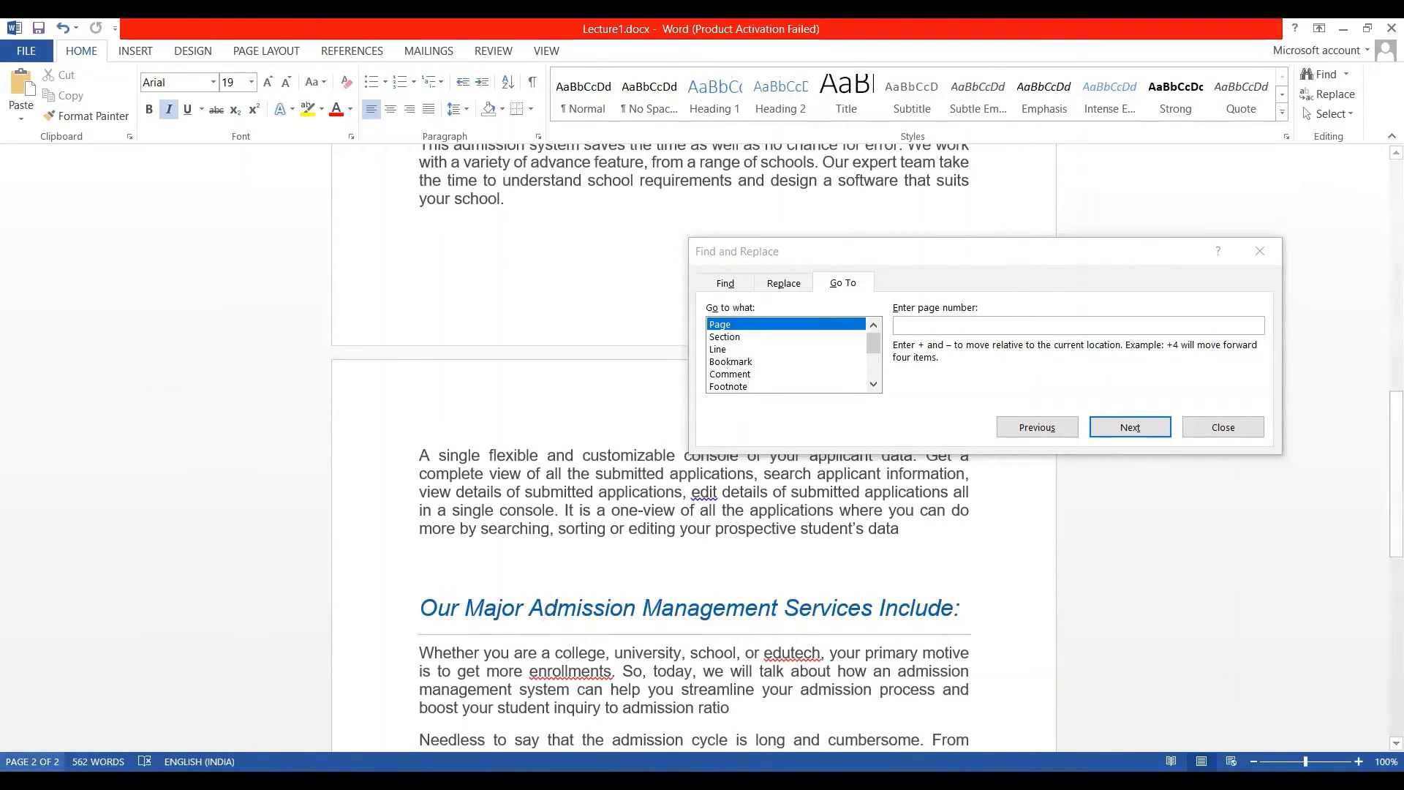
scroll(564, 417, "up", 10)
left_click(561, 428)
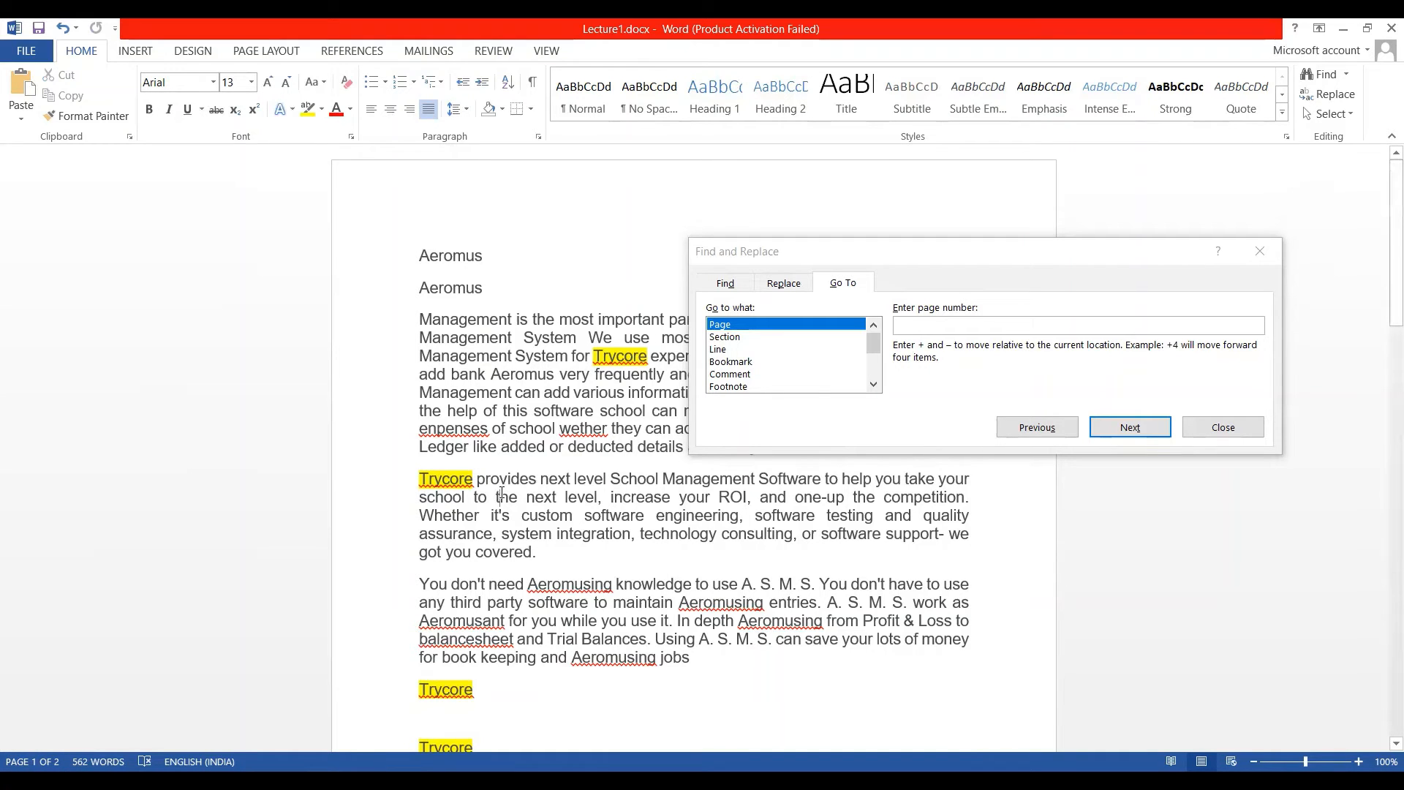
scroll(502, 492, "down", 15)
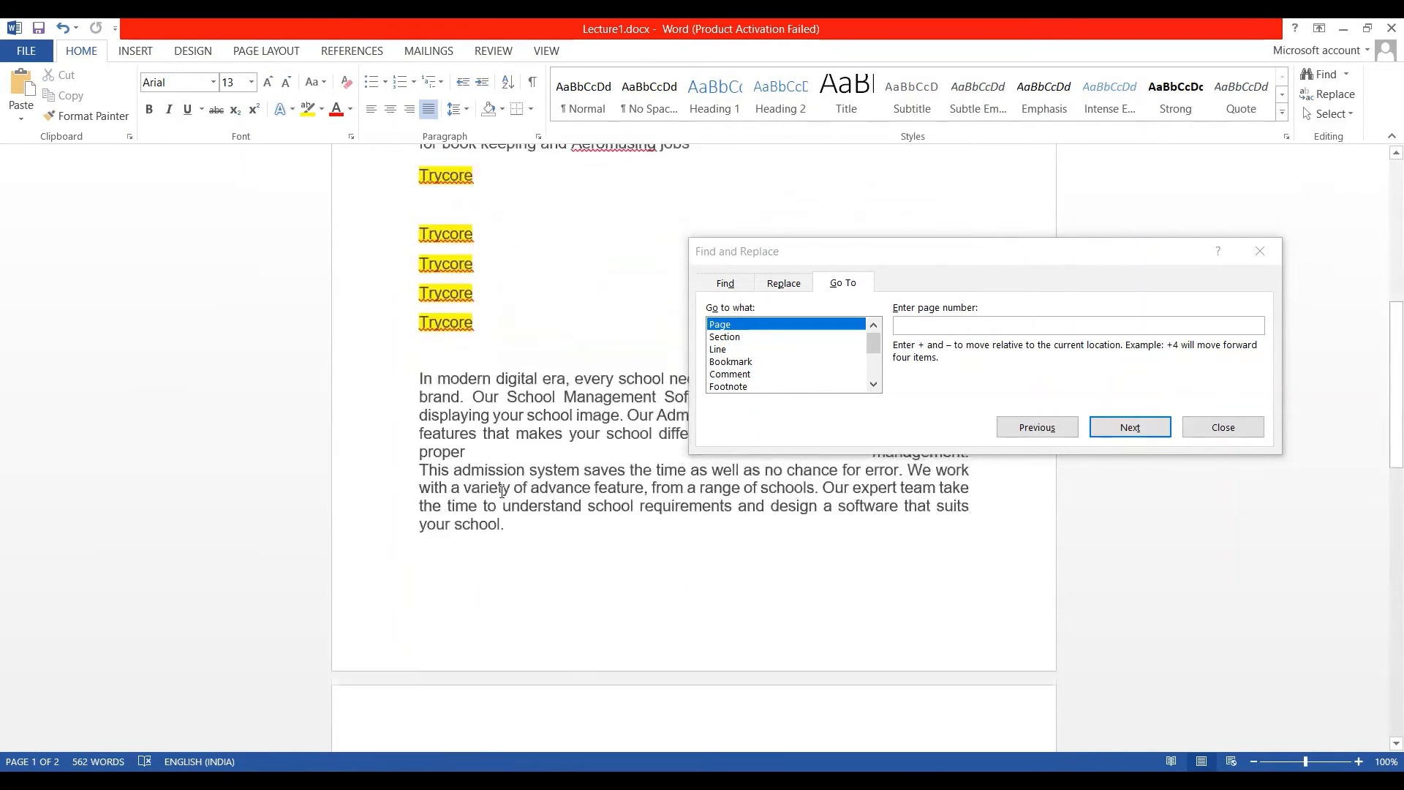
left_click(501, 492)
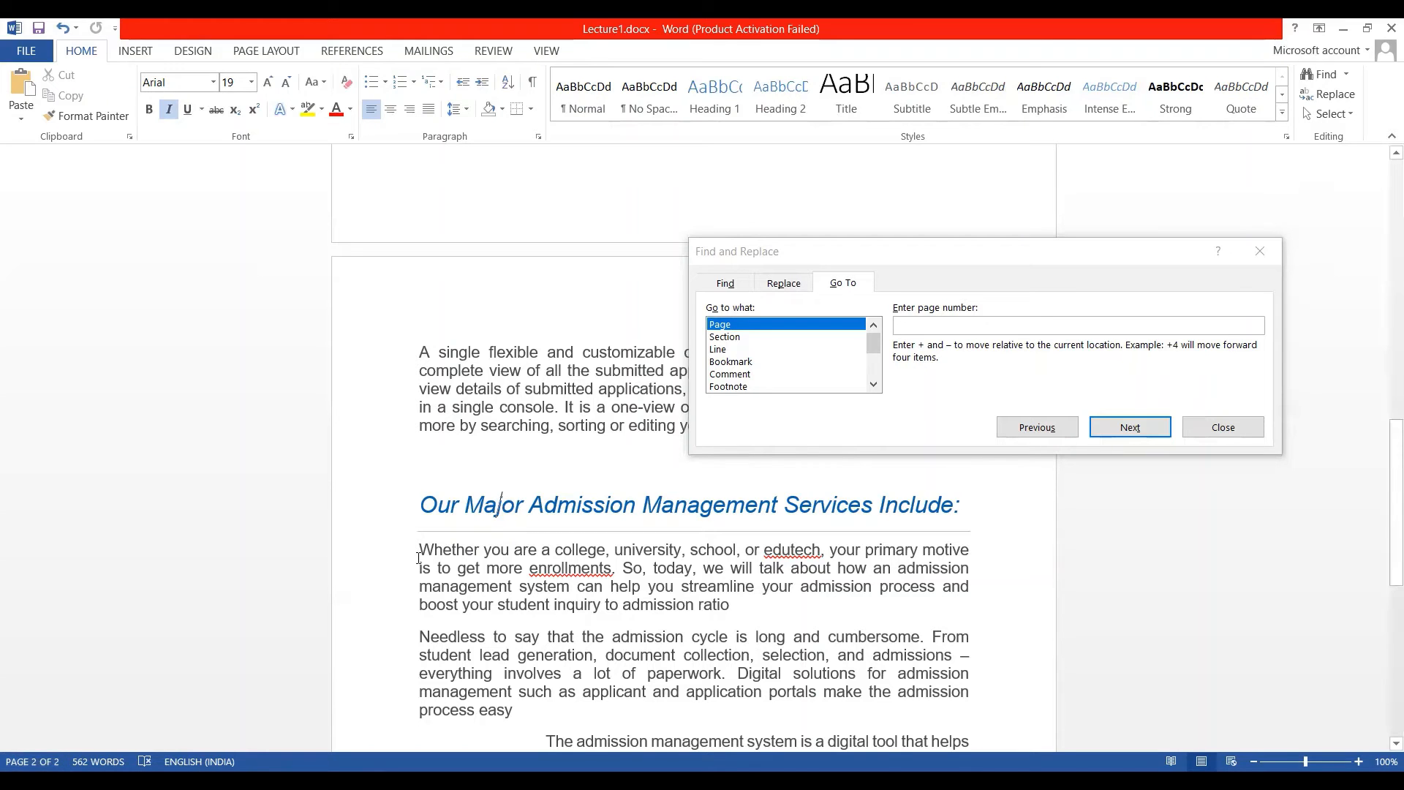
scroll(430, 558, "down", 10)
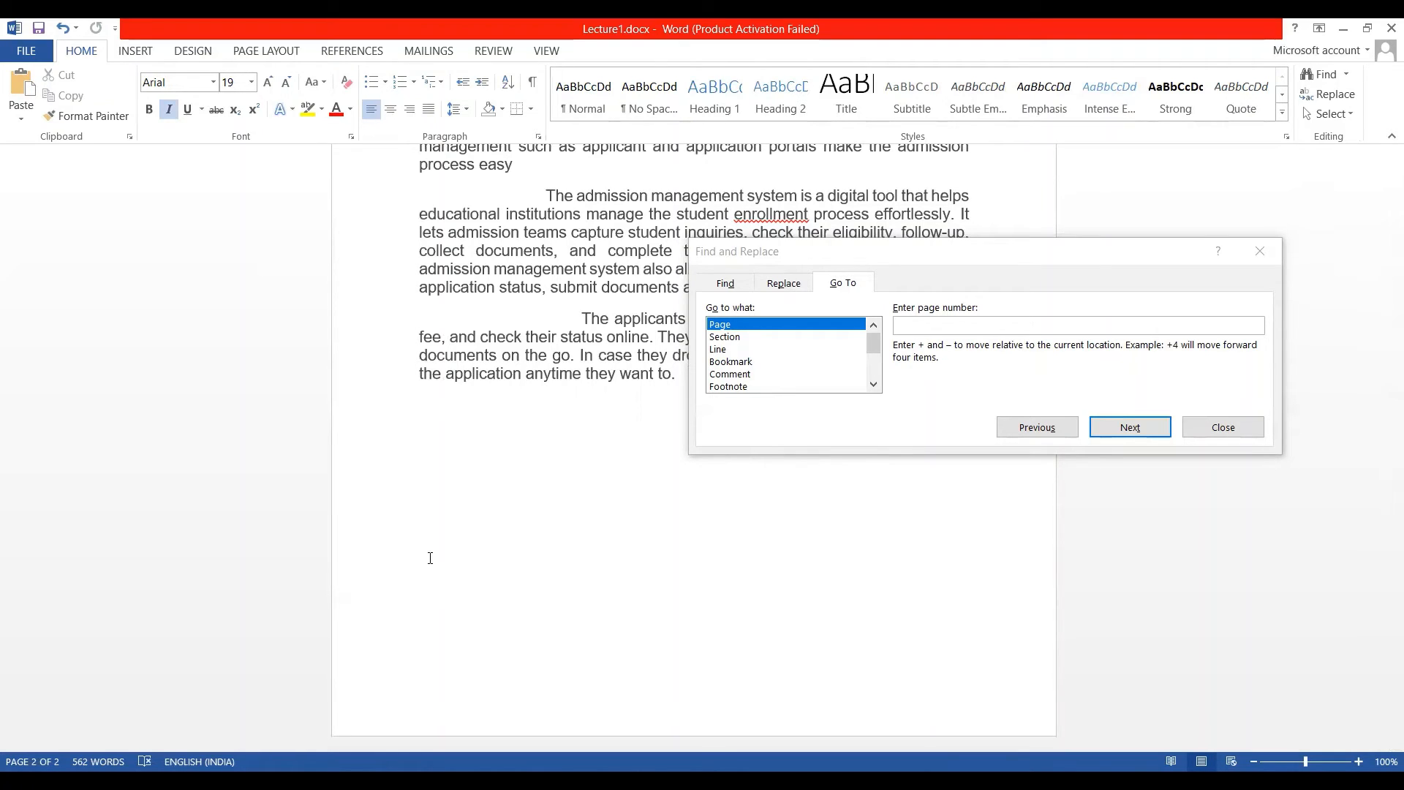
left_click(617, 430)
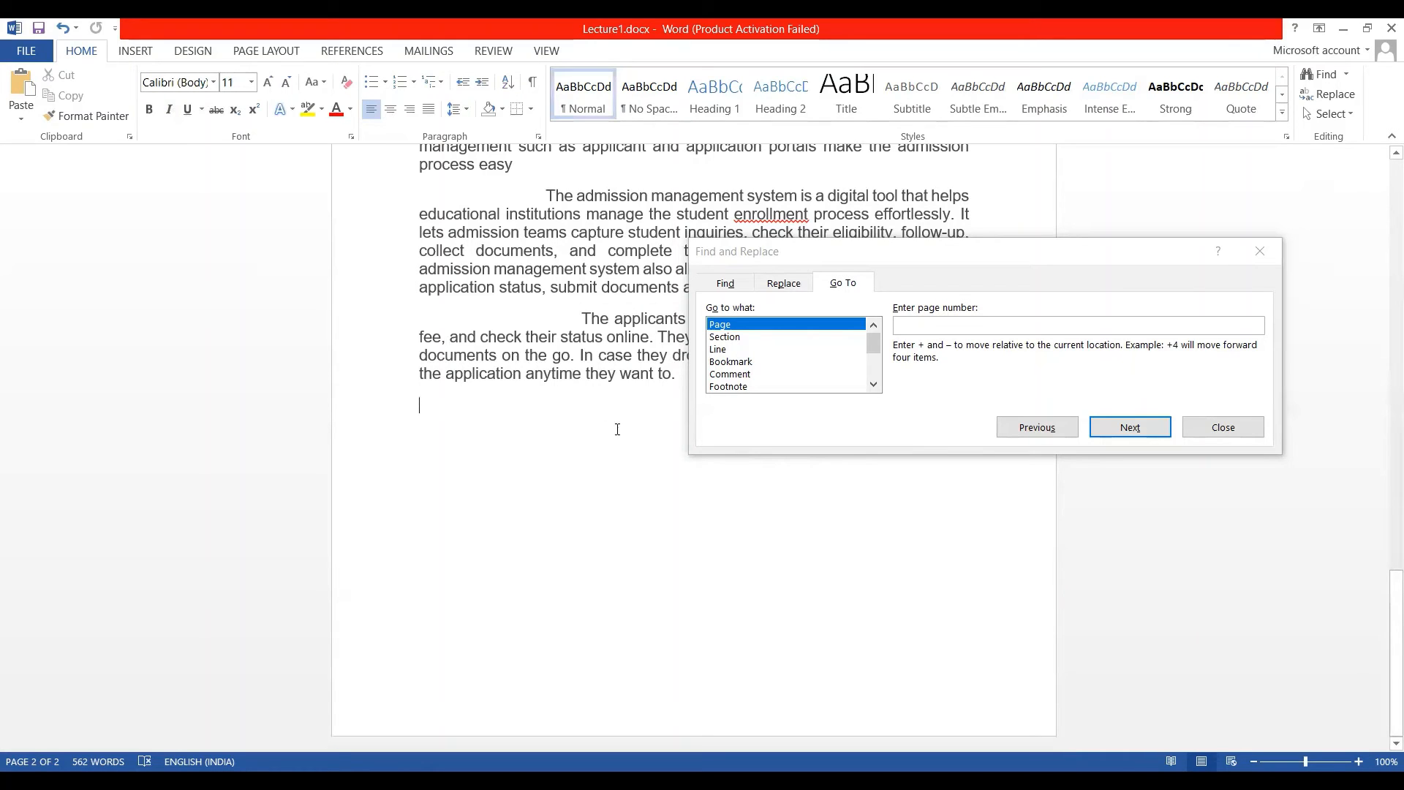
Use Go To to jump to page 1 of the document and to page 2 after it
left_click(904, 322)
type("1")
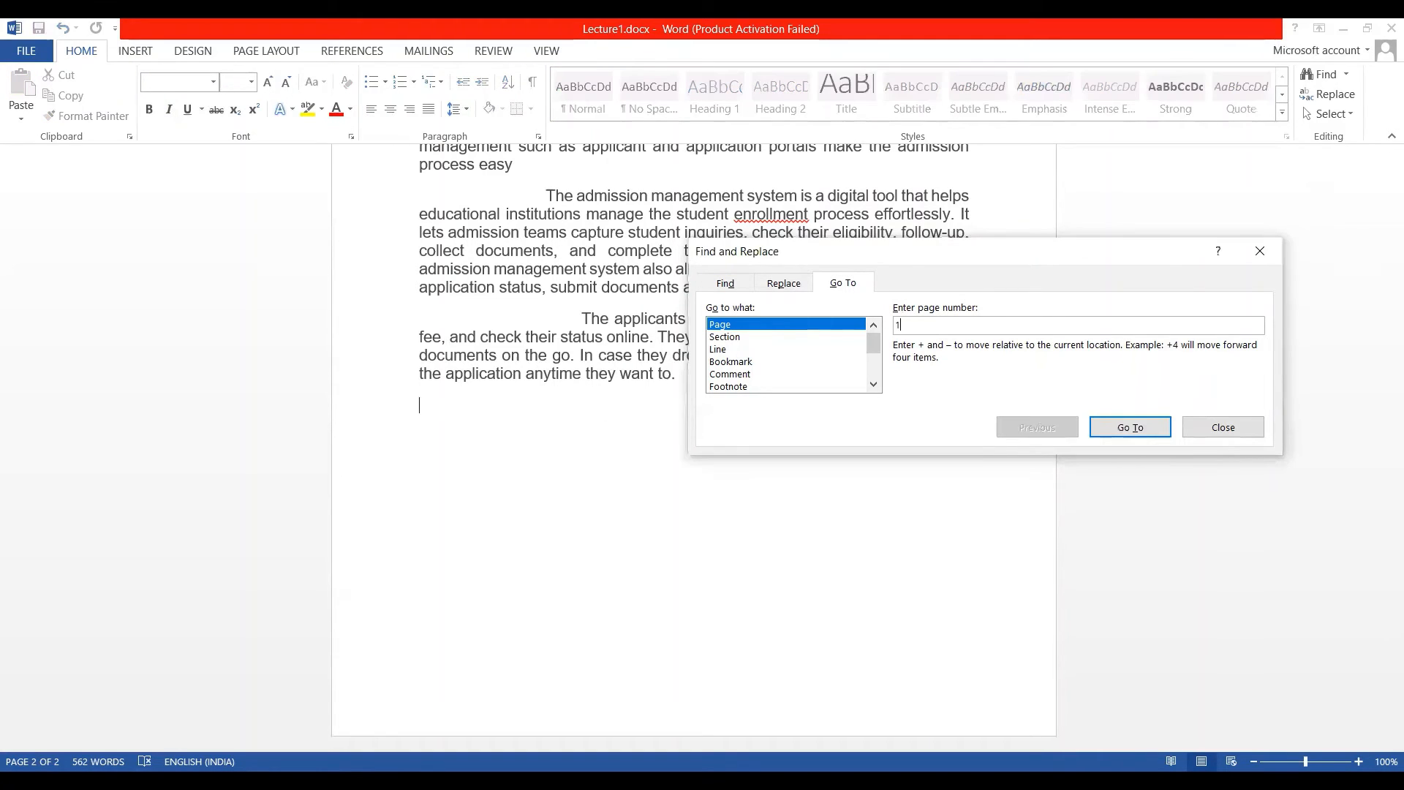
left_click(1113, 426)
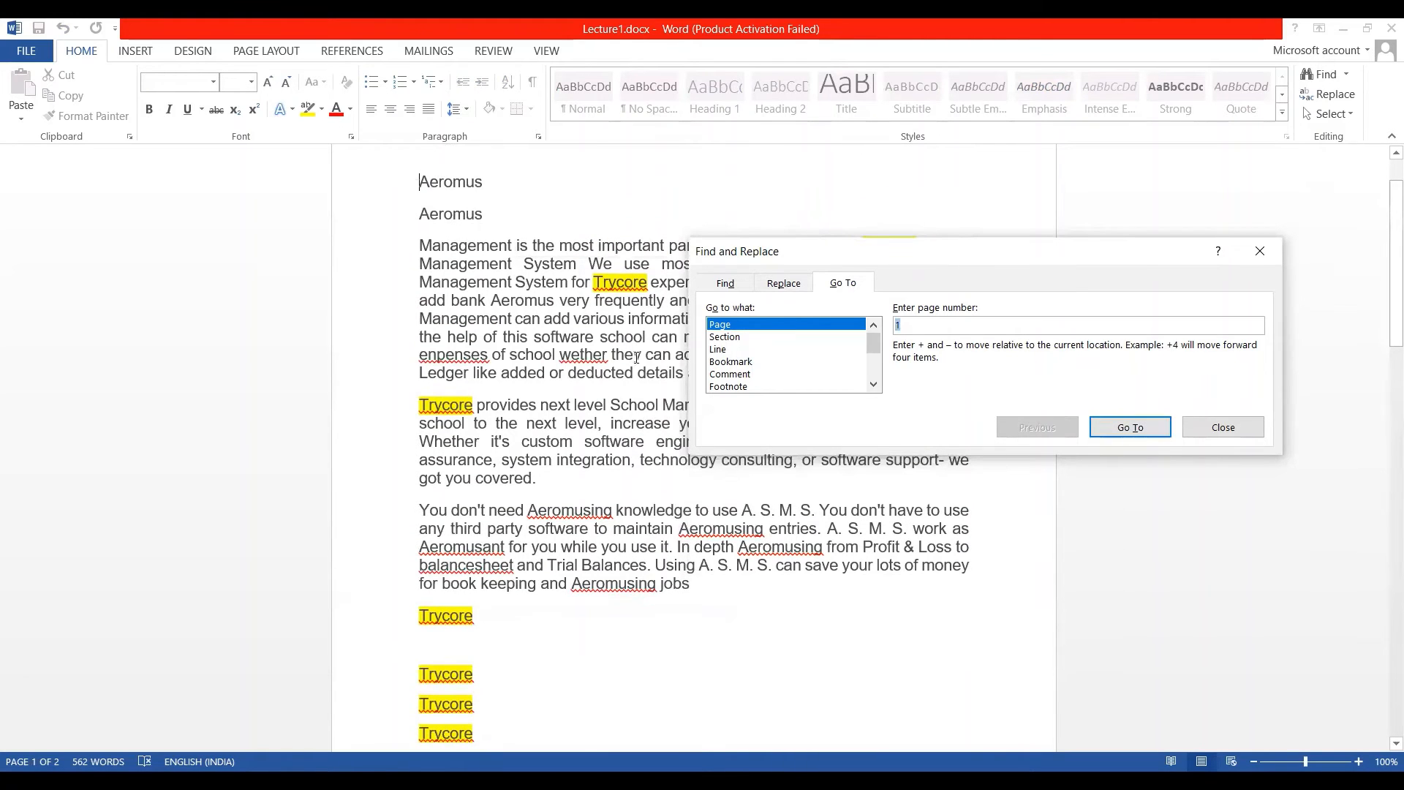
type("2")
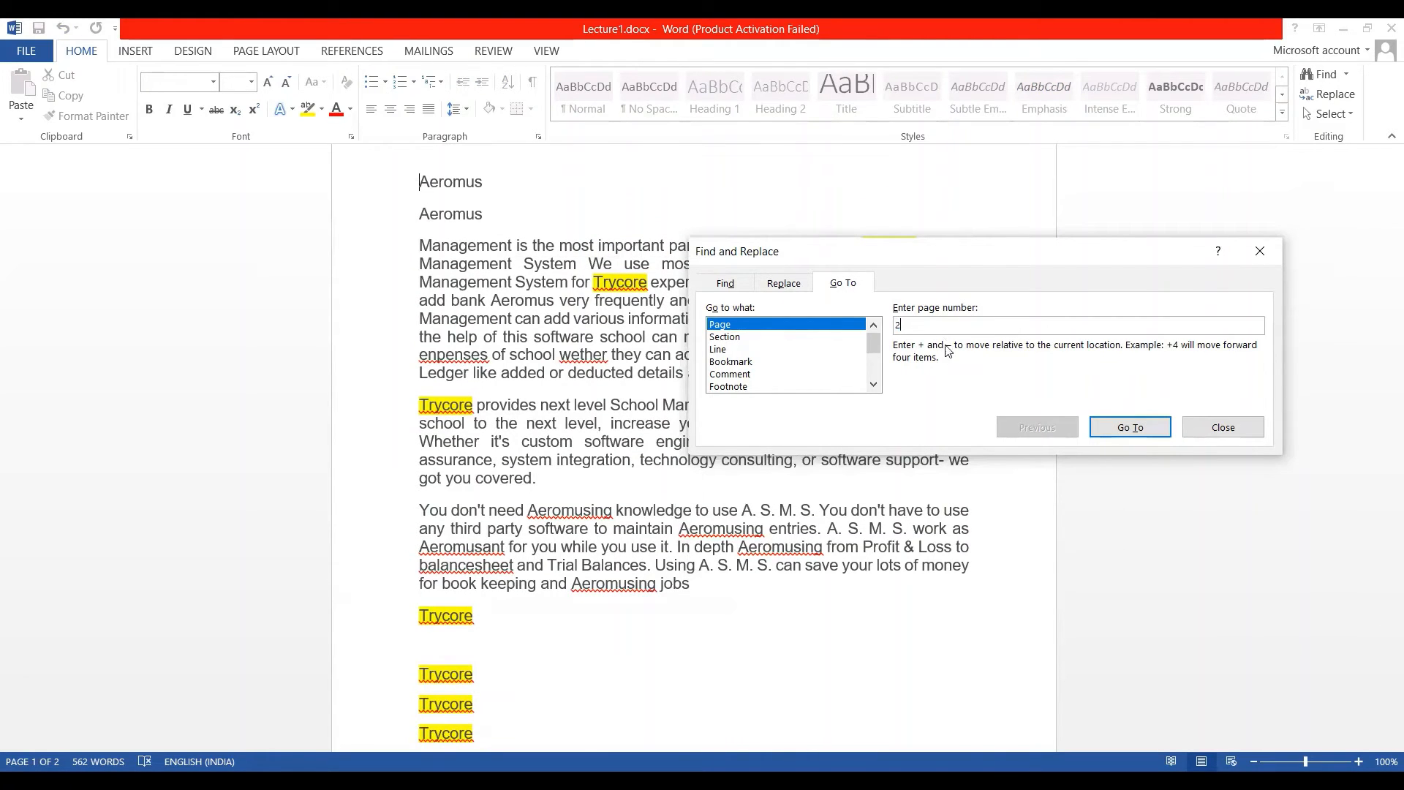
left_click(1130, 427)
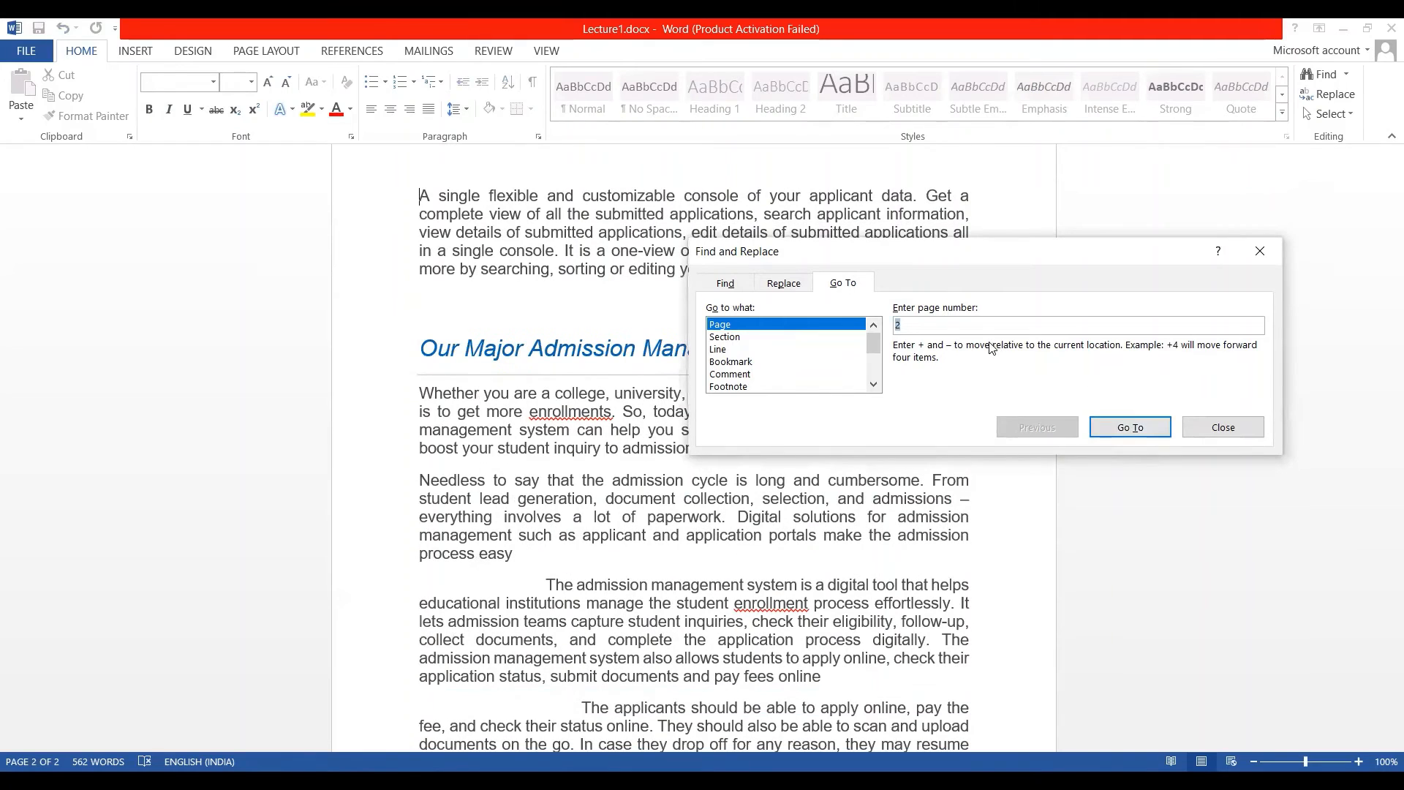
Try page number 50 as the Go To target, and return to page 1
left_click(965, 323)
key("BackSpace")
type("30")
key("BackSpace")
type("50")
left_click(1147, 432)
type("1")
left_click(1109, 424)
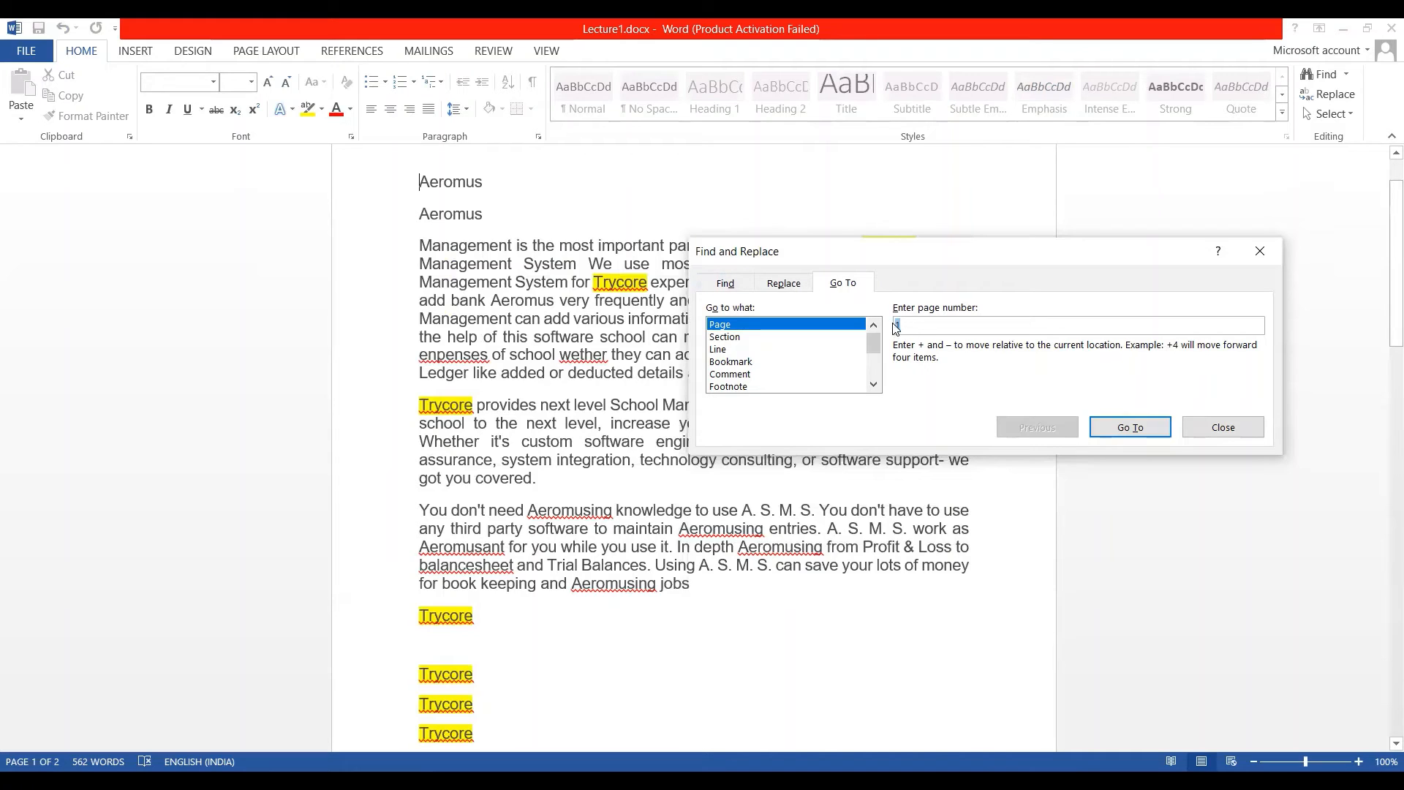
Move one page forward with the relative Go To value +1, and repeat the jump several times
type("+1")
left_click(1130, 428)
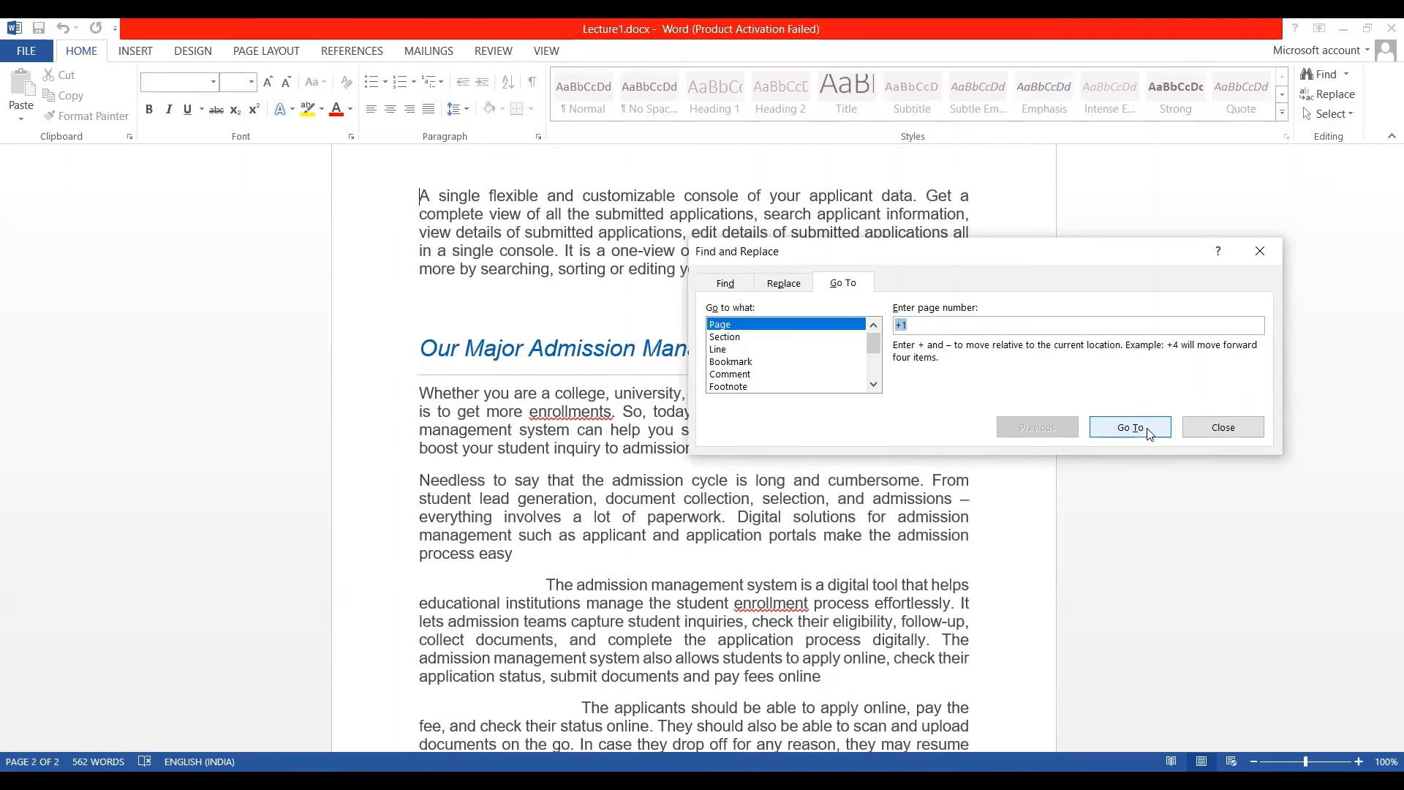
left_click(1131, 432)
left_click(1130, 431)
left_click(1130, 431)
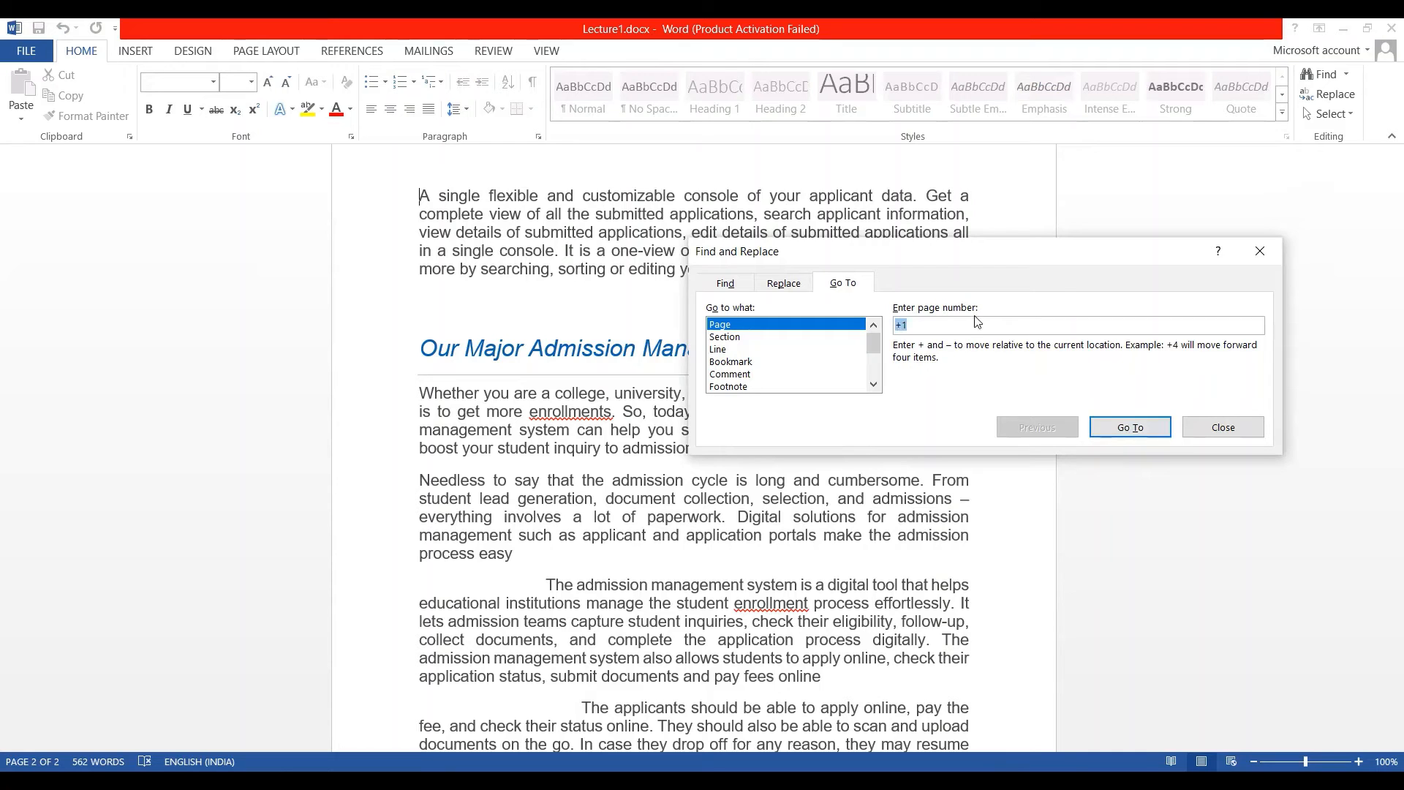
Move one page back from page 2 with the relative Go To value -1
left_click(902, 324)
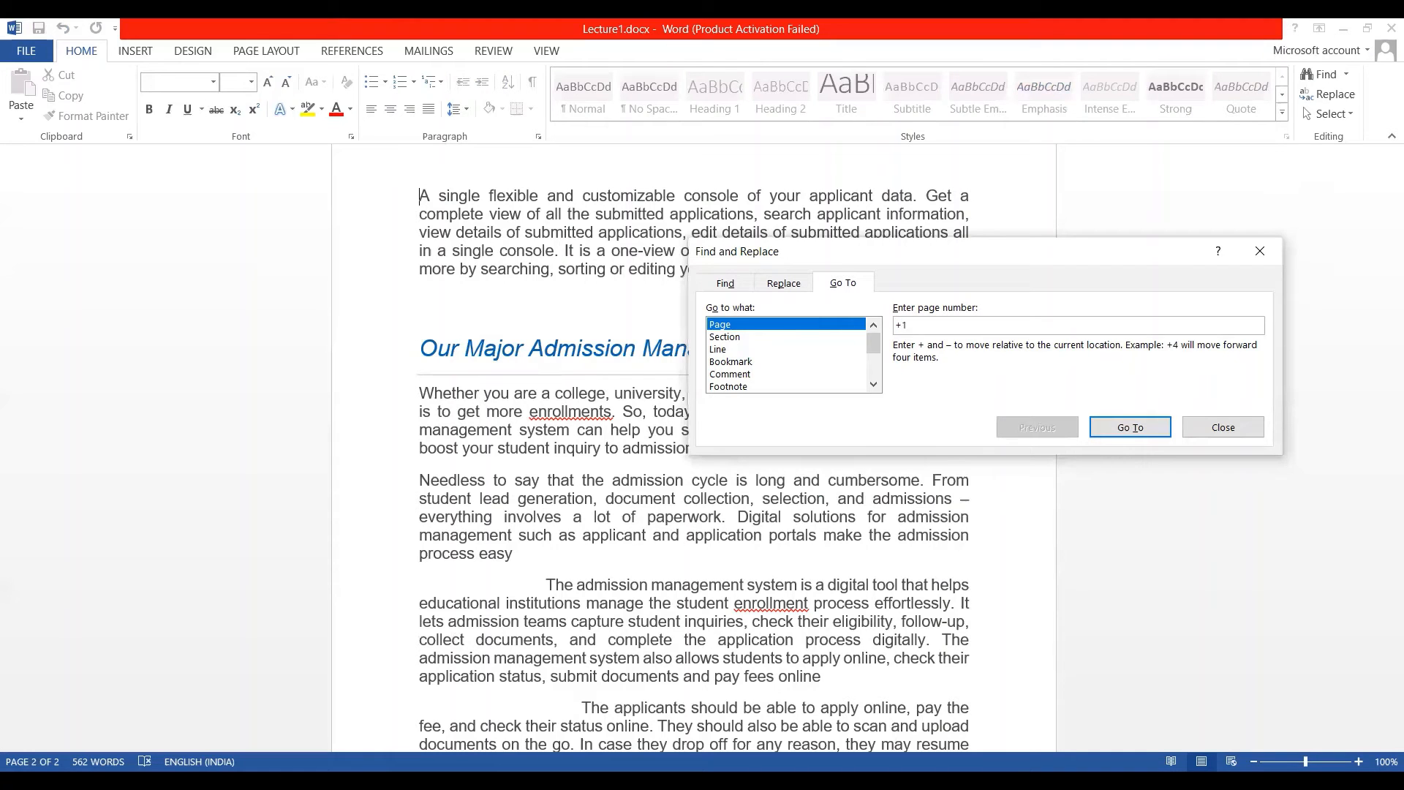
key("BackSpace")
type("-")
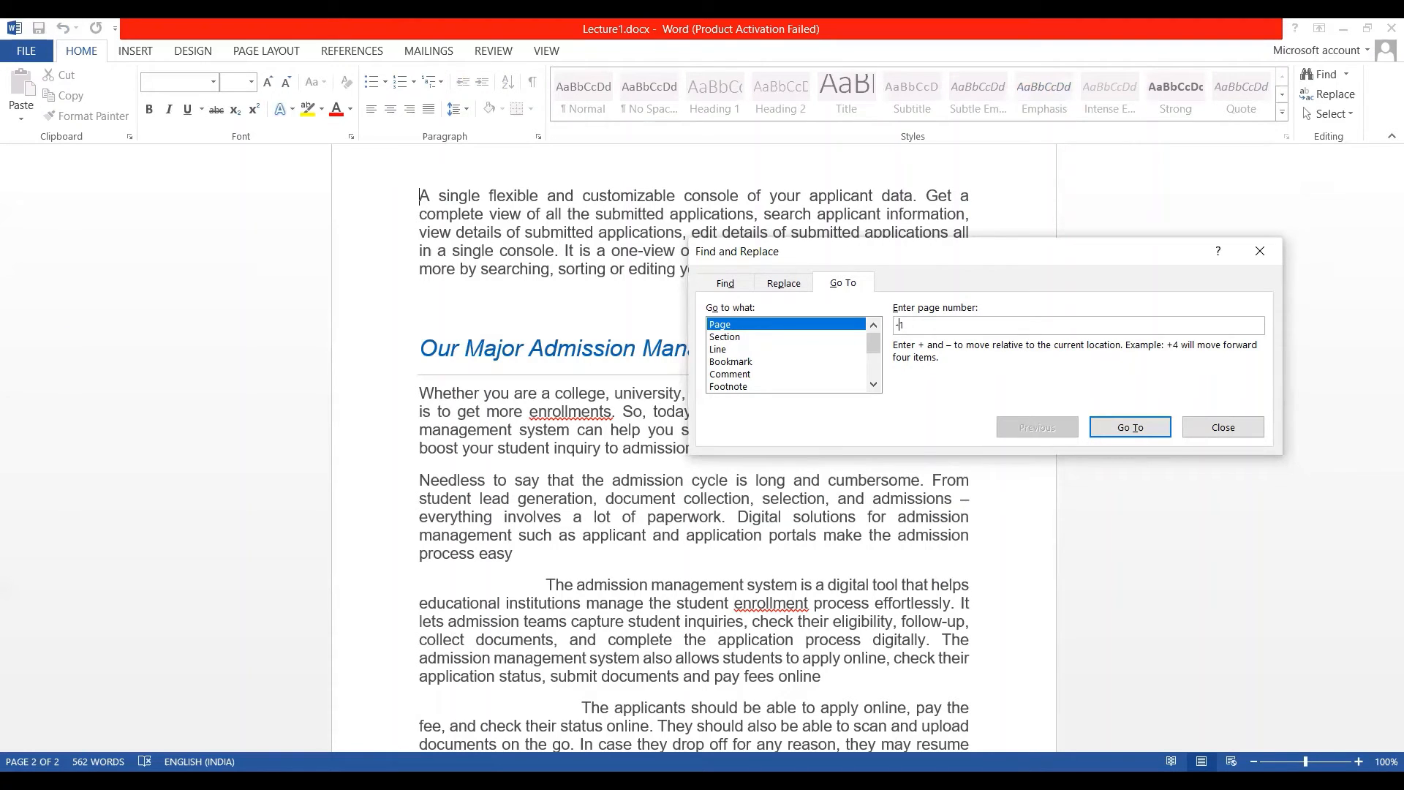
left_click(1117, 432)
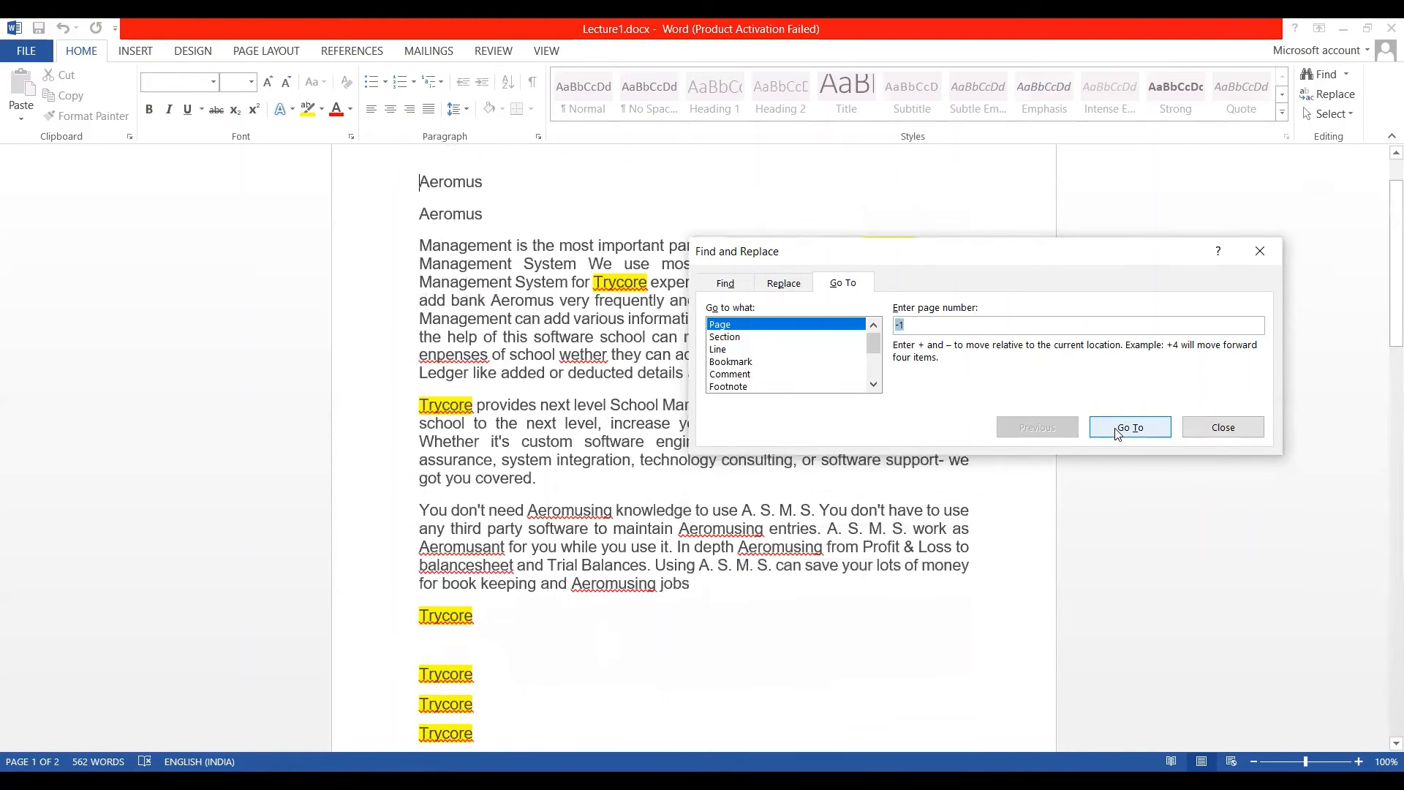
Replace the relative Go To value with page number 2 and jump to that page
left_click(899, 325)
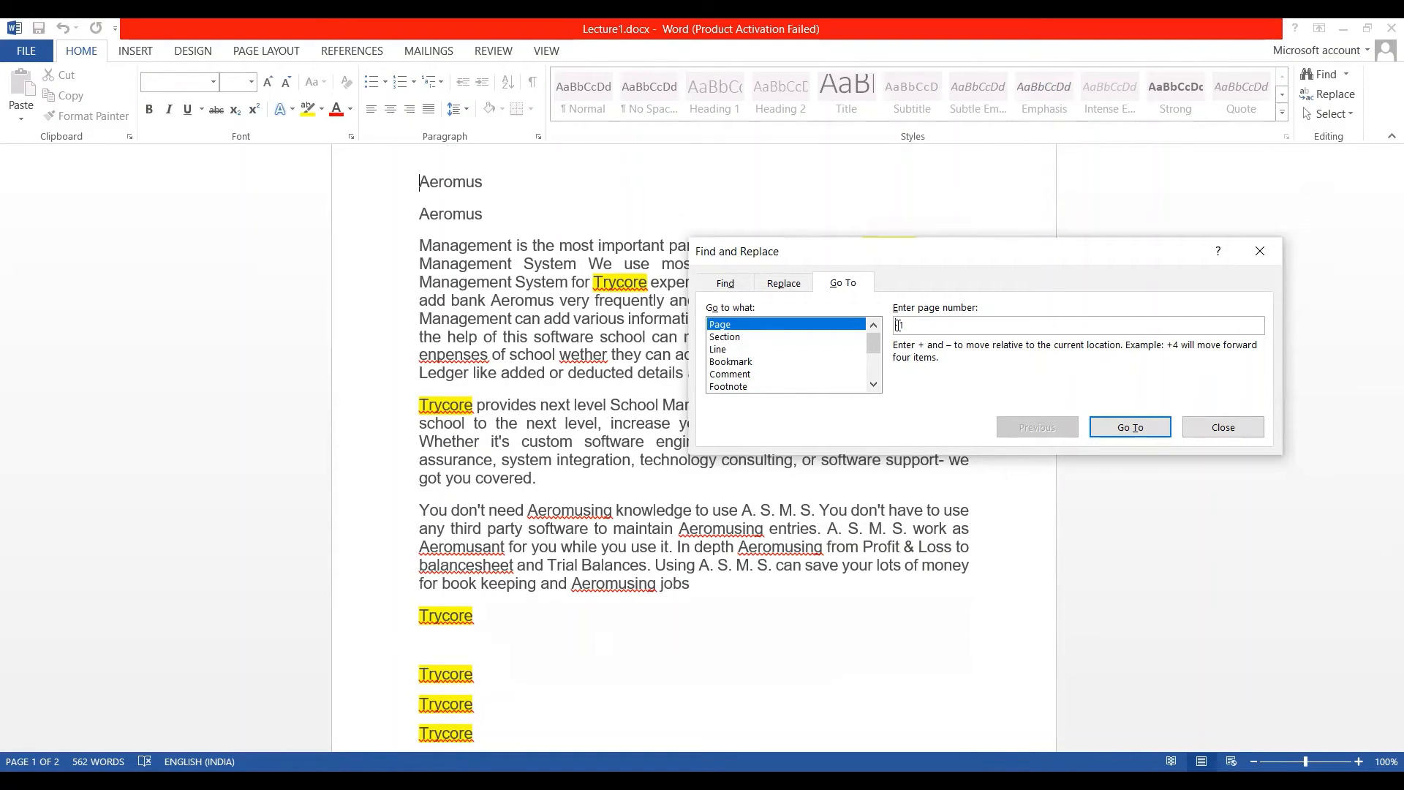
left_click_drag(900, 325, 905, 327)
left_click(907, 326)
key("BackSpace")
key("BackSpace")
type("2")
left_click(1120, 427)
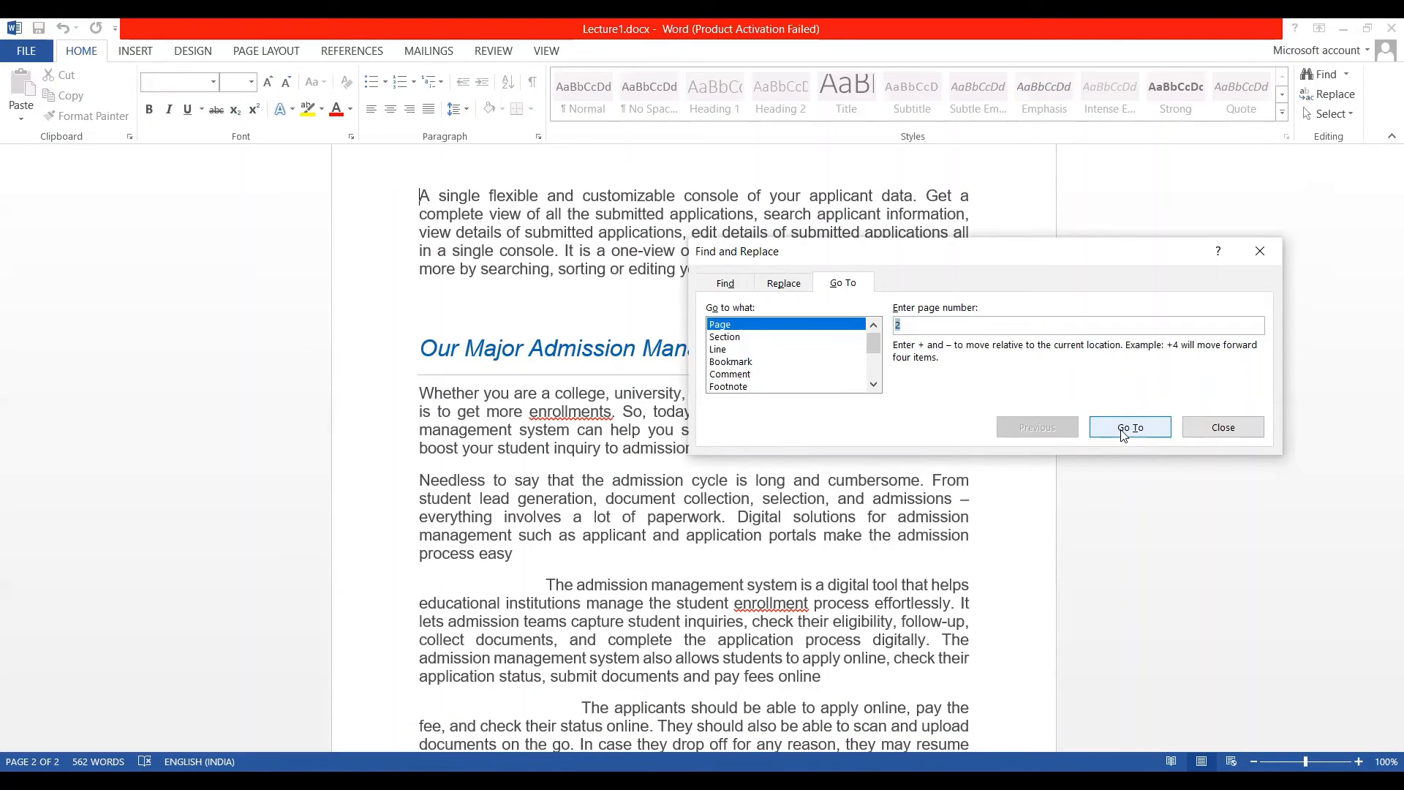
Place the cursor at the end of the first Aeromus line and use Go To to jump to line 20
left_click(721, 350)
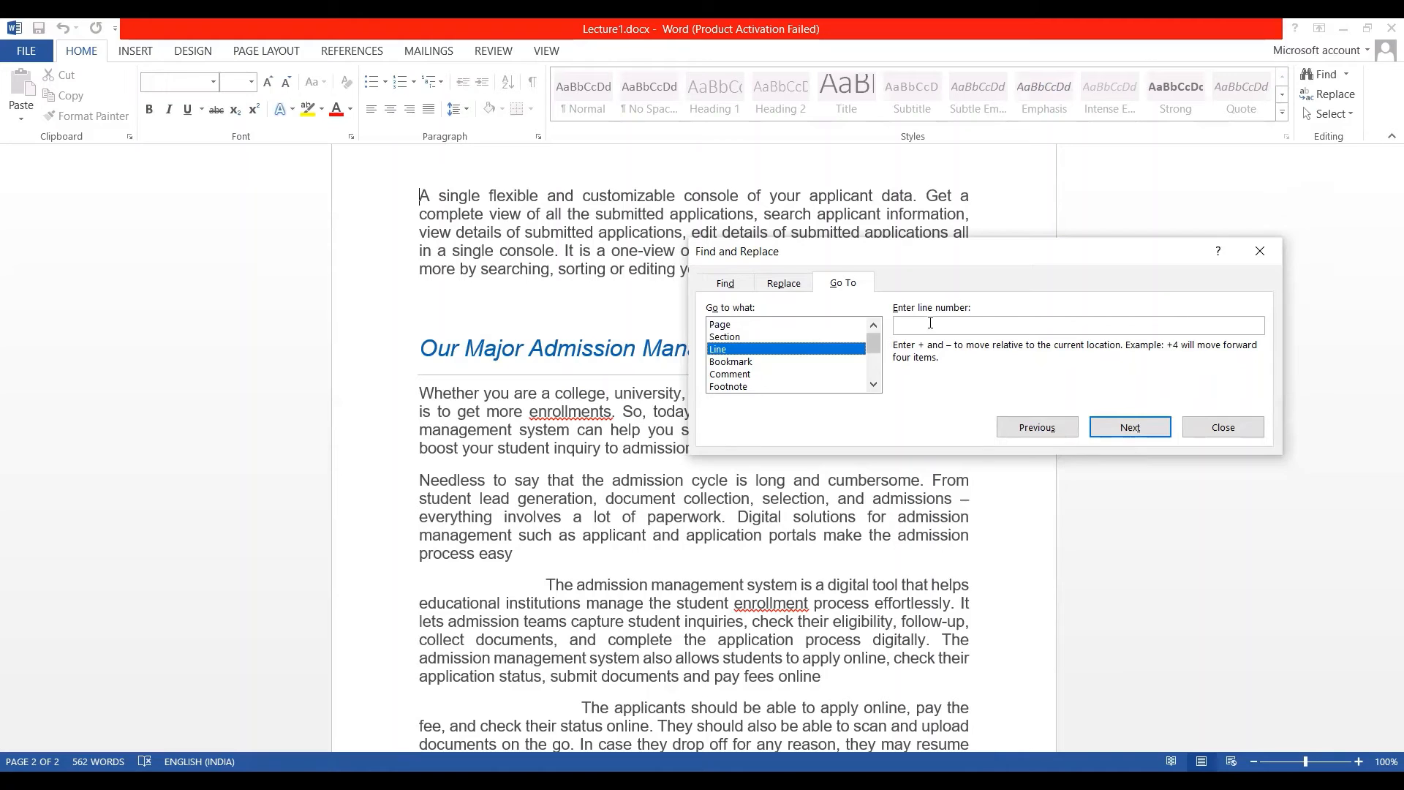
scroll(521, 239, "up", 10)
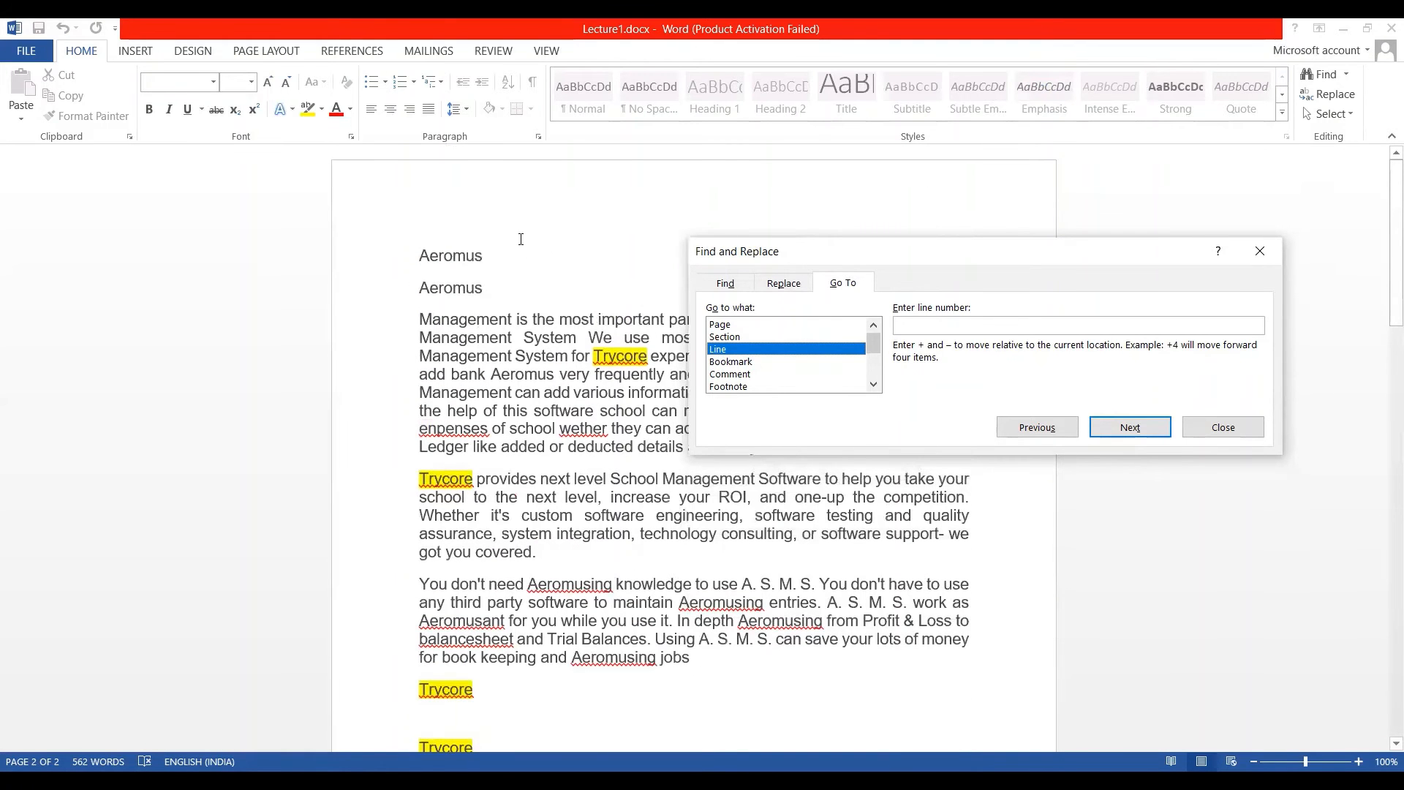
left_click(501, 254)
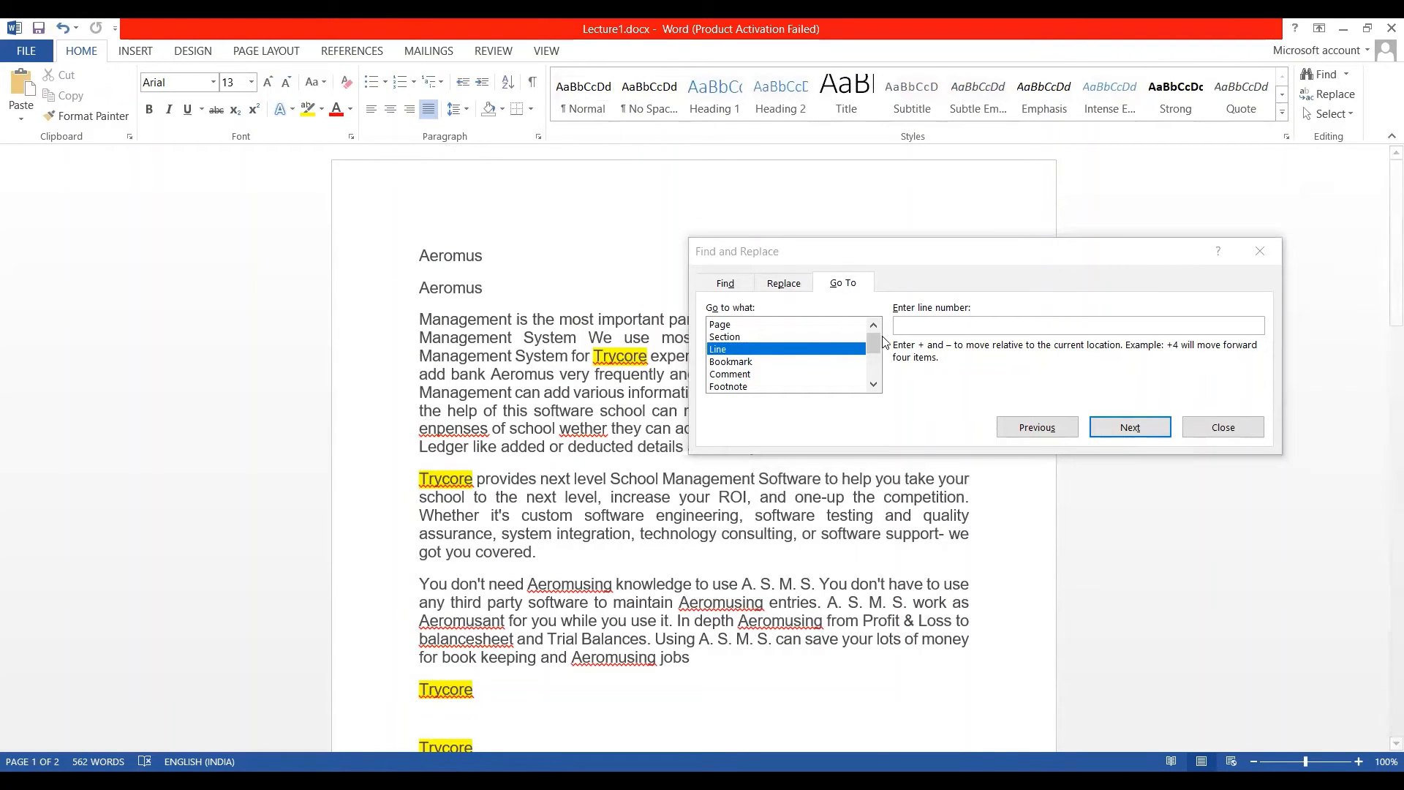
left_click(925, 324)
type("20")
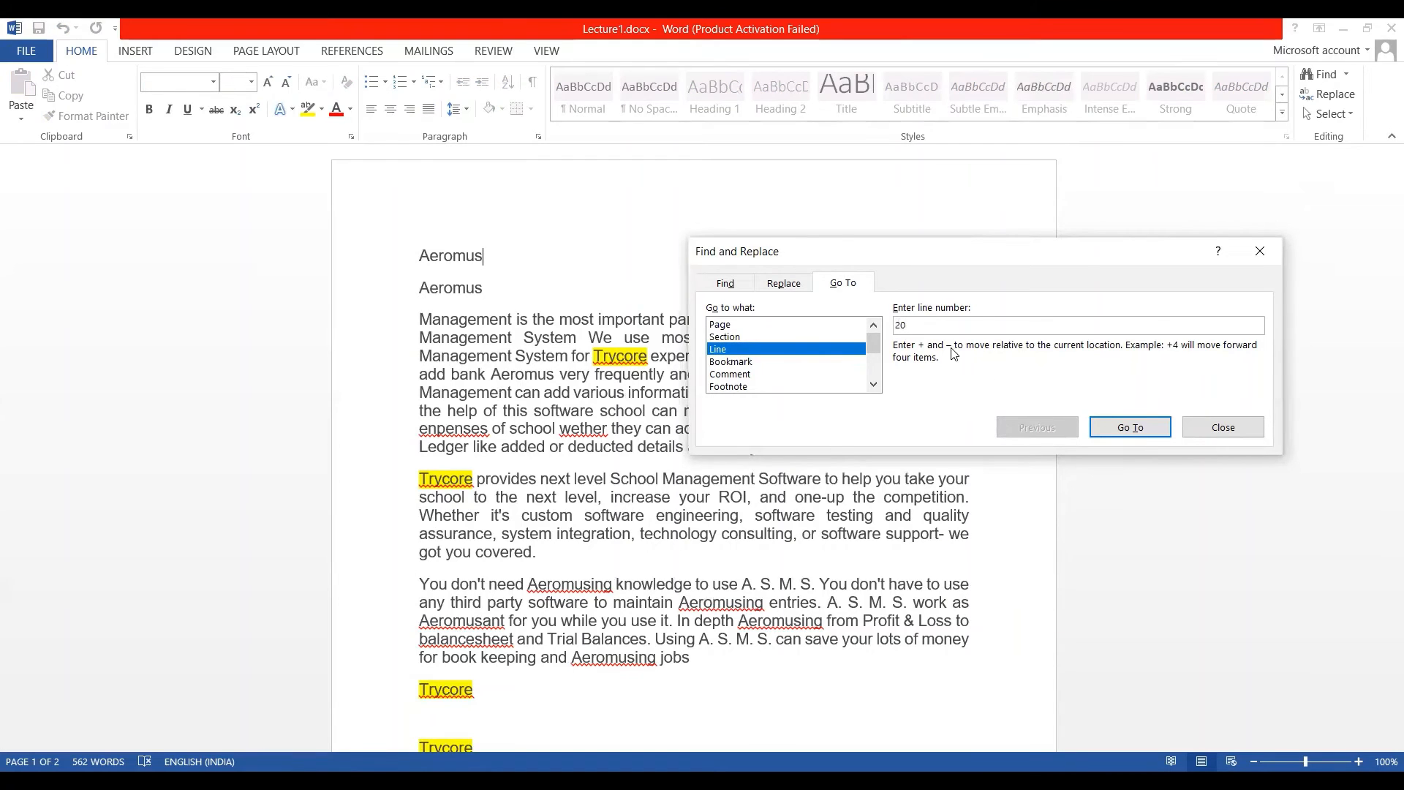
left_click(1127, 426)
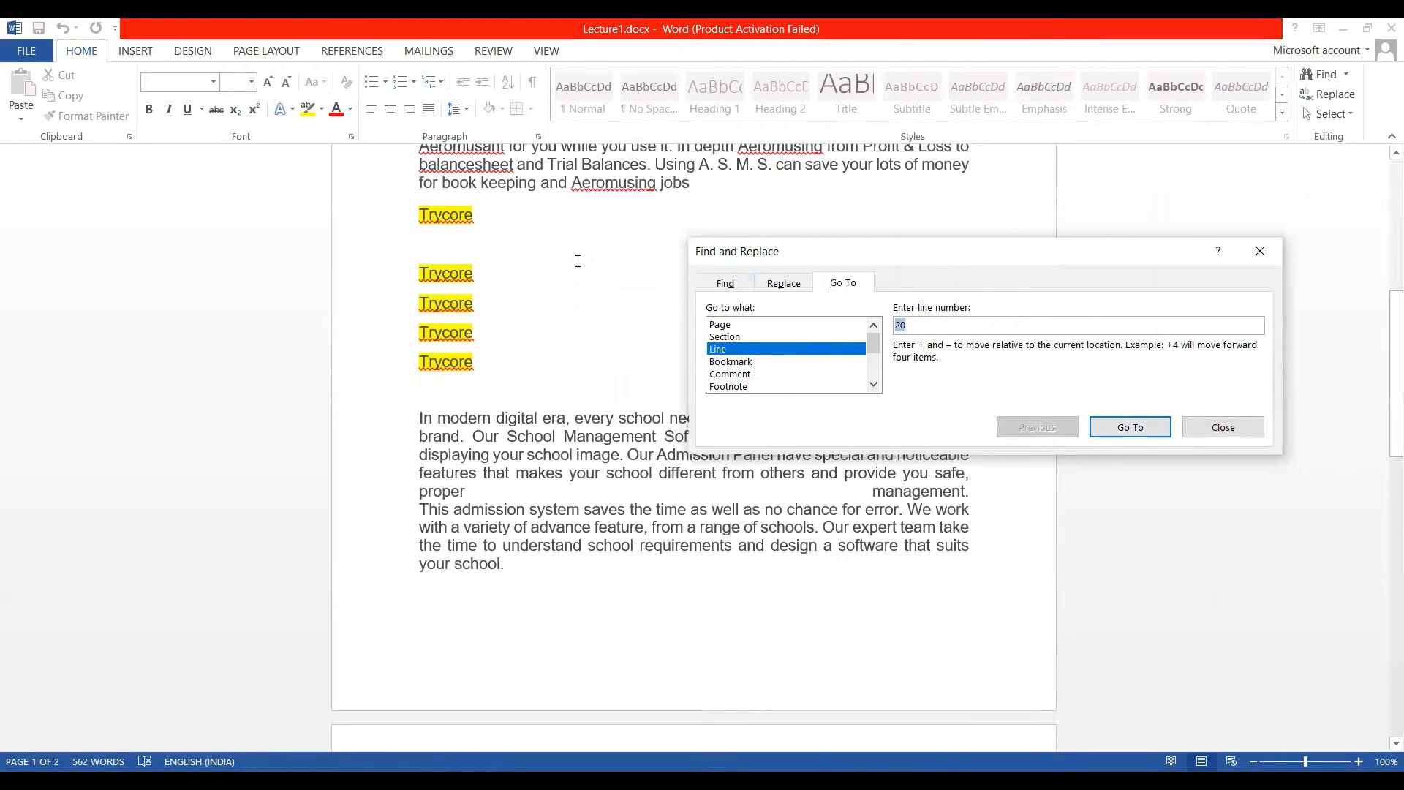
Move two lines forward with the relative Go To value +2, repeating the jump down into page 2
left_click(925, 326)
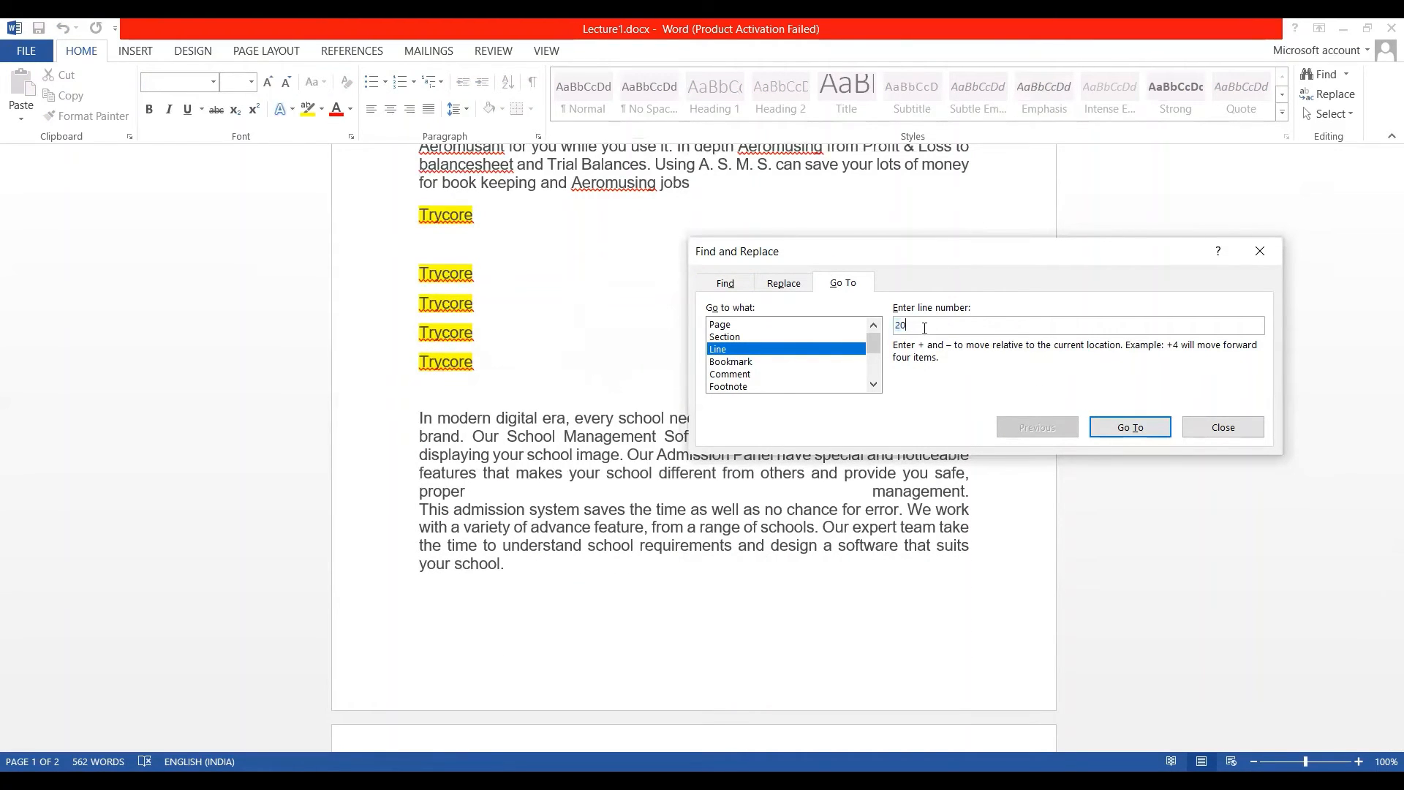
key("BackSpace")
key("BackSpace")
type("+2")
left_click(1130, 428)
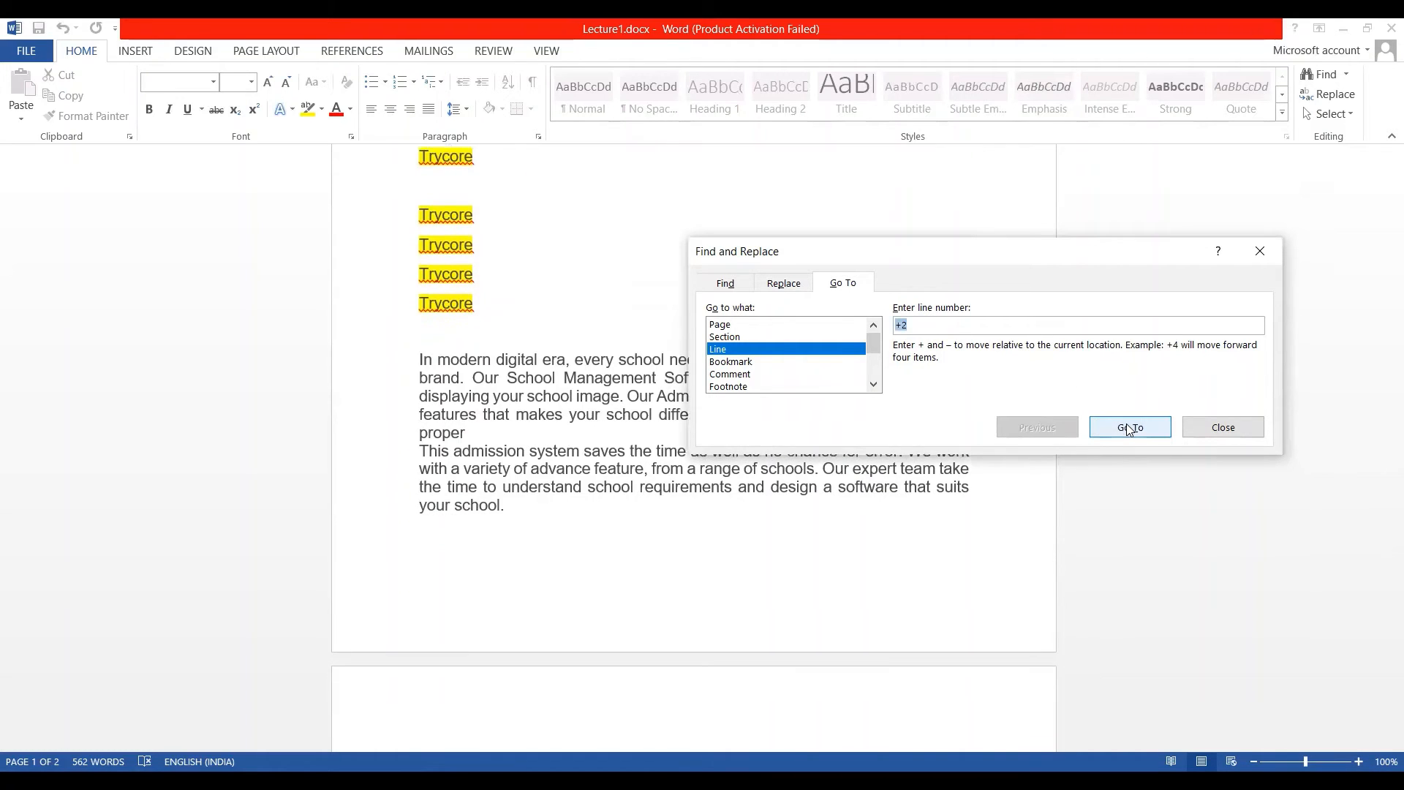
left_click(1130, 428)
left_click(1130, 428)
left_click(1130, 428)
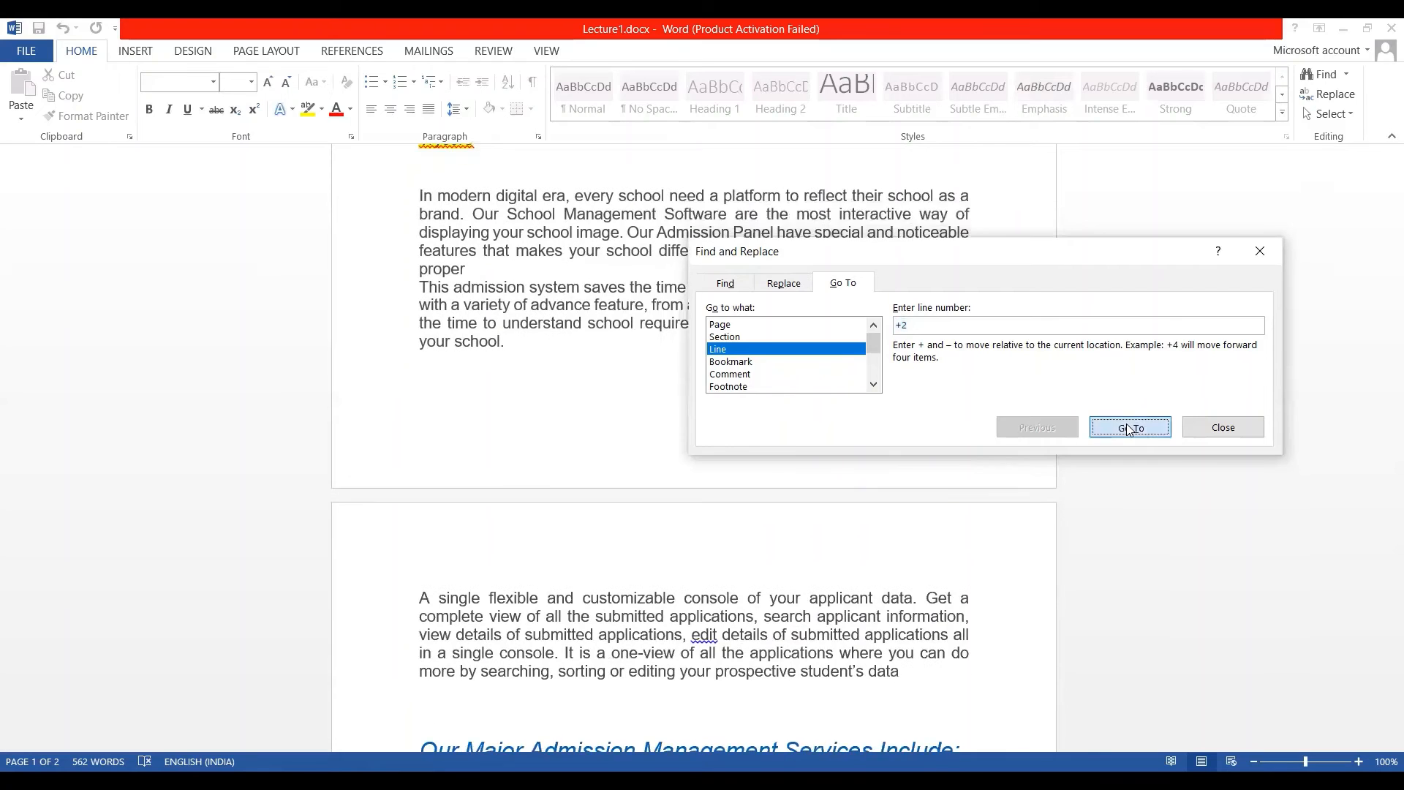
left_click(1130, 428)
left_click(1130, 428)
left_click(1130, 428)
left_click(1130, 428)
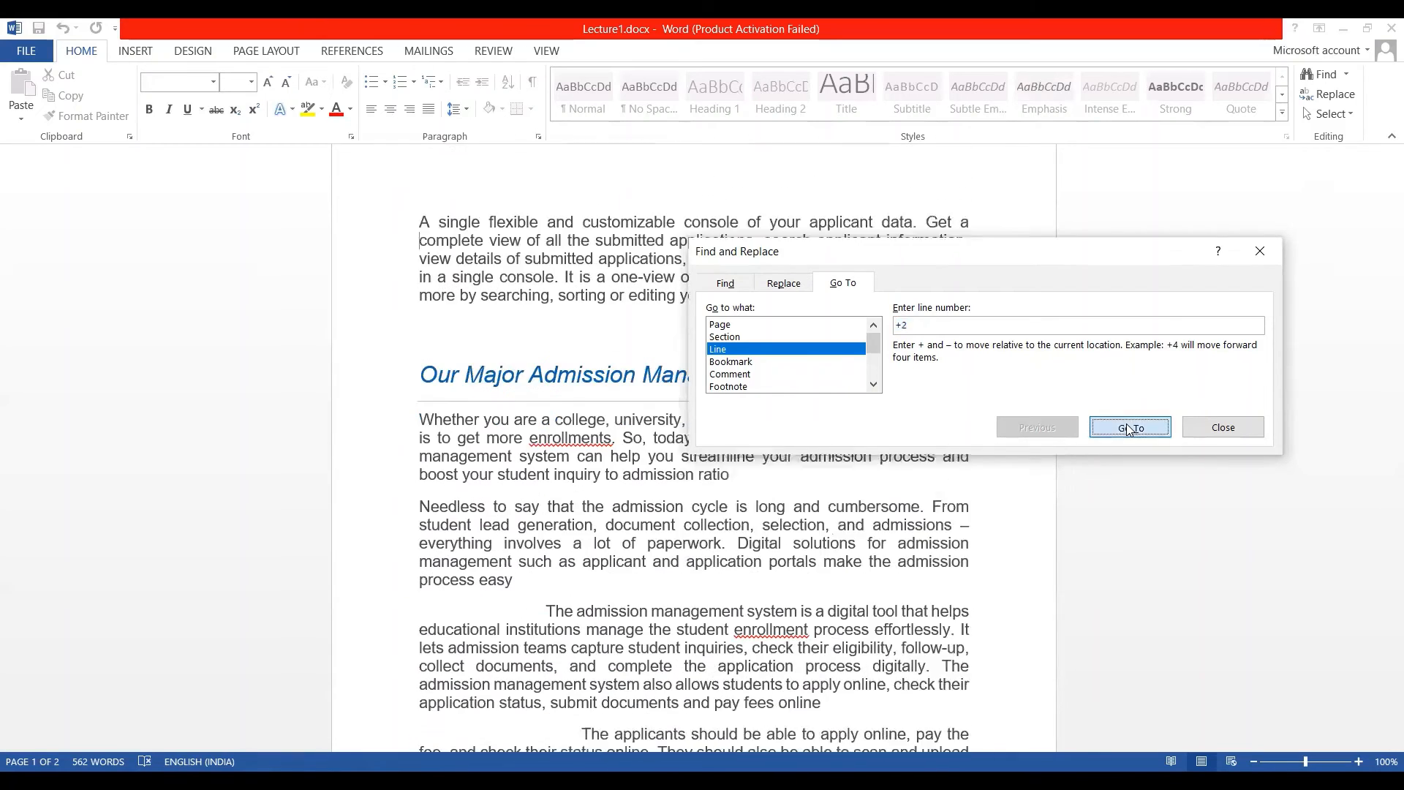
left_click(1130, 428)
left_click(1130, 428)
left_click(1130, 428)
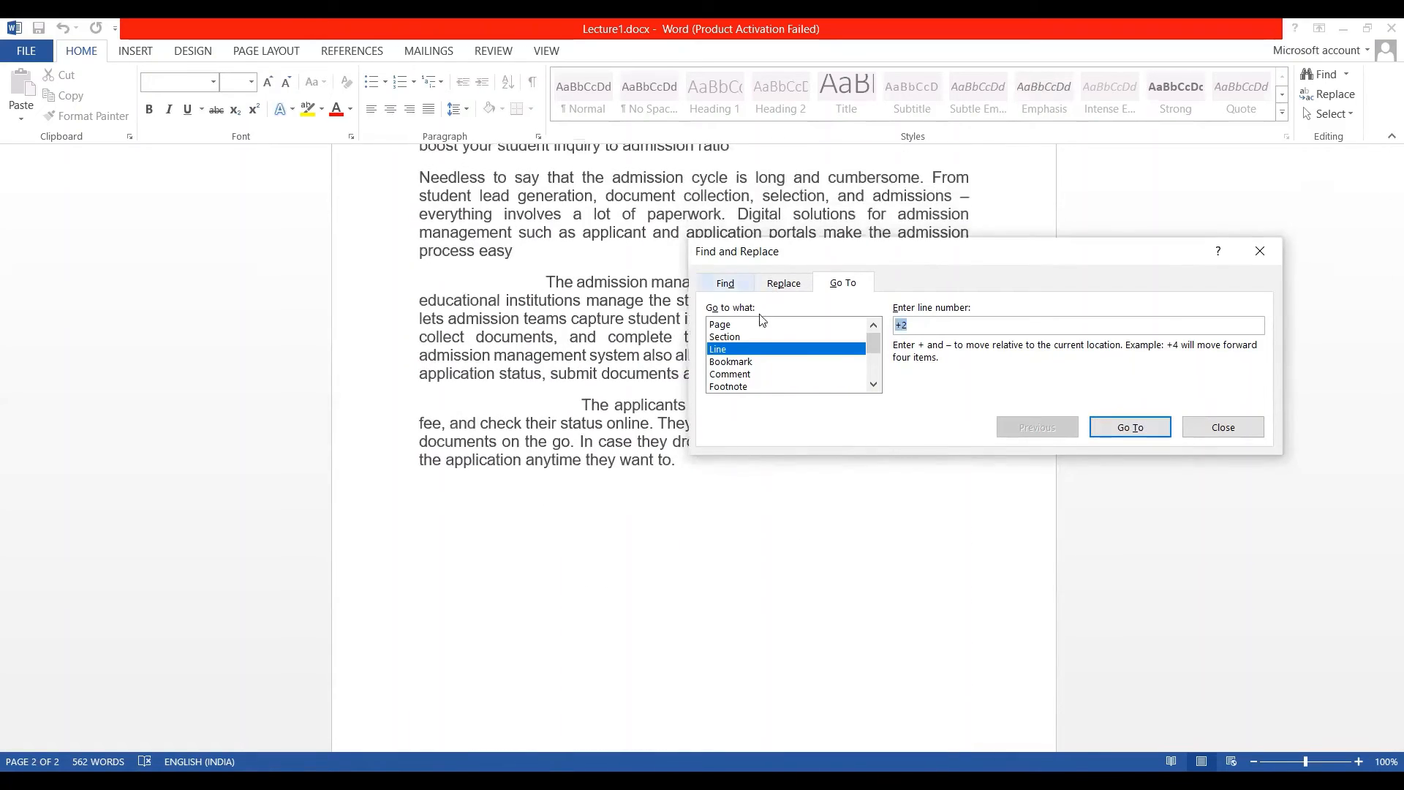
Look through the Section, Bookmark and Table targets of Go To, and close the Find and Replace dialog
left_click(732, 338)
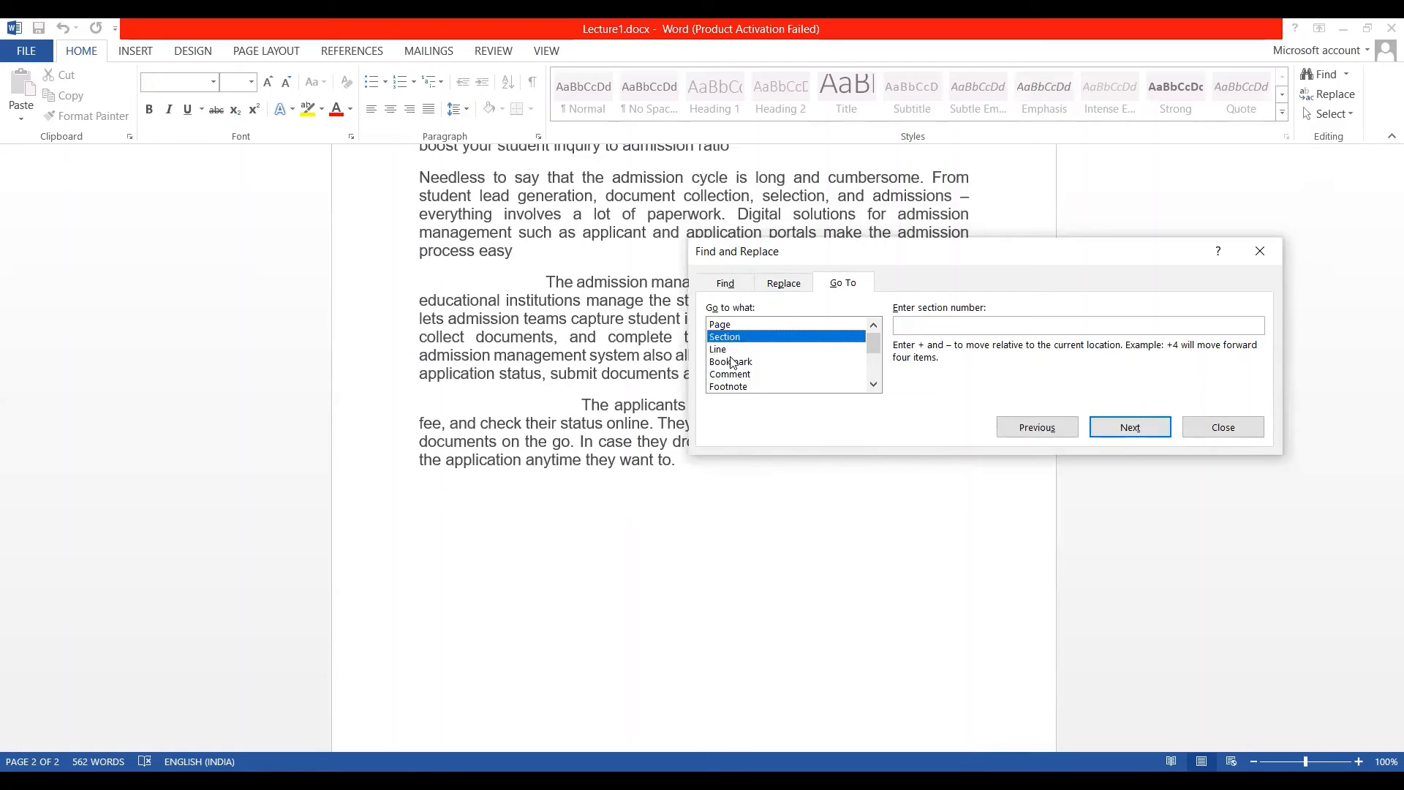
left_click(731, 362)
scroll(733, 363, "down", 1)
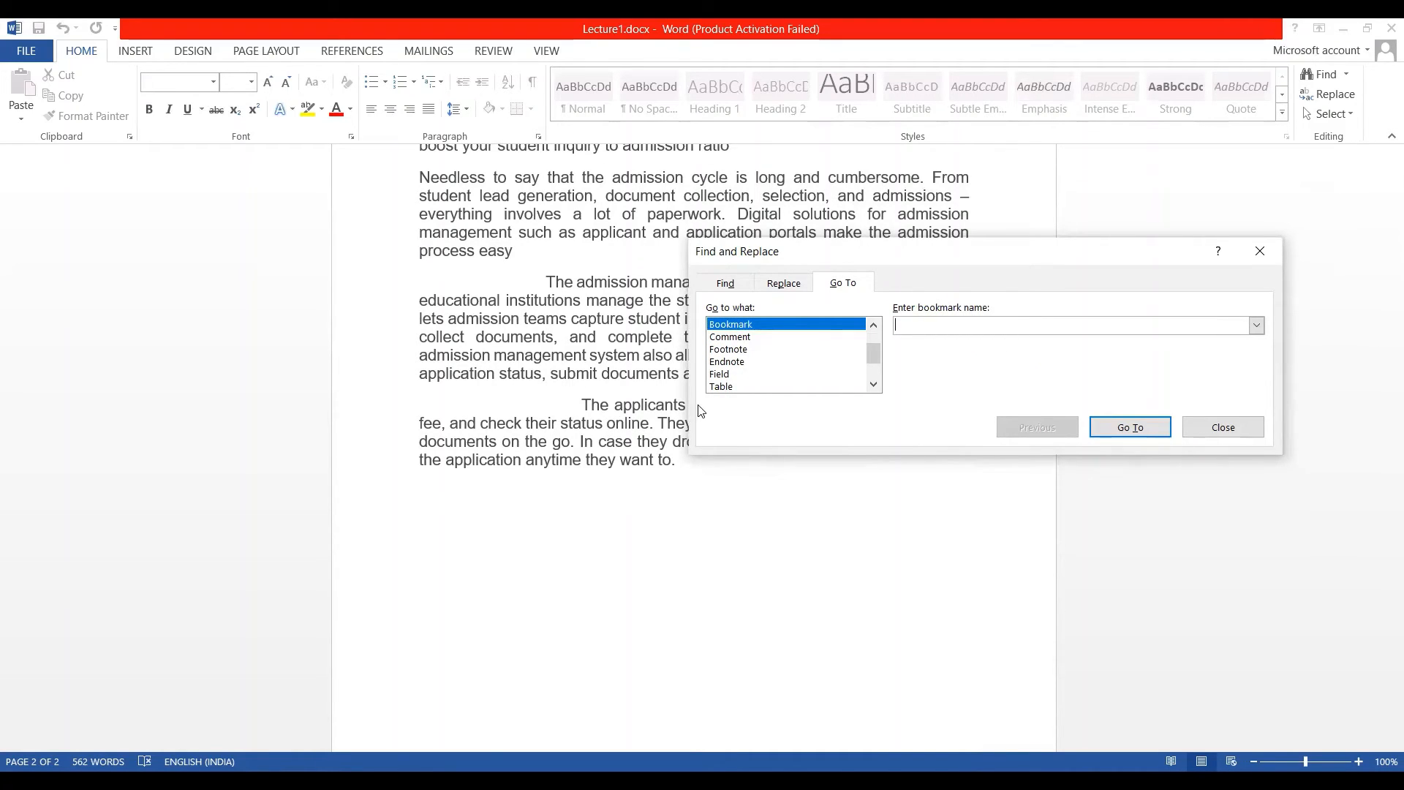
left_click(722, 386)
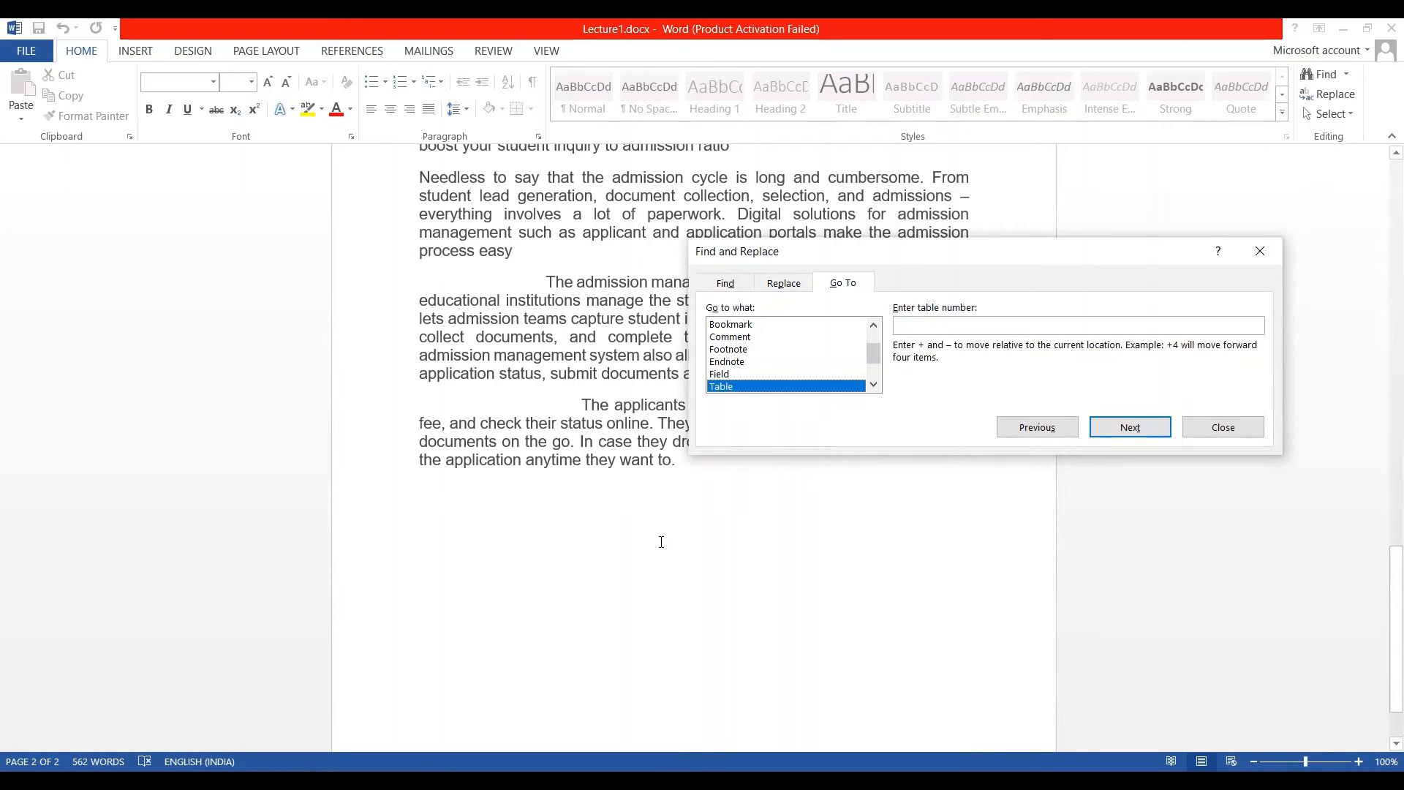
left_click(973, 324)
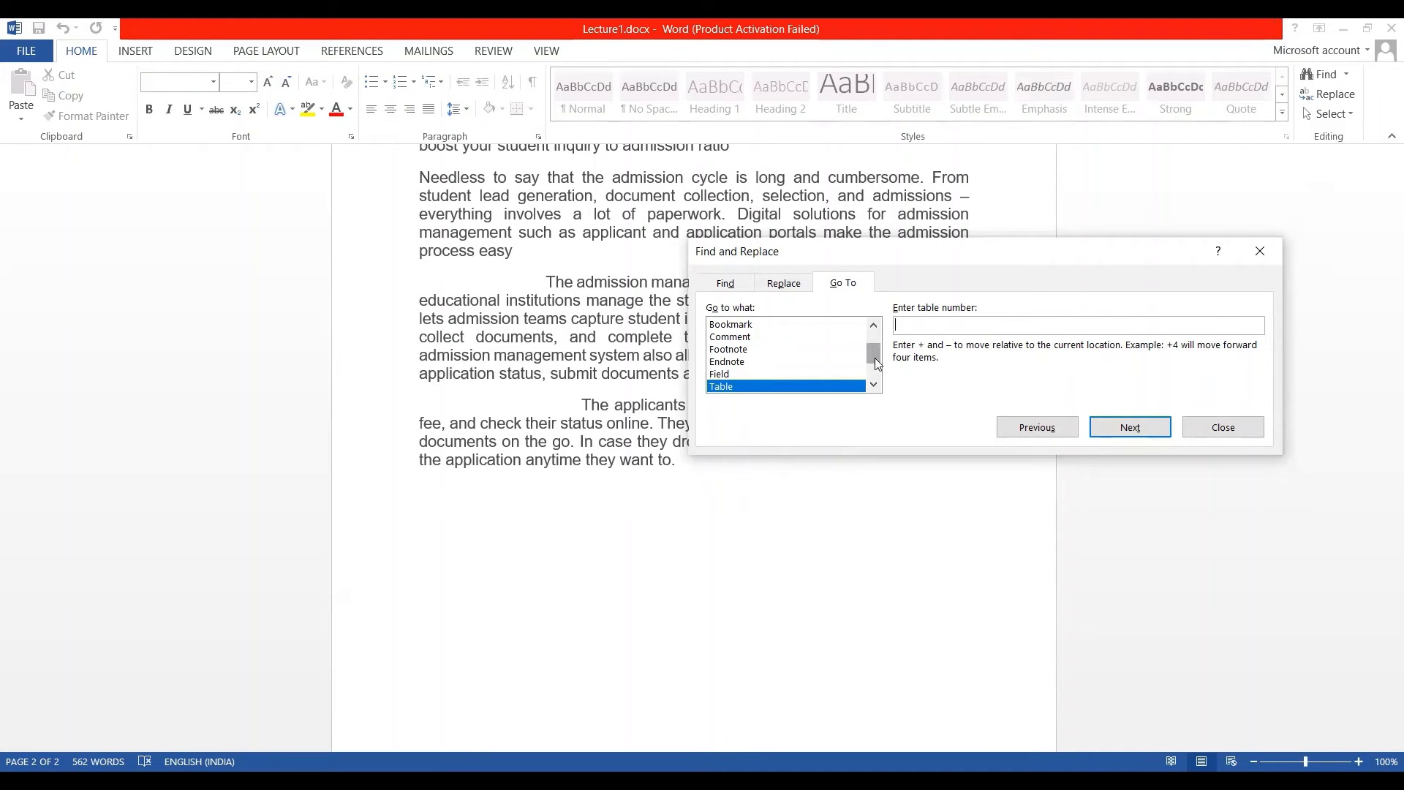
left_click_drag(875, 358, 863, 323)
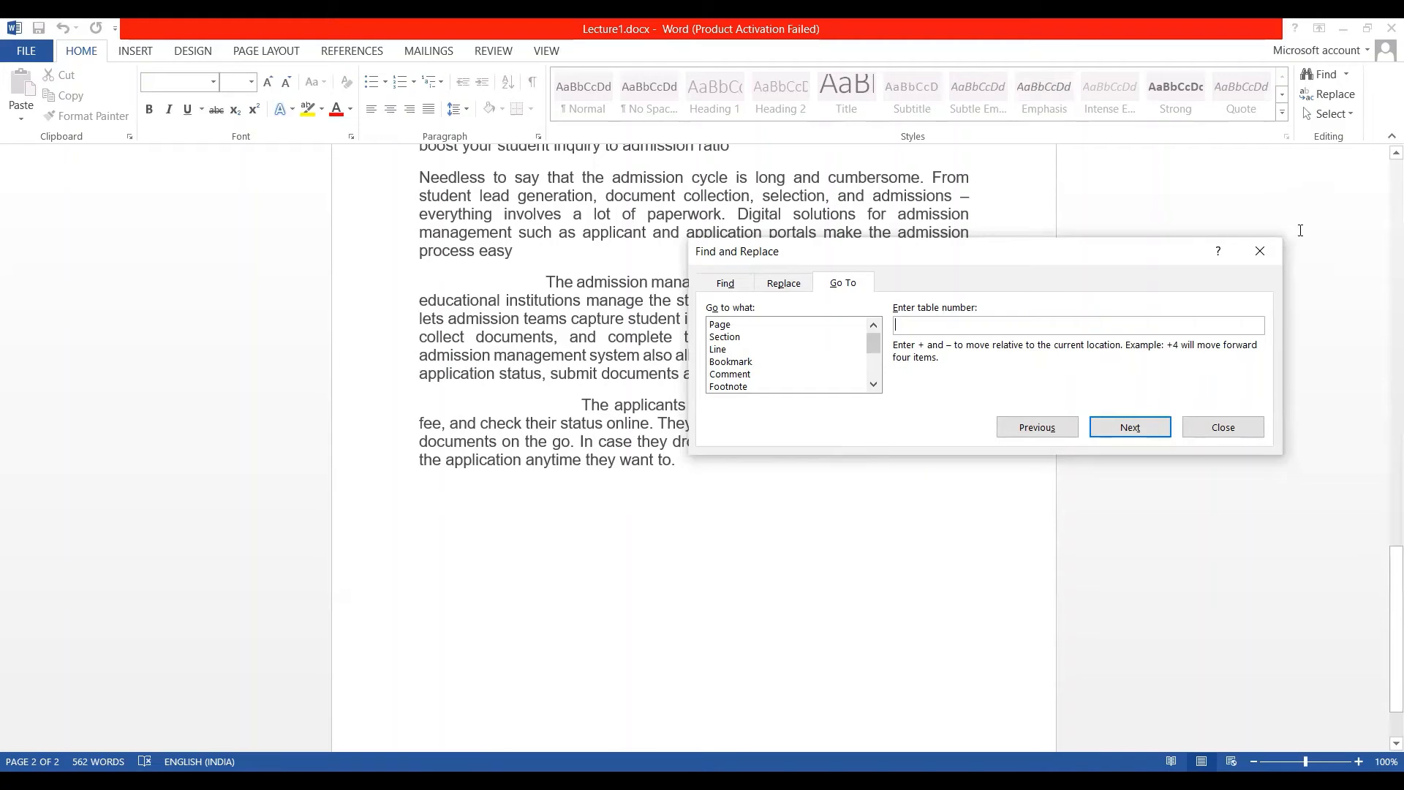
left_click(1261, 251)
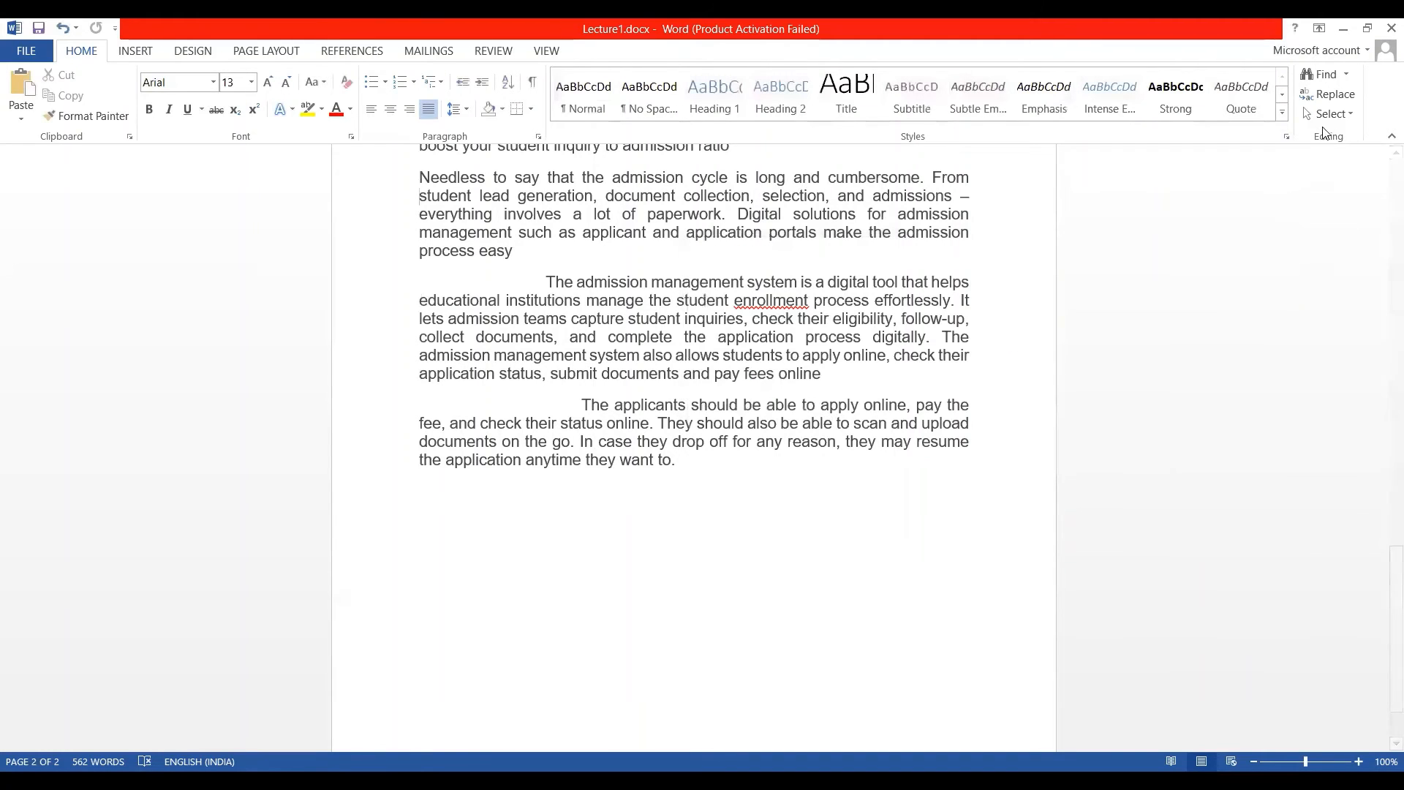
Look at the Select options, select the document's entire content, review it up to page 1, and clear the selection
left_click(1343, 117)
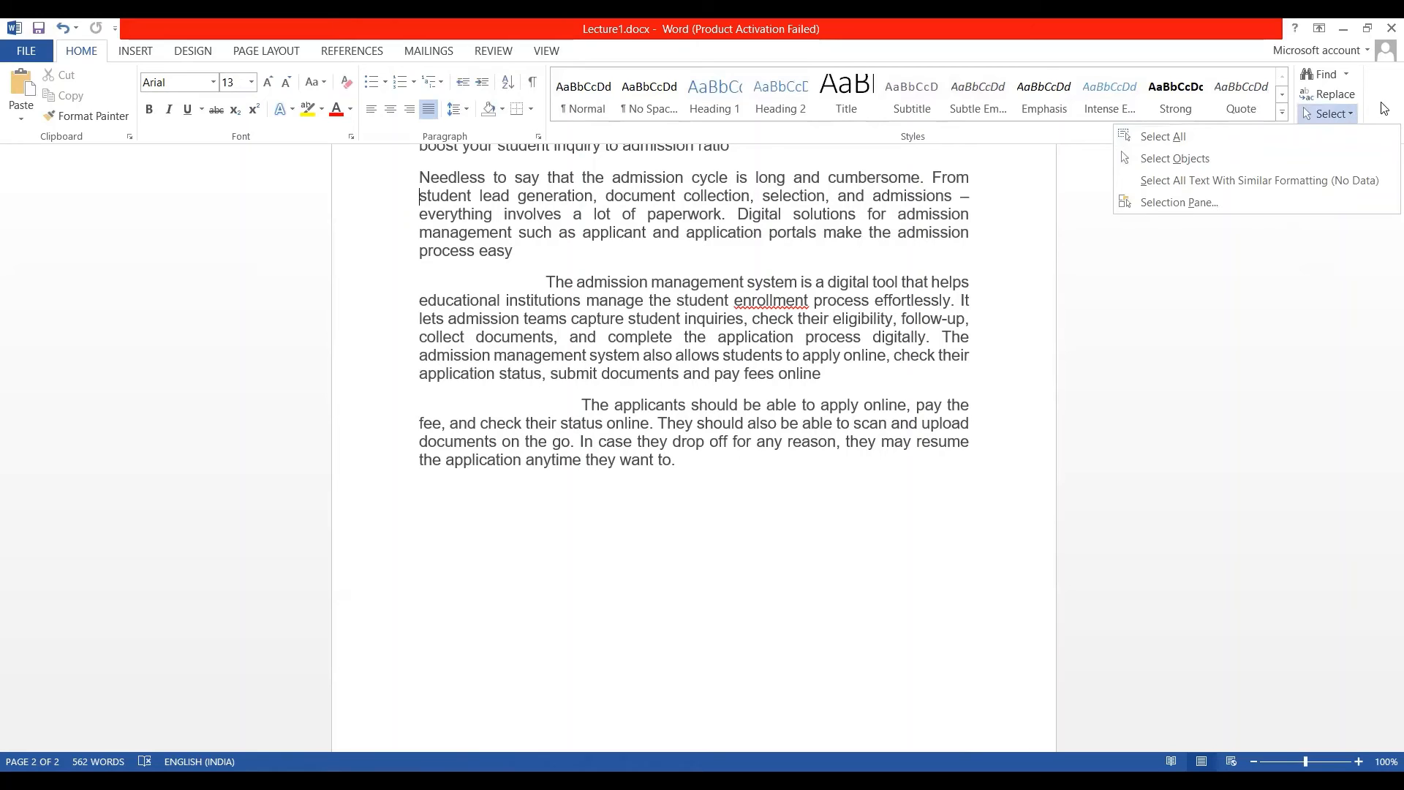
left_click(1359, 115)
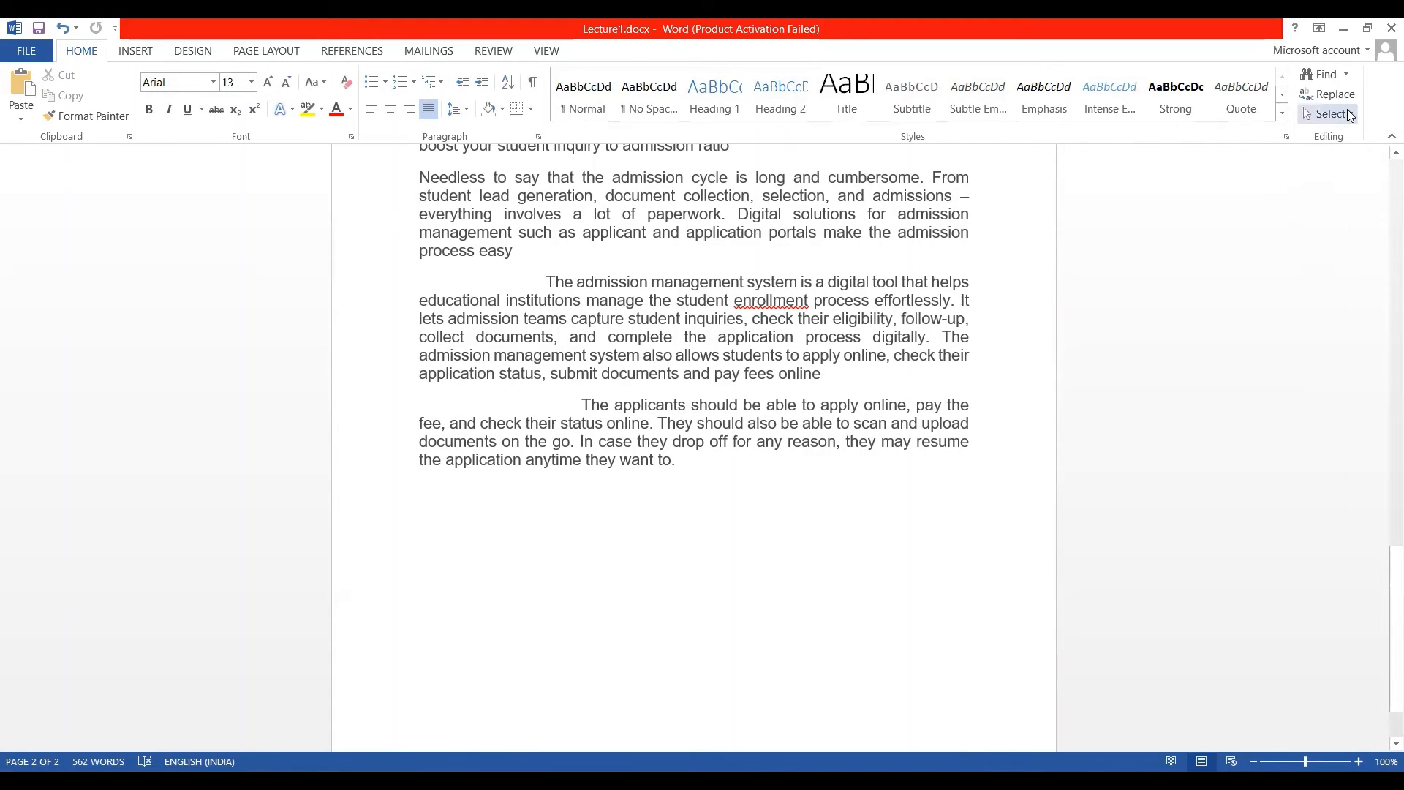
left_click(1348, 114)
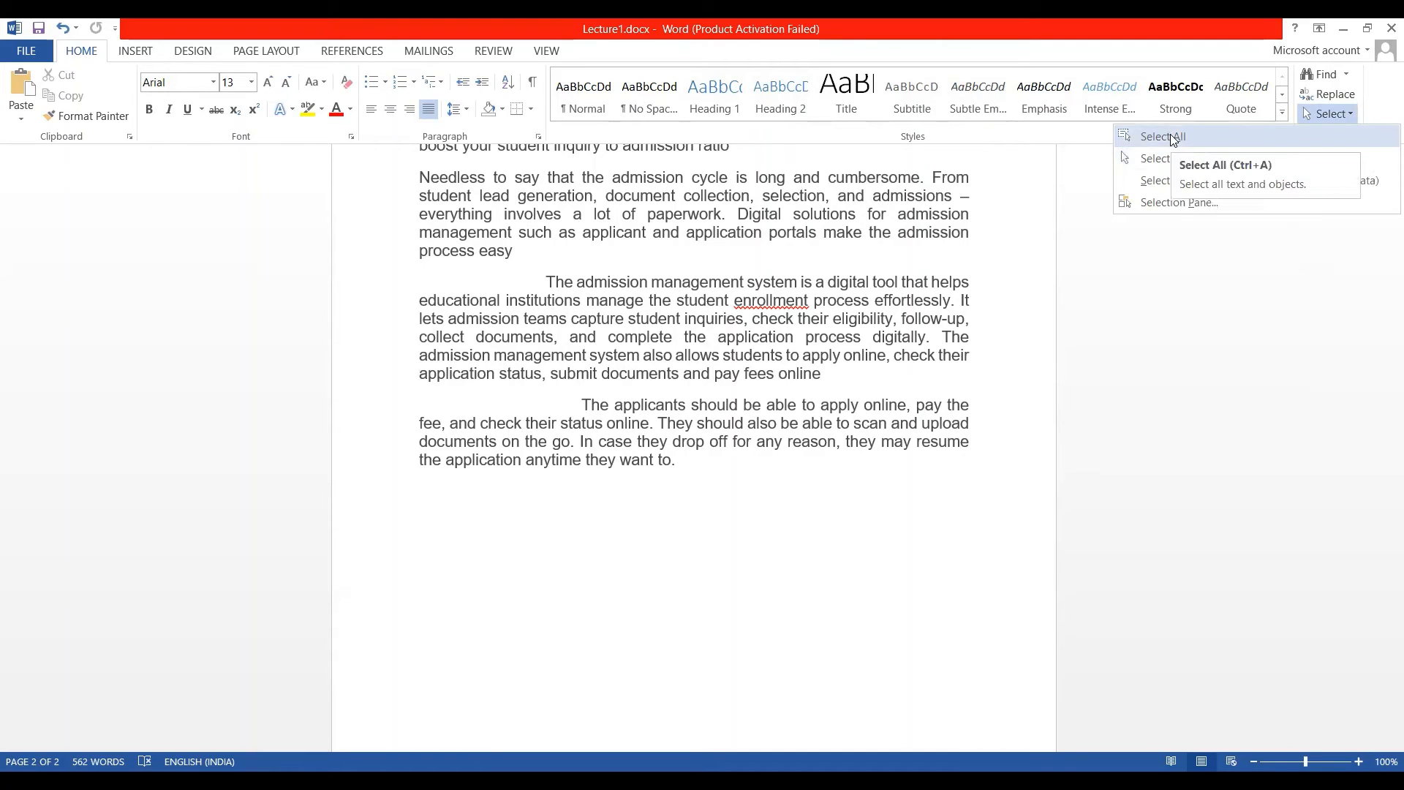
left_click(929, 247)
key("ctrl+a")
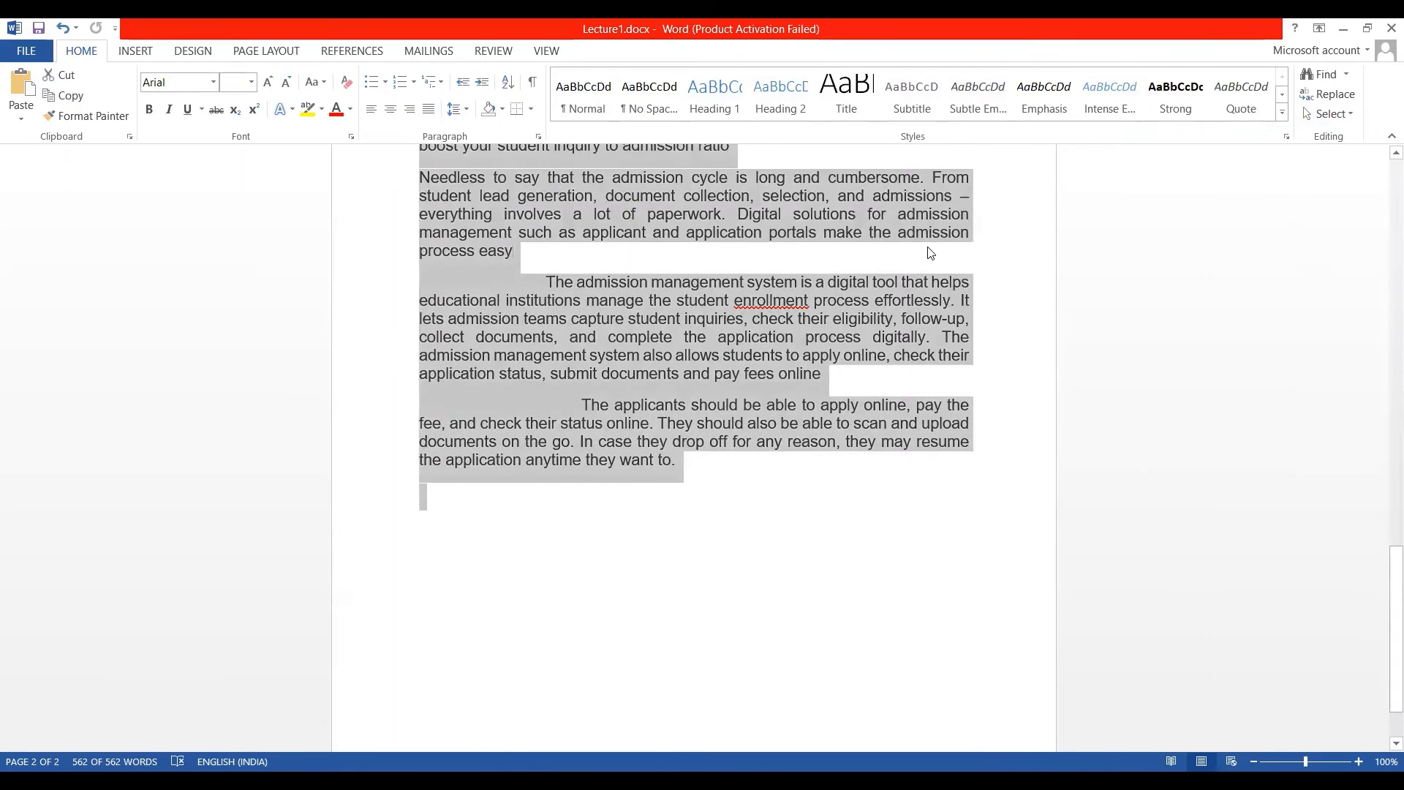
scroll(929, 249, "up", 15)
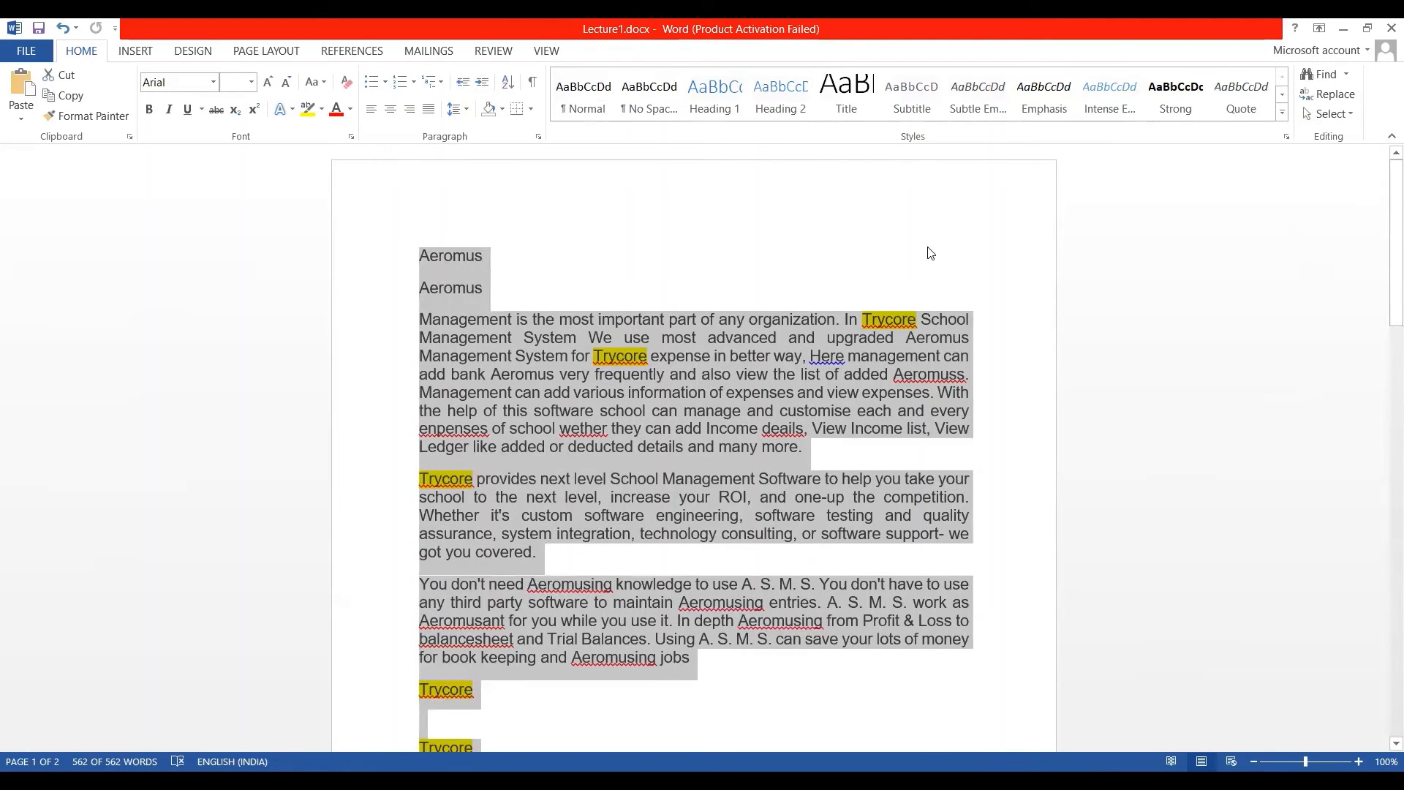
left_click(929, 250)
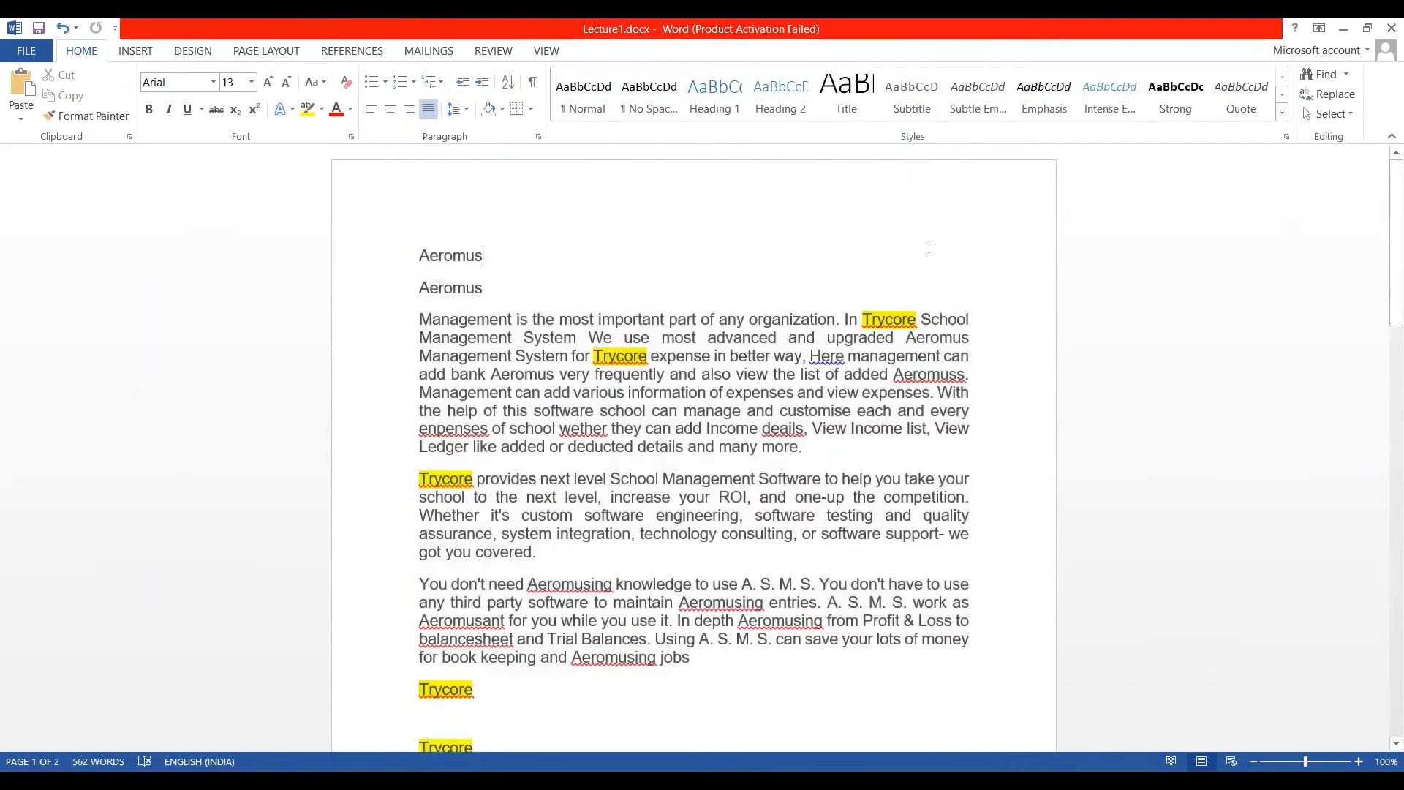
Select all text with the Select All command and clear the selection, doing this twice
left_click(1346, 113)
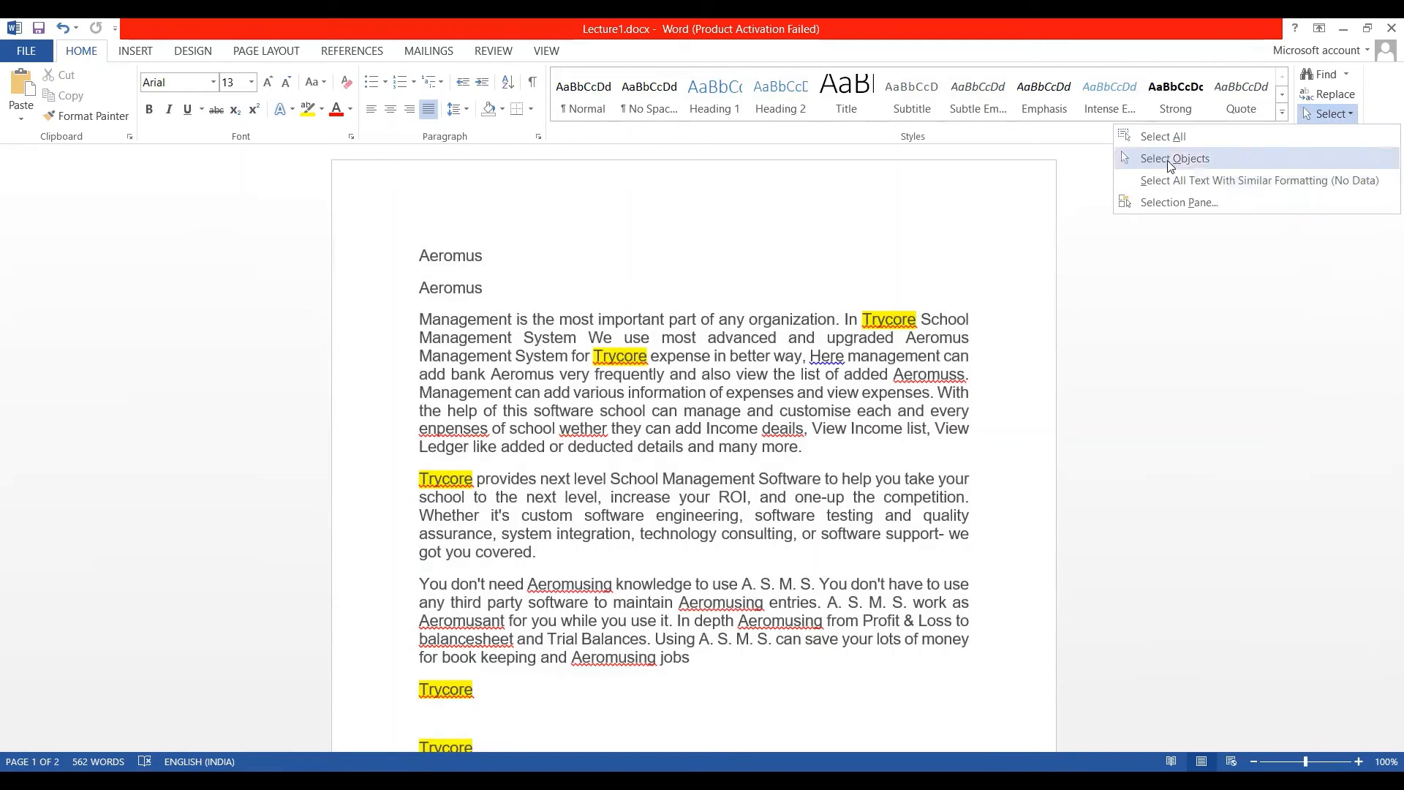
left_click(1164, 137)
left_click(754, 273)
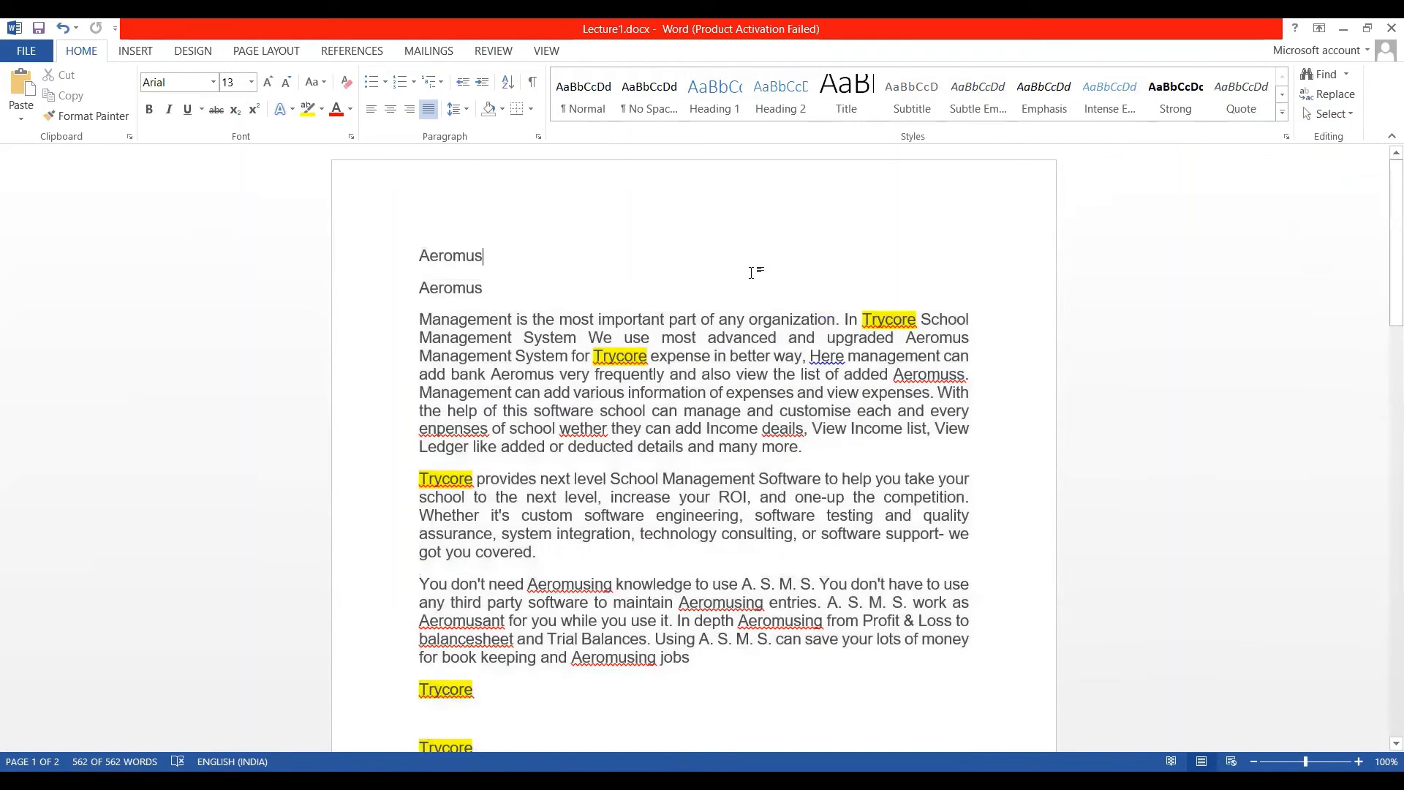
left_click(1346, 115)
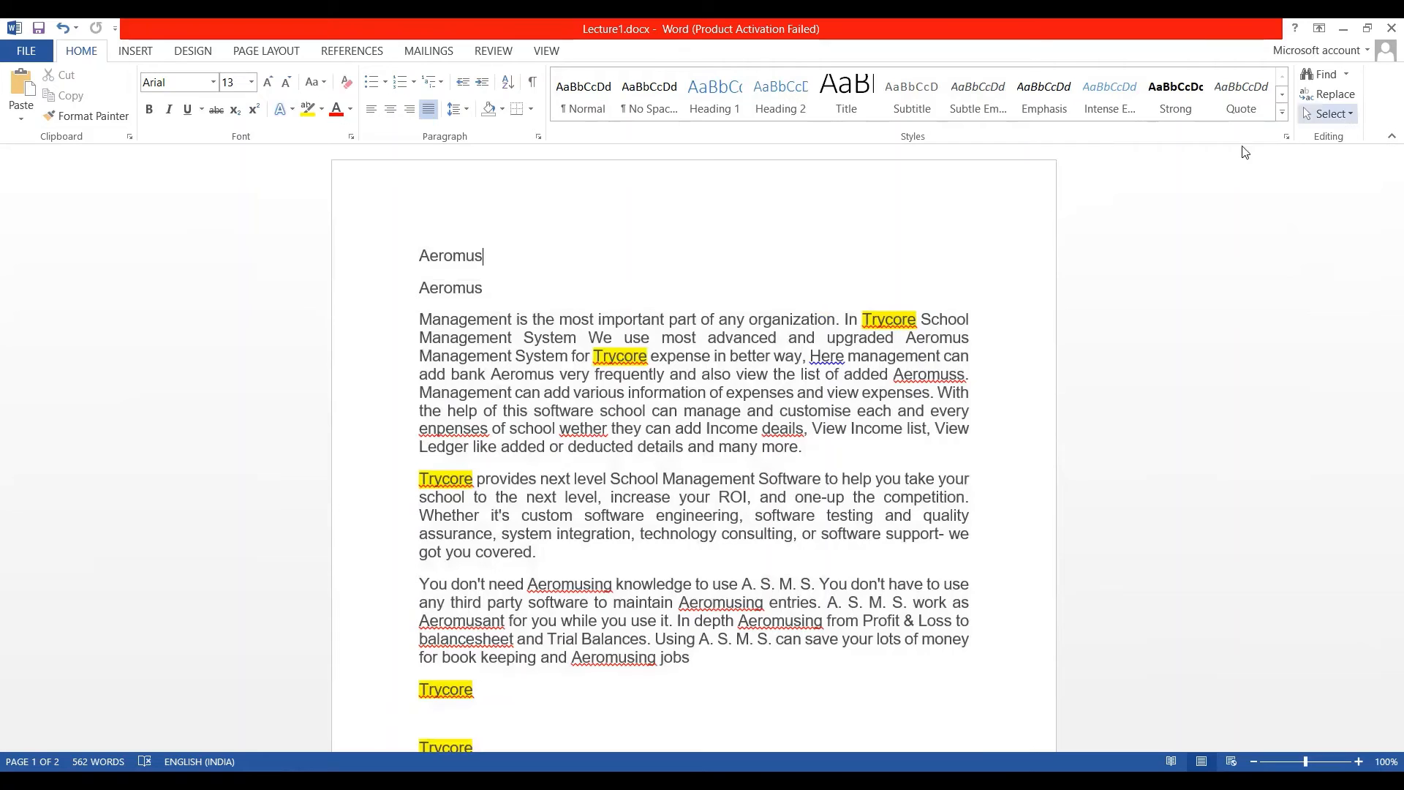
left_click(1223, 139)
left_click(784, 258)
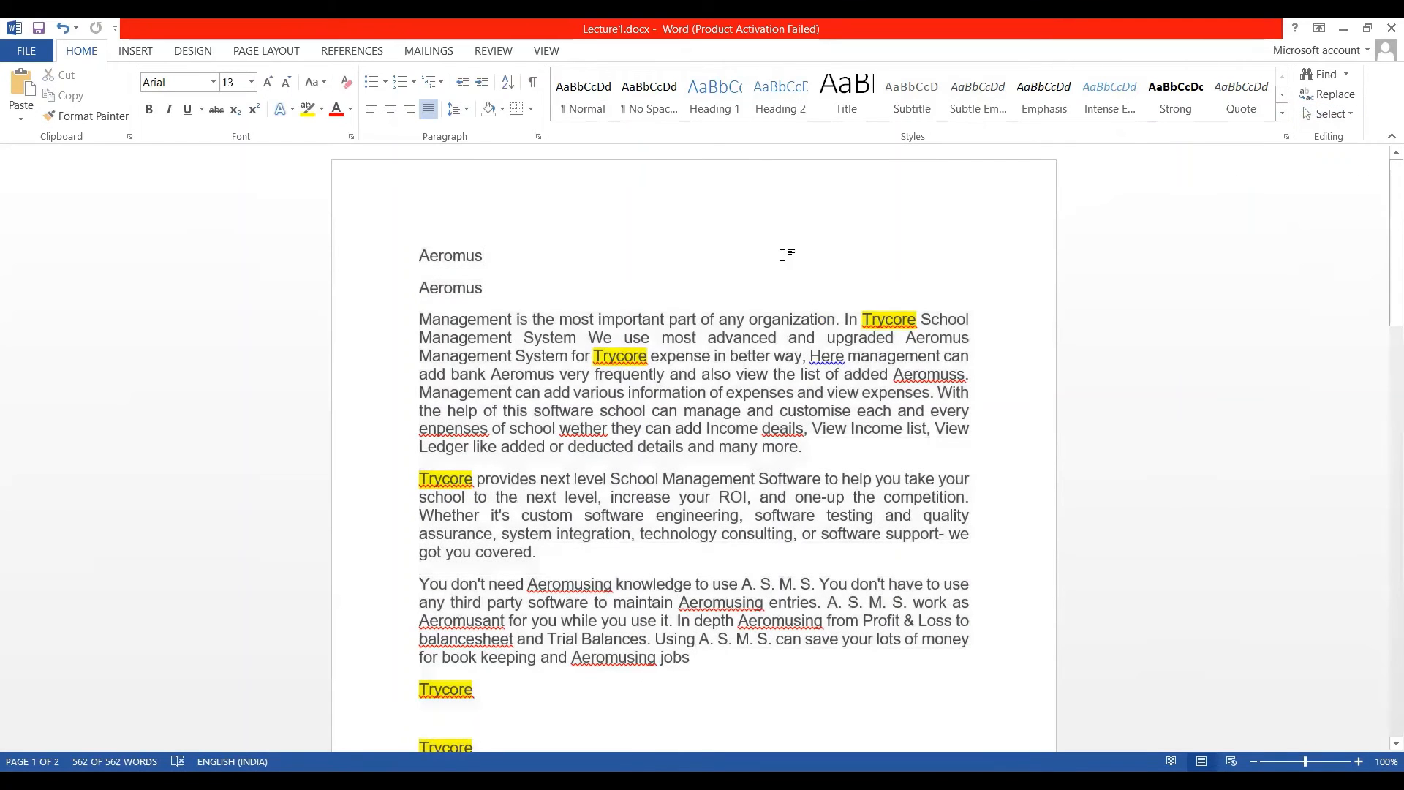
Turn on Select Objects mode and look through the document's pages for objects
left_click(1338, 117)
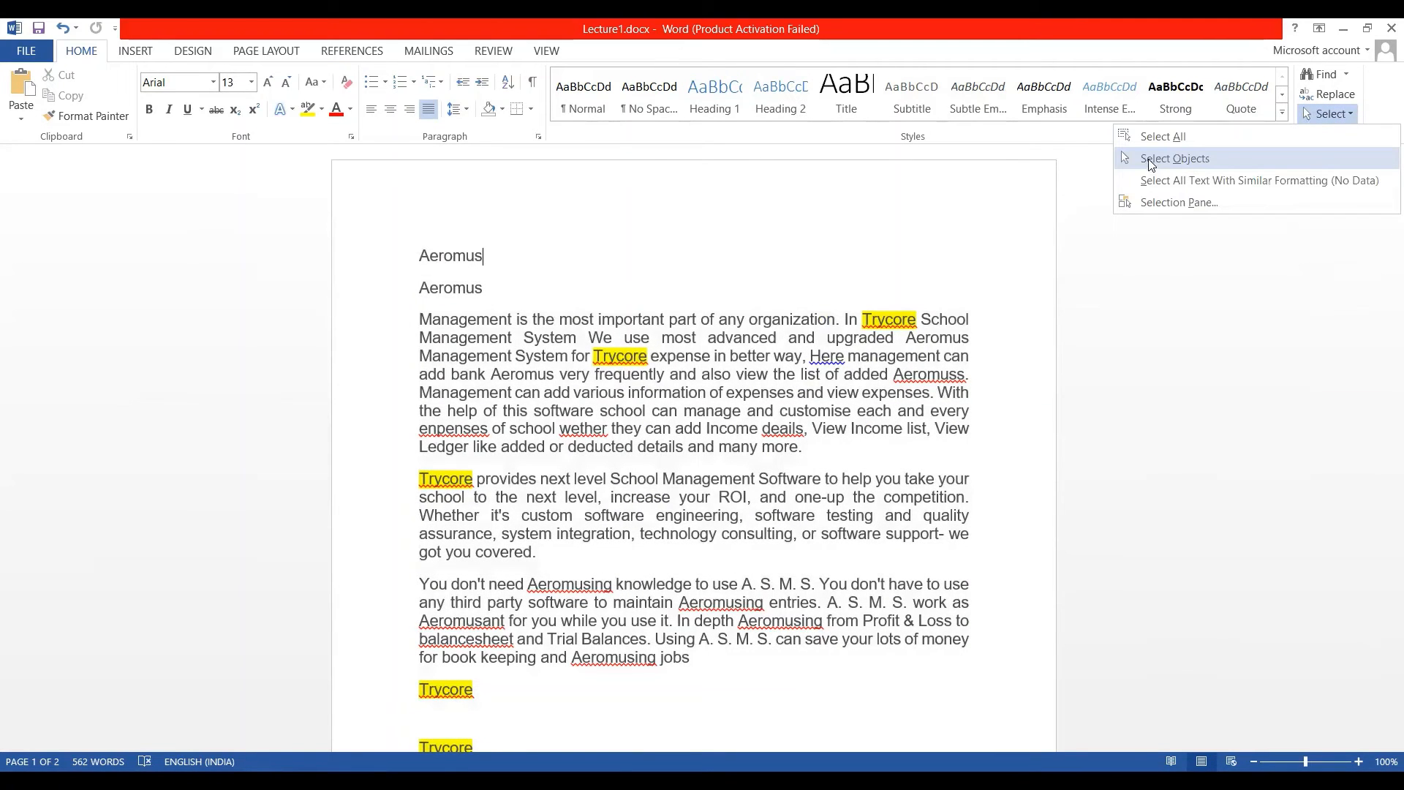
left_click(1173, 159)
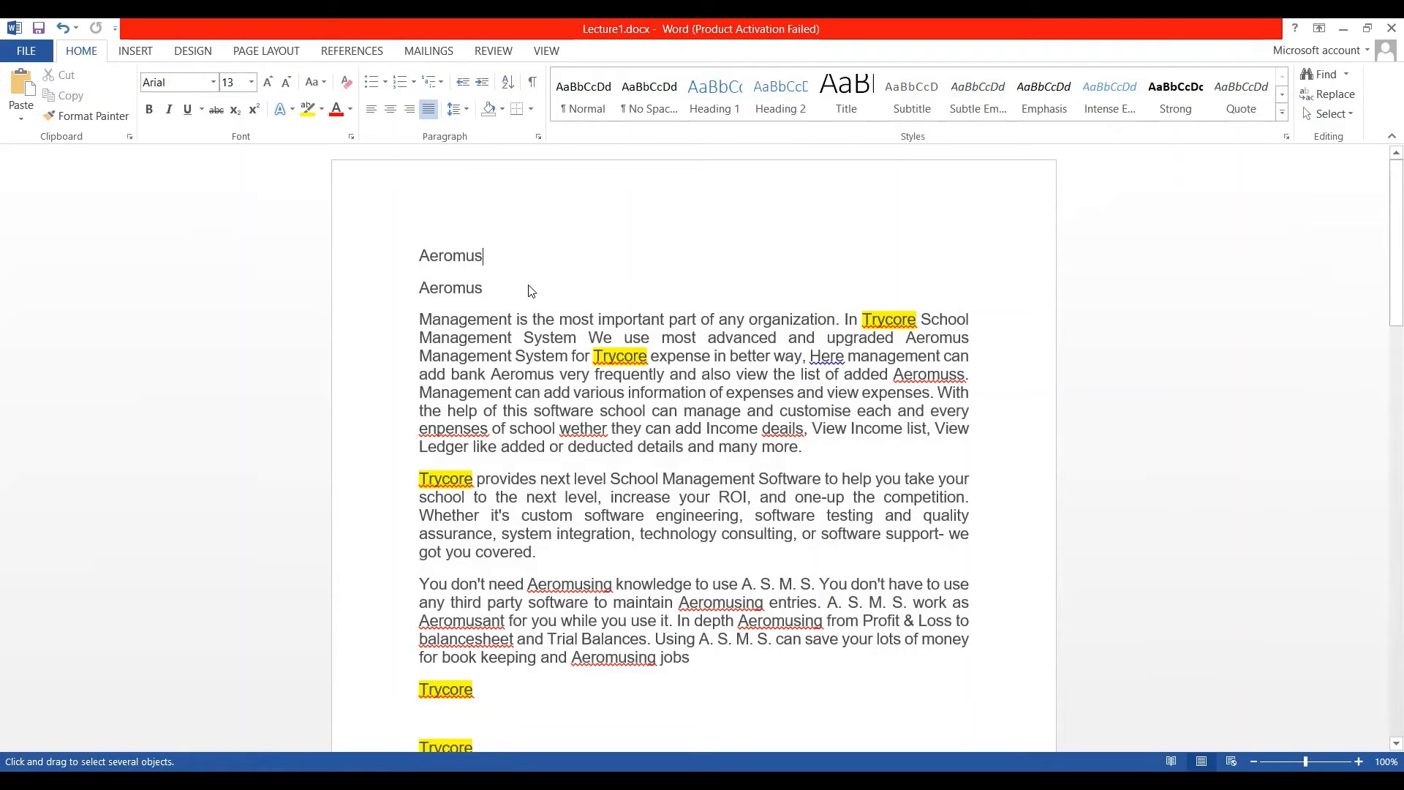
scroll(585, 363, "down", 12)
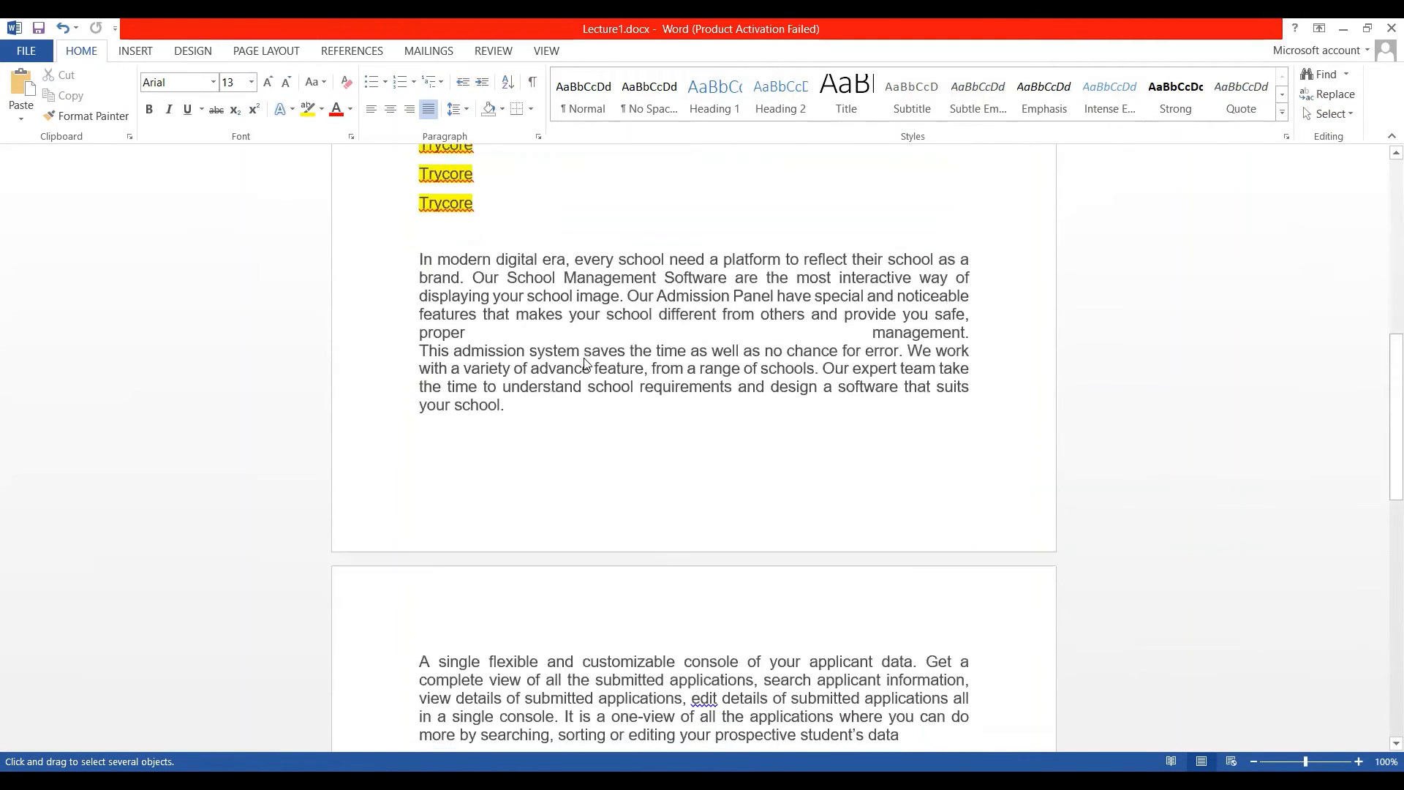
scroll(586, 362, "up", 10)
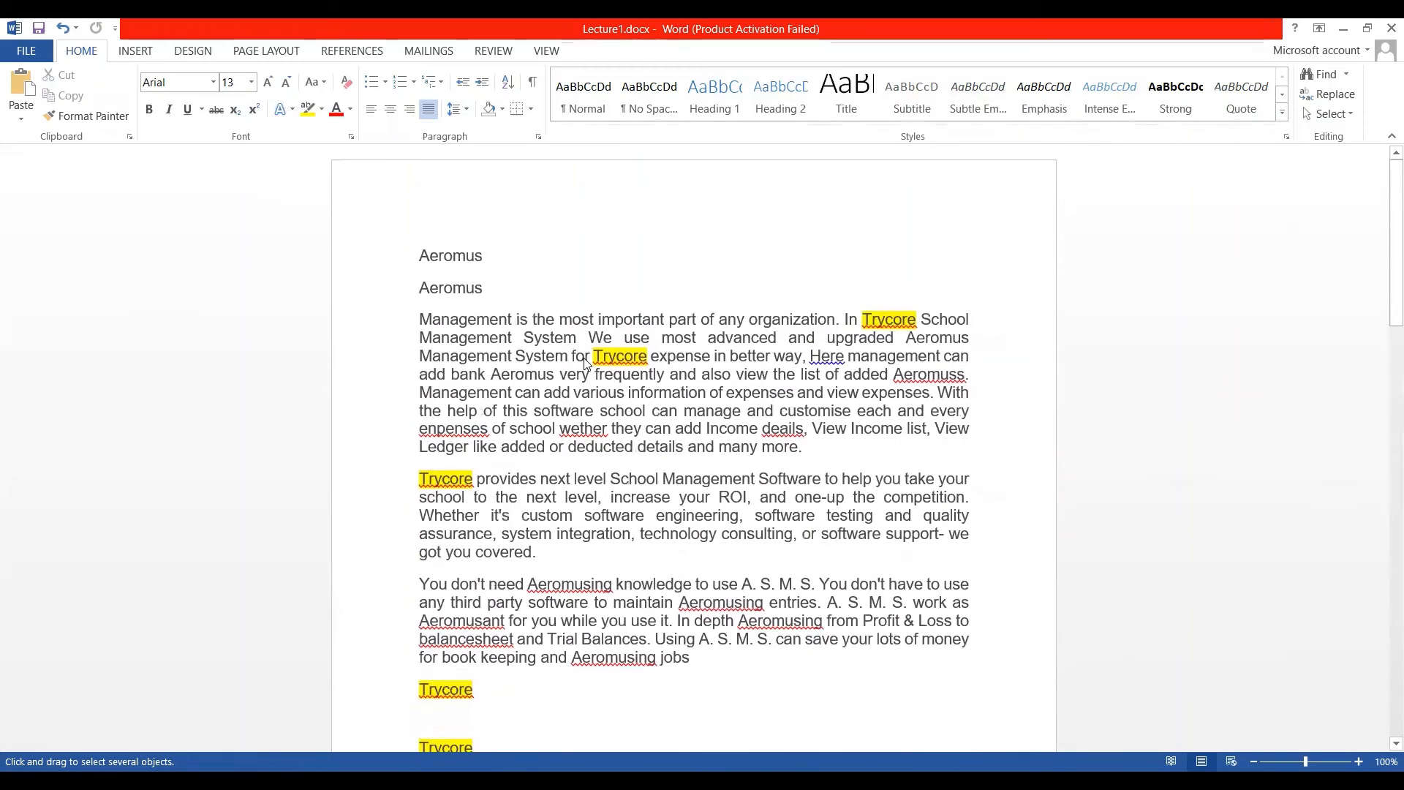
Draw an oval about 5.8 cm wide and 4.23 cm high over the first body paragraph, and delete it
left_click(139, 51)
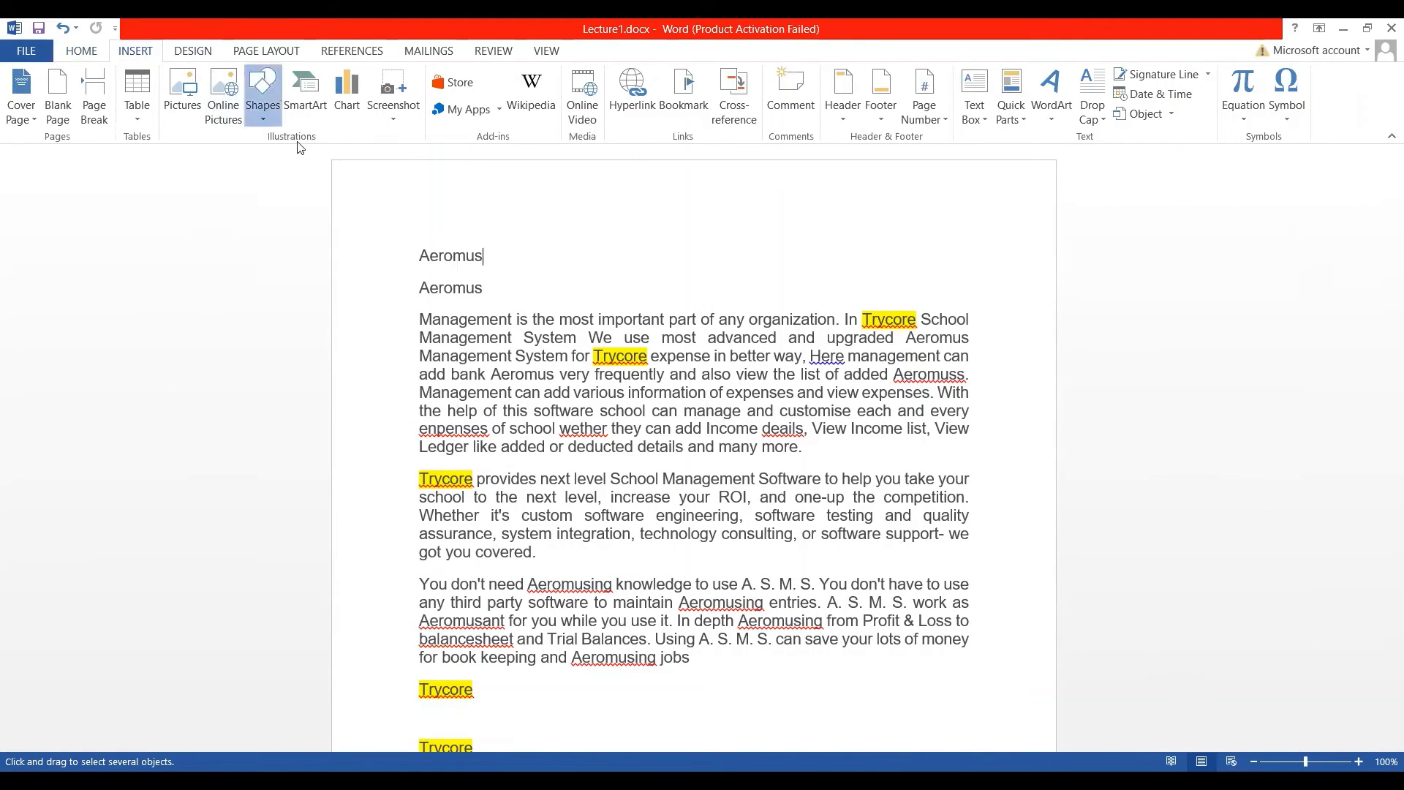
left_click(265, 91)
left_click(327, 157)
left_click_drag(669, 276, 870, 422)
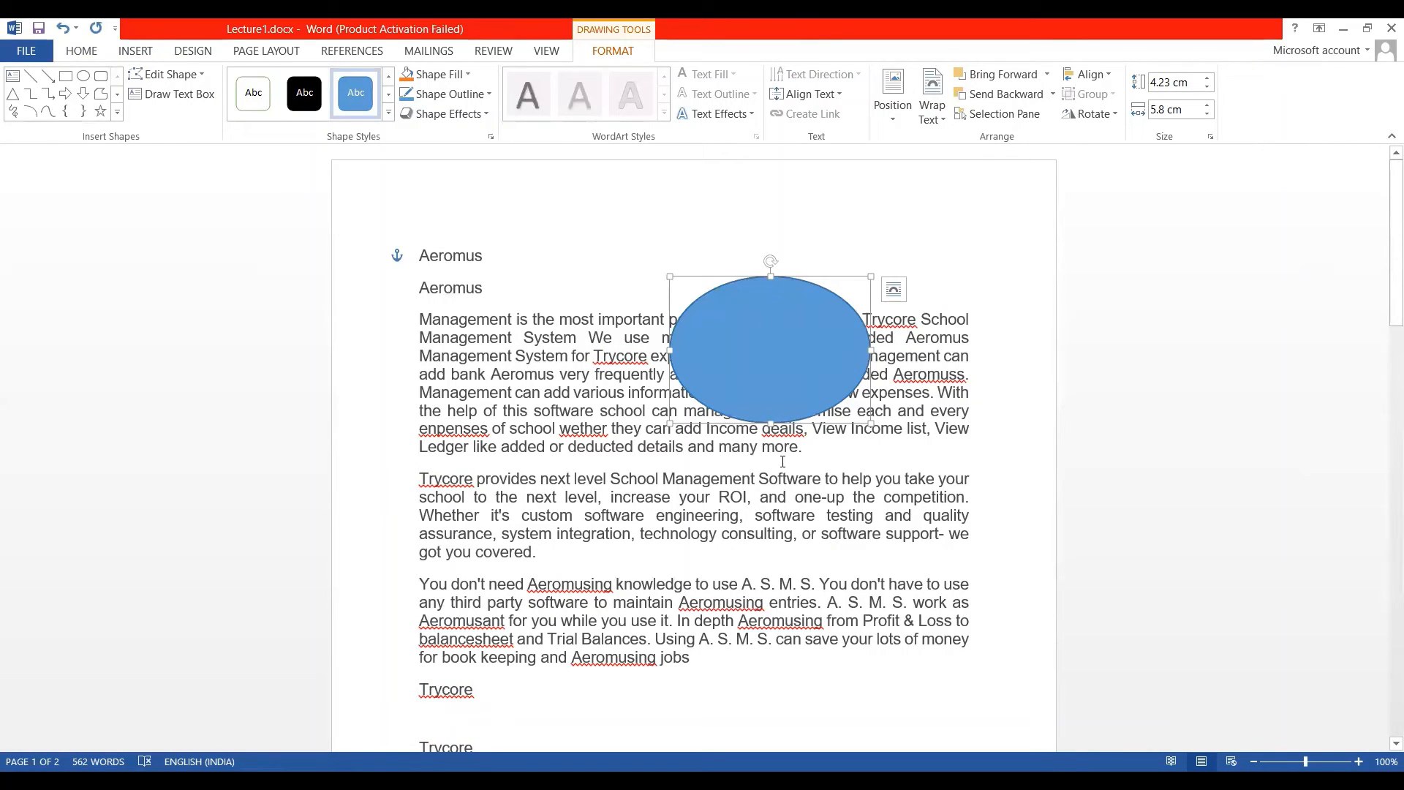
key("Delete")
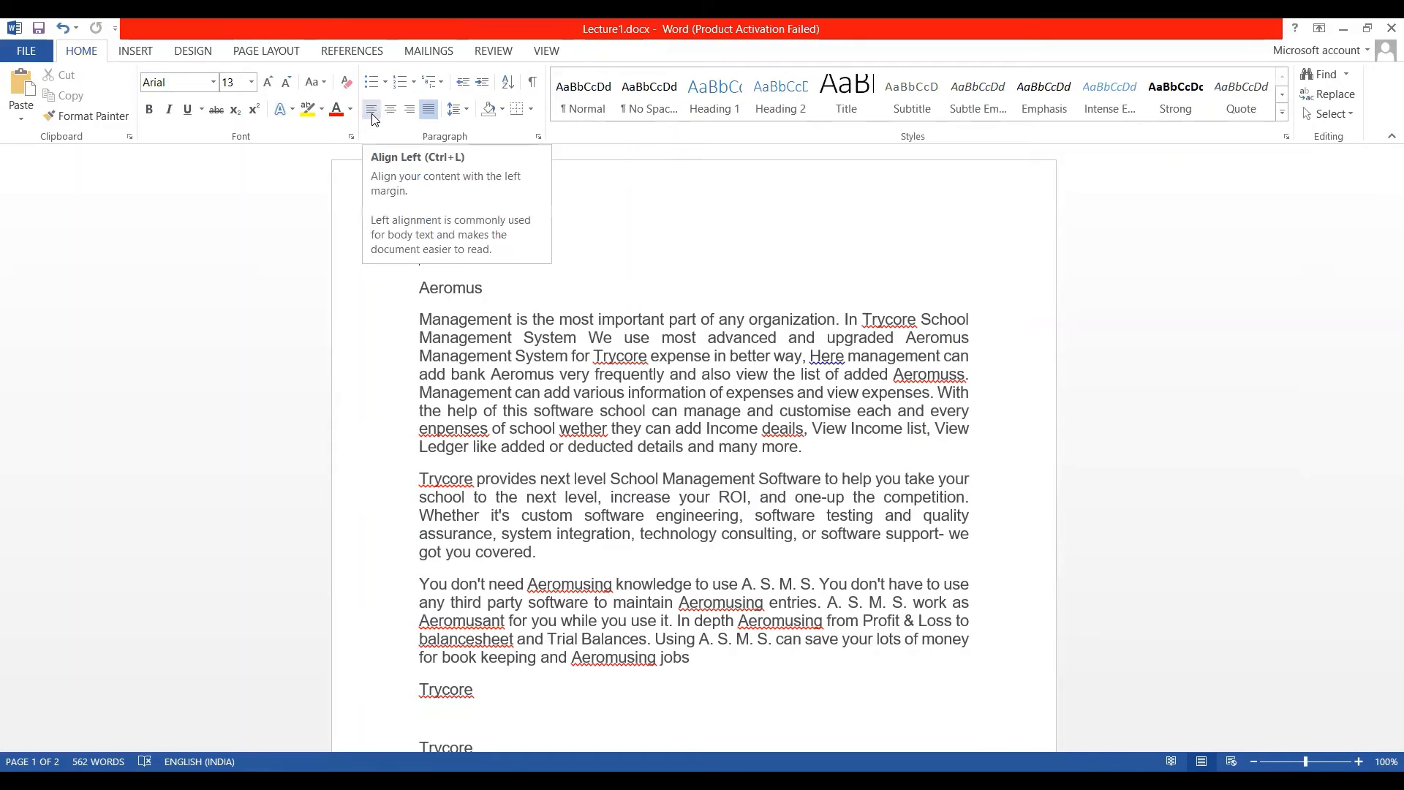
Select all text with formatting similar to the opening Aeromus line, and clear the selection
left_click(1332, 115)
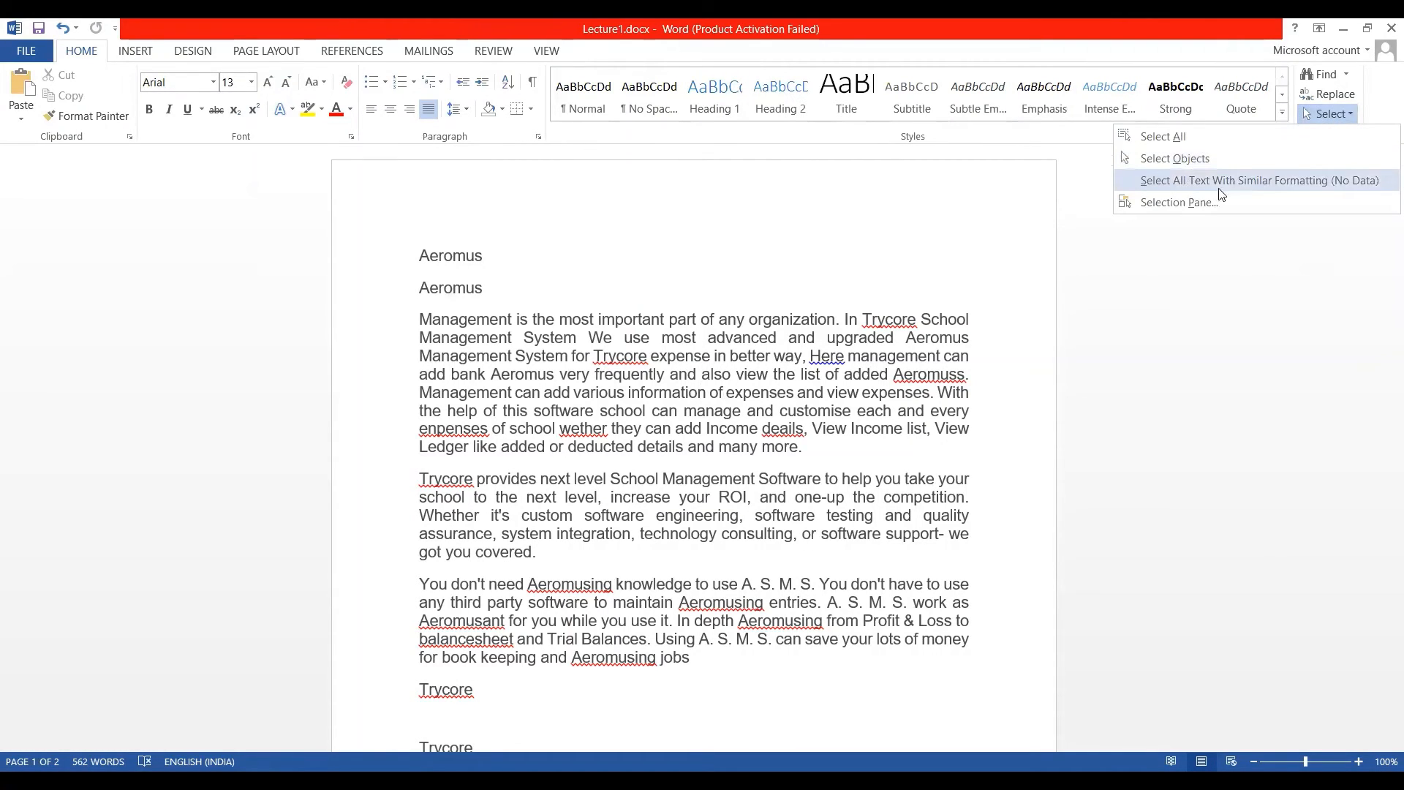
left_click(1341, 189)
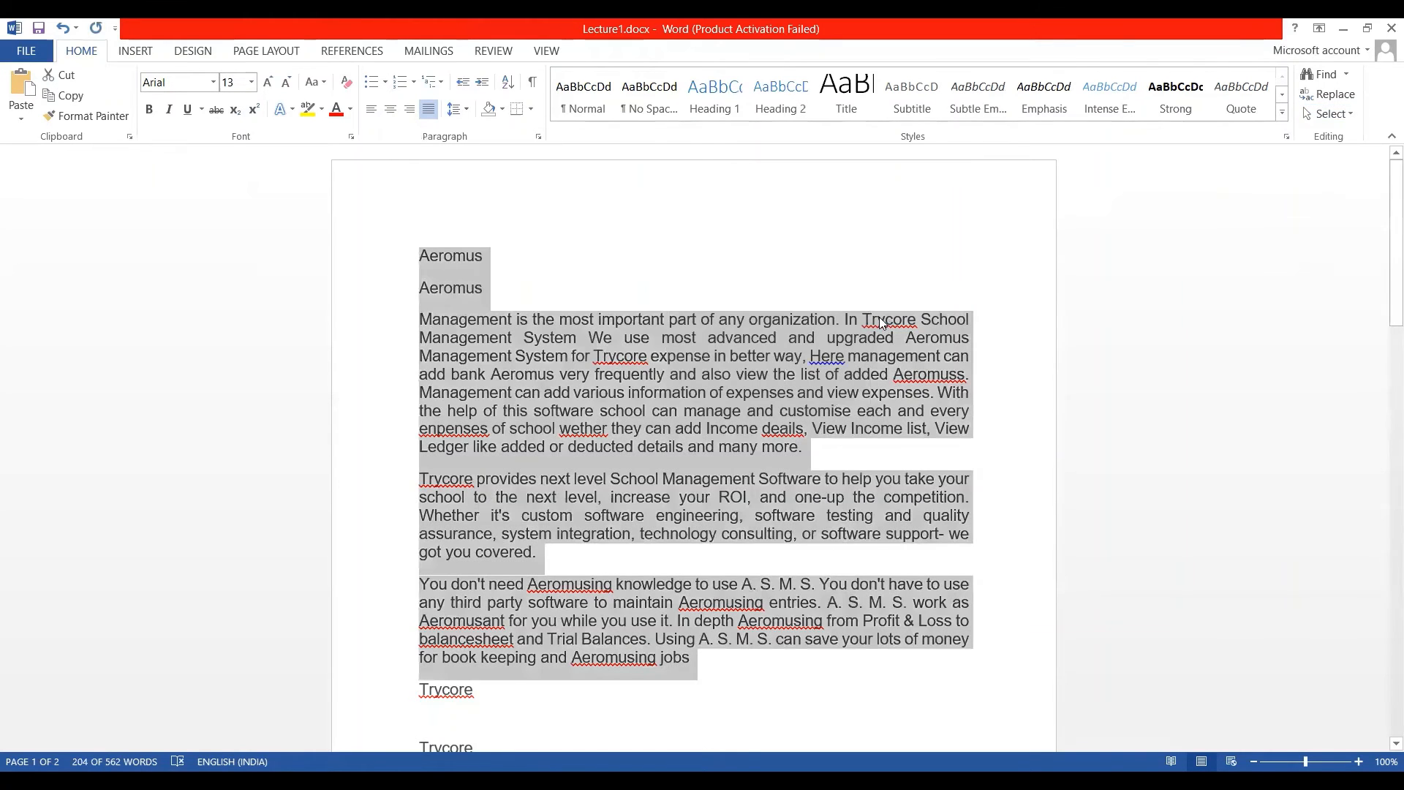
left_click(870, 207)
Select all text formatted like the word "Our" in the "Our Major Admission Management Services Include:" heading, and review the selection across both pages
scroll(723, 448, "down", 12)
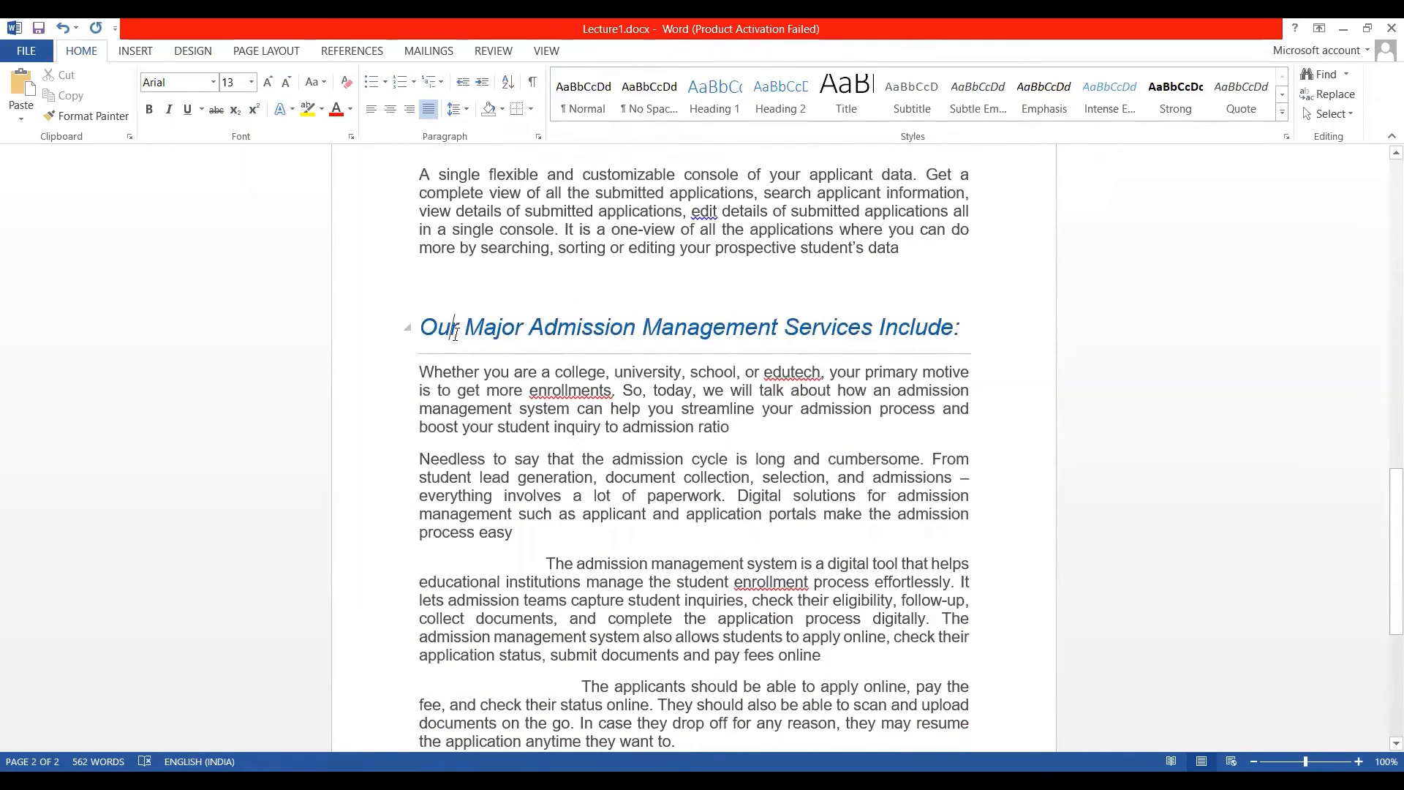
mouse_move(455, 334)
left_mouse_down()
mouse_move(422, 328)
mouse_move(456, 330)
left_mouse_up()
left_click(423, 328)
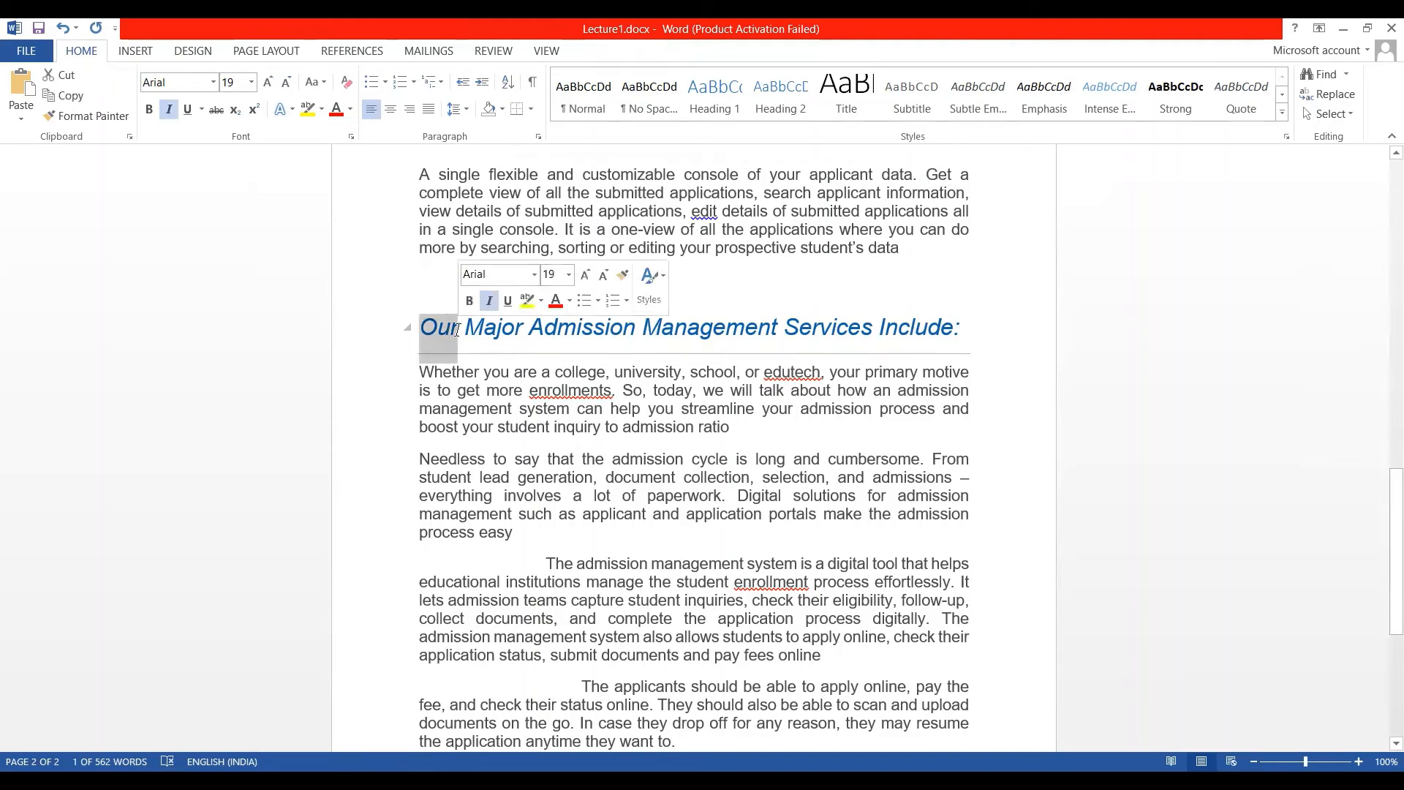
left_click(1352, 115)
left_click(1330, 183)
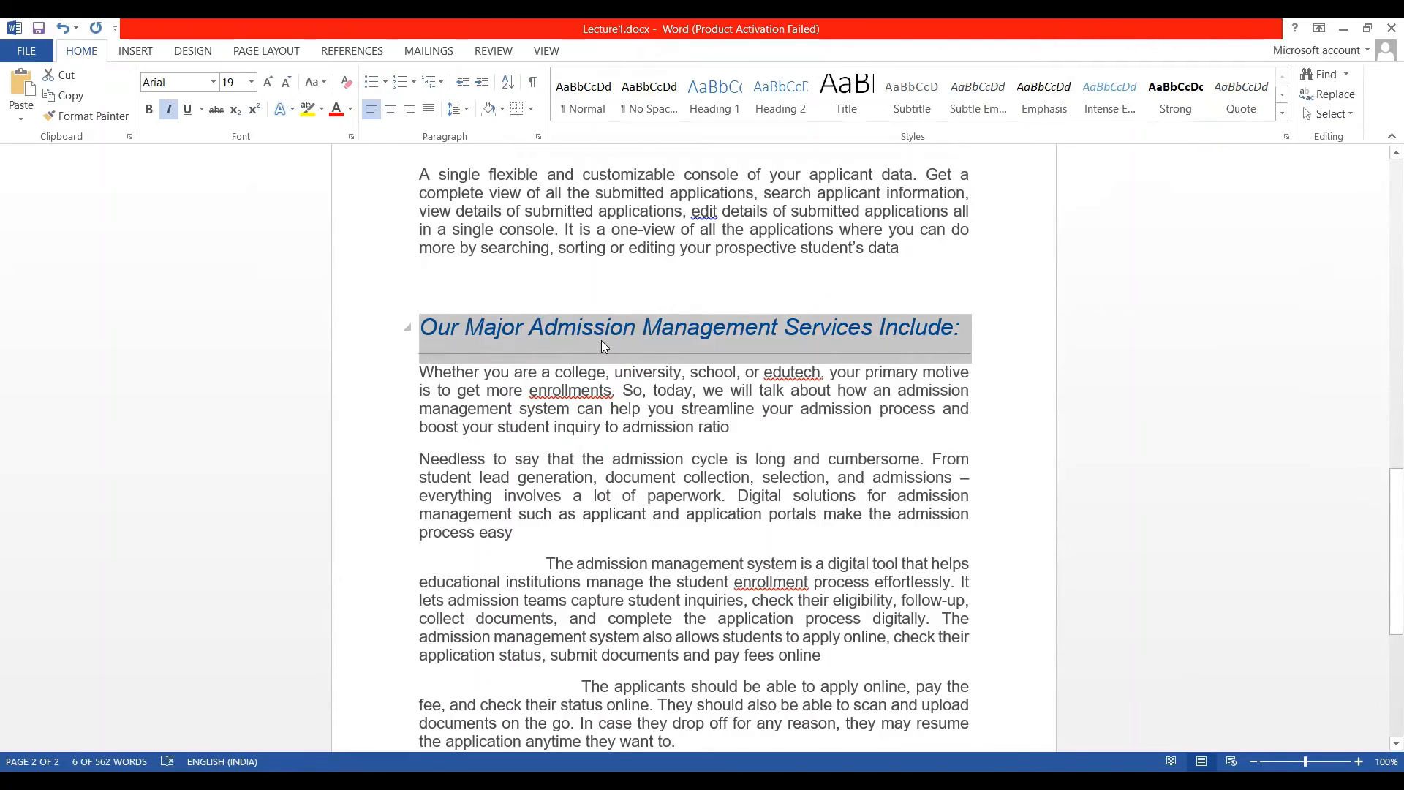
scroll(601, 341, "up", 12)
scroll(601, 342, "down", 10)
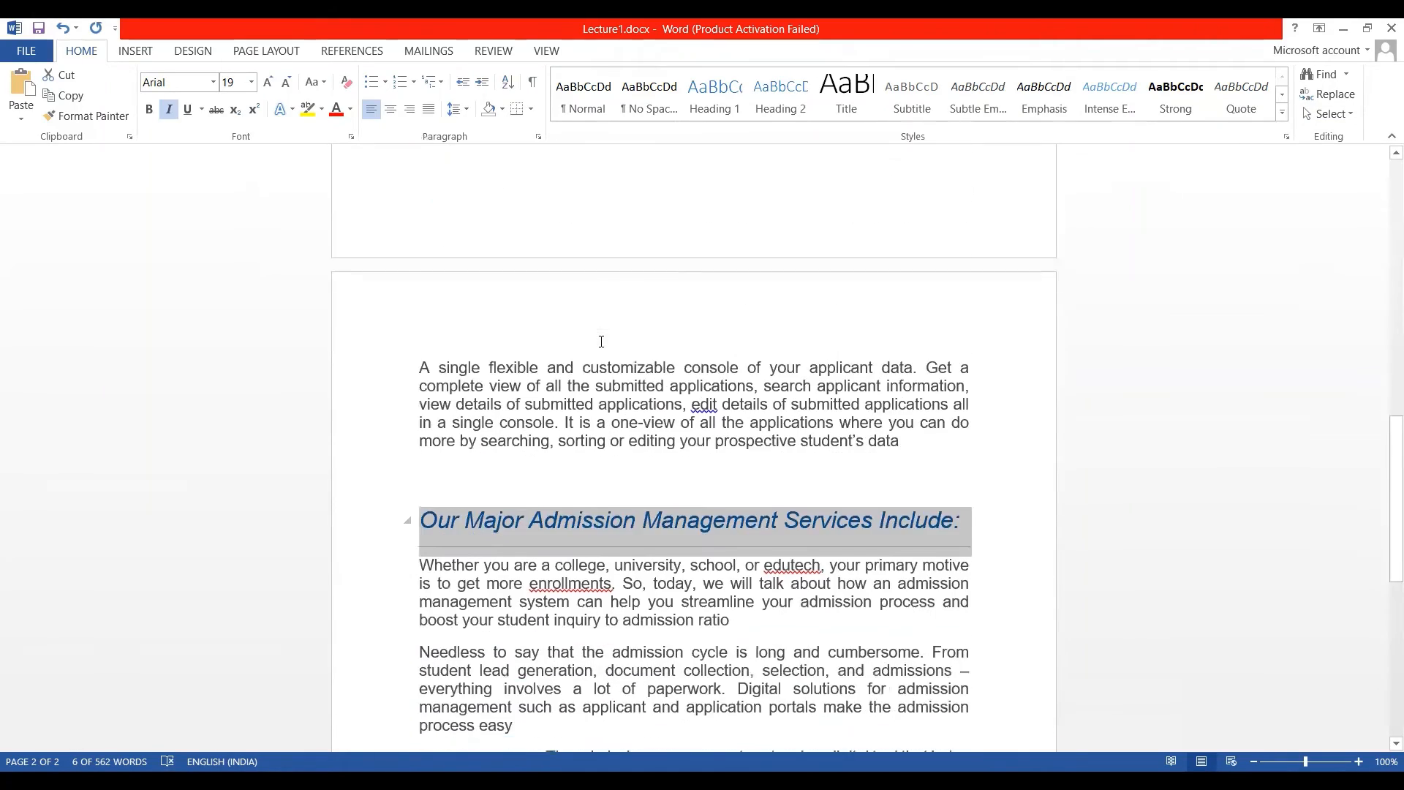
scroll(601, 342, "down", 10)
scroll(600, 343, "up", 7)
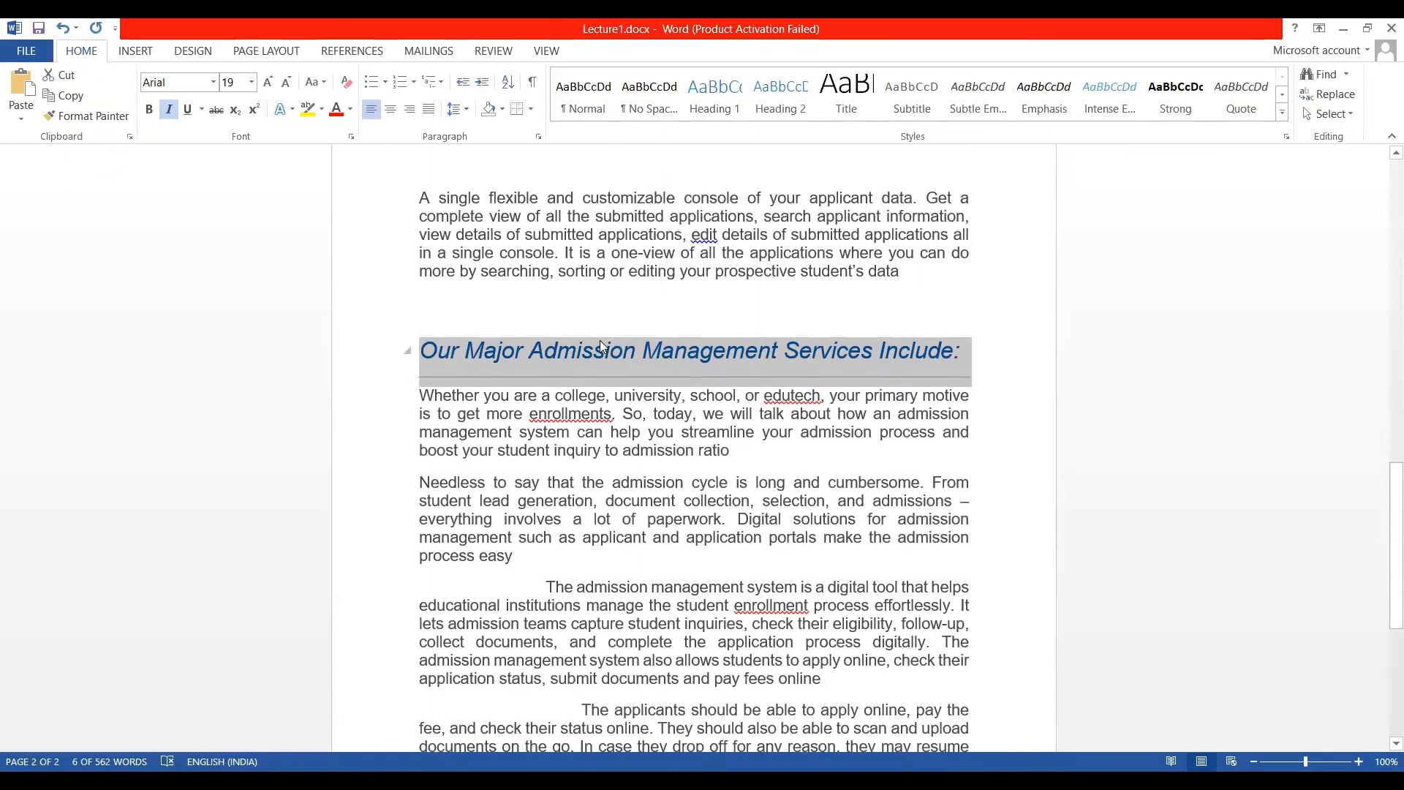
scroll(600, 340, "up", 7)
scroll(602, 341, "down", 4)
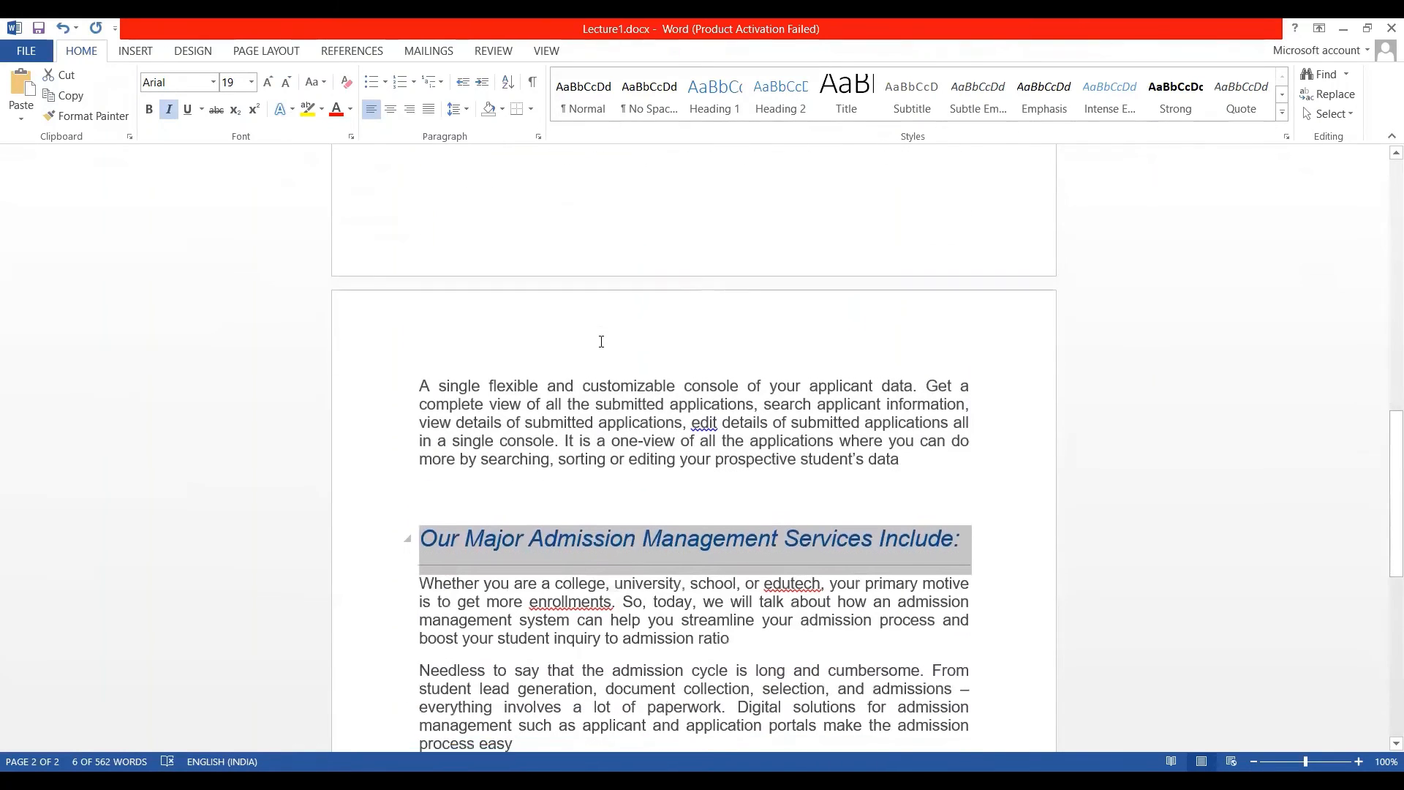
scroll(601, 341, "down", 3)
Select all text formatted like the word "single" in page 2's opening paragraph, and review the selected paragraphs on both pages
left_click_drag(439, 299, 482, 303)
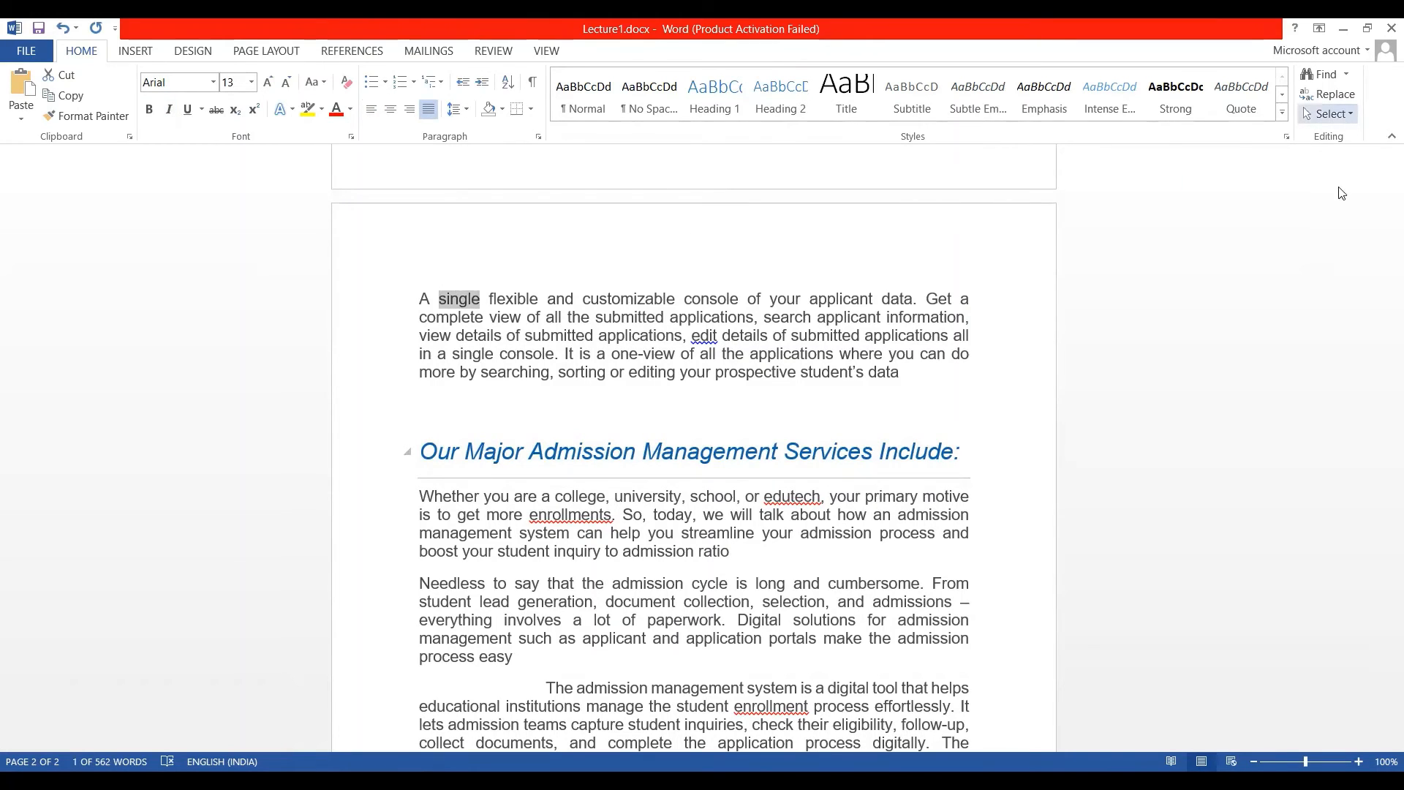
left_click(1329, 114)
left_click(1295, 181)
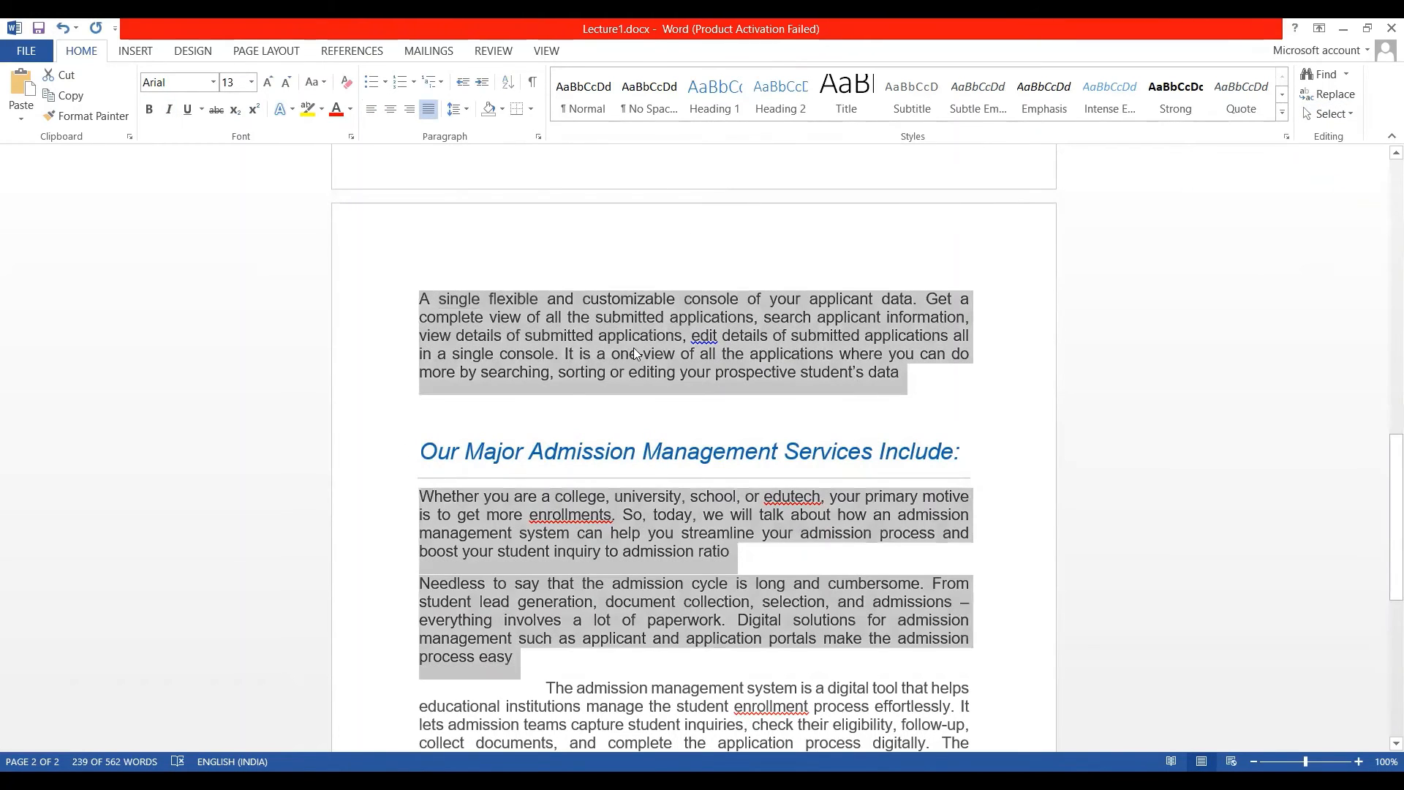
scroll(572, 594, "down", 5)
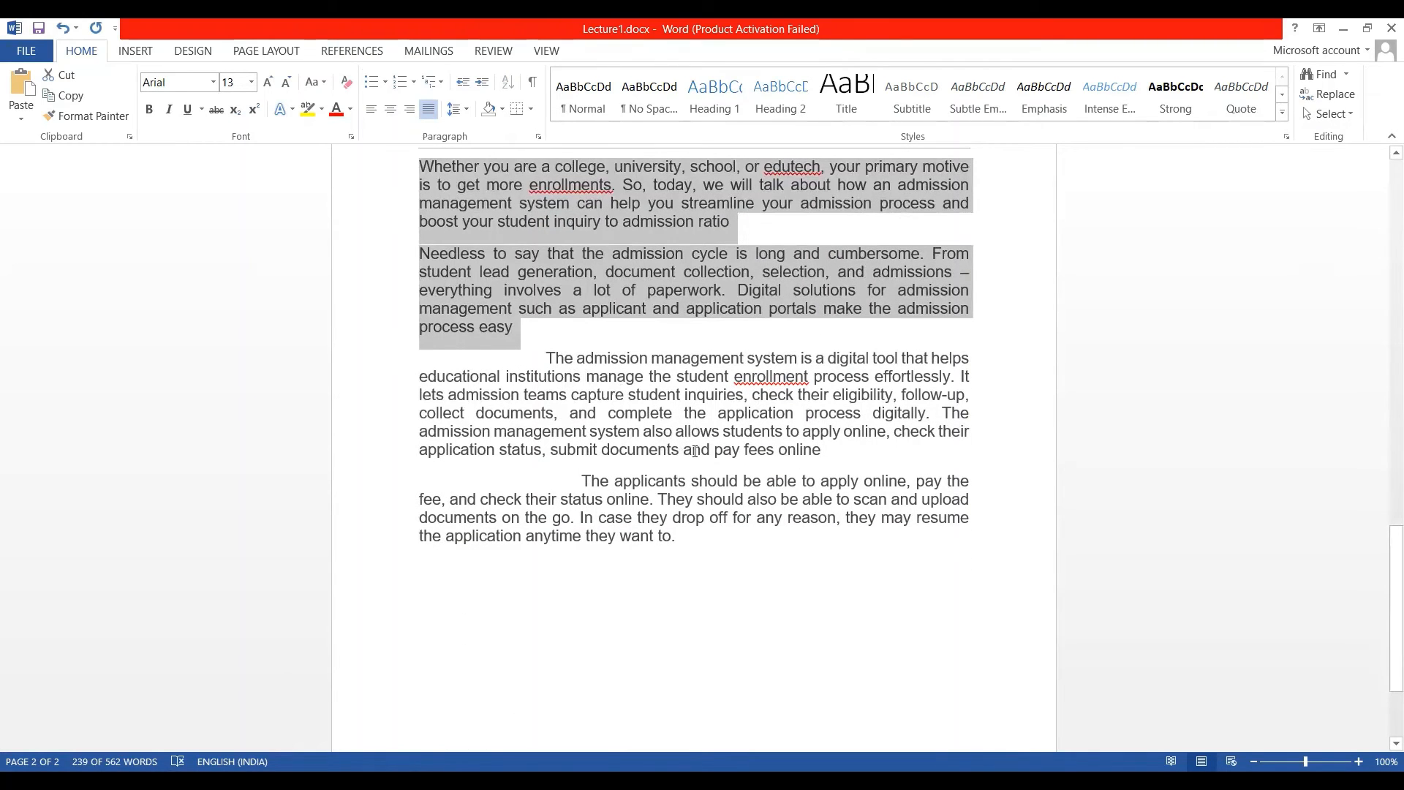
scroll(695, 451, "up", 15)
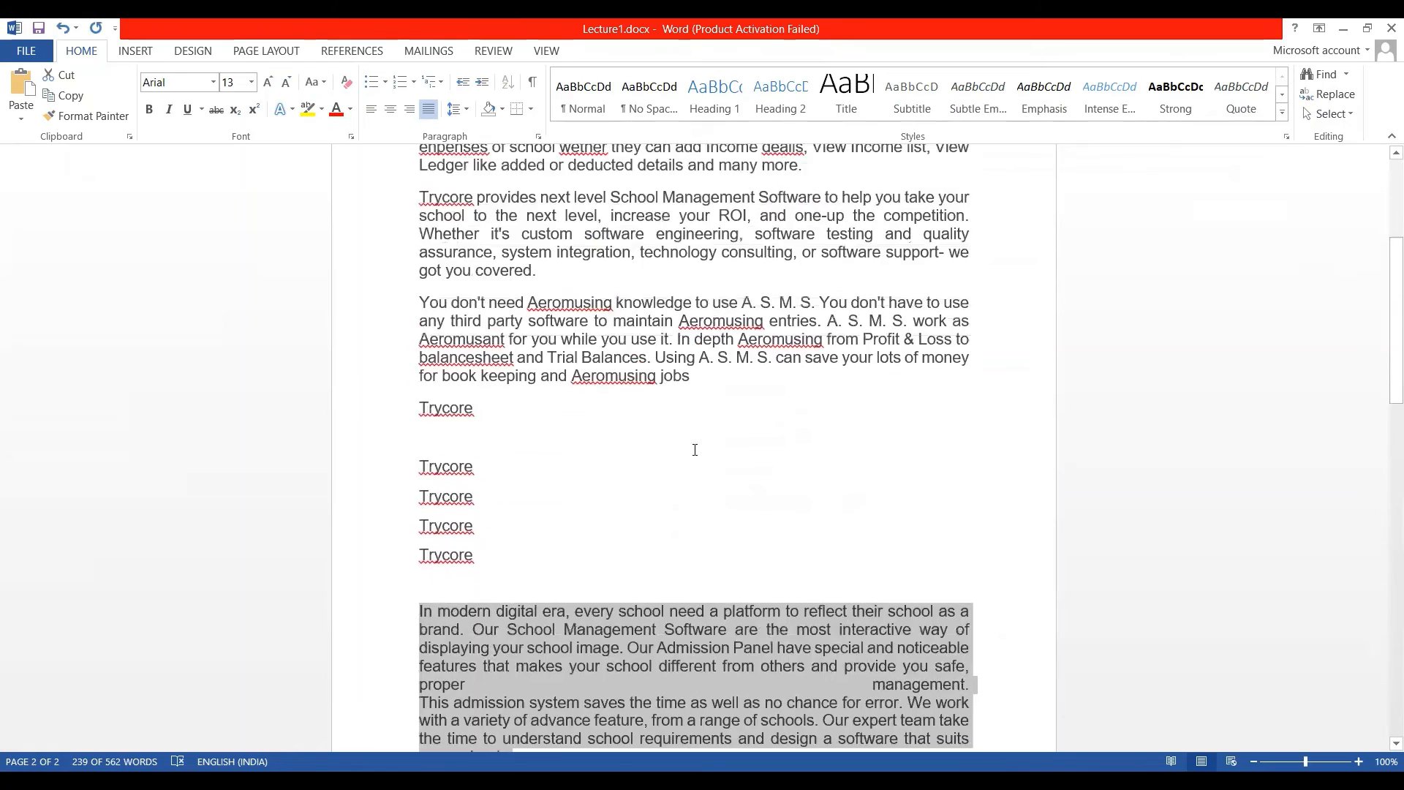
scroll(695, 450, "up", 3)
scroll(695, 451, "down", 4)
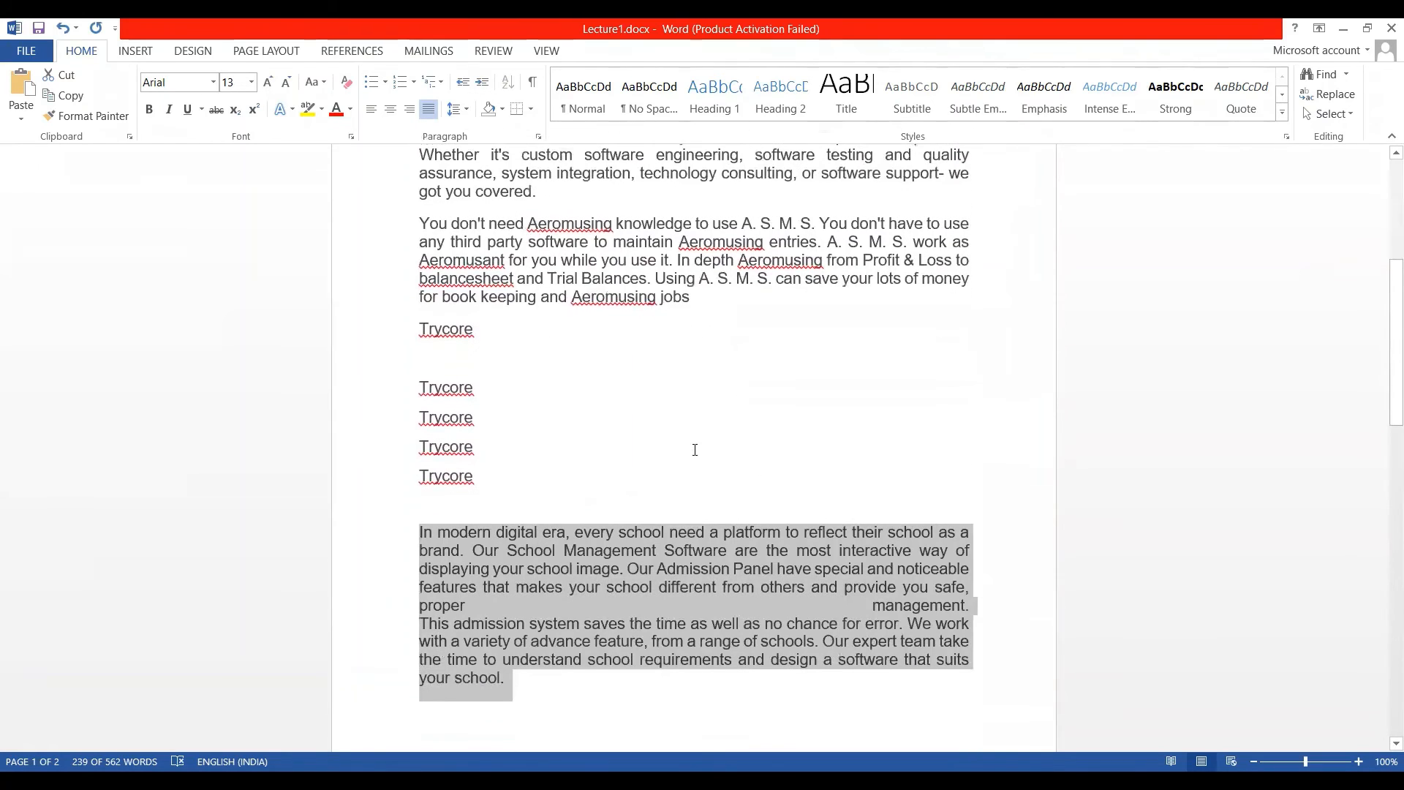
scroll(695, 455, "down", 5)
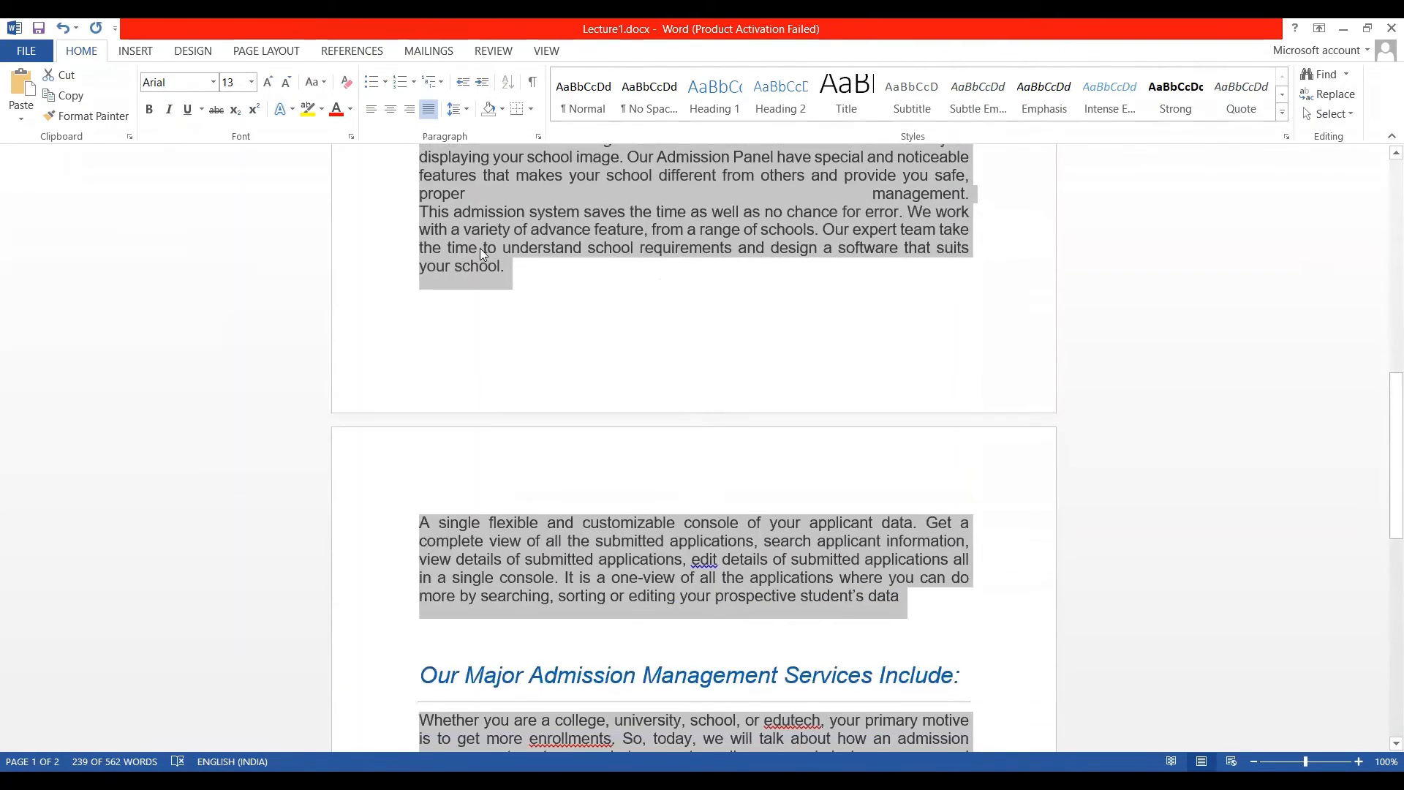
scroll(673, 644, "down", 7)
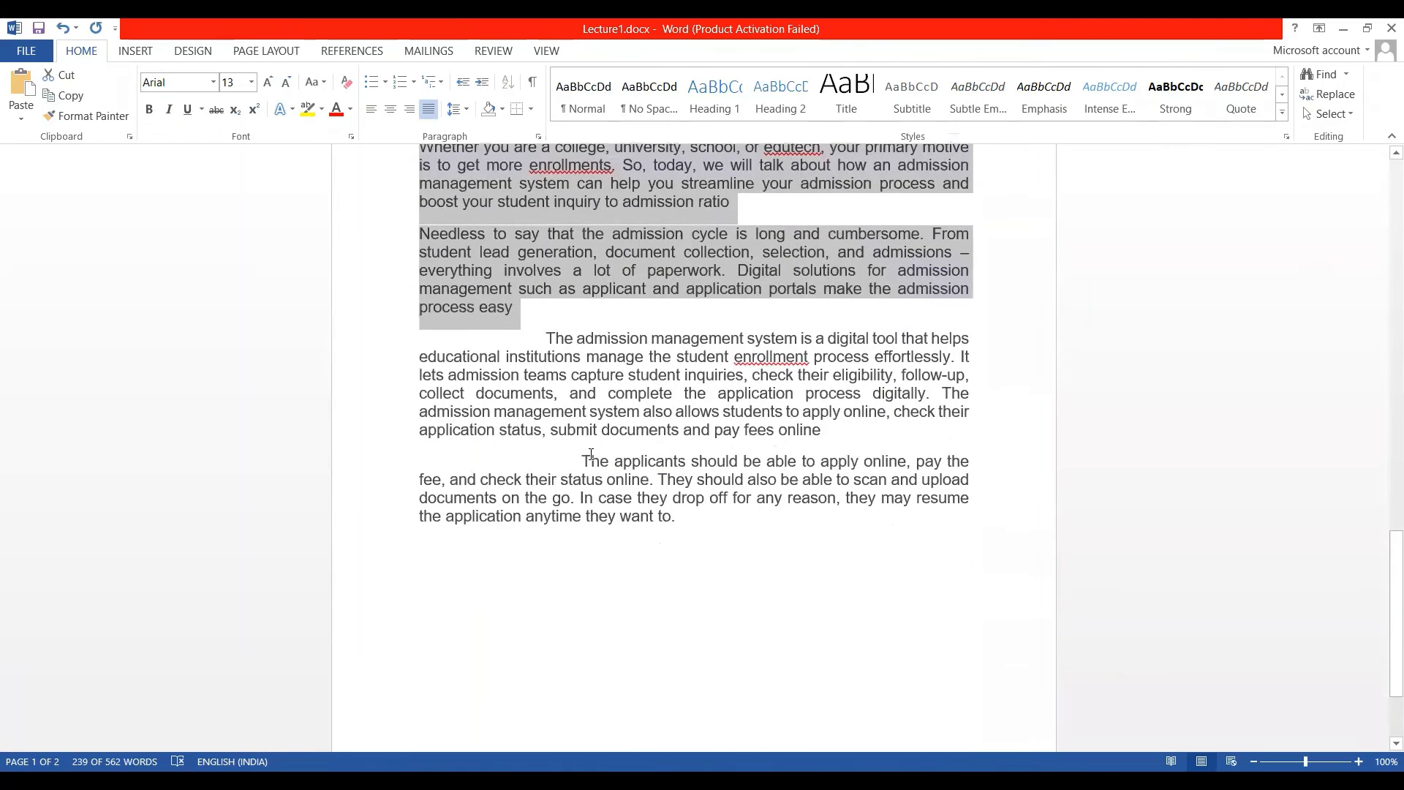
Select all text formatted like "admission" in the first indented paragraph, review the selection through the document, and look at the Select options
left_click_drag(577, 340, 649, 338)
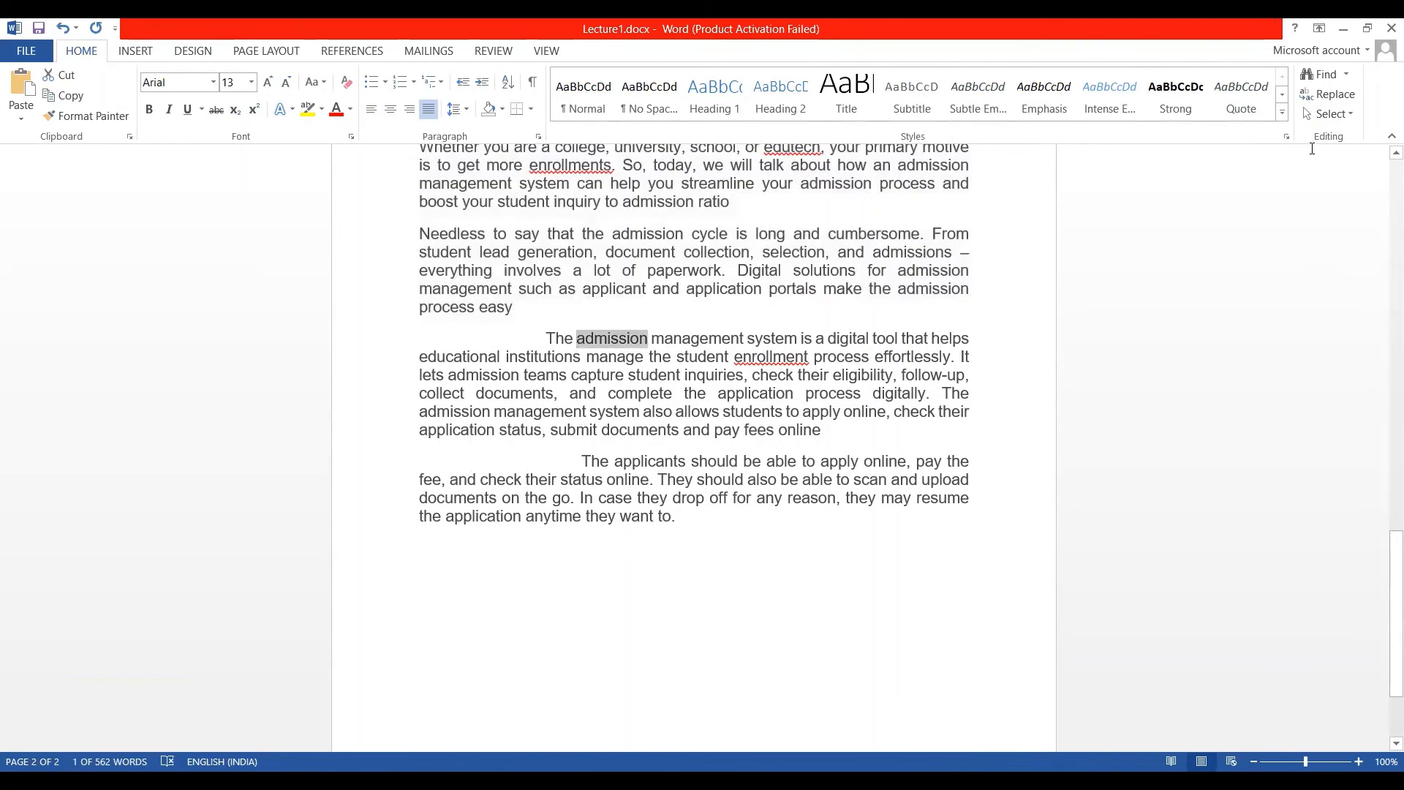
left_click(1352, 114)
left_click(1295, 180)
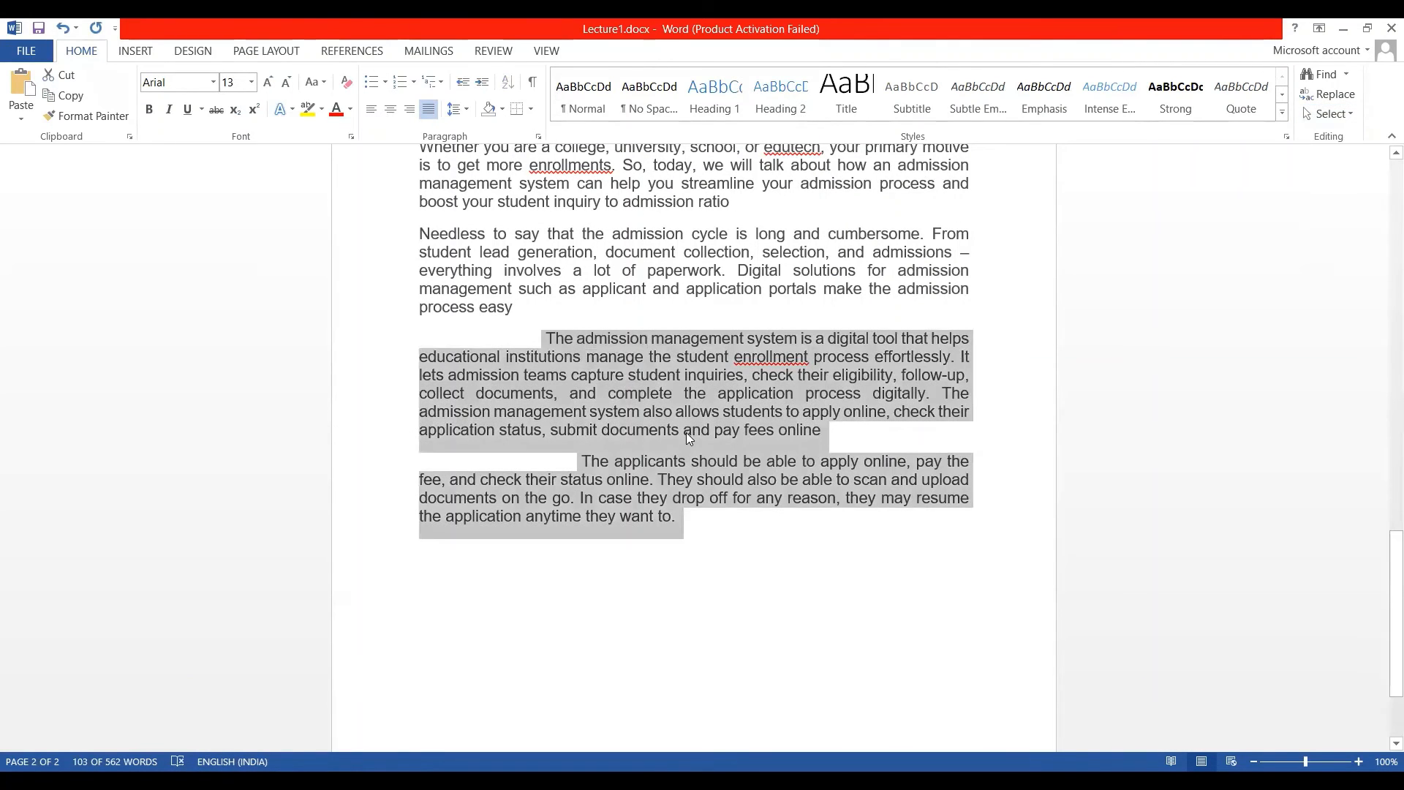
scroll(660, 213, "up", 20)
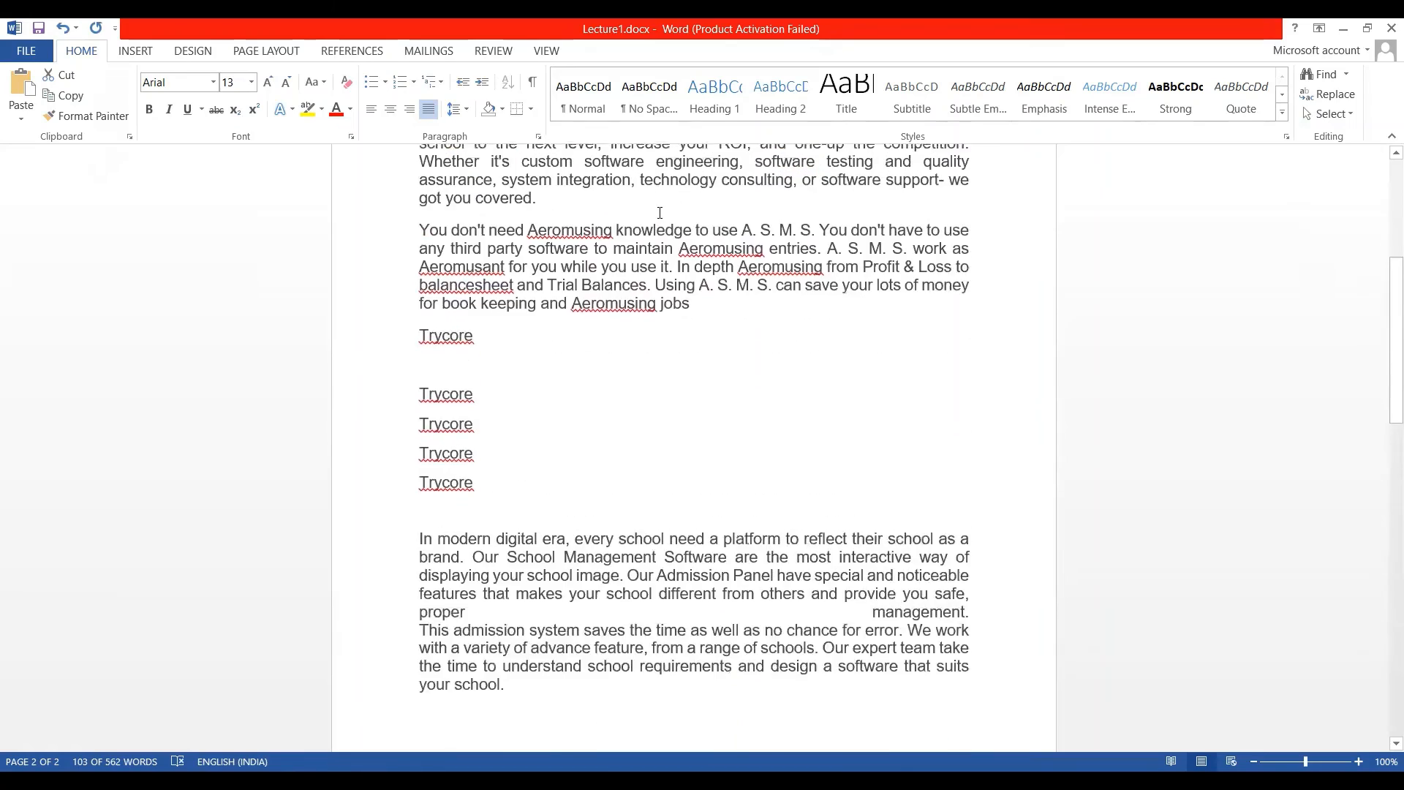
scroll(660, 213, "down", 8)
scroll(660, 213, "down", 12)
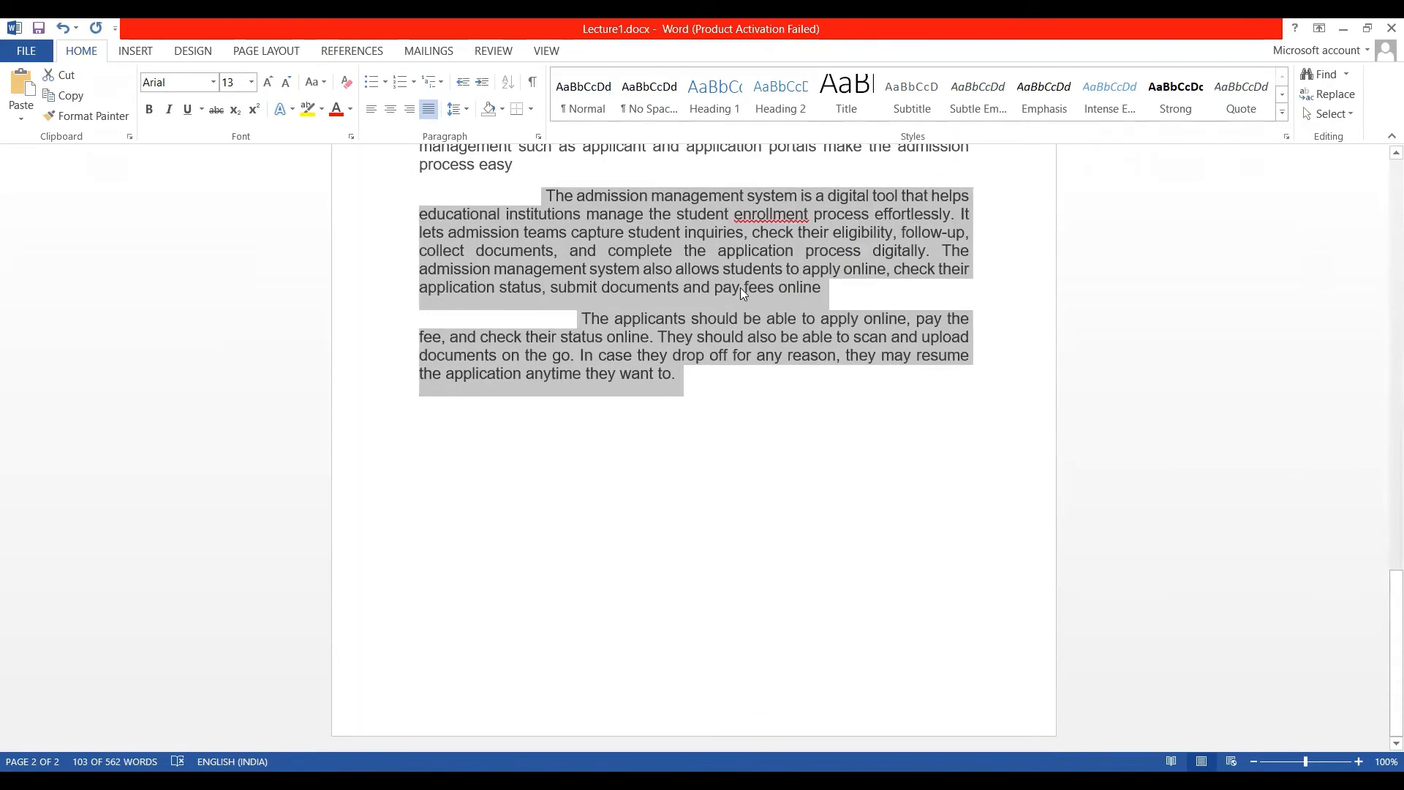
scroll(638, 249, "up", 6)
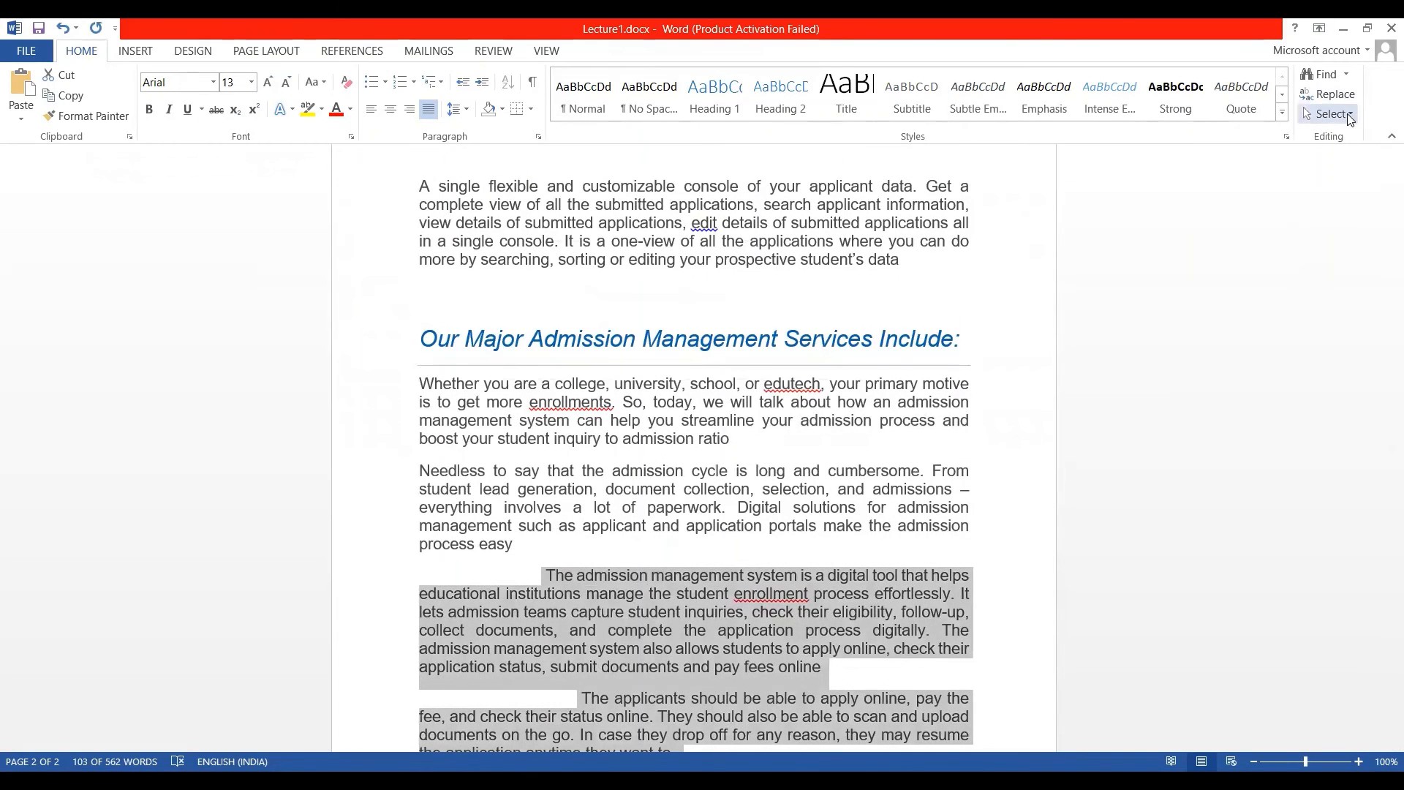
left_click(1348, 115)
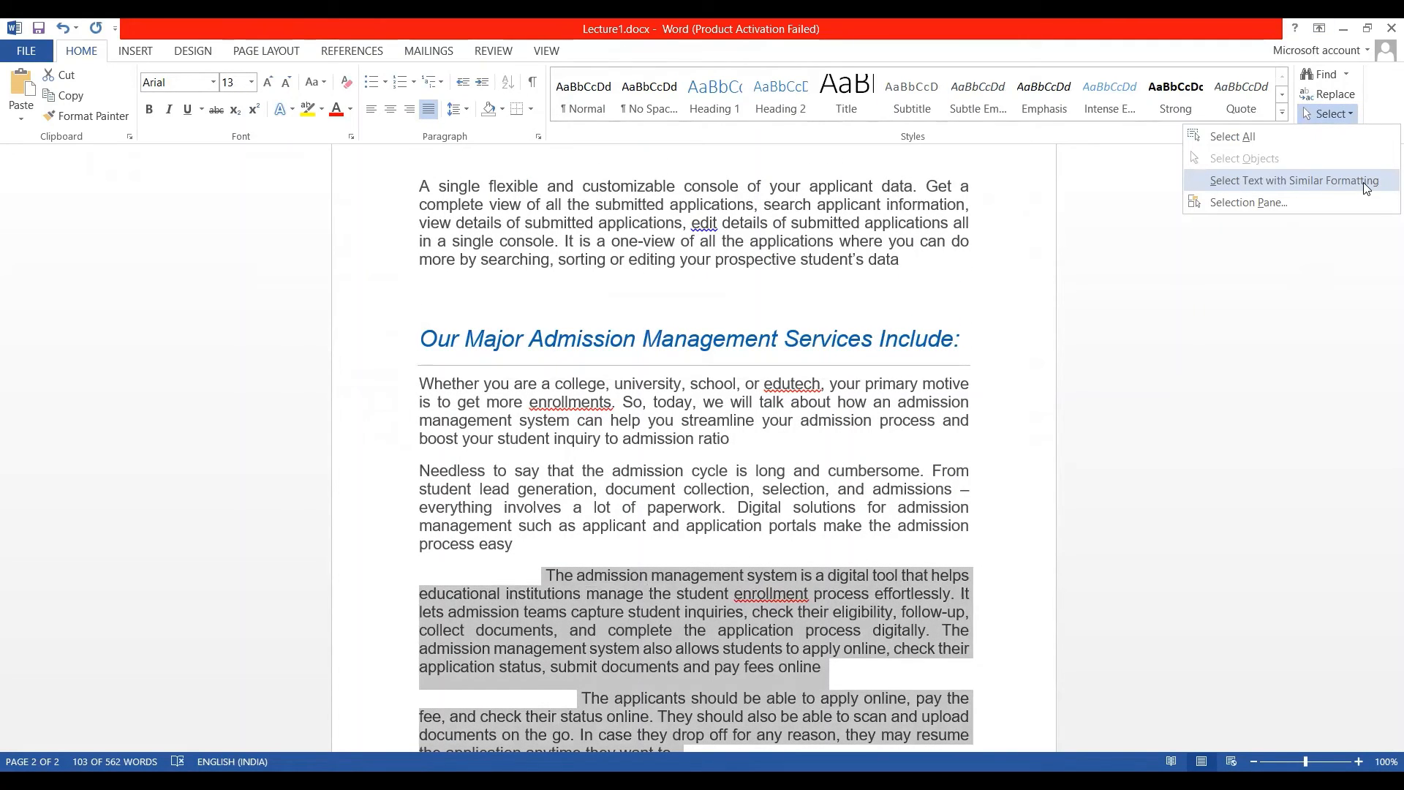
left_click(1164, 320)
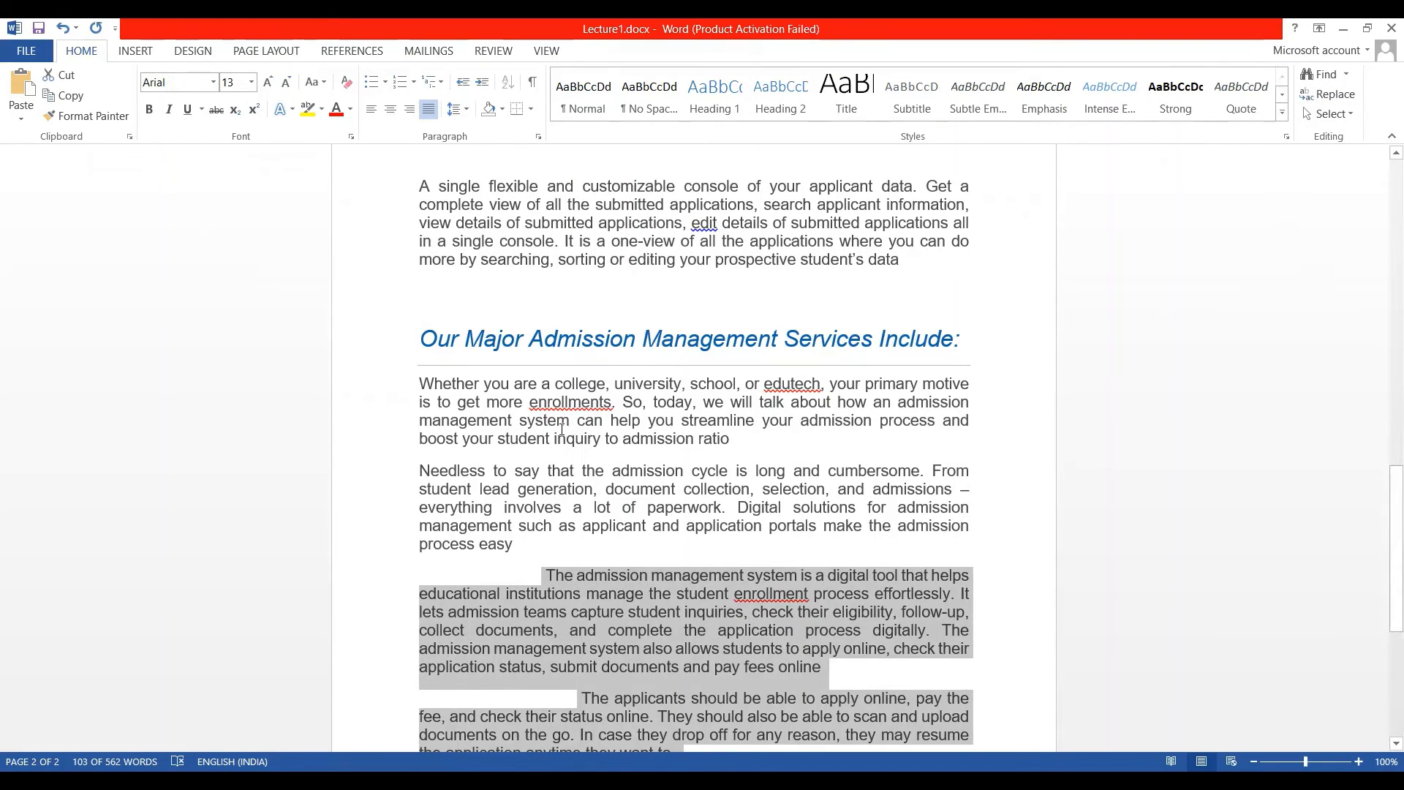
Copy the Aeromus line at the start of page 1, and add three blank lines above it
scroll(562, 428, "up", 15)
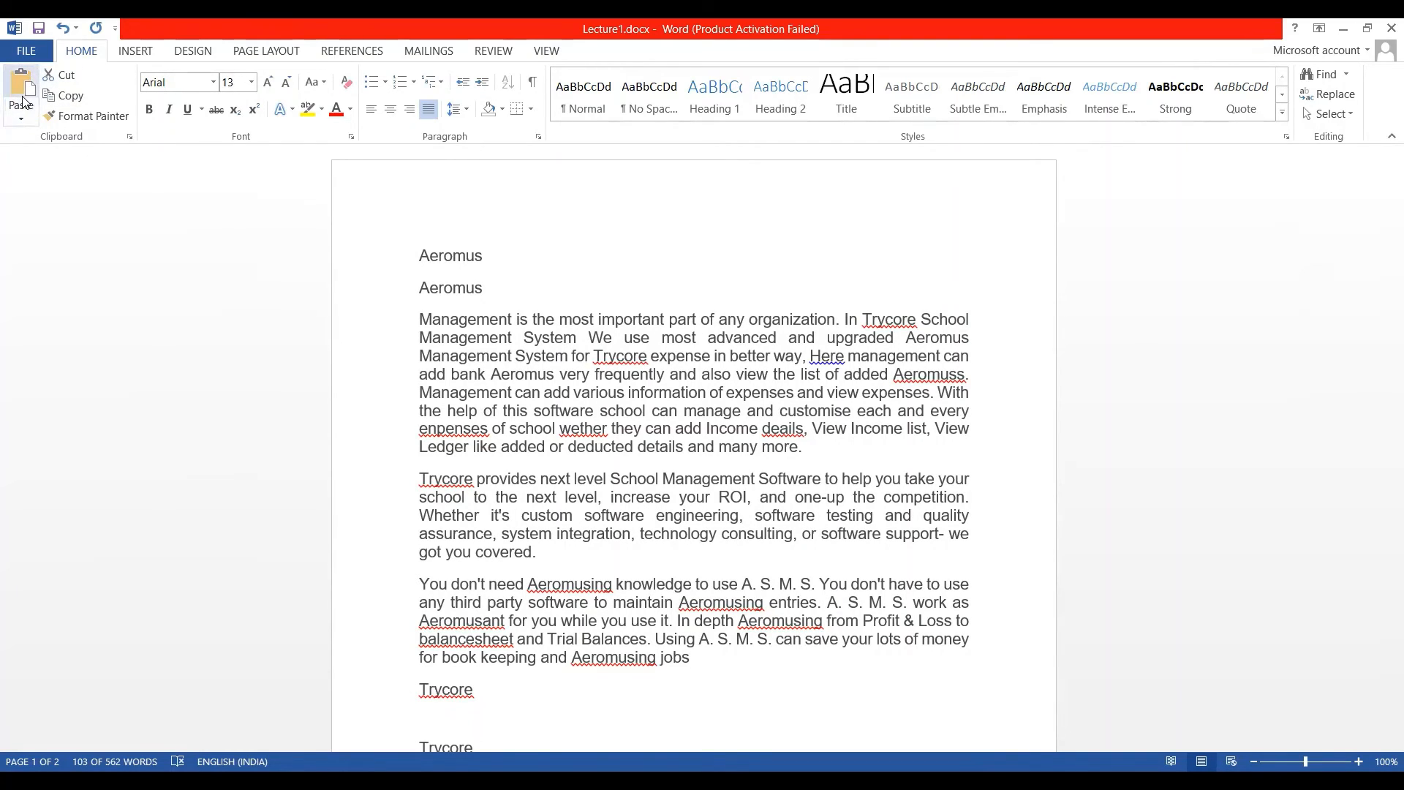
double_click(448, 259)
key("ctrl+c")
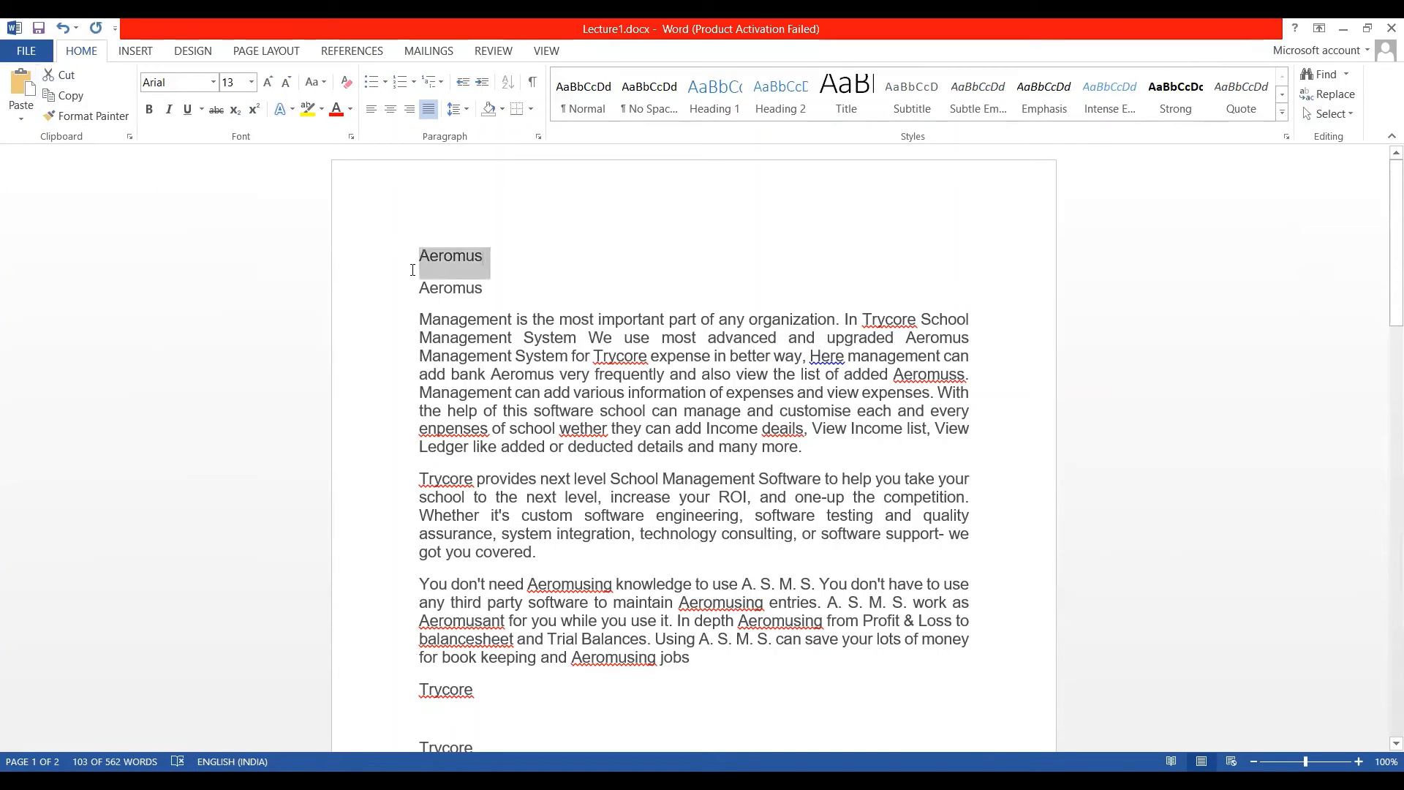
left_click(446, 230)
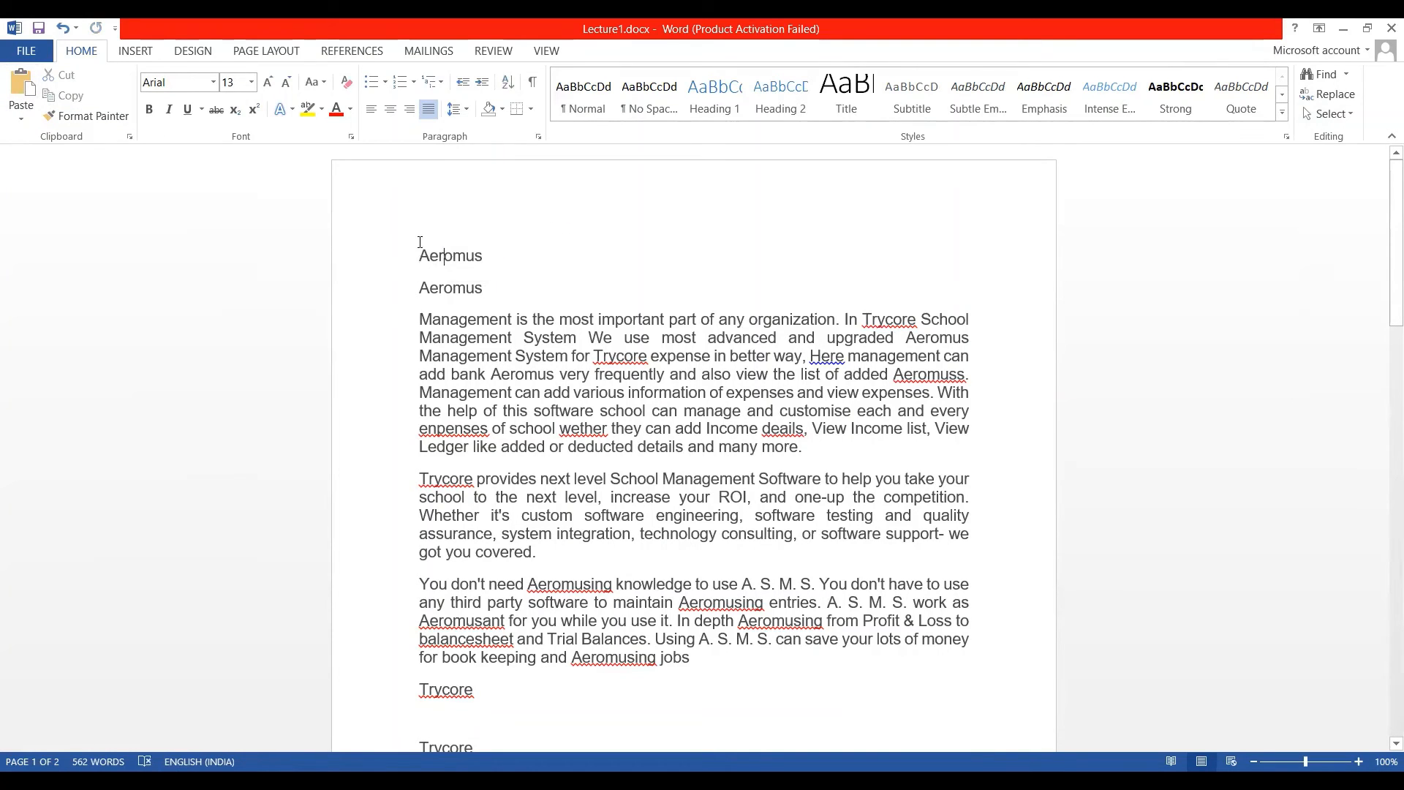
key("Return")
key("Up")
key("Return")
key("Return")
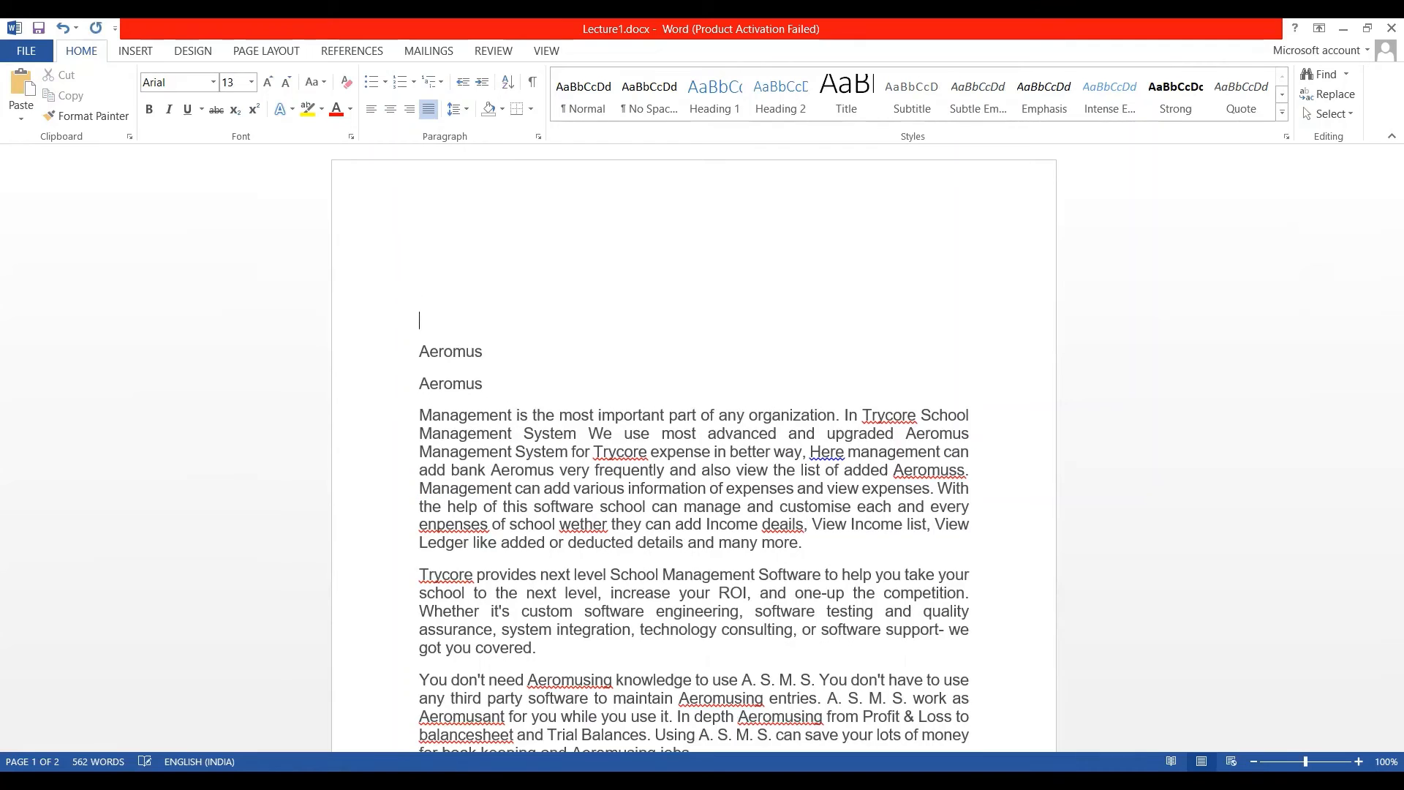
Paste the copied Aeromus line at the very beginning of the document, undo the paste, and paste it again
key("ctrl+v")
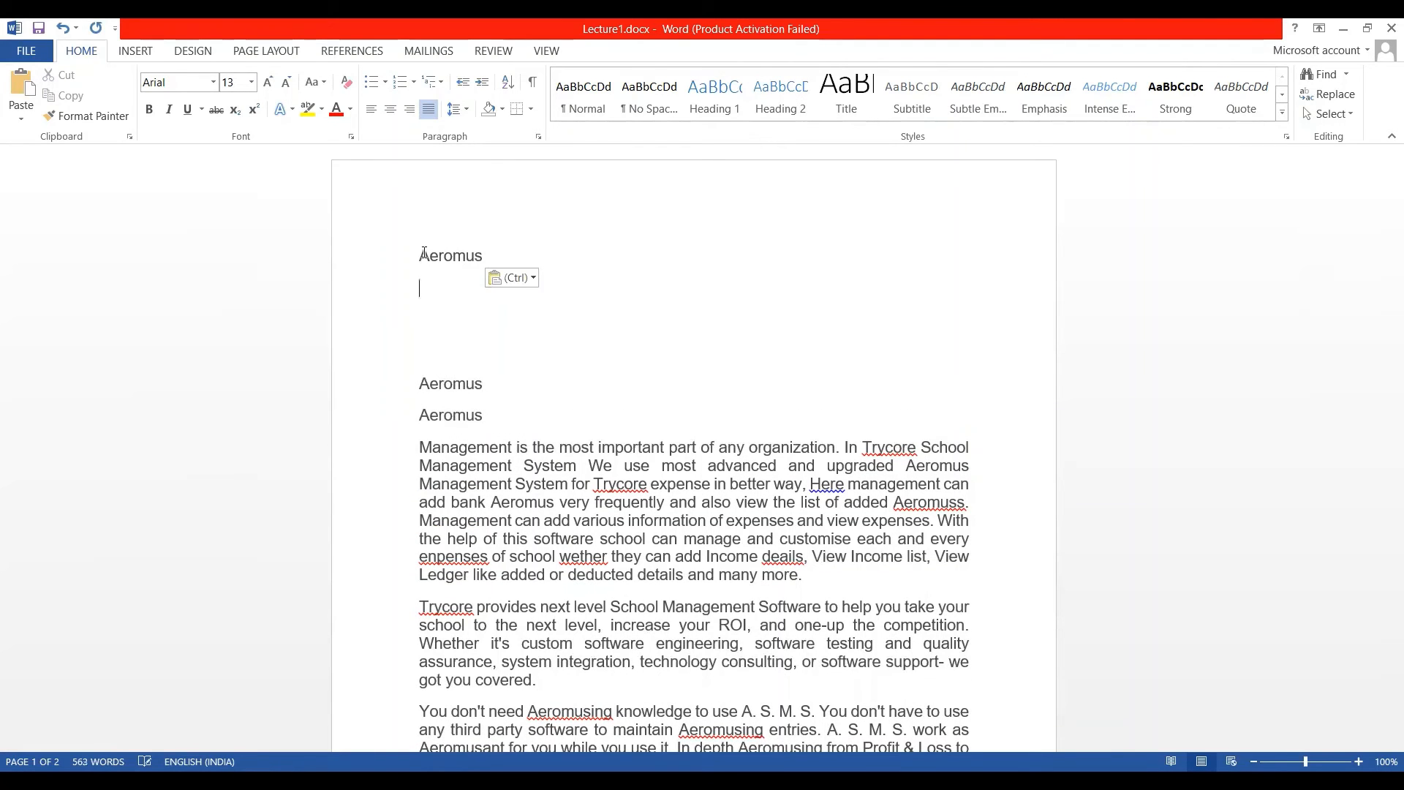
key("ctrl+z")
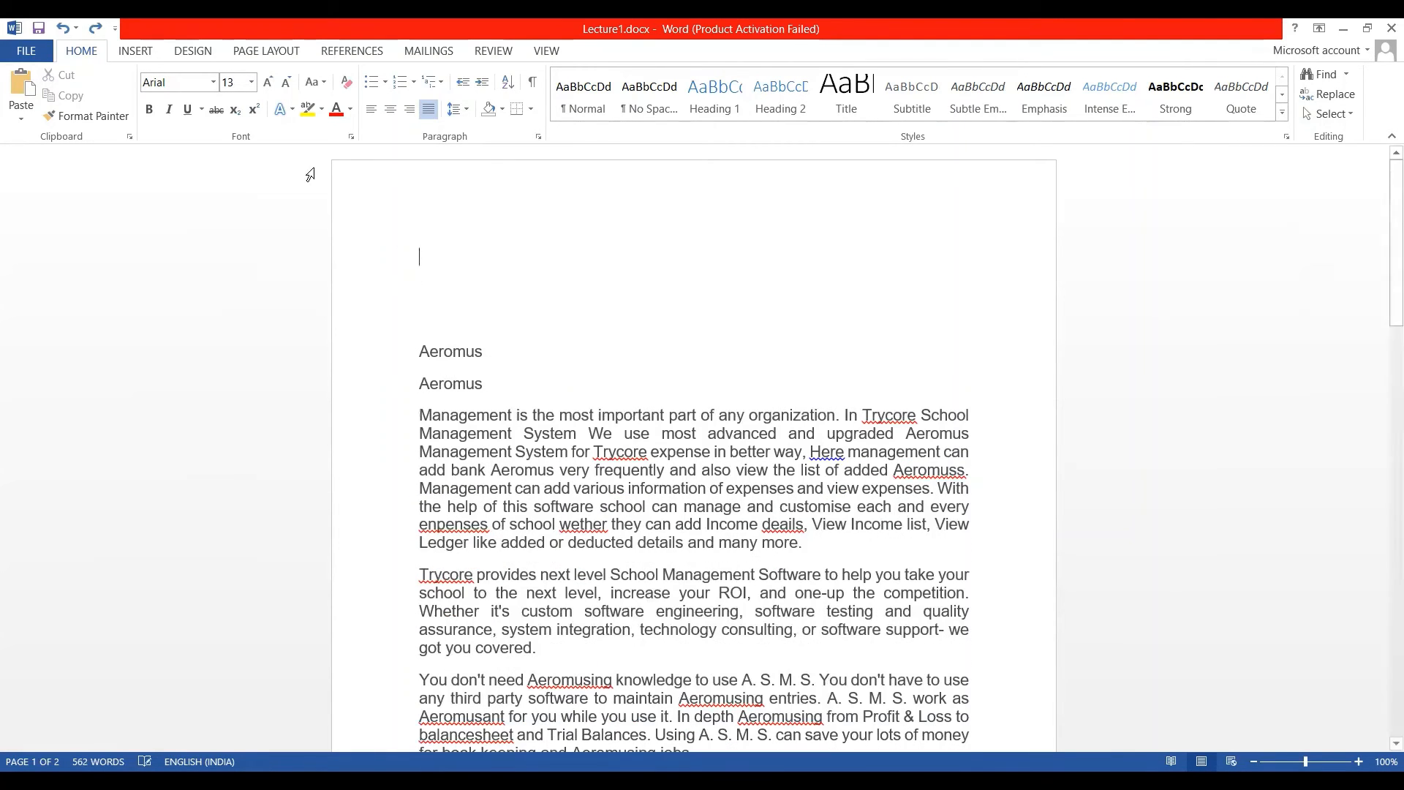
left_click(16, 91)
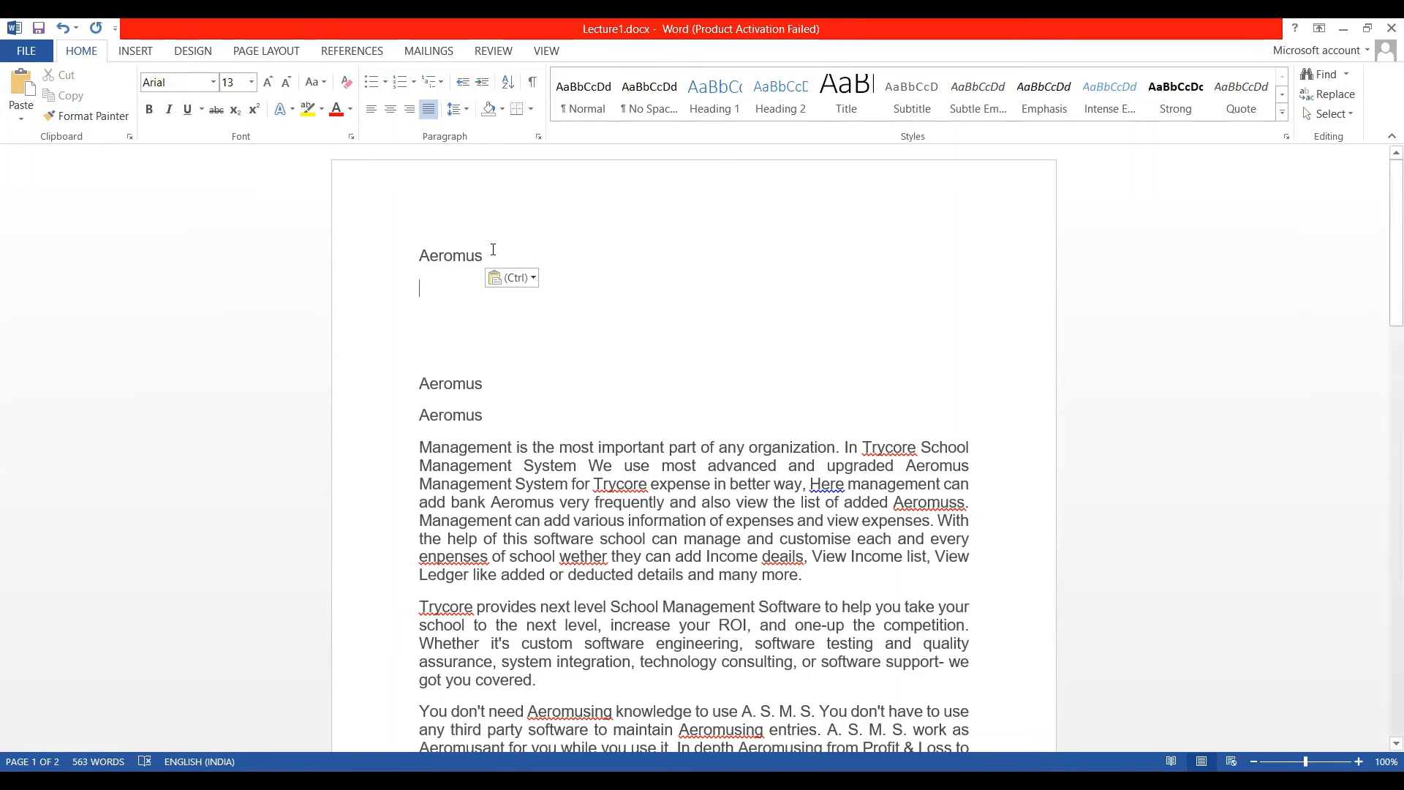
Copy and cut the topmost Aeromus line, undo the cut, and paste the line over the selected text
left_click_drag(469, 251, 421, 253)
key("ctrl+c")
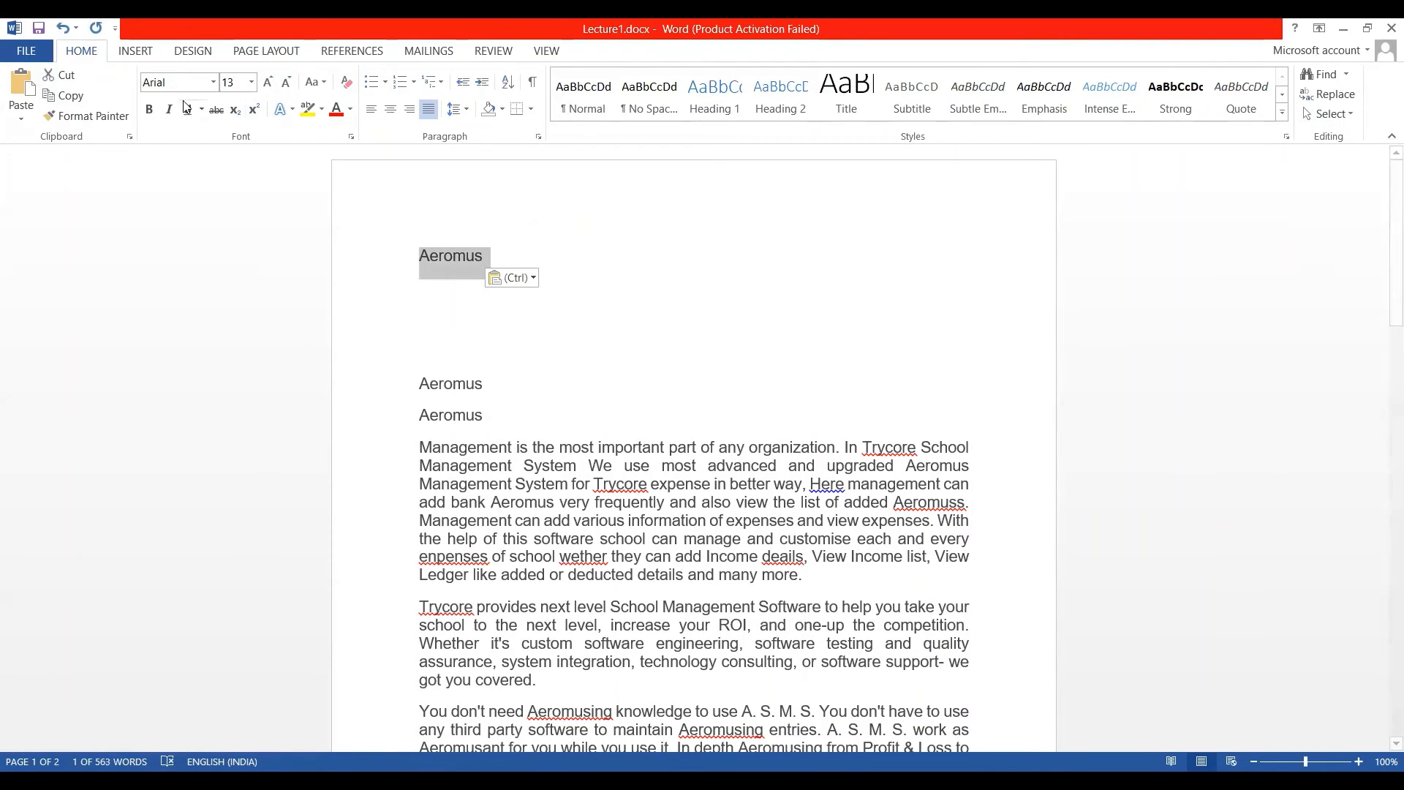
left_click(65, 76)
key("ctrl+z")
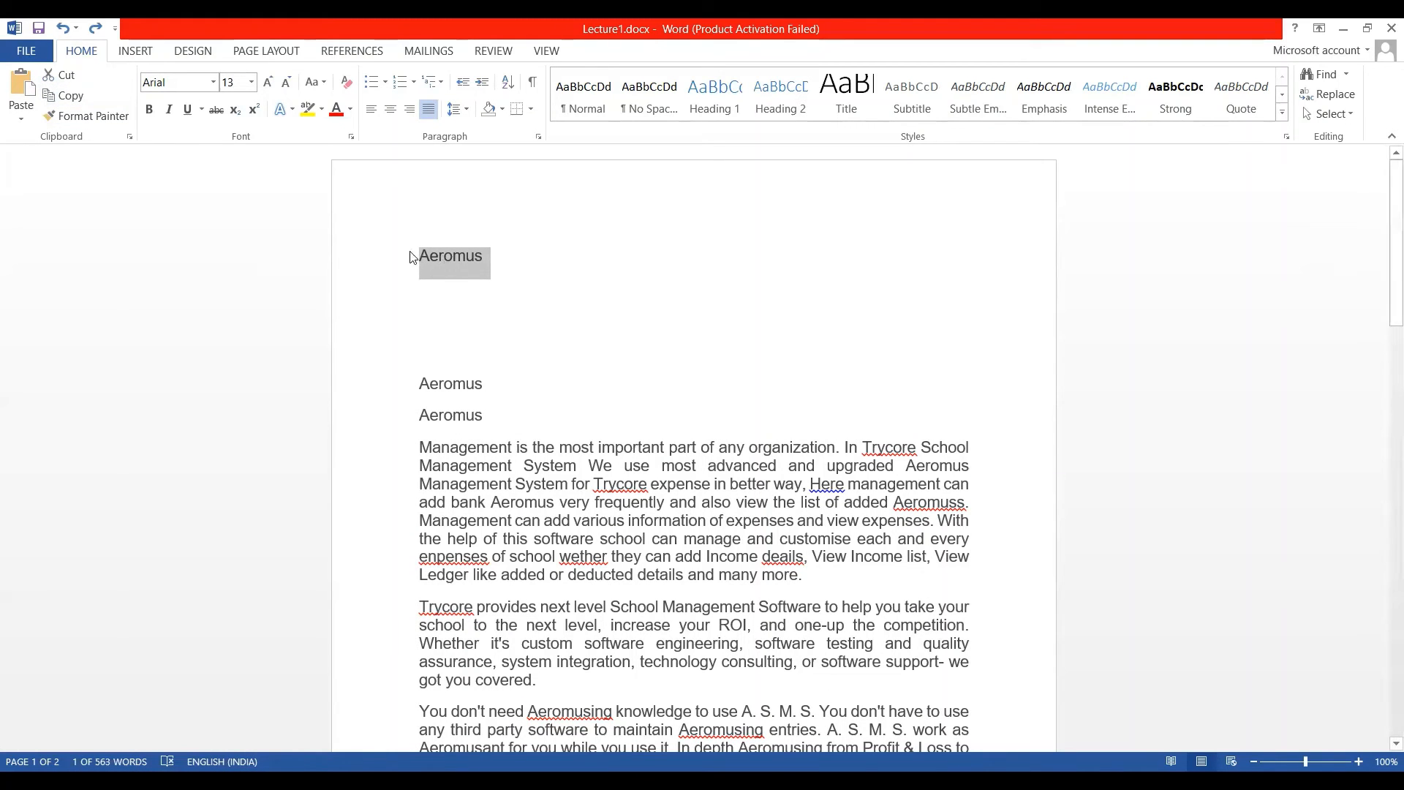
left_click(21, 74)
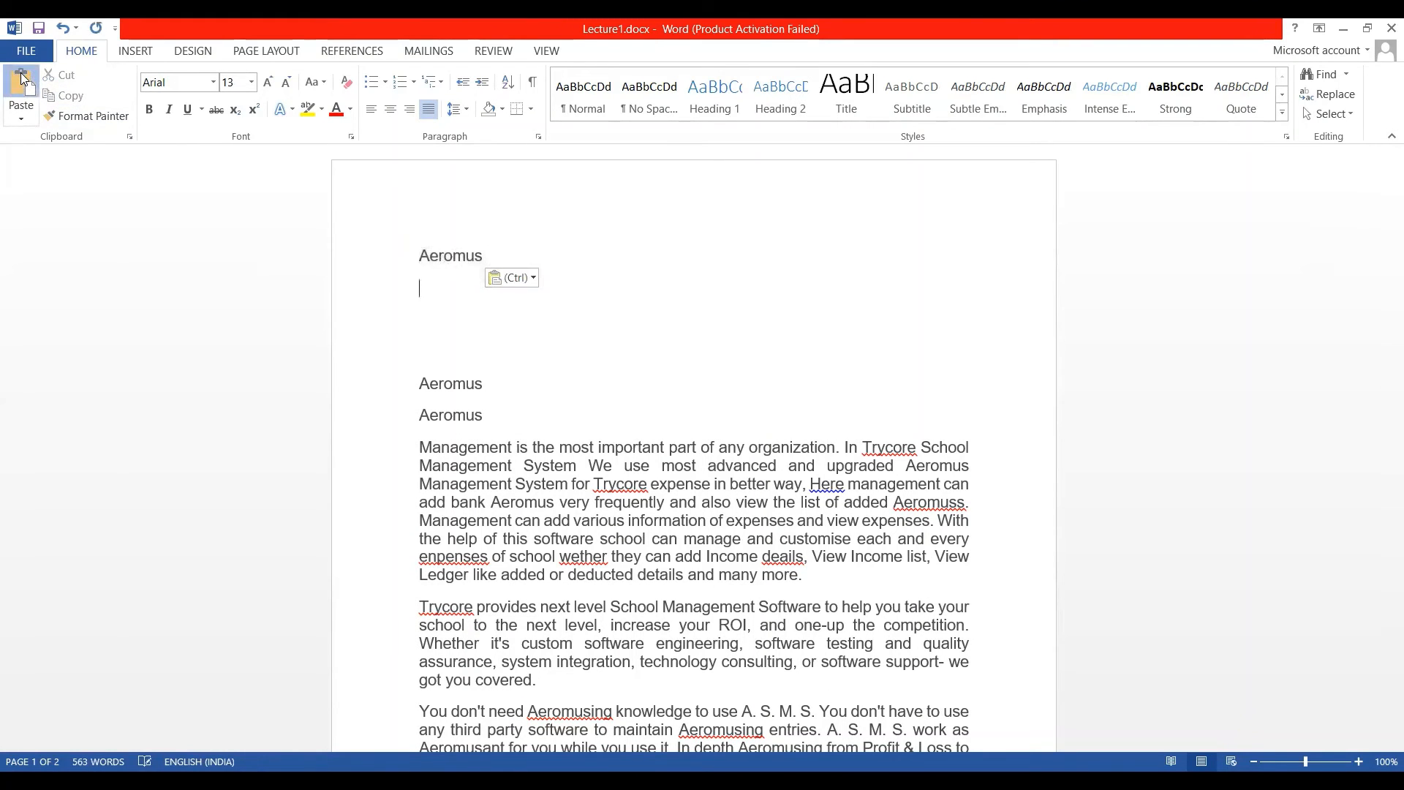
Paste the copied Aeromus line once more, directly below the topmost Aeromus line
left_click(21, 73)
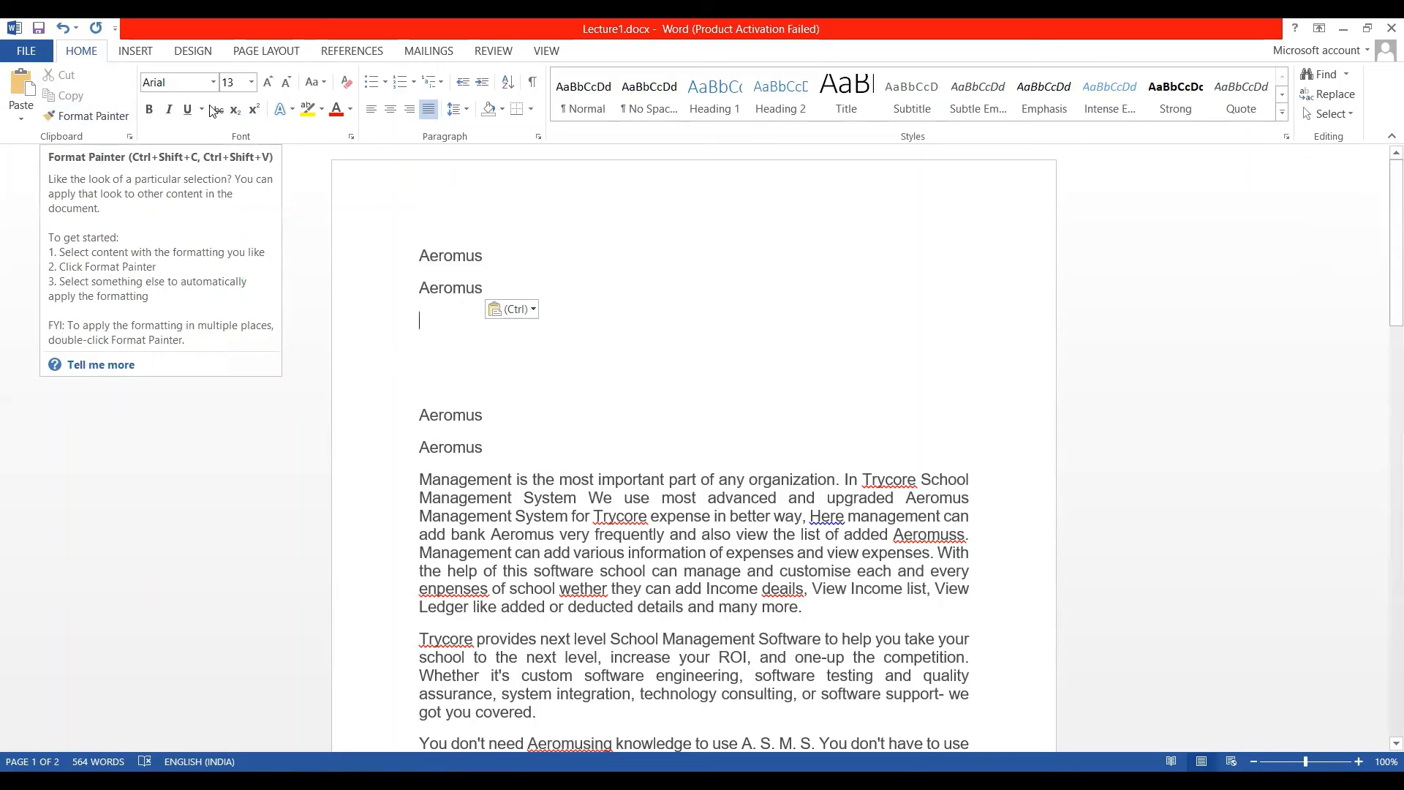
scroll(505, 432, "down", 8)
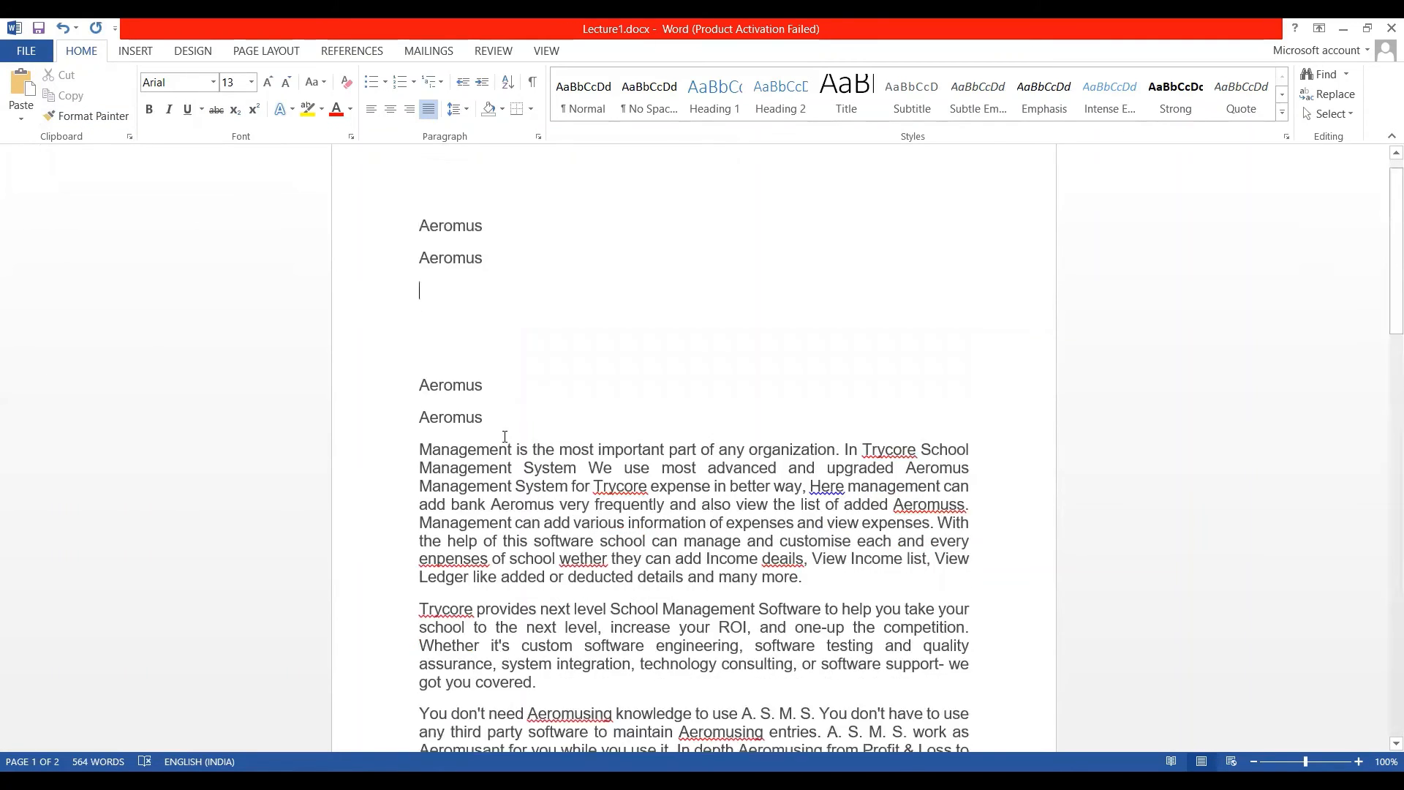
scroll(504, 437, "up", 8)
scroll(505, 437, "up", 1)
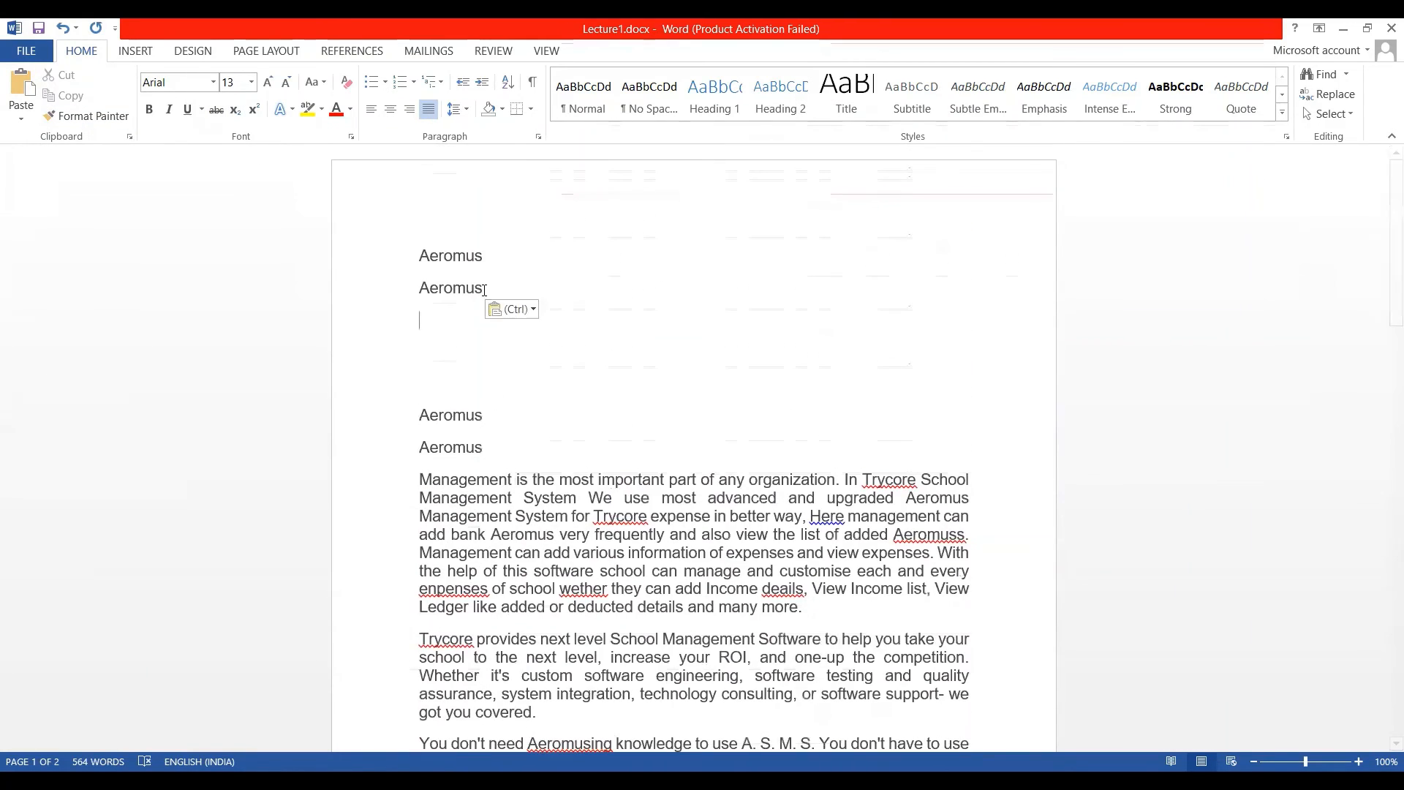
Format the topmost Aeromus line in red, bold, with a font size of 24
double_click(485, 260)
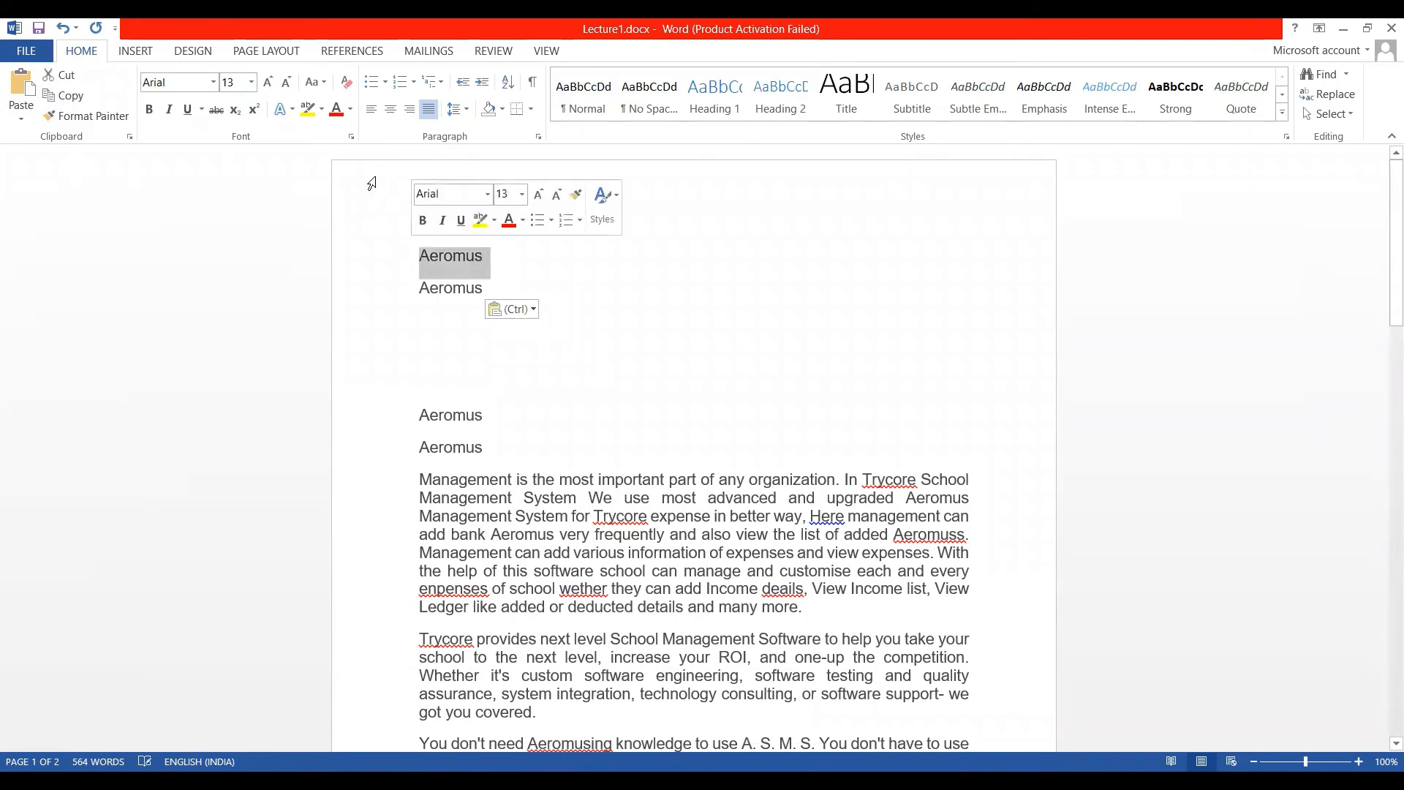
left_click(337, 111)
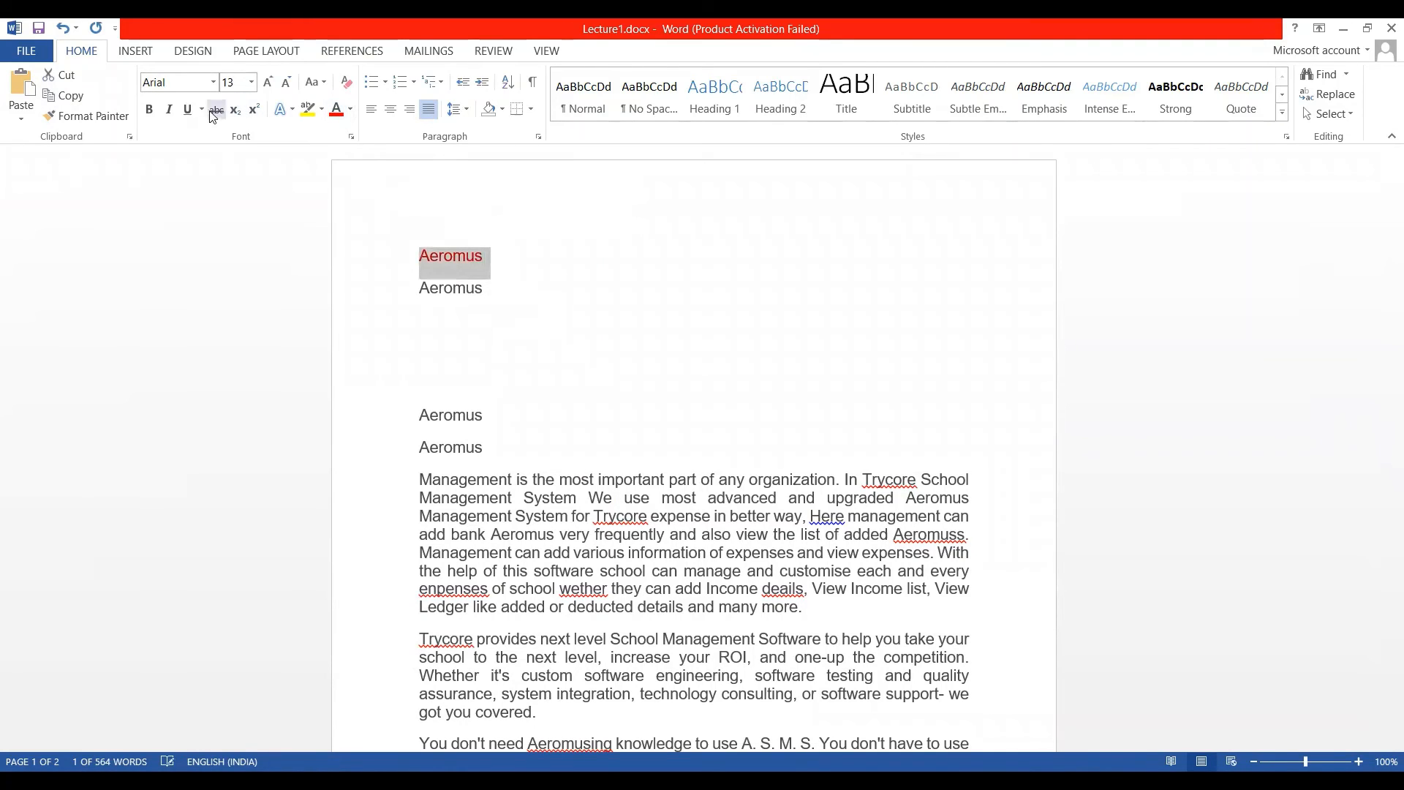
left_click(150, 109)
left_click(252, 82)
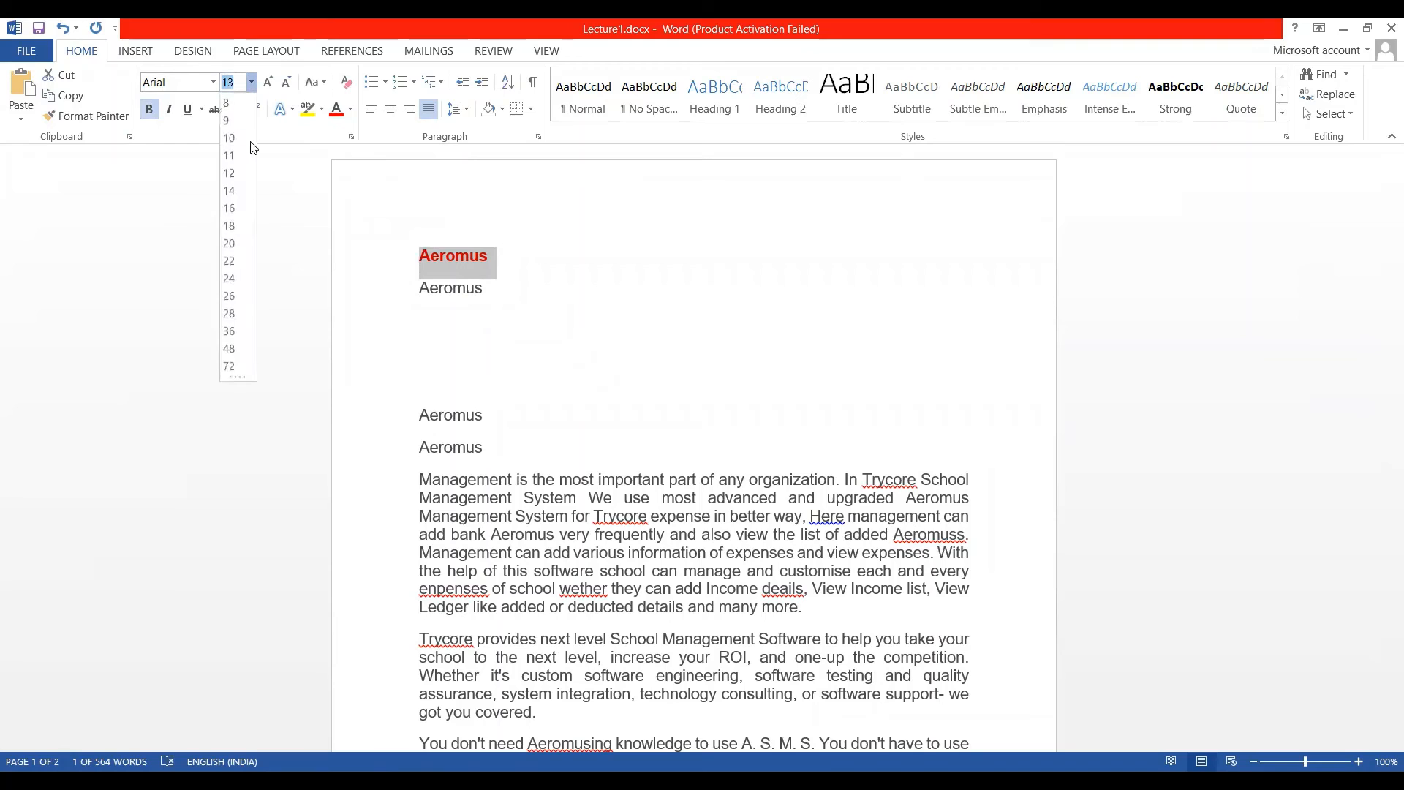
left_click(229, 278)
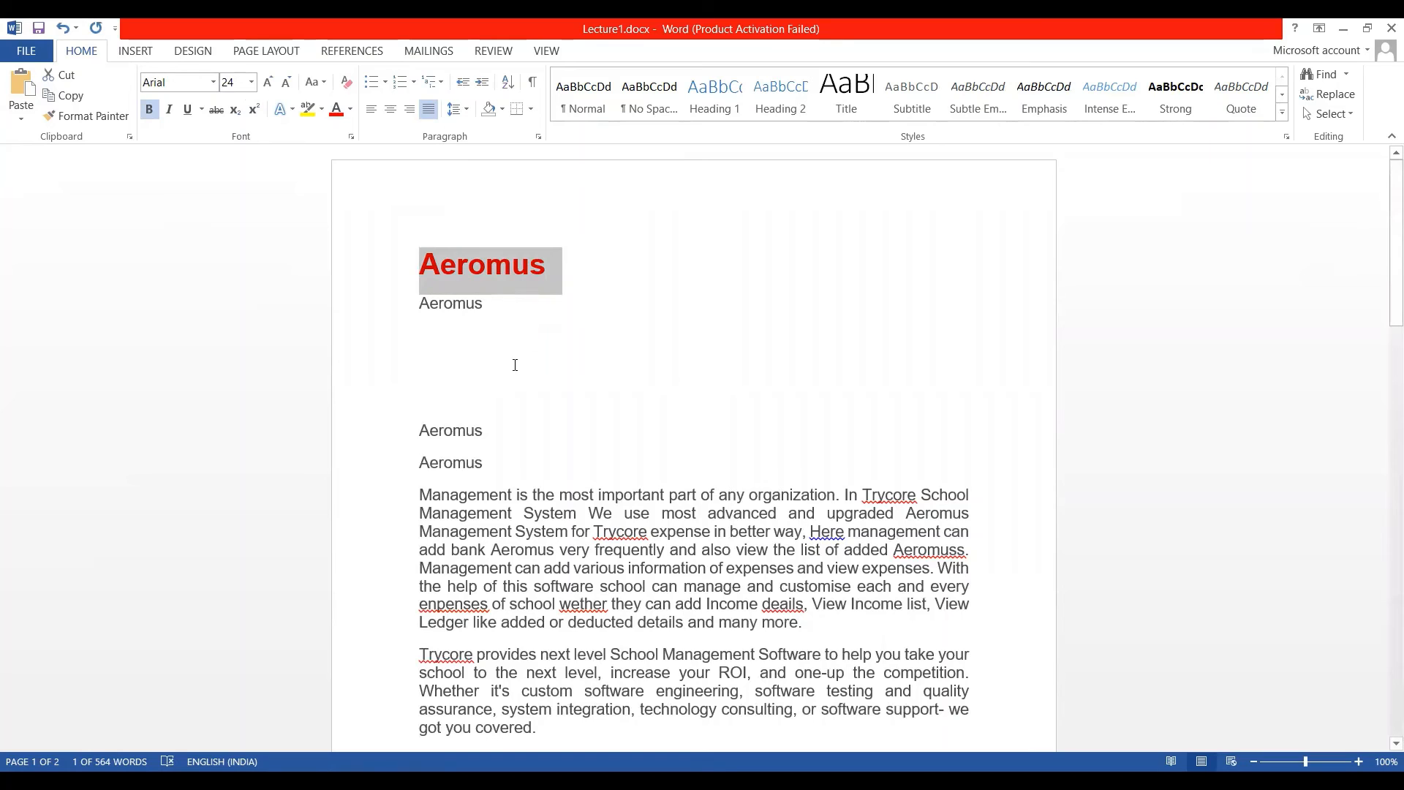
scroll(515, 365, "down", 12)
scroll(515, 365, "up", 9)
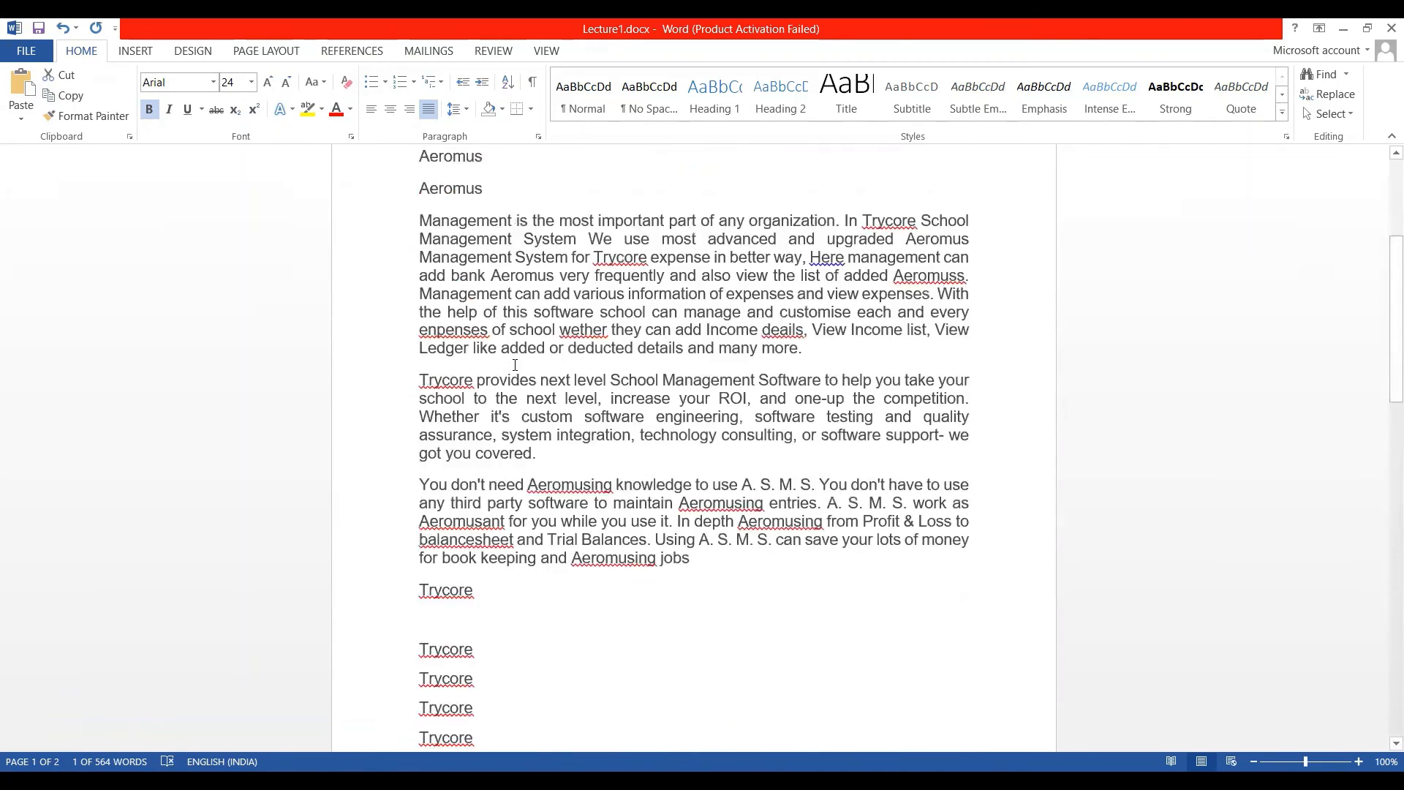
scroll(515, 365, "up", 5)
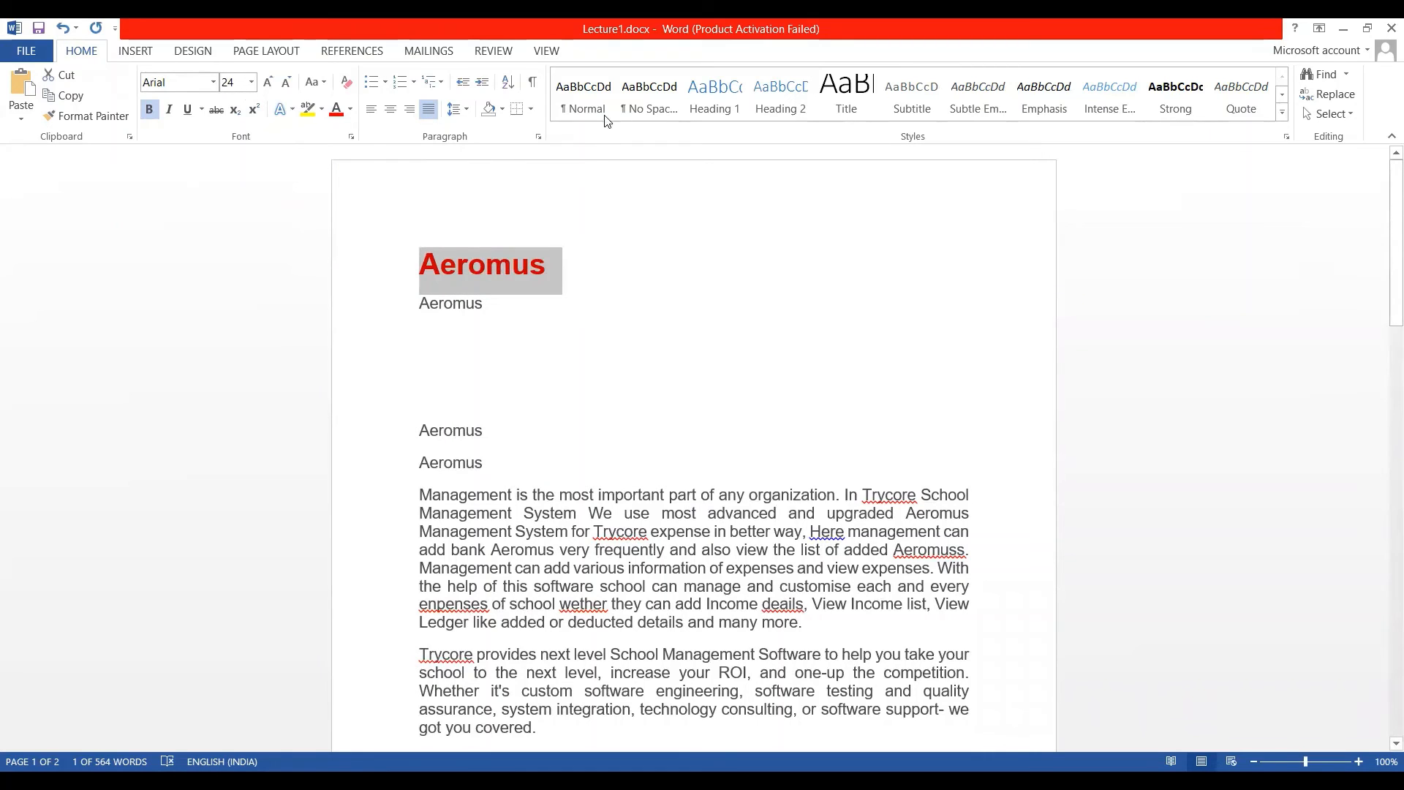
Copy the formatting of the topmost red Aeromus line to the first Aeromus line below the blank lines with Format Painter
left_click(583, 110)
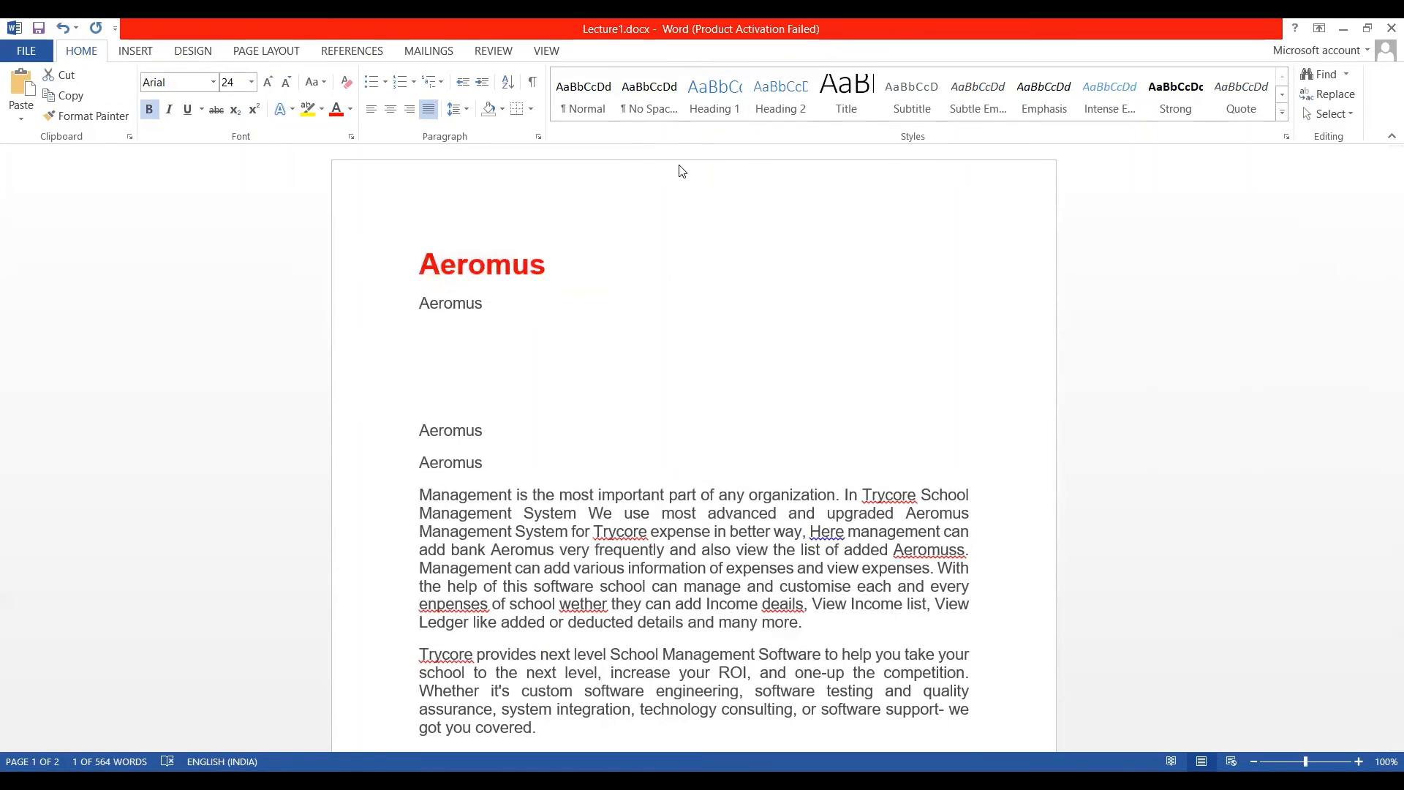
left_click(568, 276)
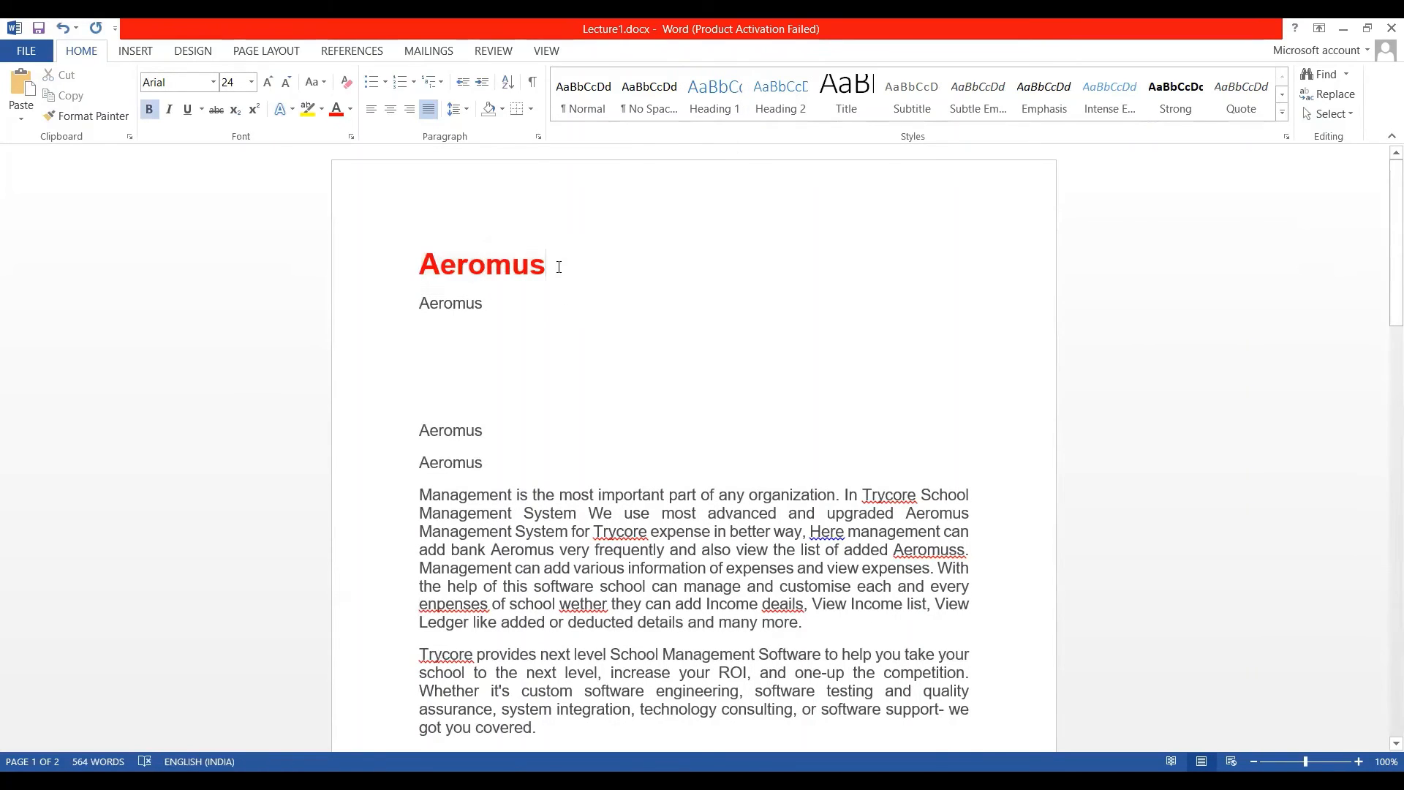
left_click(412, 276)
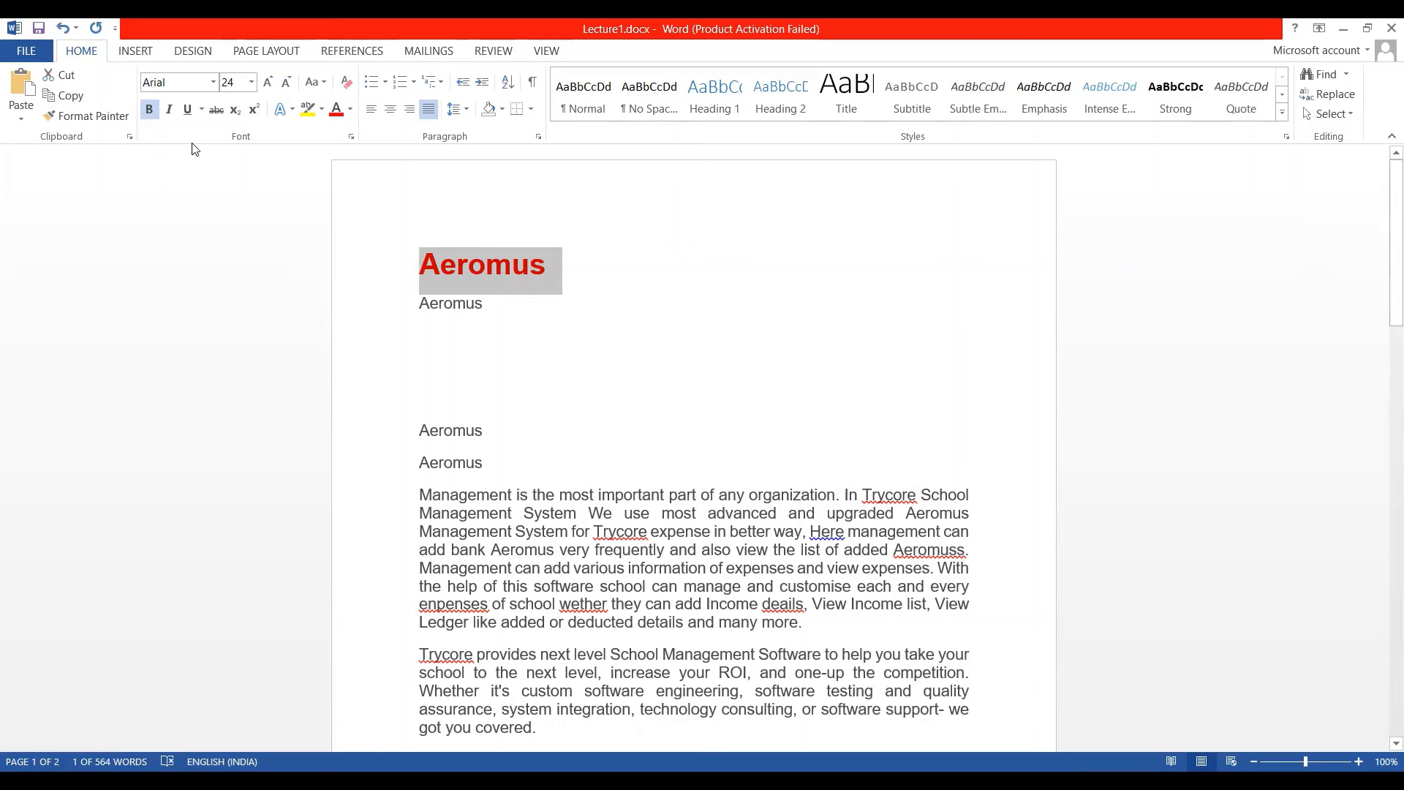
left_click(564, 301)
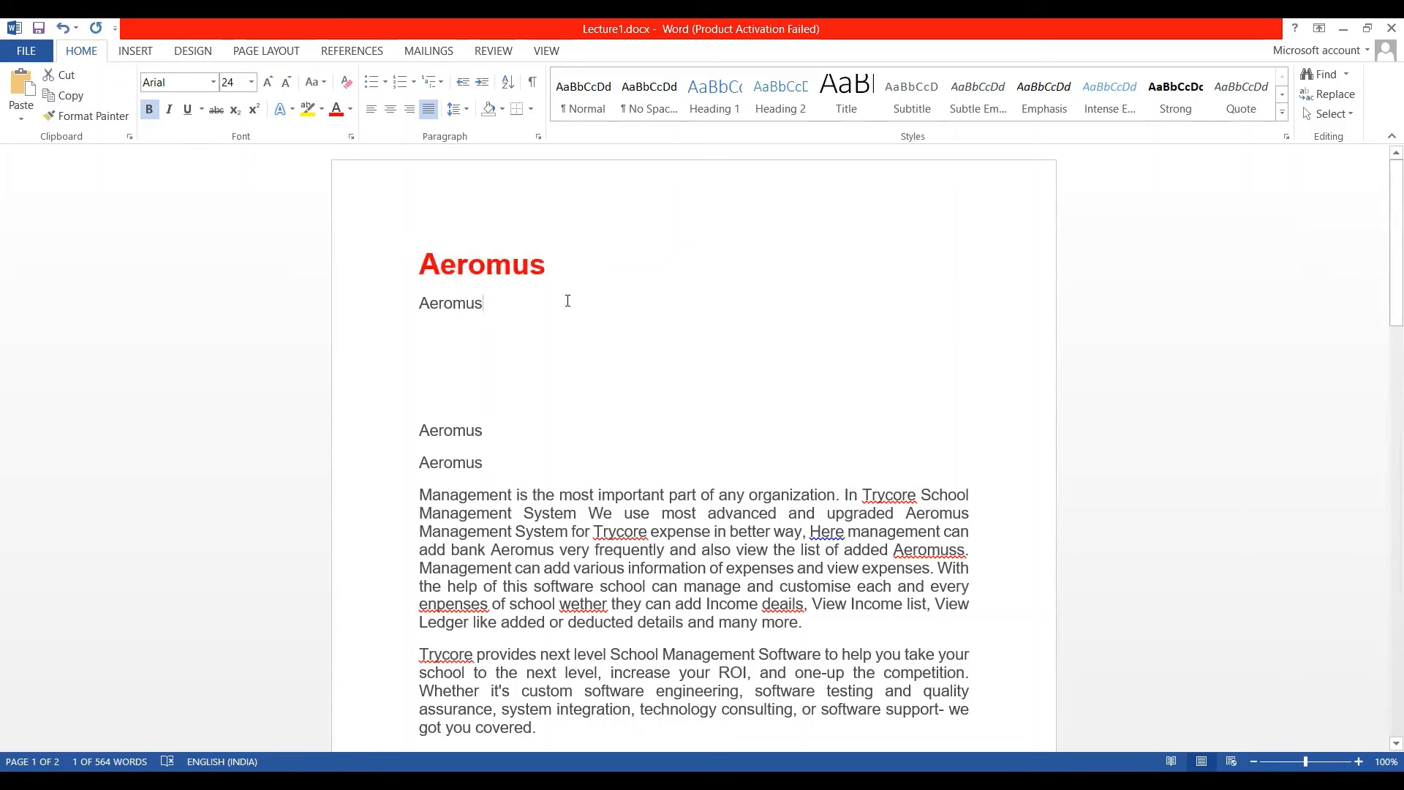
left_click_drag(547, 265, 425, 270)
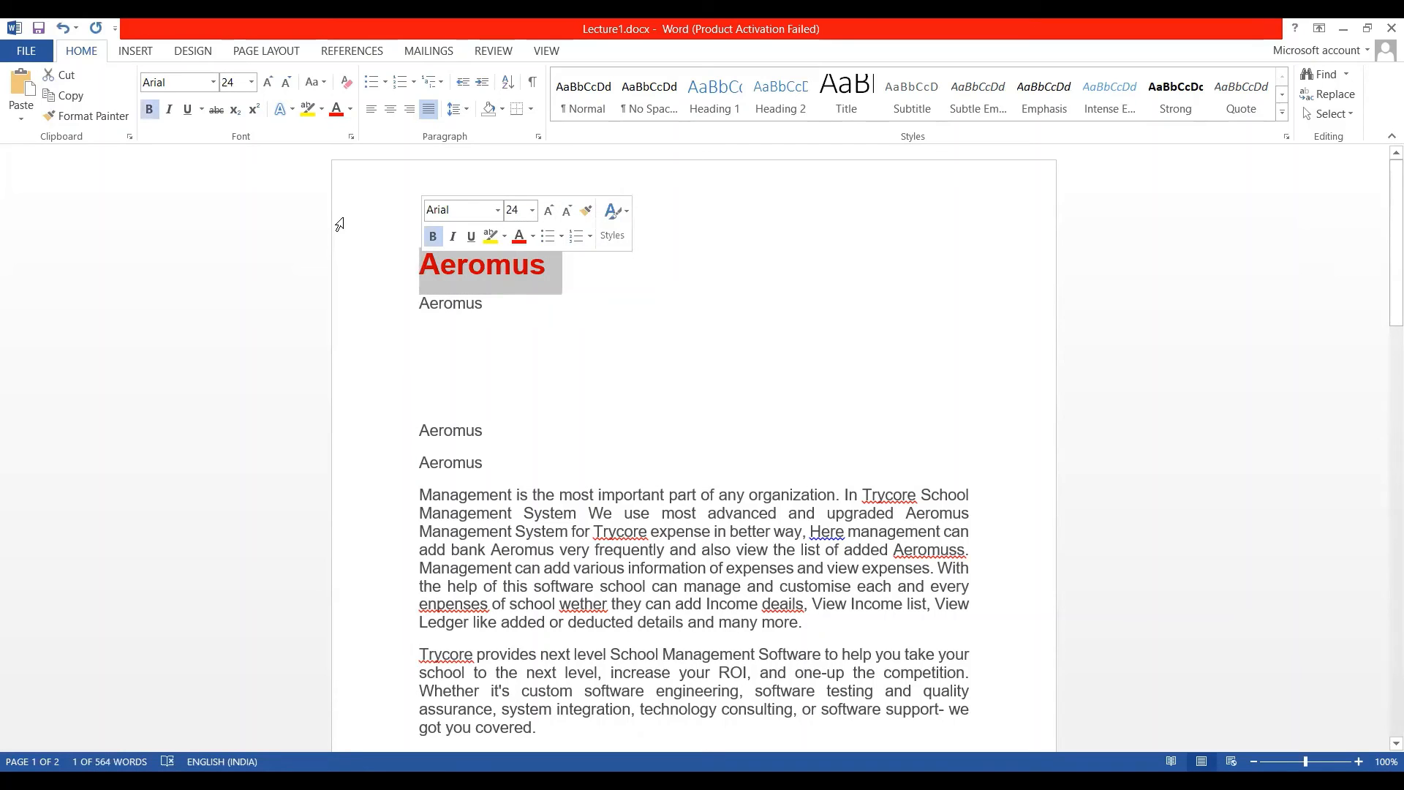
left_click(84, 117)
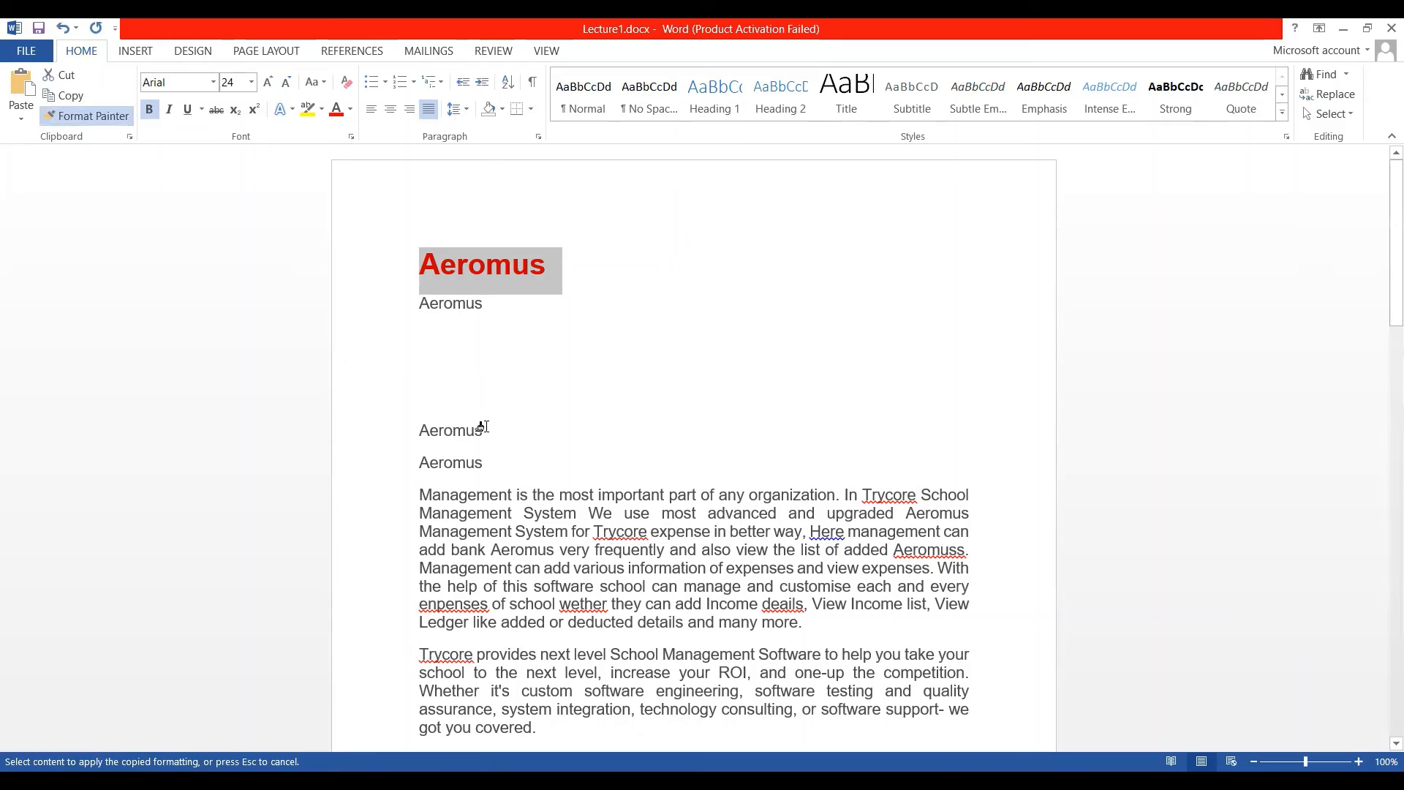
left_click_drag(485, 430, 416, 432)
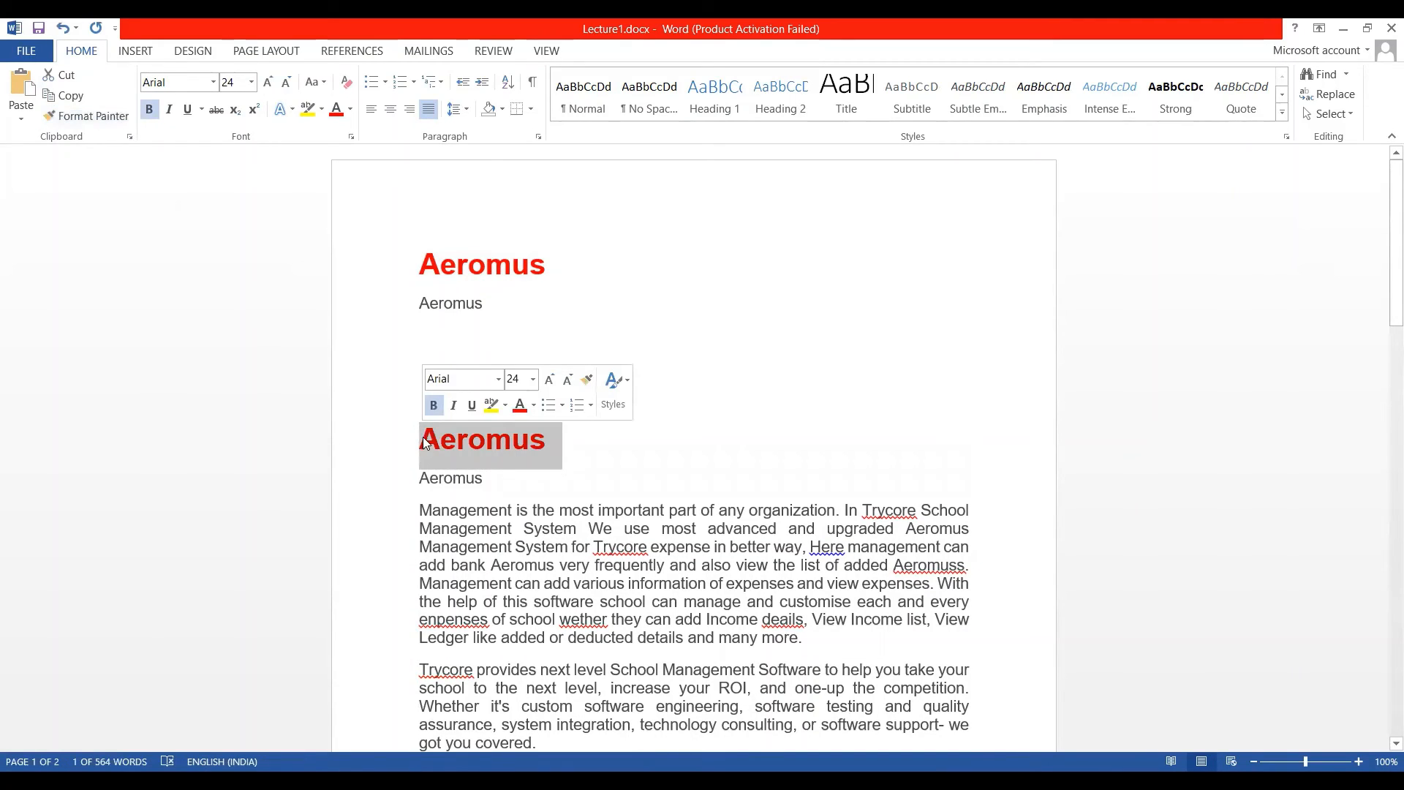
Apply the red Aeromus line's formatting to "Management is the most important" at the start of the first paragraph with Format Painter
scroll(130, 192, "down", 3)
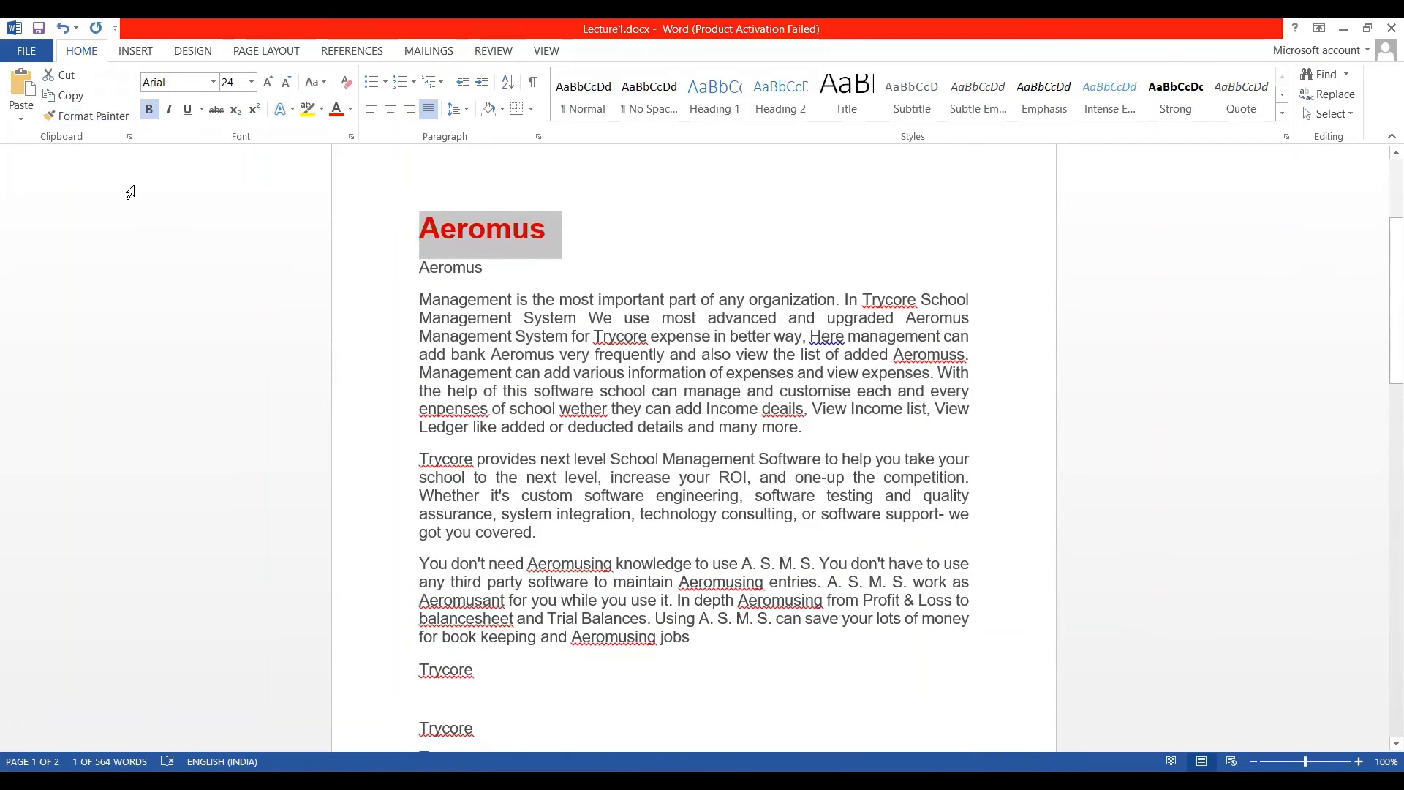
left_click(90, 115)
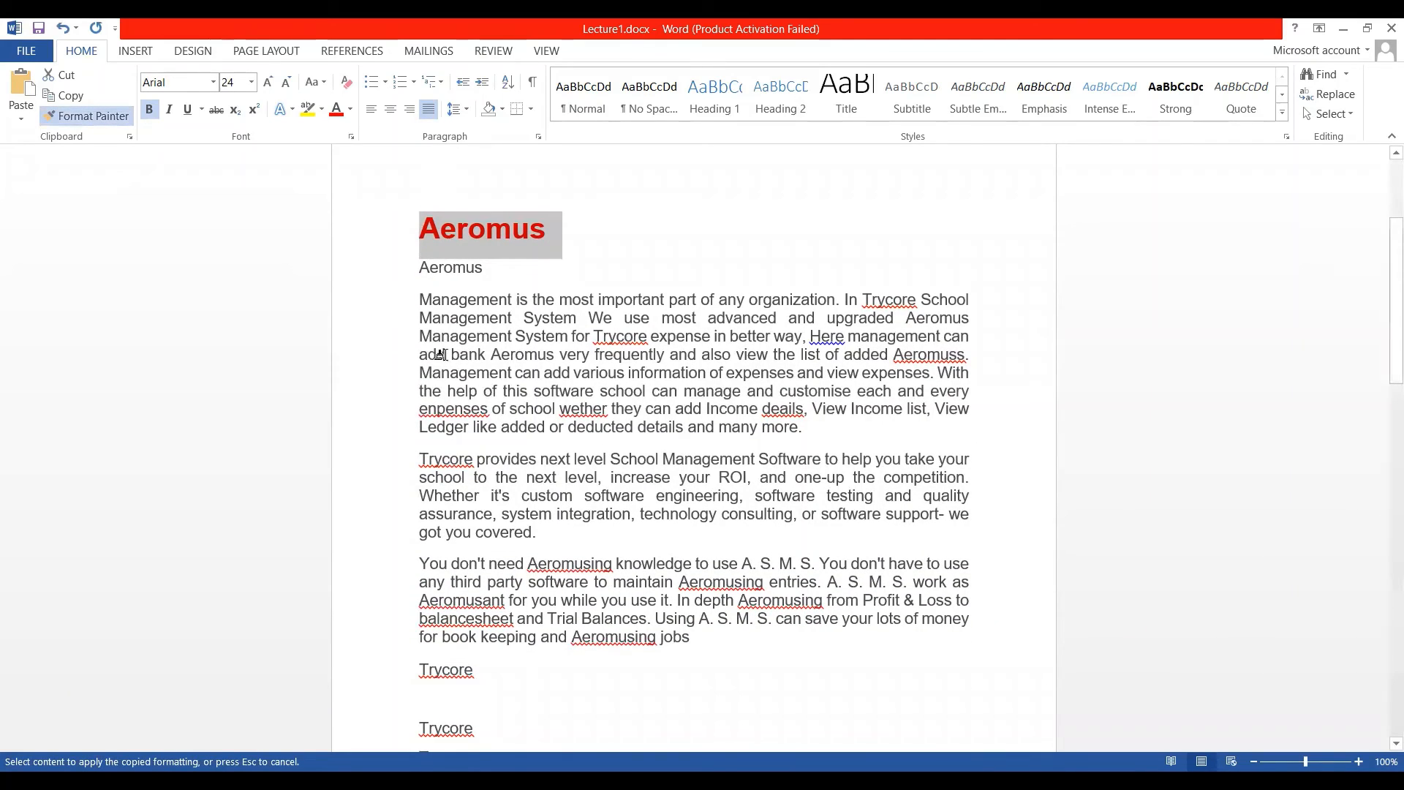
left_click_drag(415, 301, 643, 304)
left_click(963, 313)
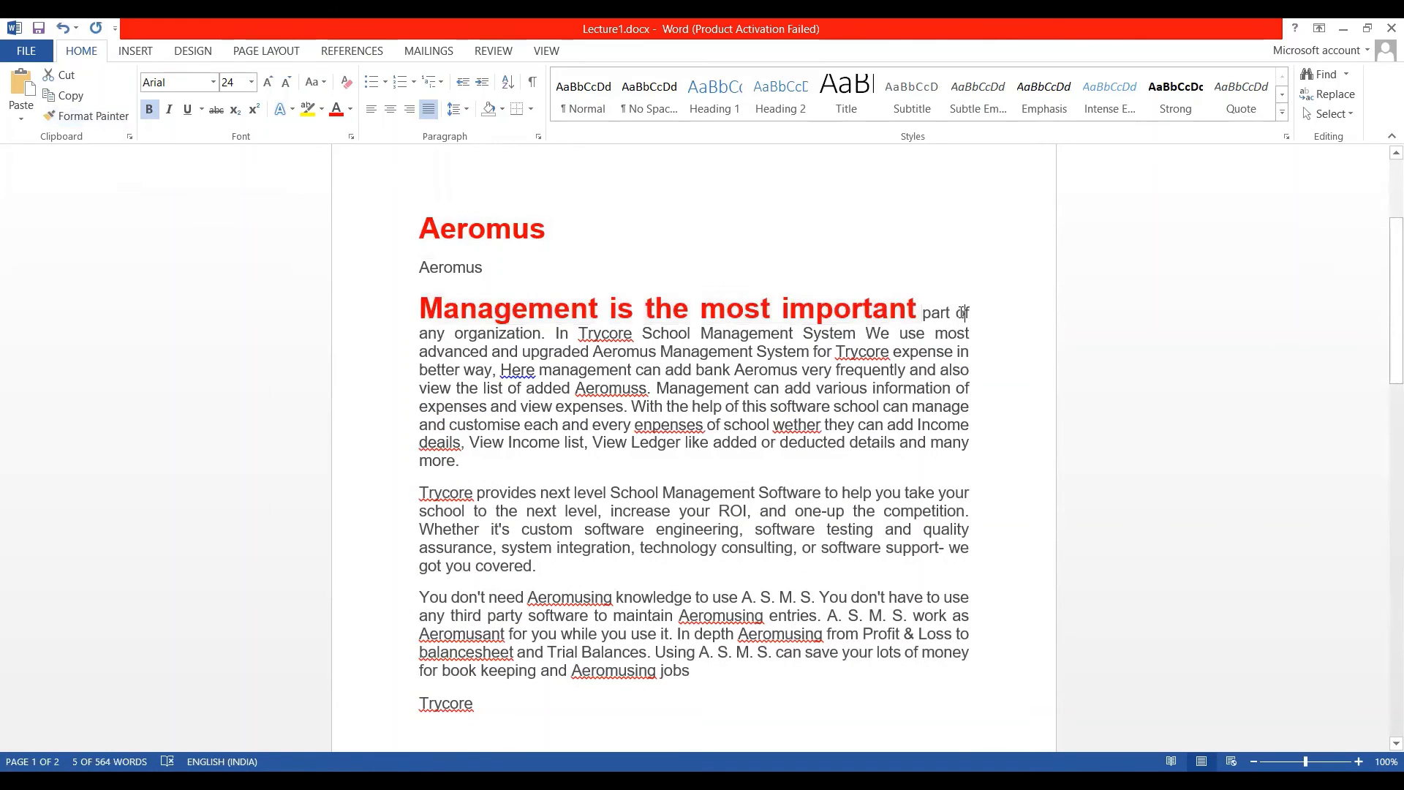
Try to apply formatting to the first Trycore line below the blank line with Format Painter, without selecting a formatted source
scroll(596, 419, "down", 5)
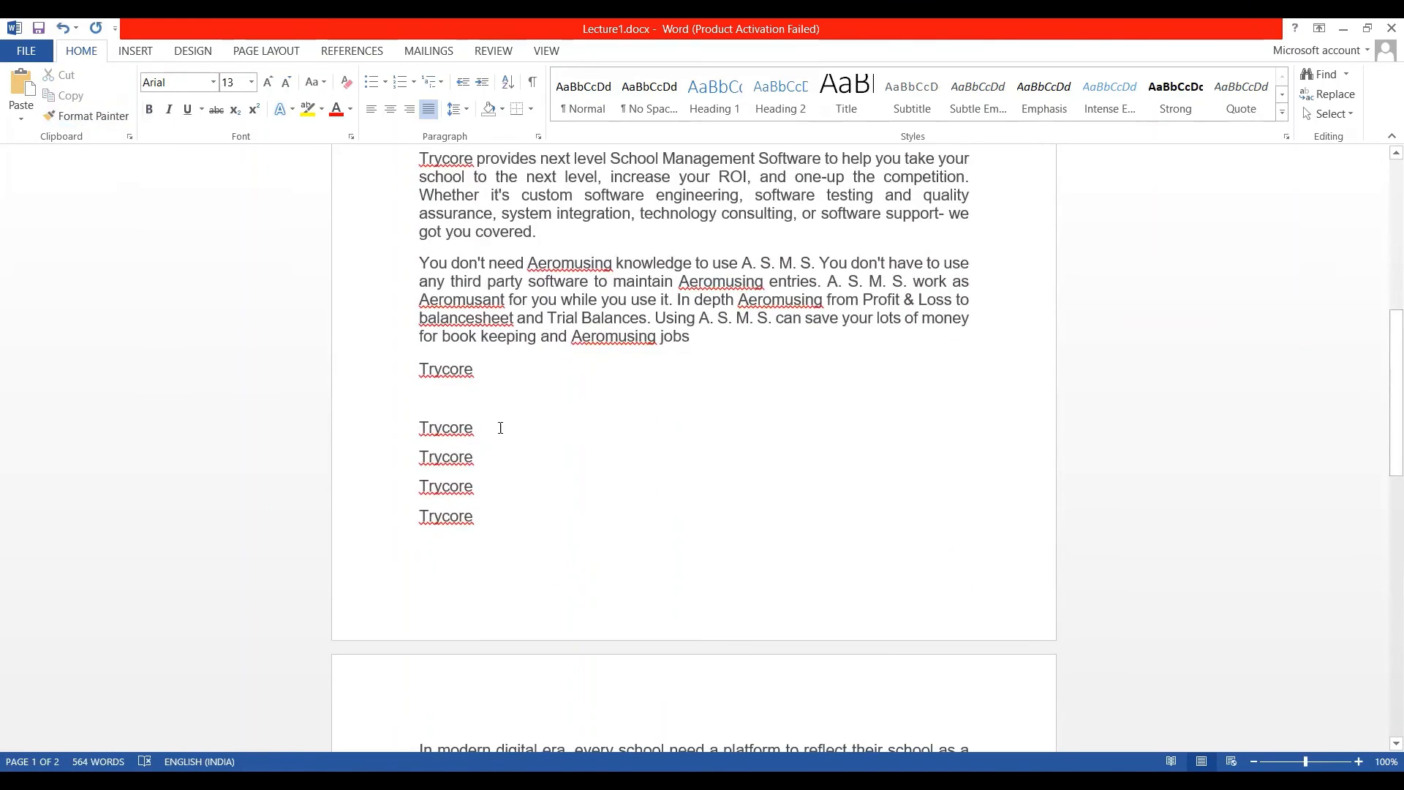
left_click(91, 115)
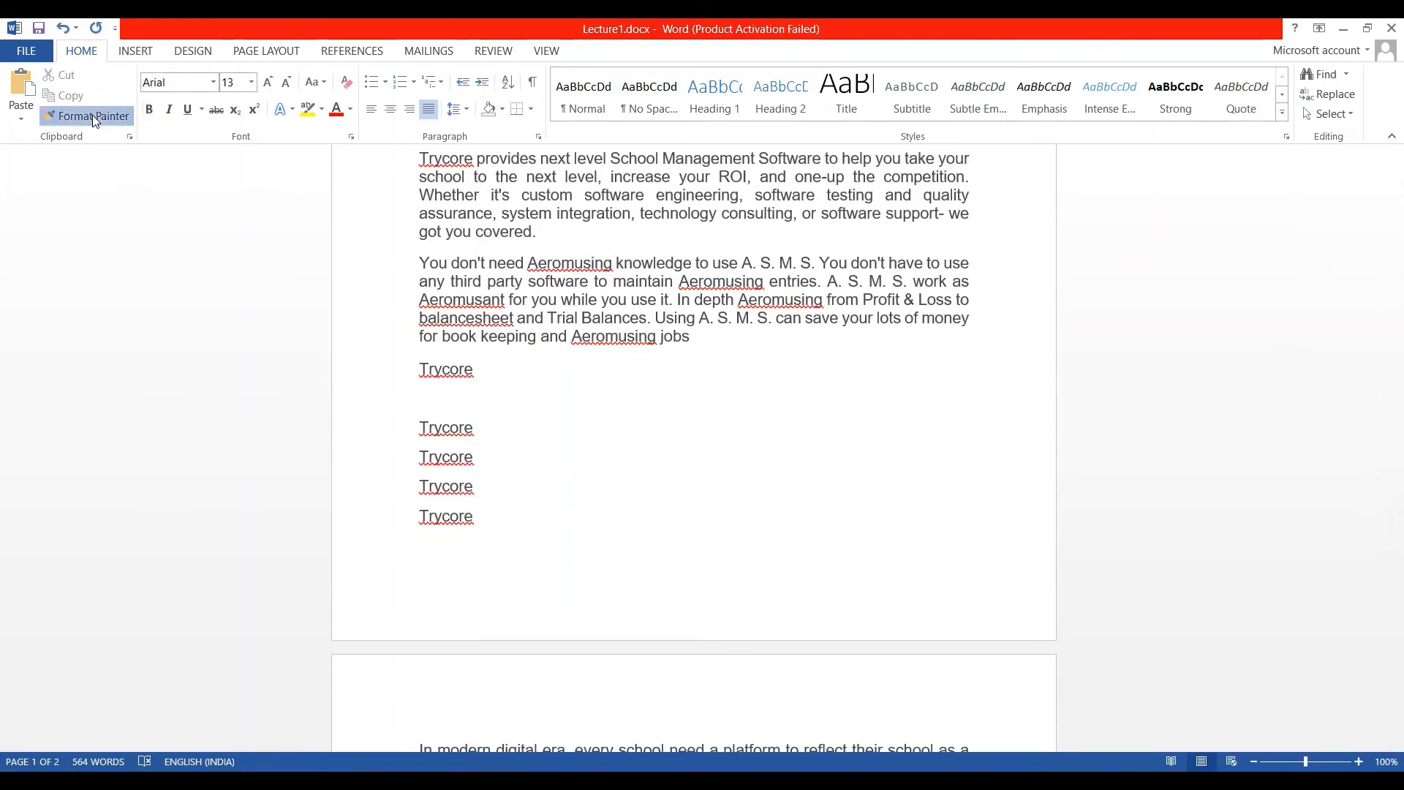
left_click(472, 428)
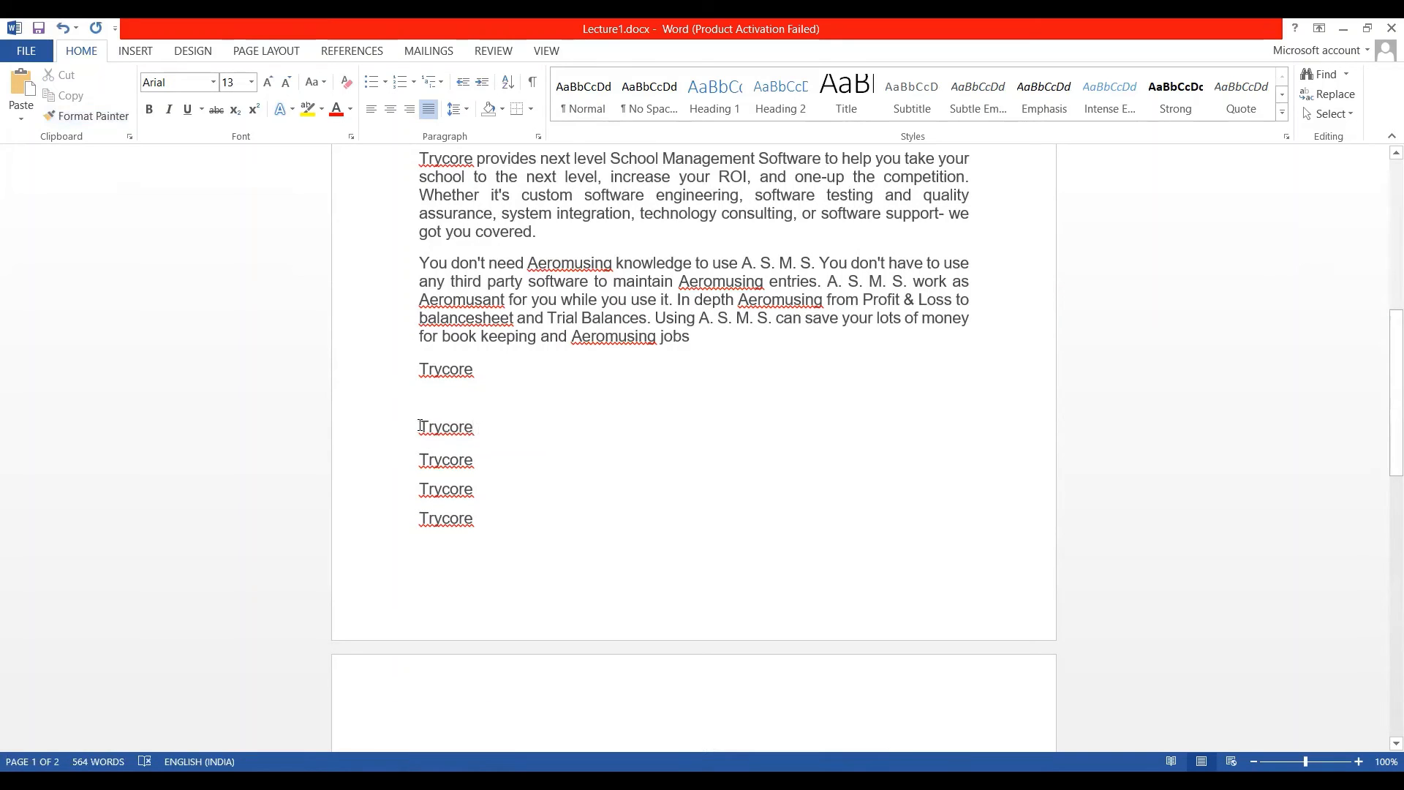
left_click(91, 115)
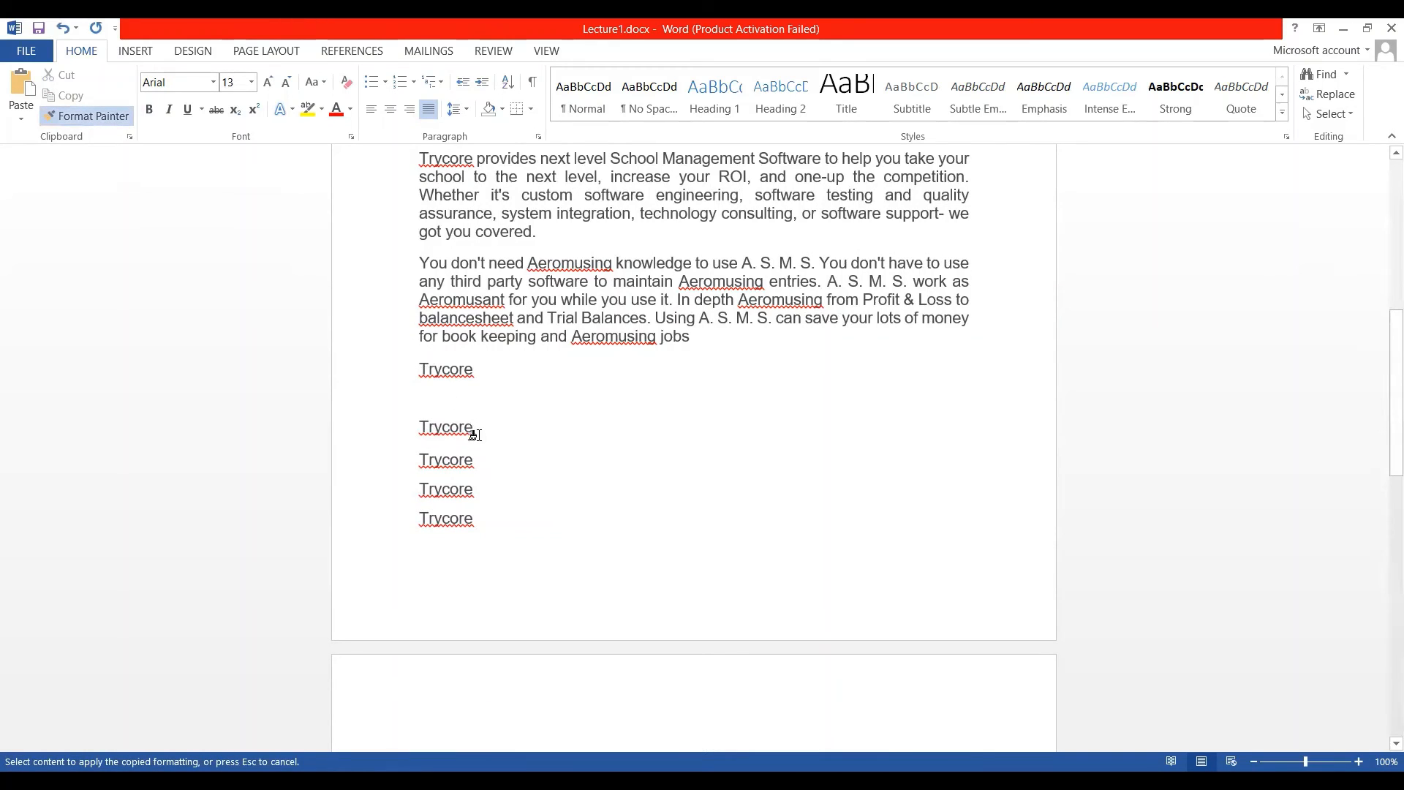
left_click_drag(475, 436, 420, 434)
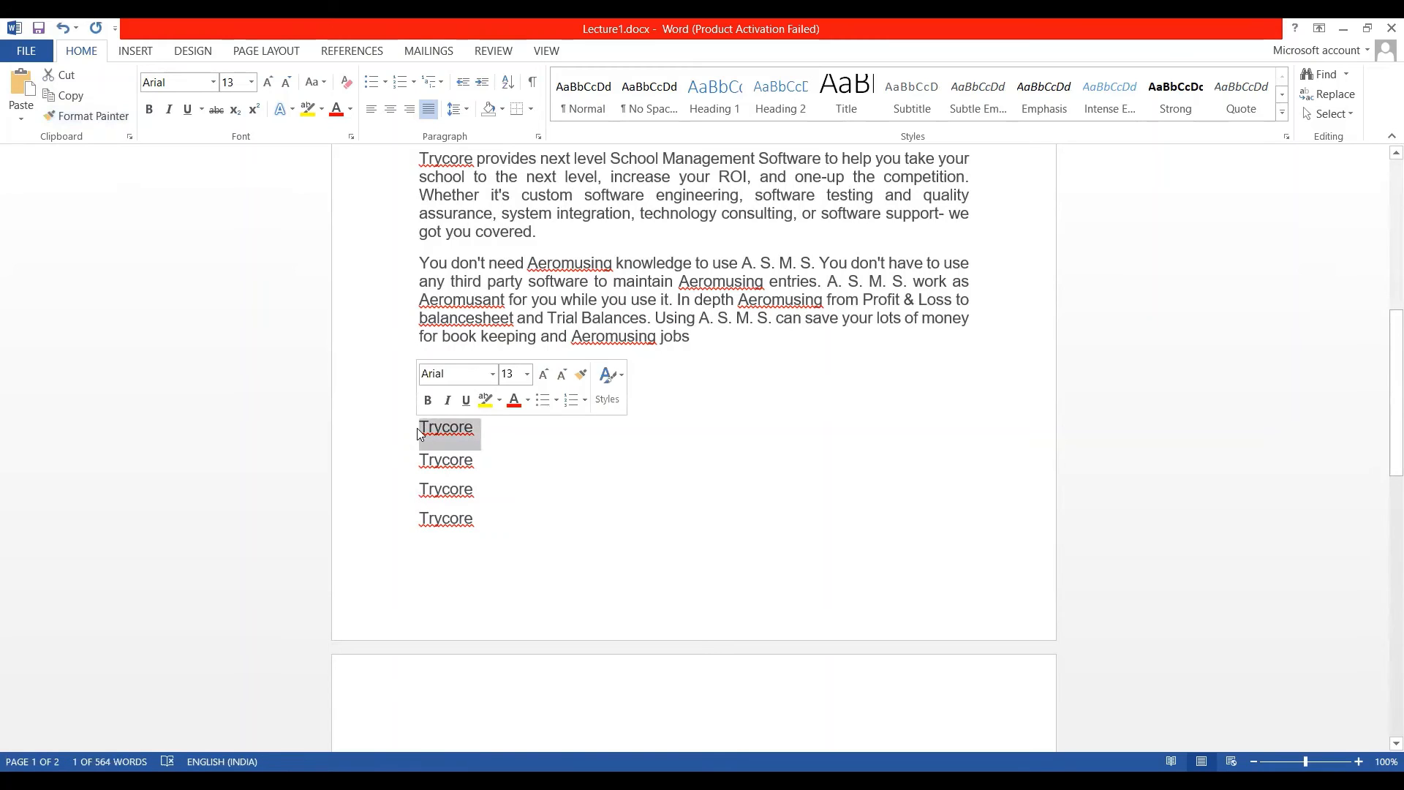
left_click(606, 481)
Copy the formatting of the second red Aeromus line to the first Trycore line below the blank line with Format Painter
scroll(607, 483, "up", 10)
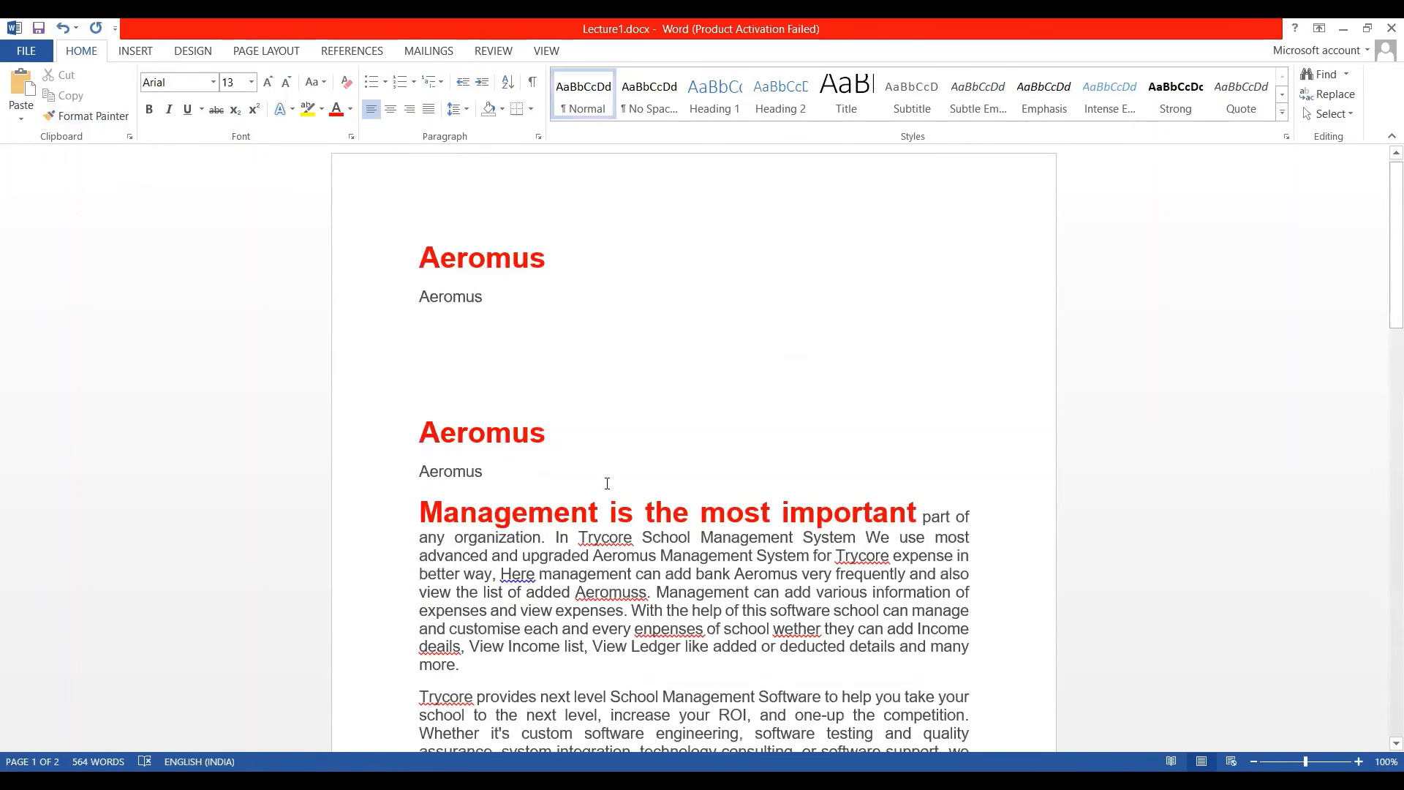
triple_click(556, 431)
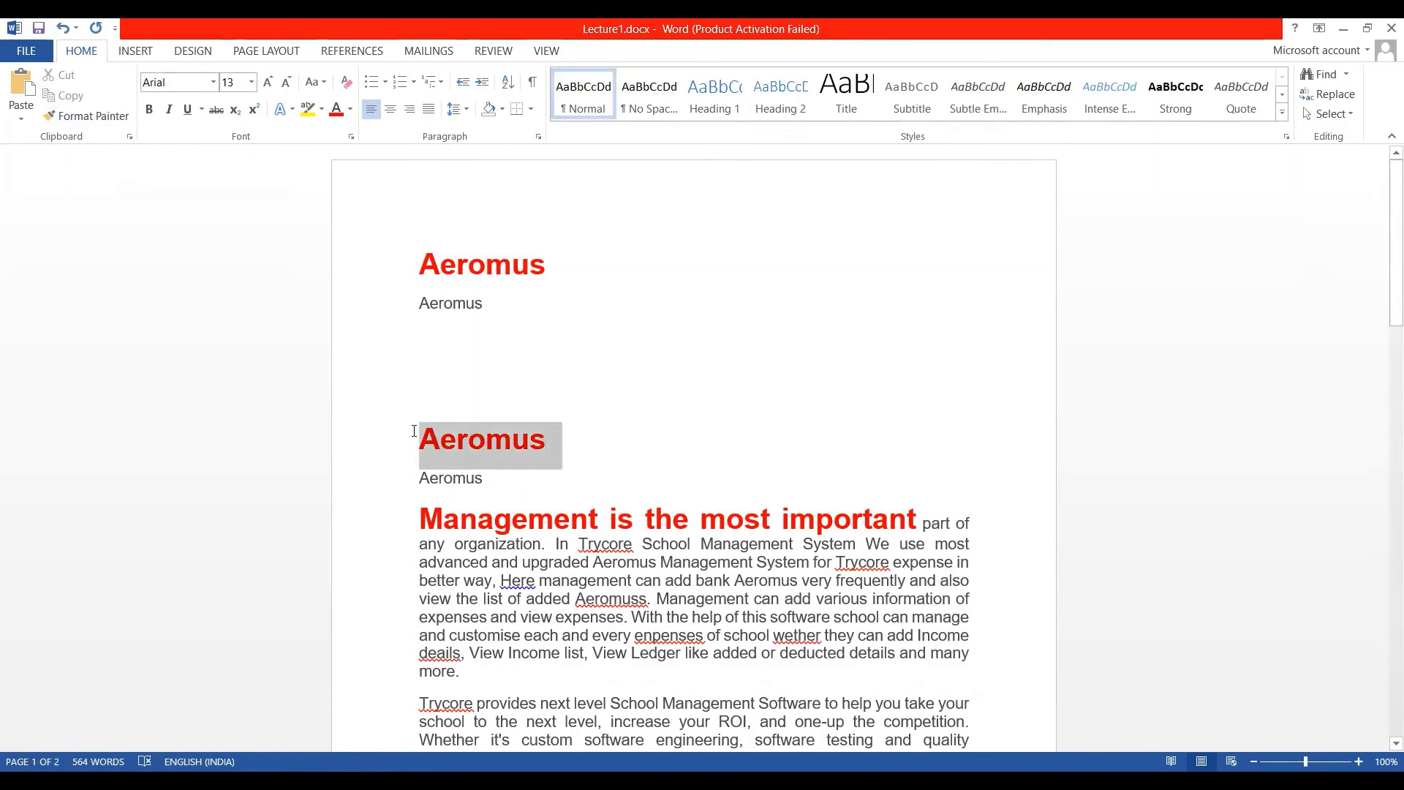
left_click(80, 117)
scroll(455, 384, "down", 15)
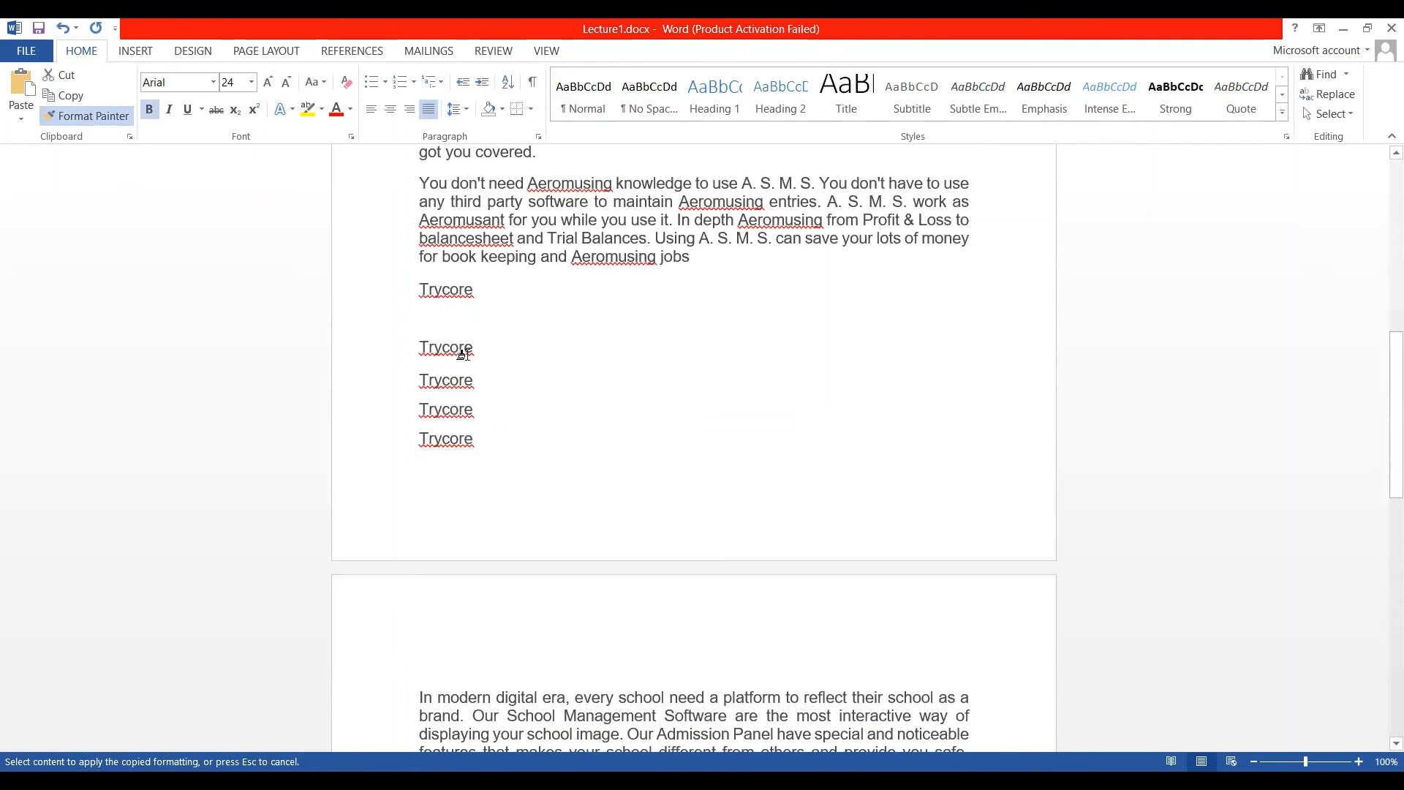
left_click_drag(477, 352, 415, 352)
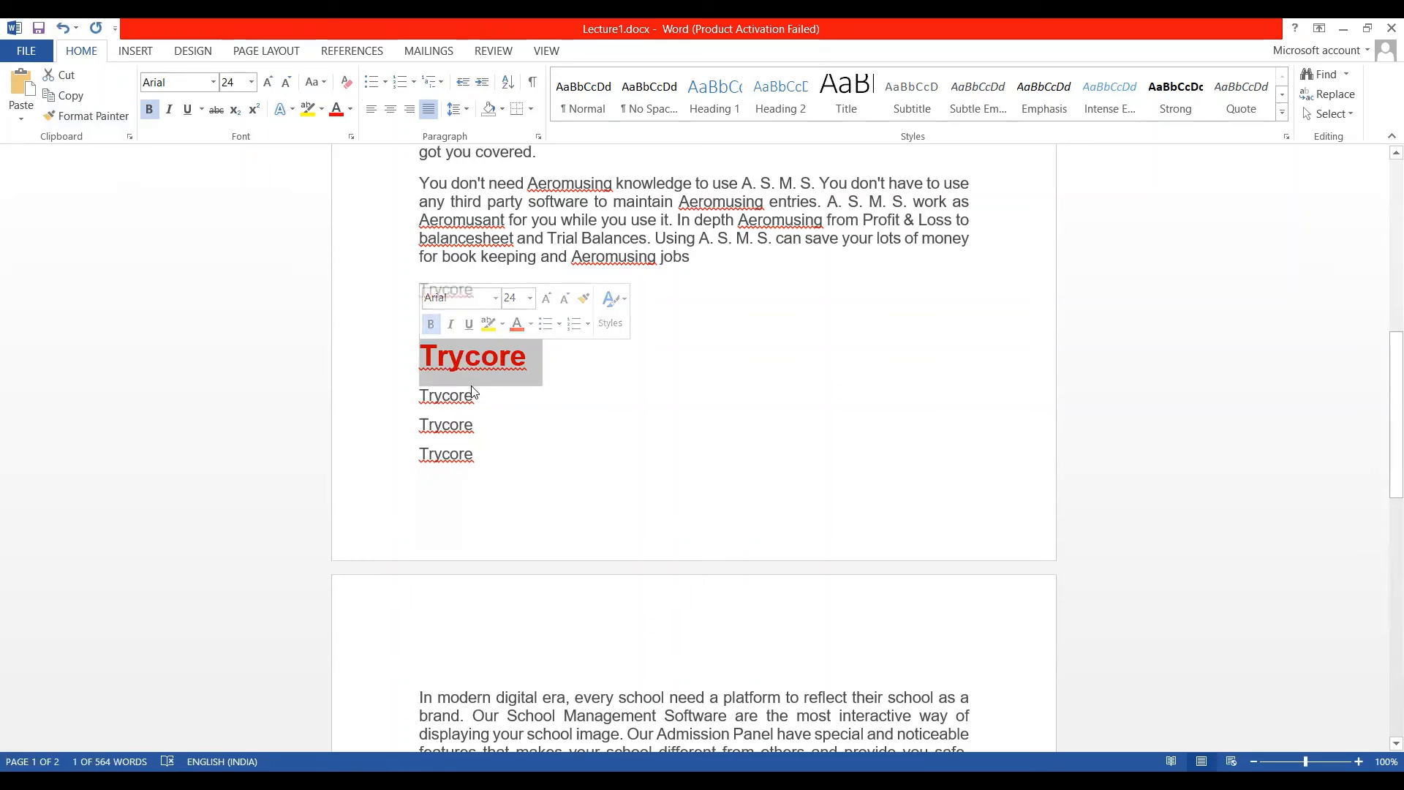
Copy the red Trycore line's formatting to the Trycore line directly below it with Format Painter
left_click(86, 116)
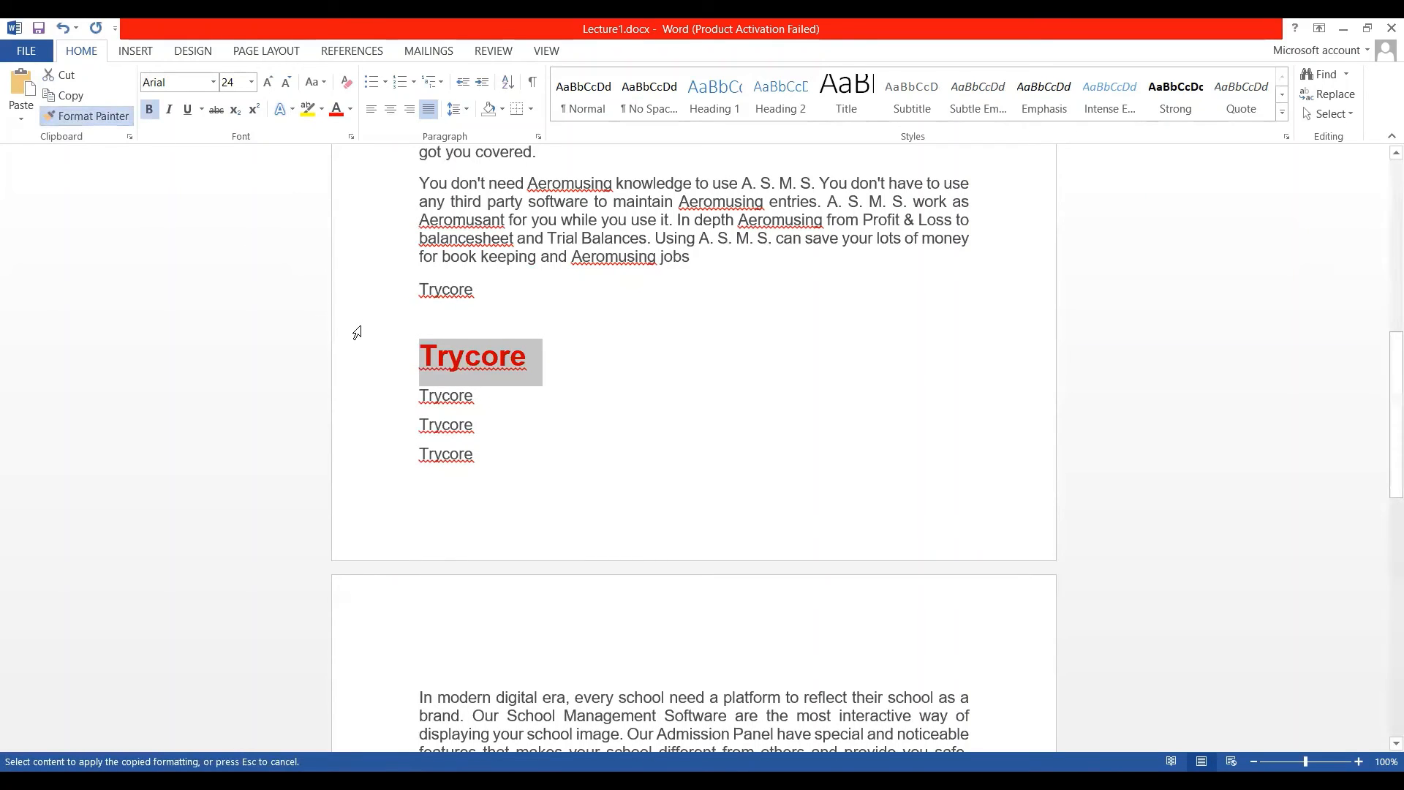
left_click_drag(472, 395, 422, 396)
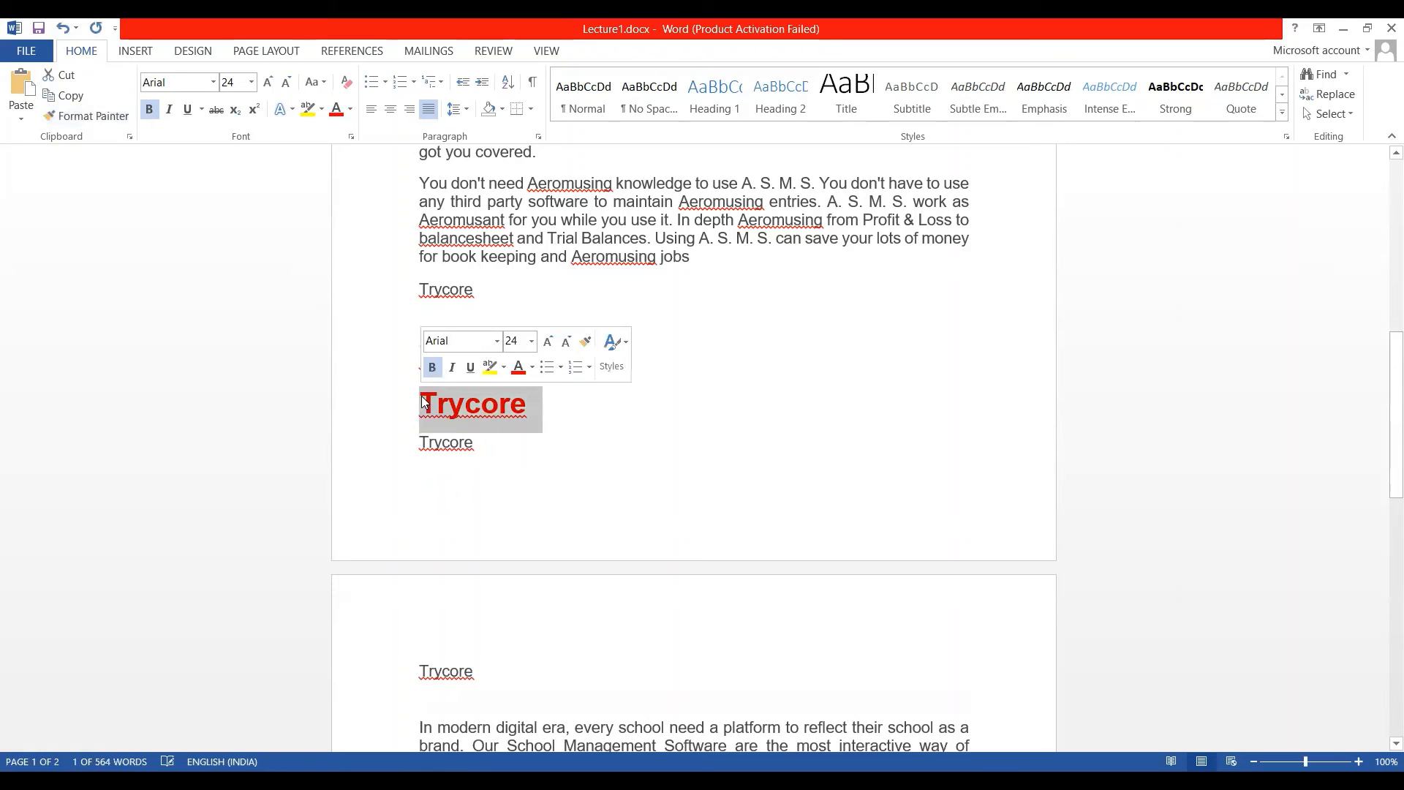
left_click(586, 451)
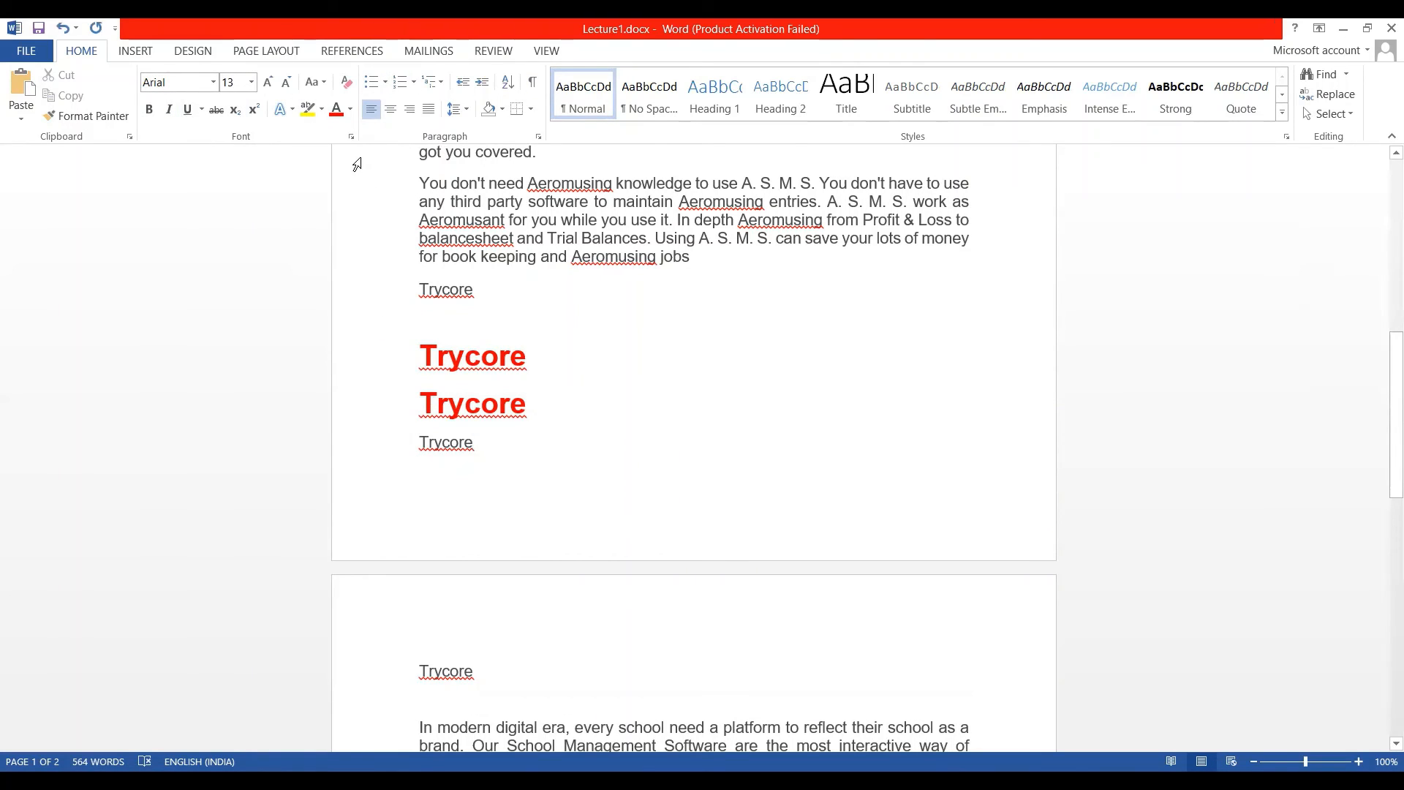
Insert the built-in Whisp cover page at the beginning of the document
left_click(131, 53)
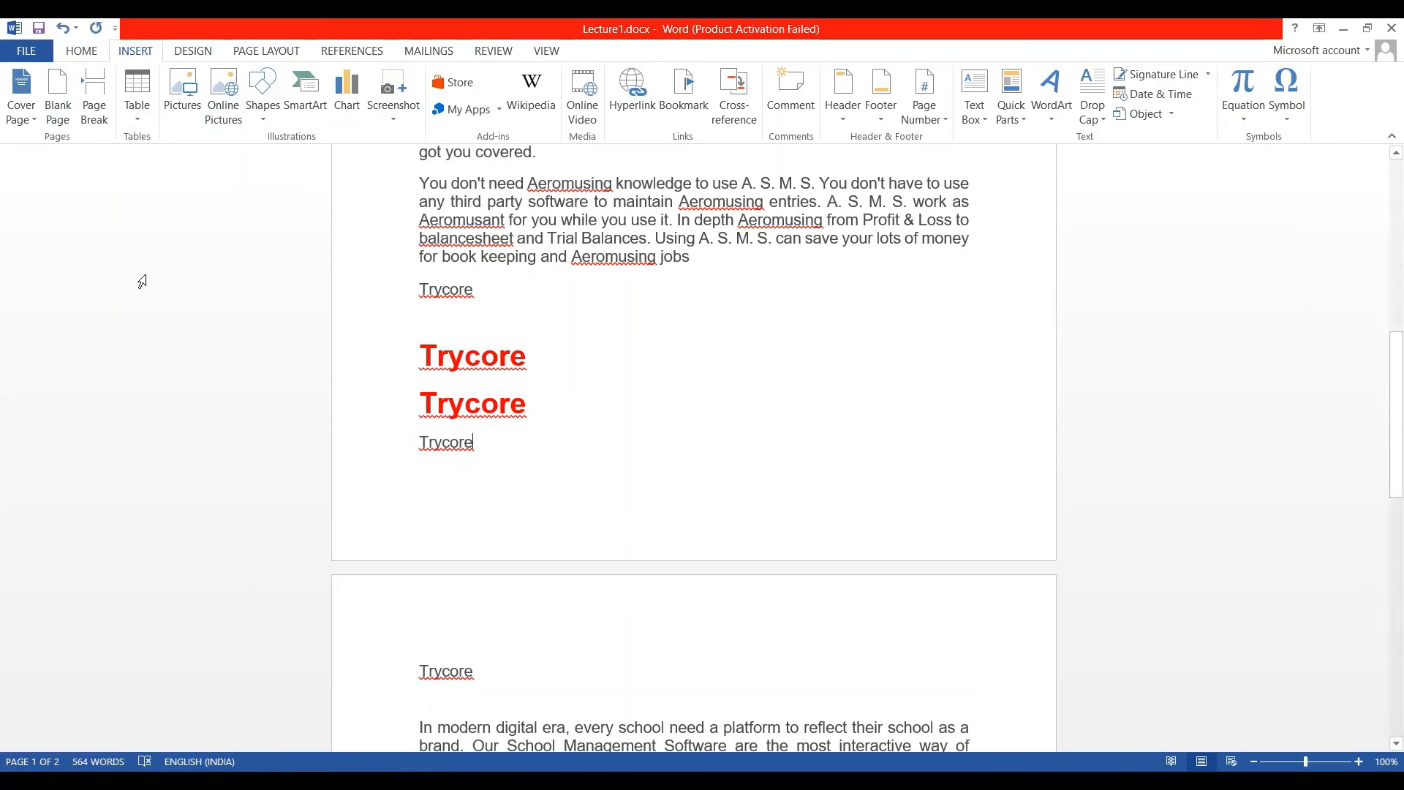
scroll(654, 396, "up", 10)
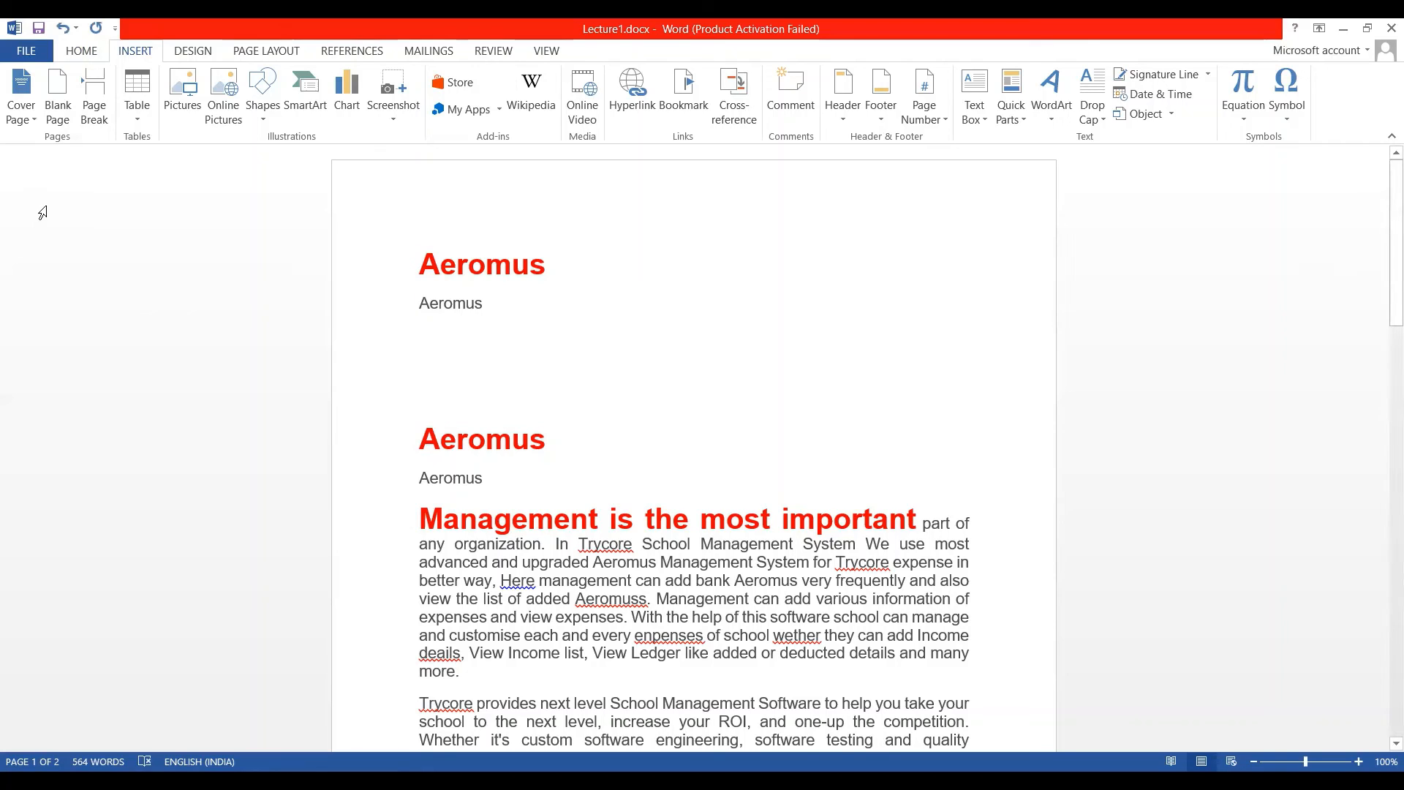
left_click(13, 106)
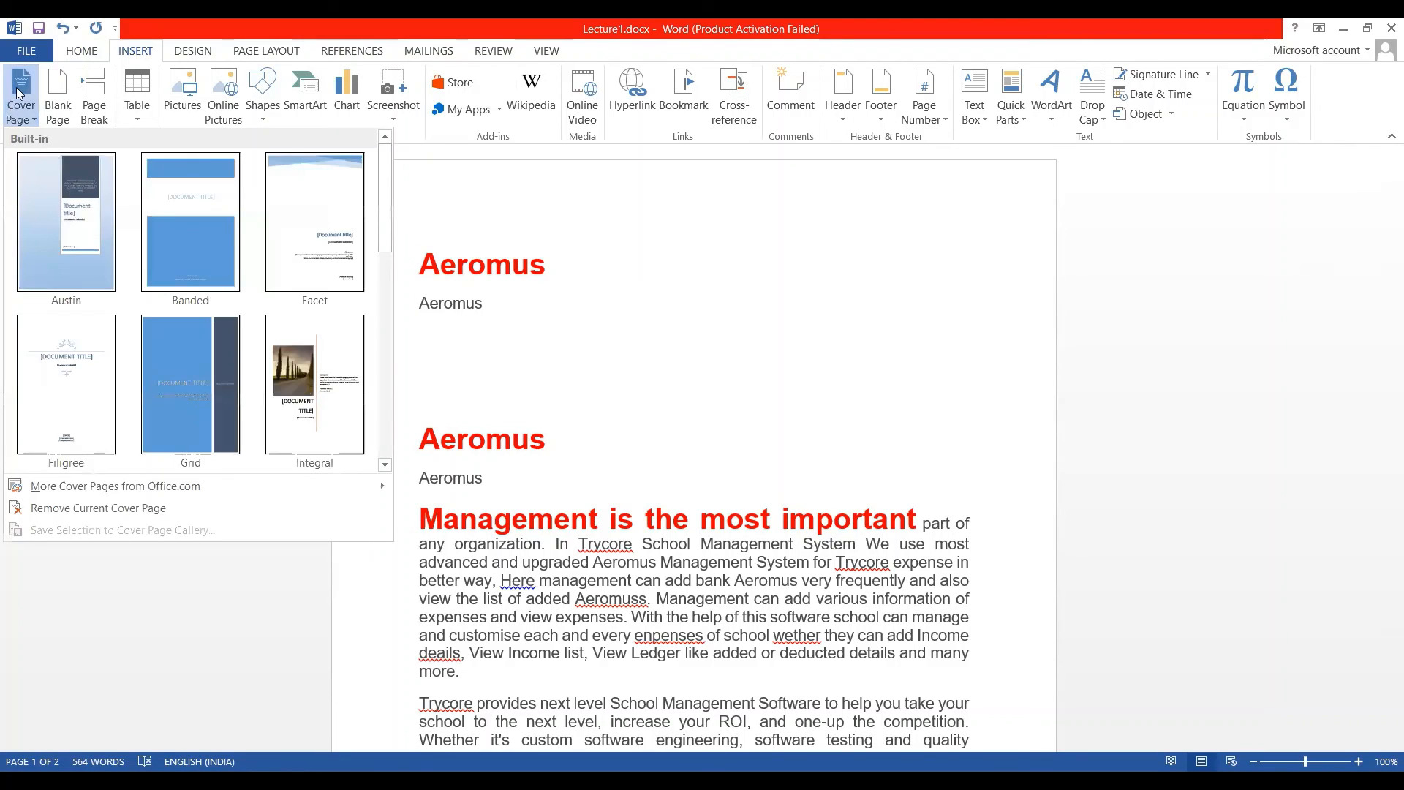
scroll(199, 348, "down", 5)
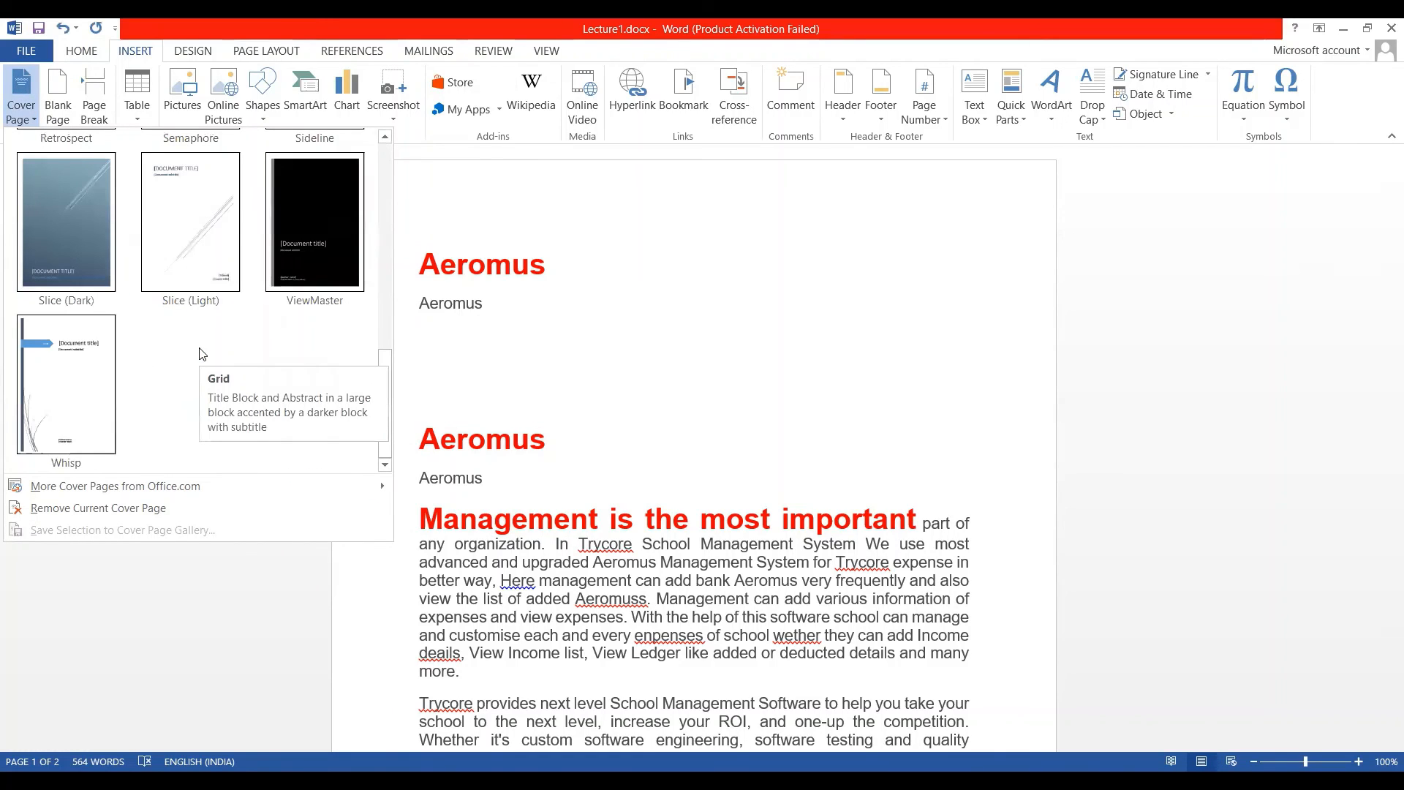
left_click(95, 354)
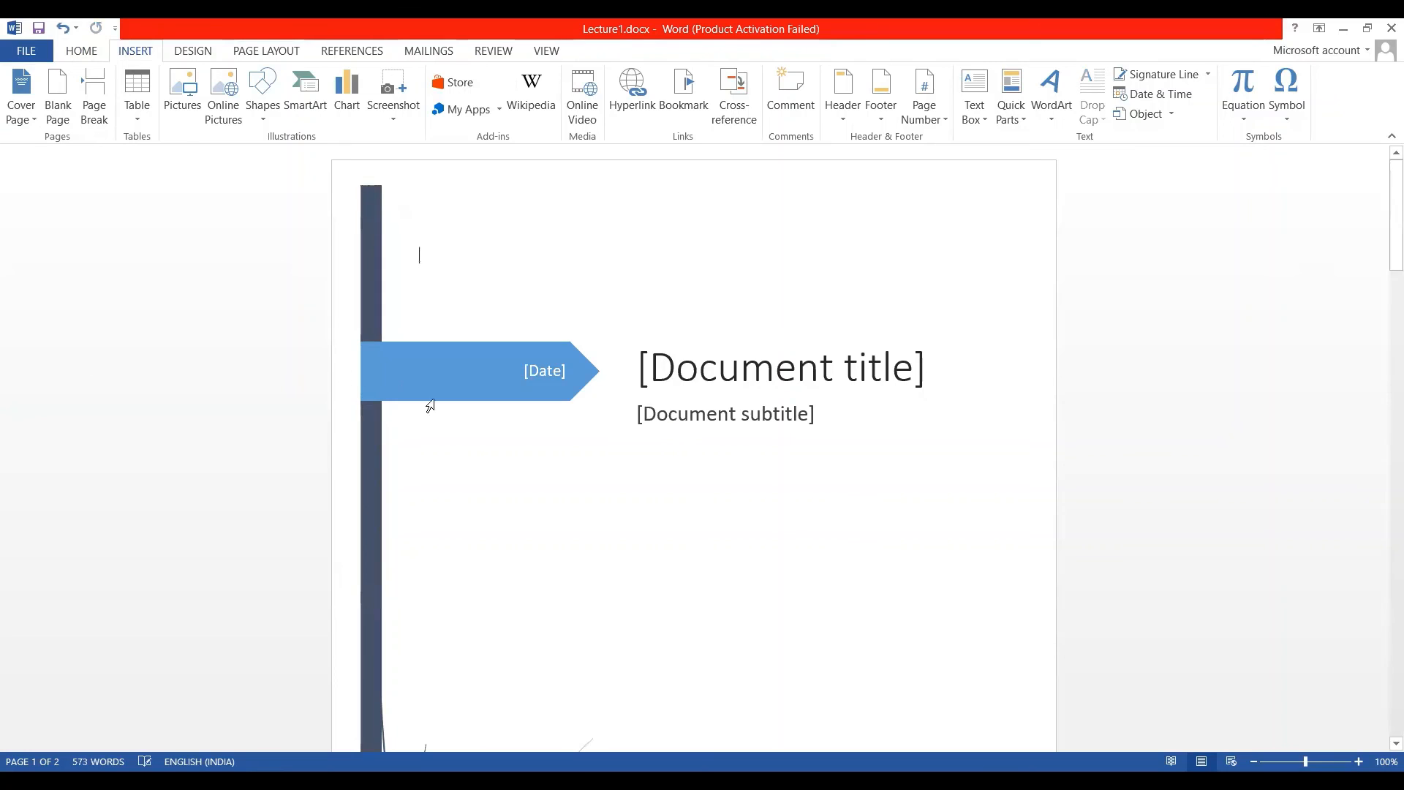
scroll(495, 445, "down", 12)
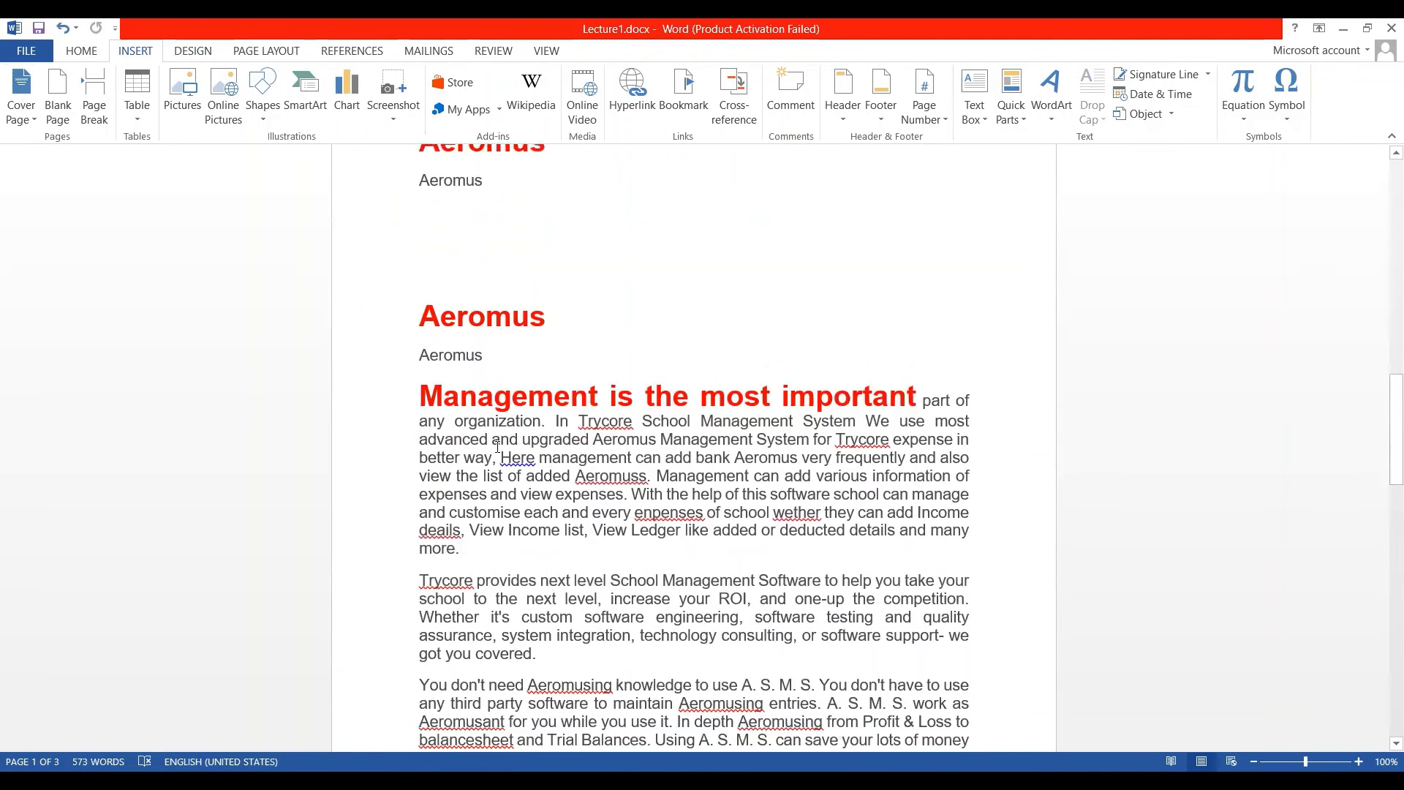
scroll(497, 447, "up", 12)
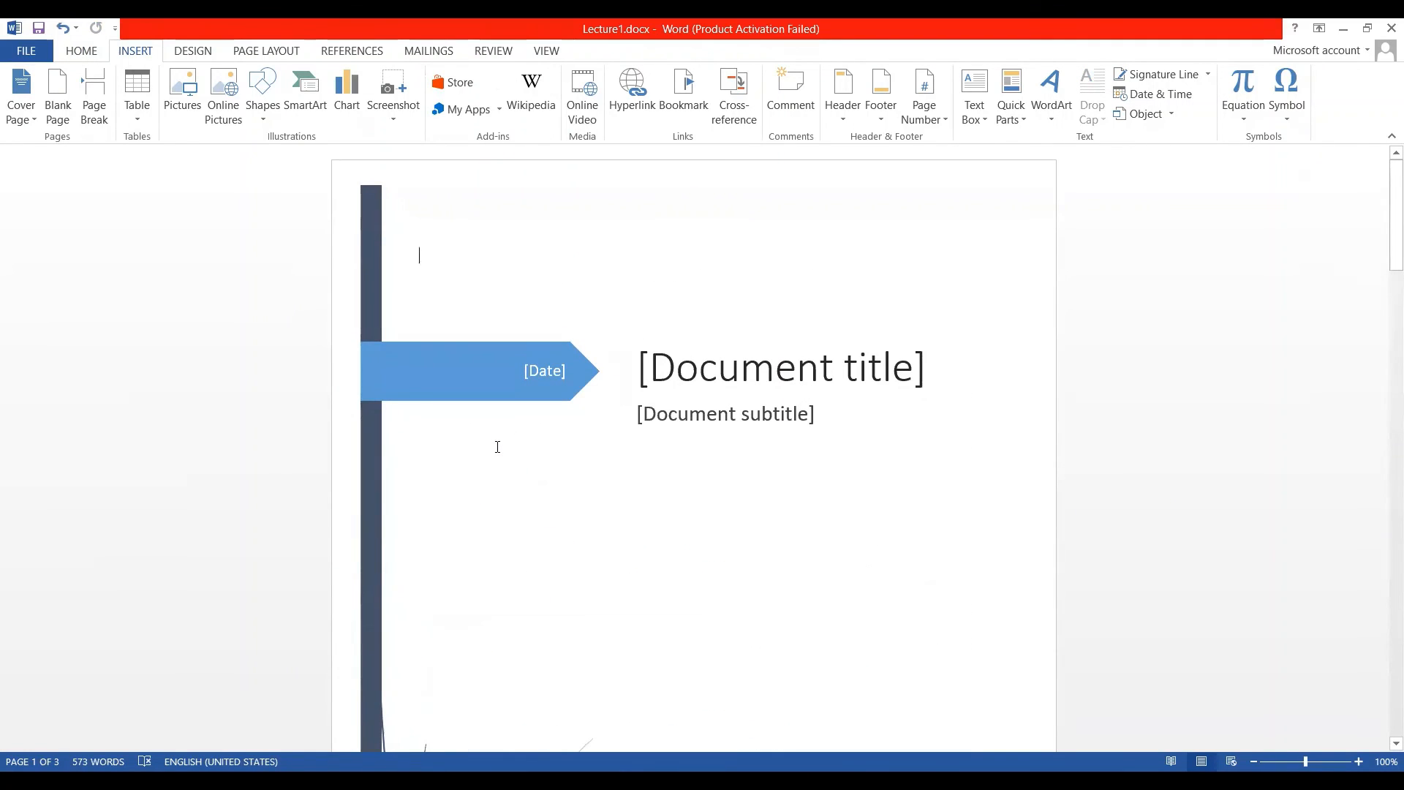
Examine the Whisp cover page's title, subtitle, date, author and company name placeholders
scroll(498, 447, "down", 2)
left_click(717, 196)
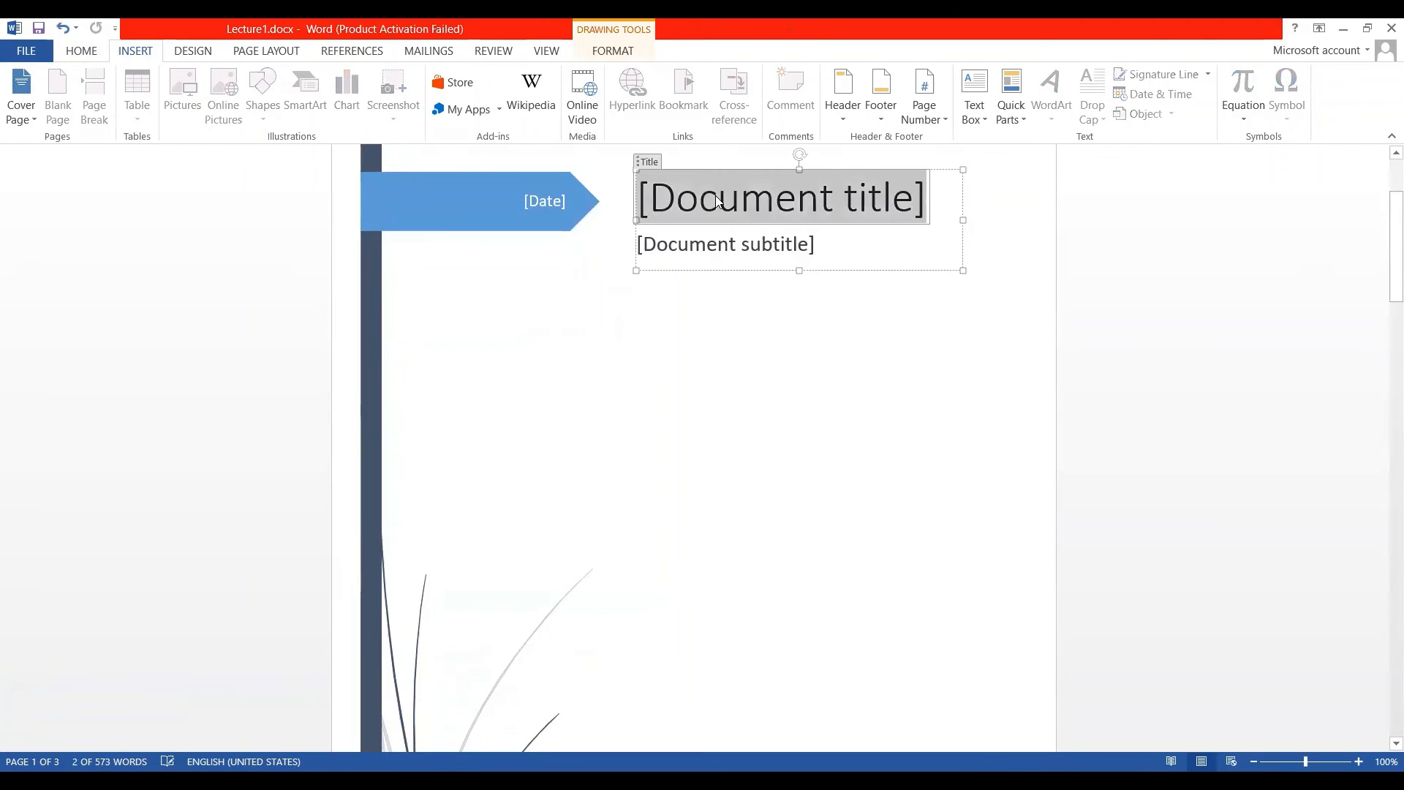
left_click(554, 205)
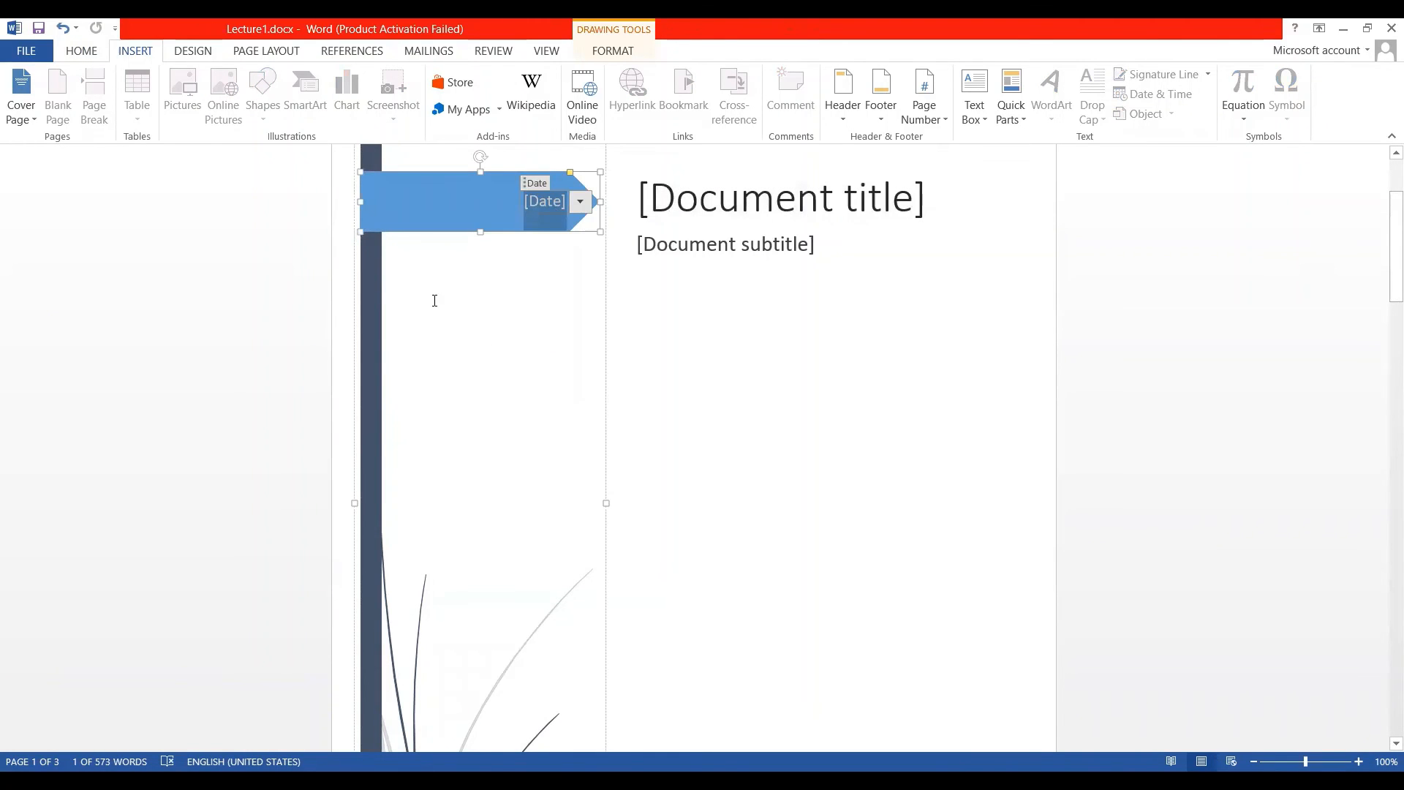
left_click(705, 395)
scroll(705, 395, "down", 5)
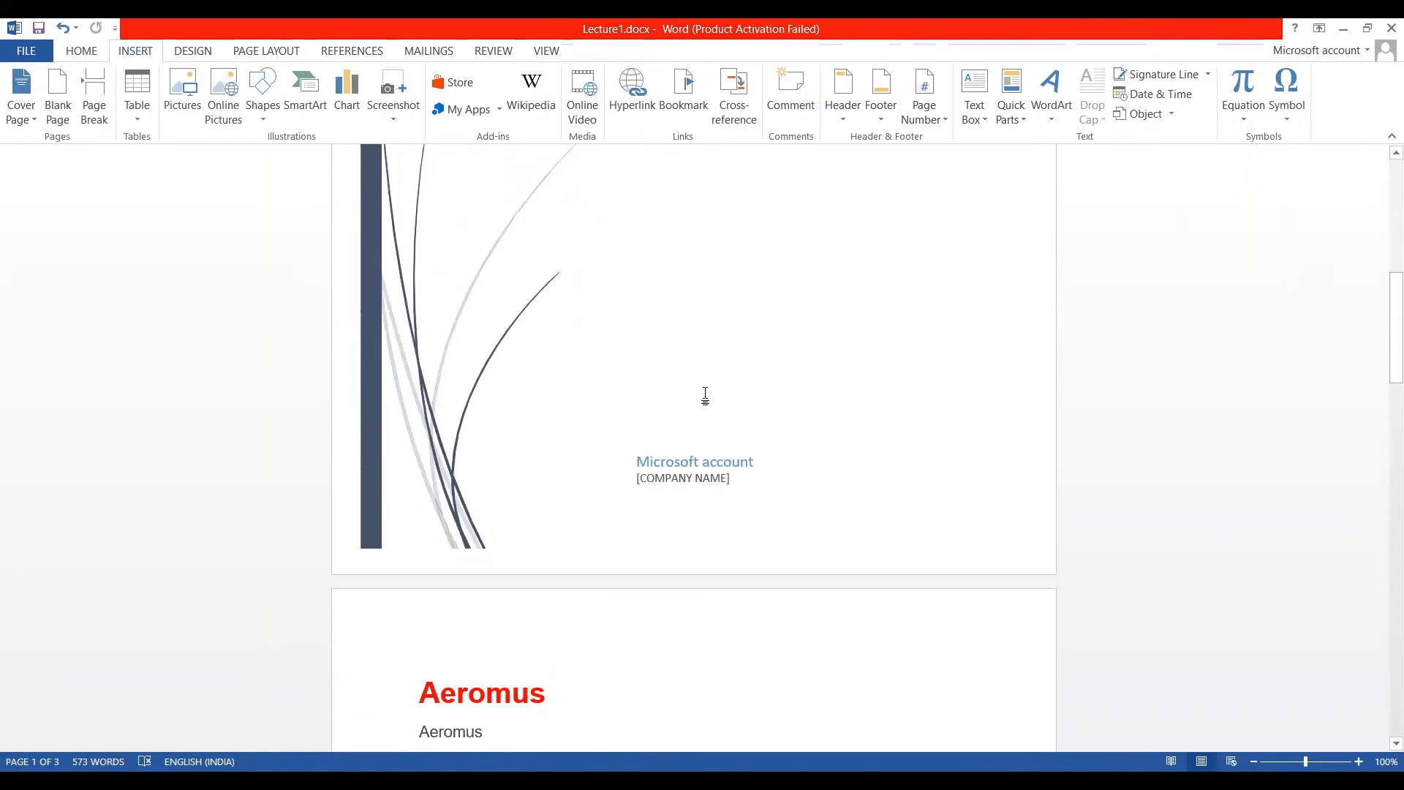
left_click(479, 404)
scroll(483, 666, "down", 8)
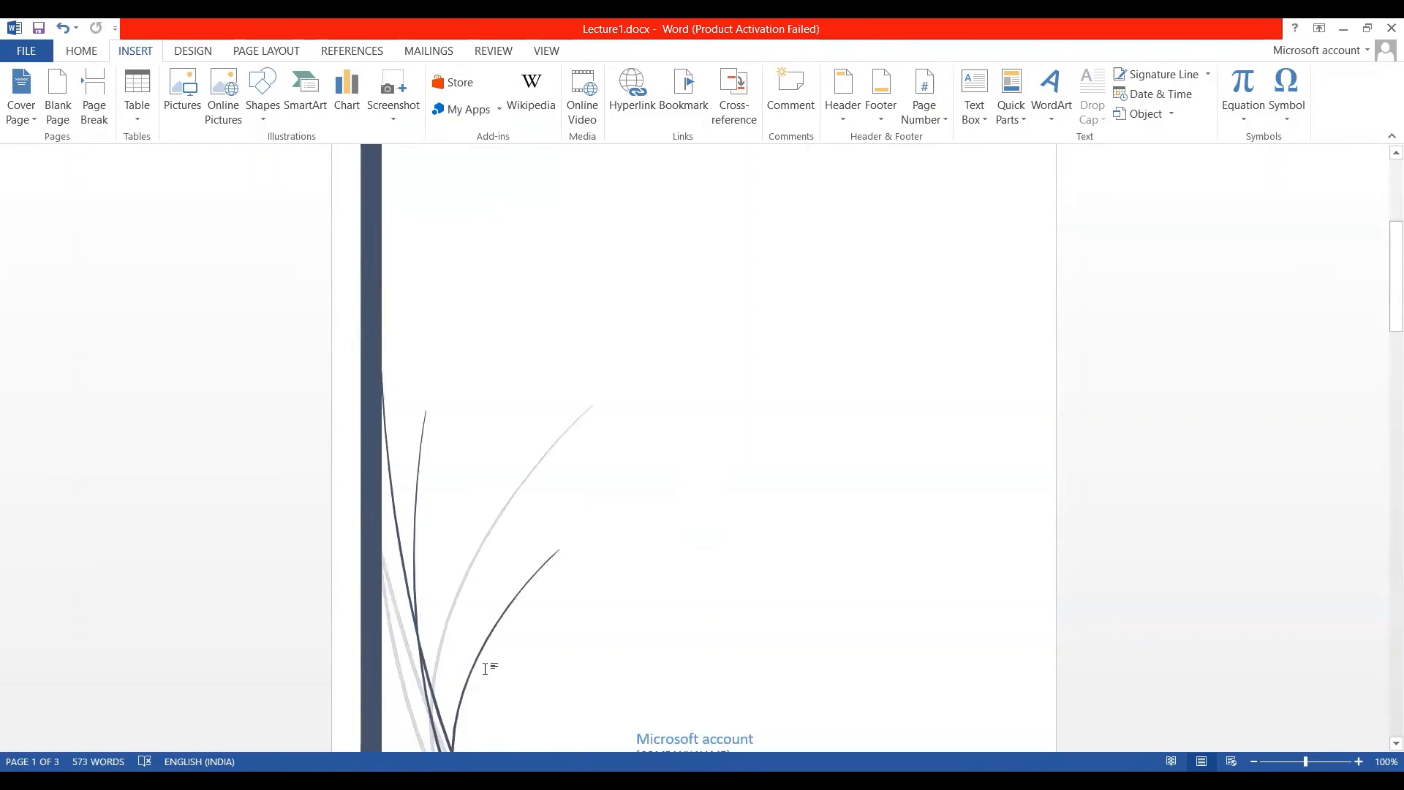
left_click(346, 578)
scroll(423, 579, "up", 6)
scroll(423, 578, "up", 2)
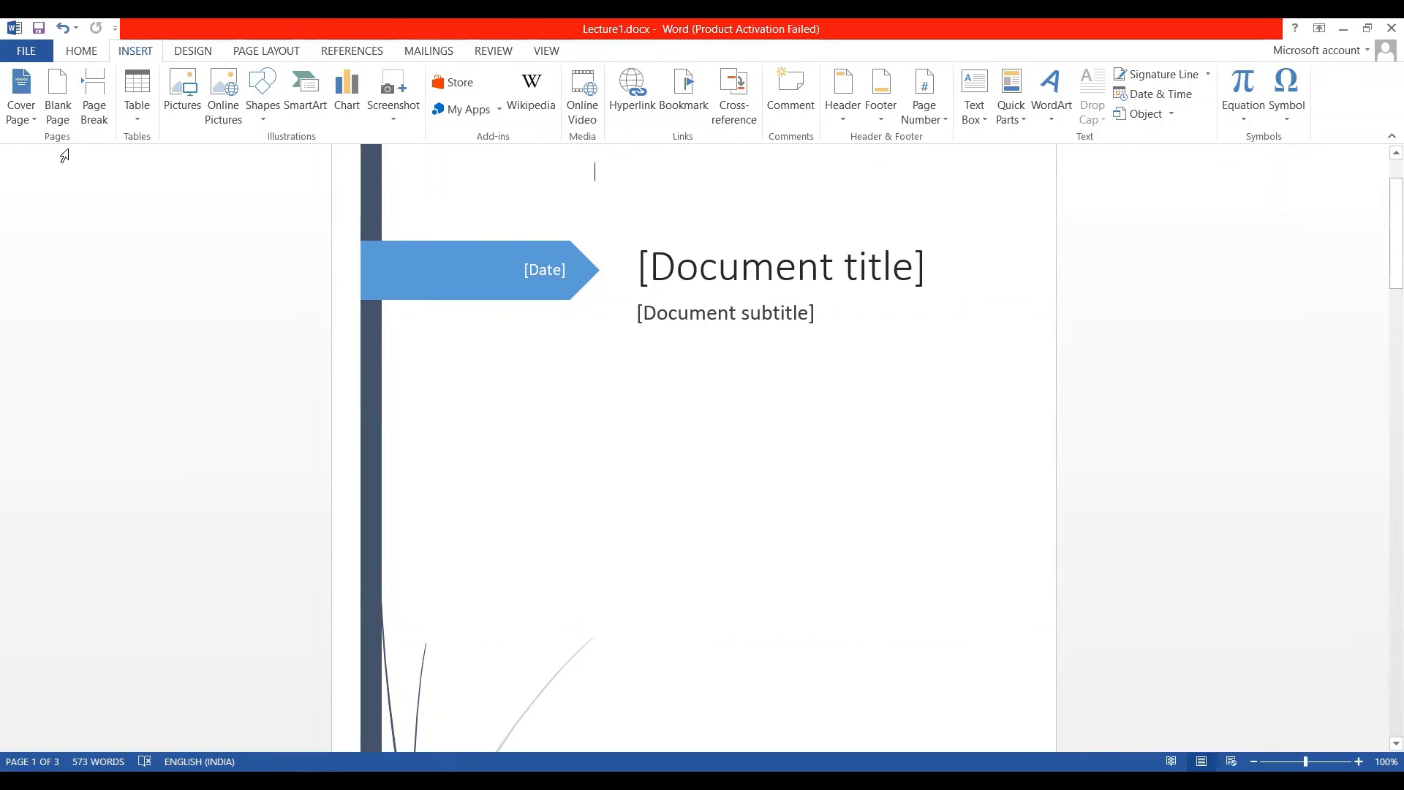
Replace the current cover page with the built-in Austin design and check its layout
left_click(30, 108)
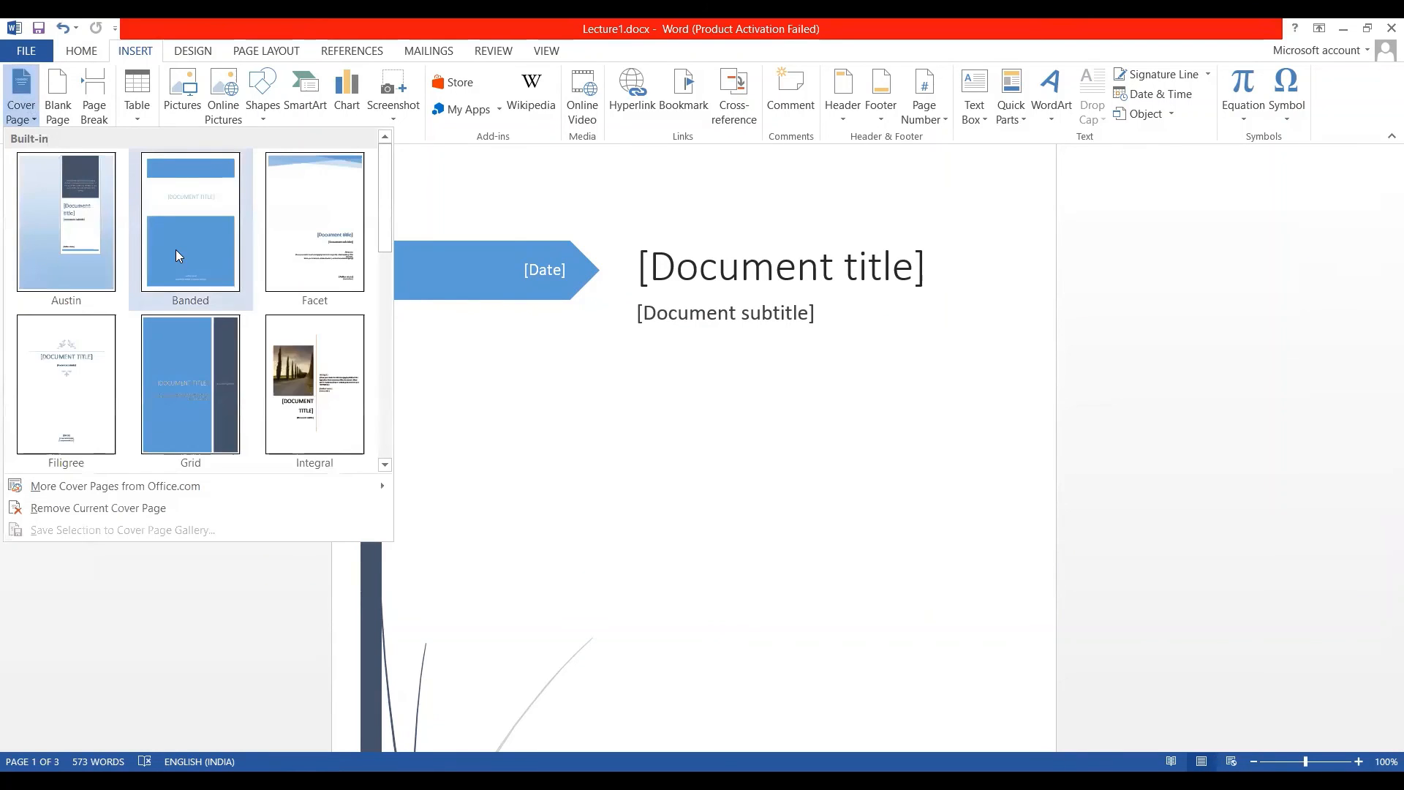
scroll(175, 252, "down", 5)
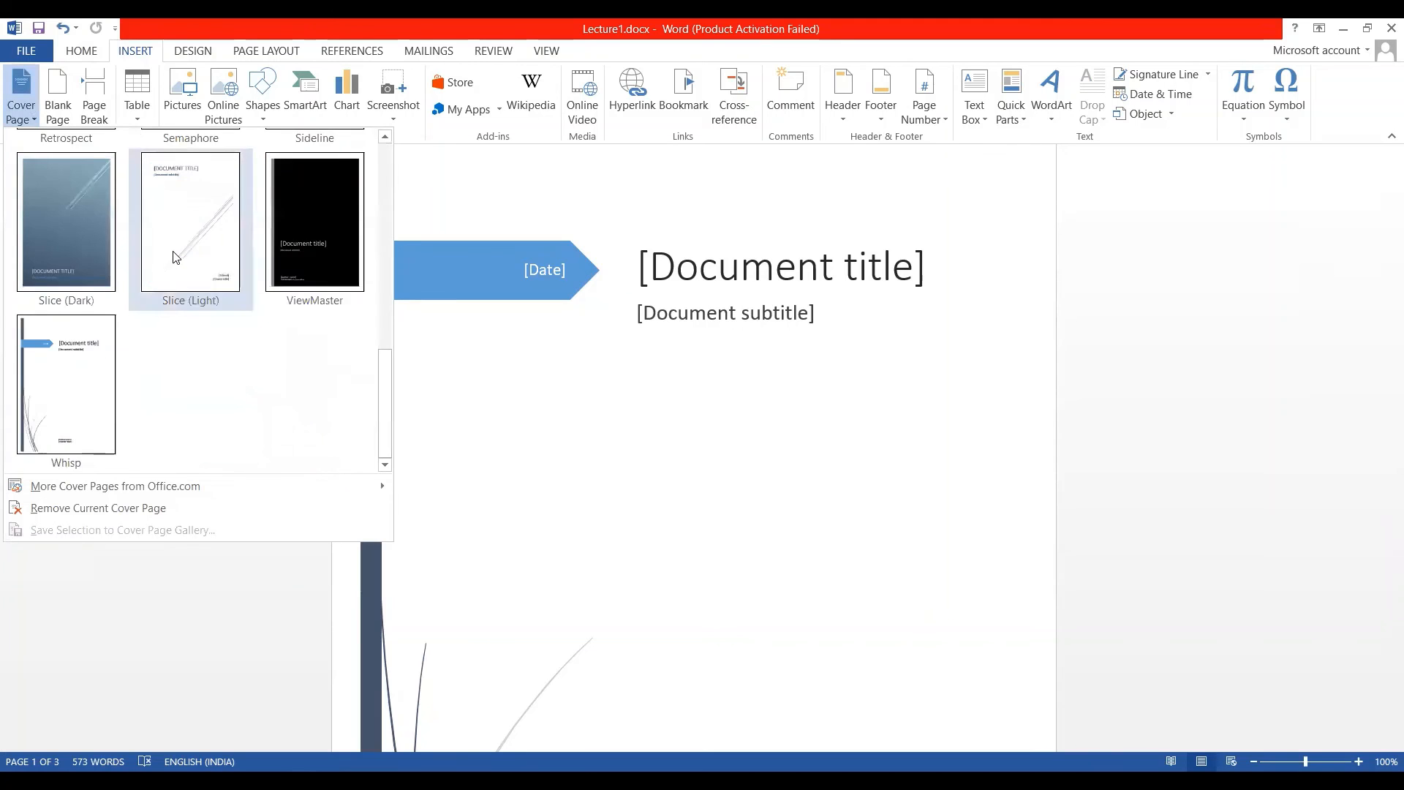
scroll(176, 252, "up", 5)
left_click(88, 269)
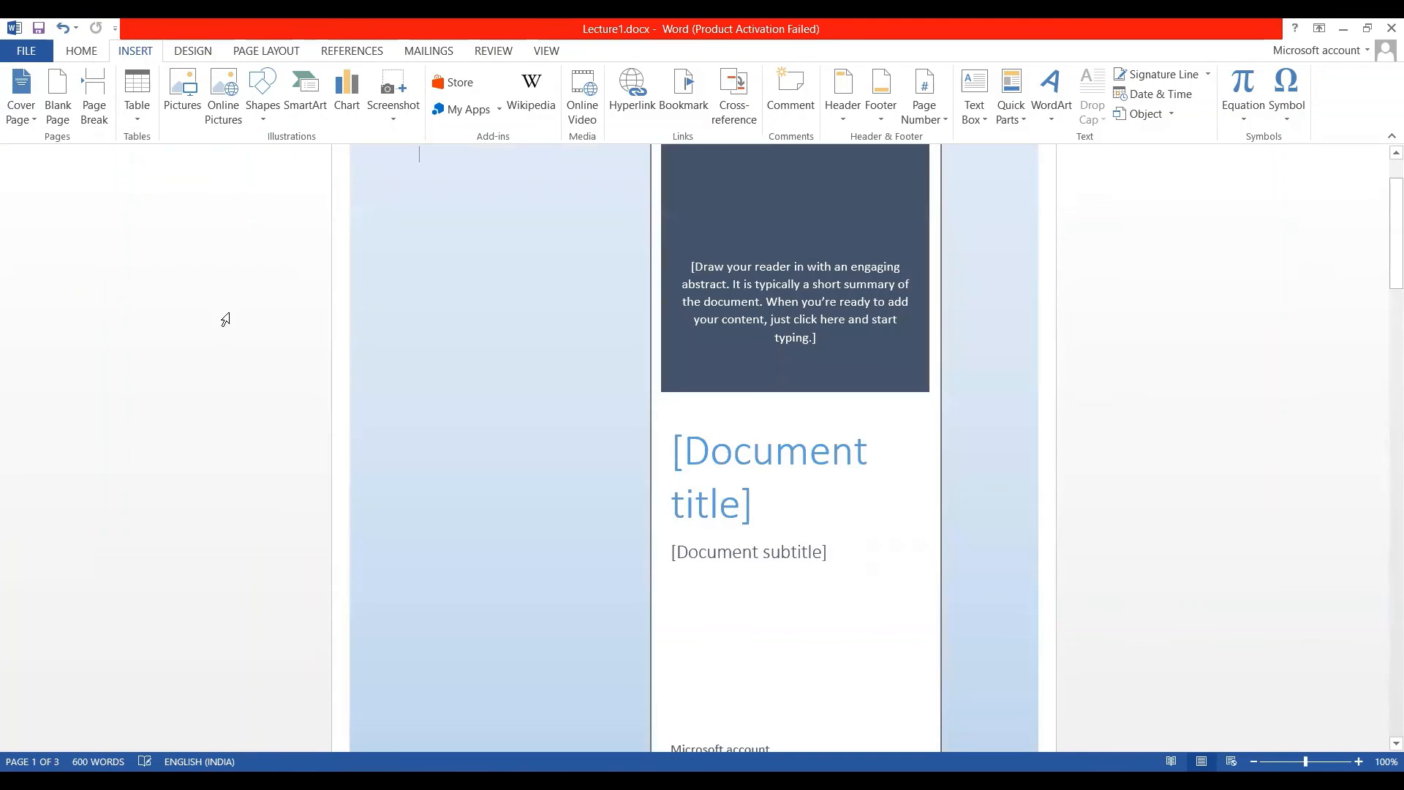
scroll(550, 454, "down", 9)
scroll(550, 455, "up", 6)
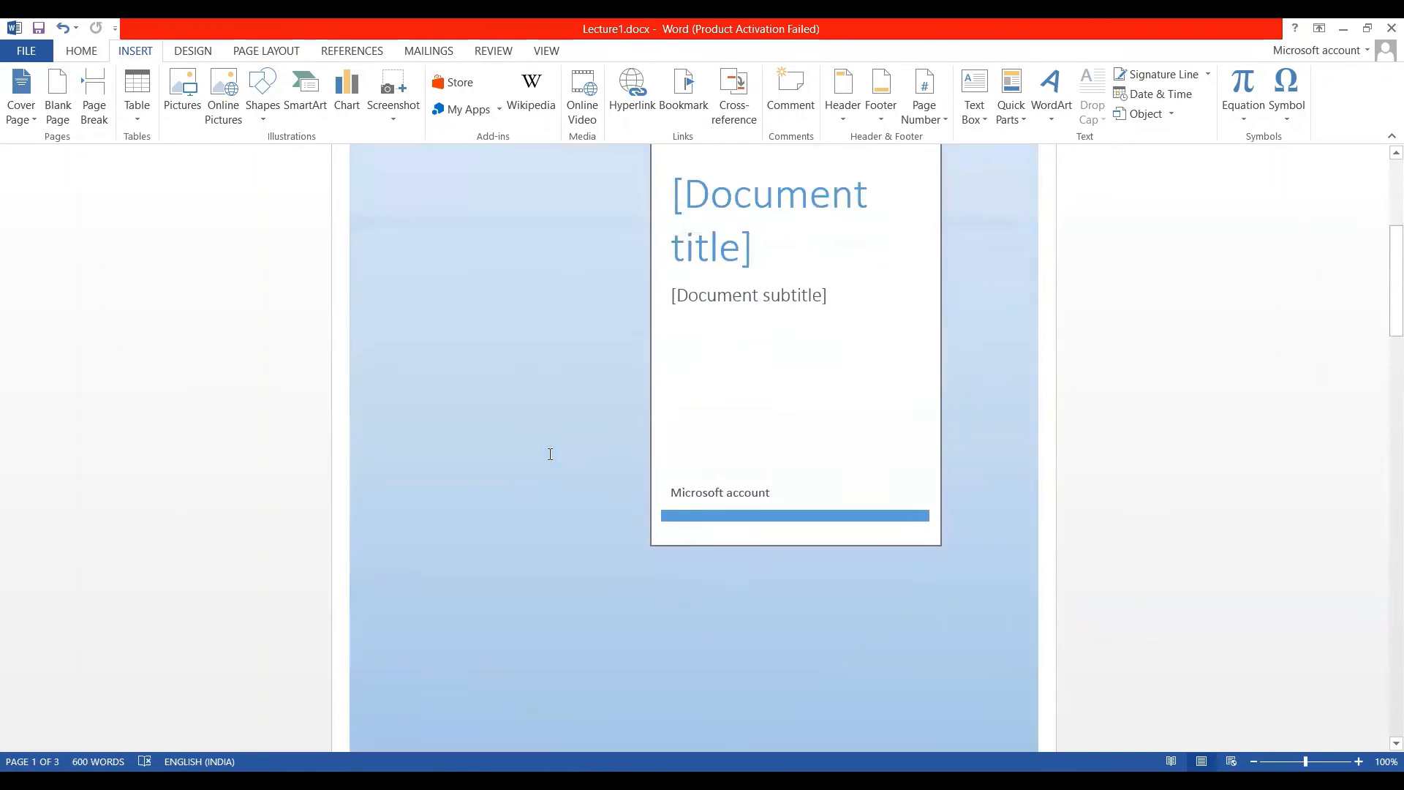
Switch the cover page to the built-in Facet design and look it over
left_click(21, 99)
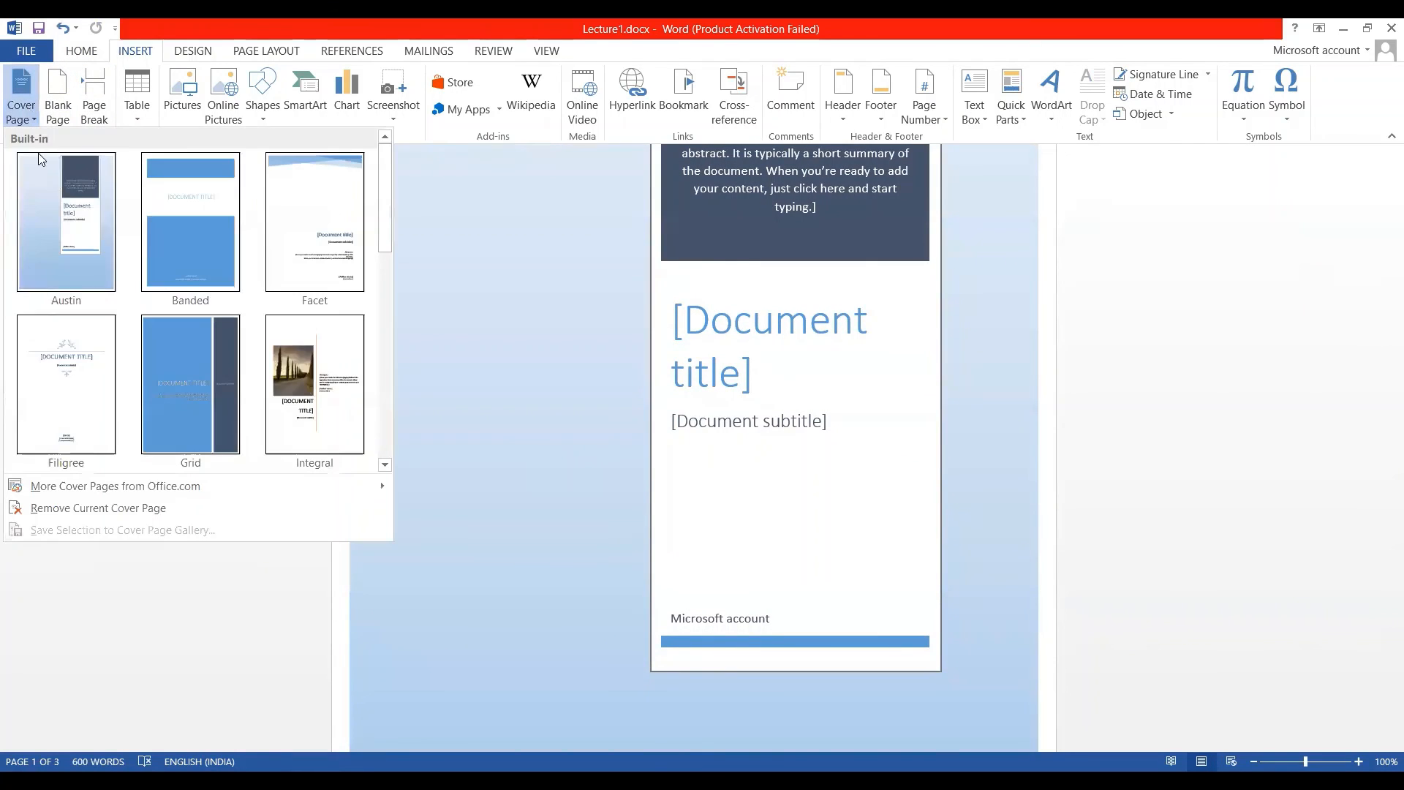
left_click(308, 235)
scroll(651, 331, "down", 10)
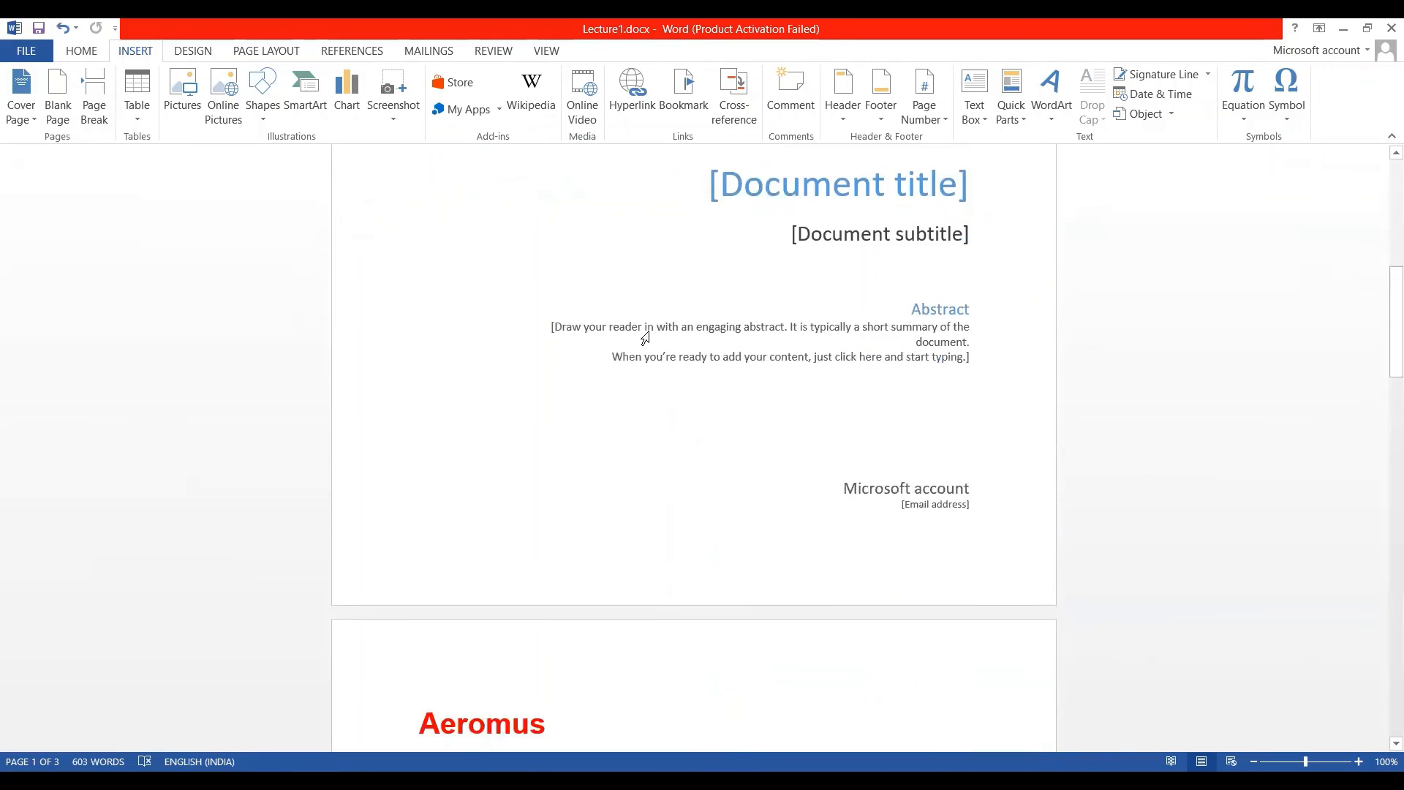
scroll(651, 332, "up", 2)
scroll(651, 332, "up", 8)
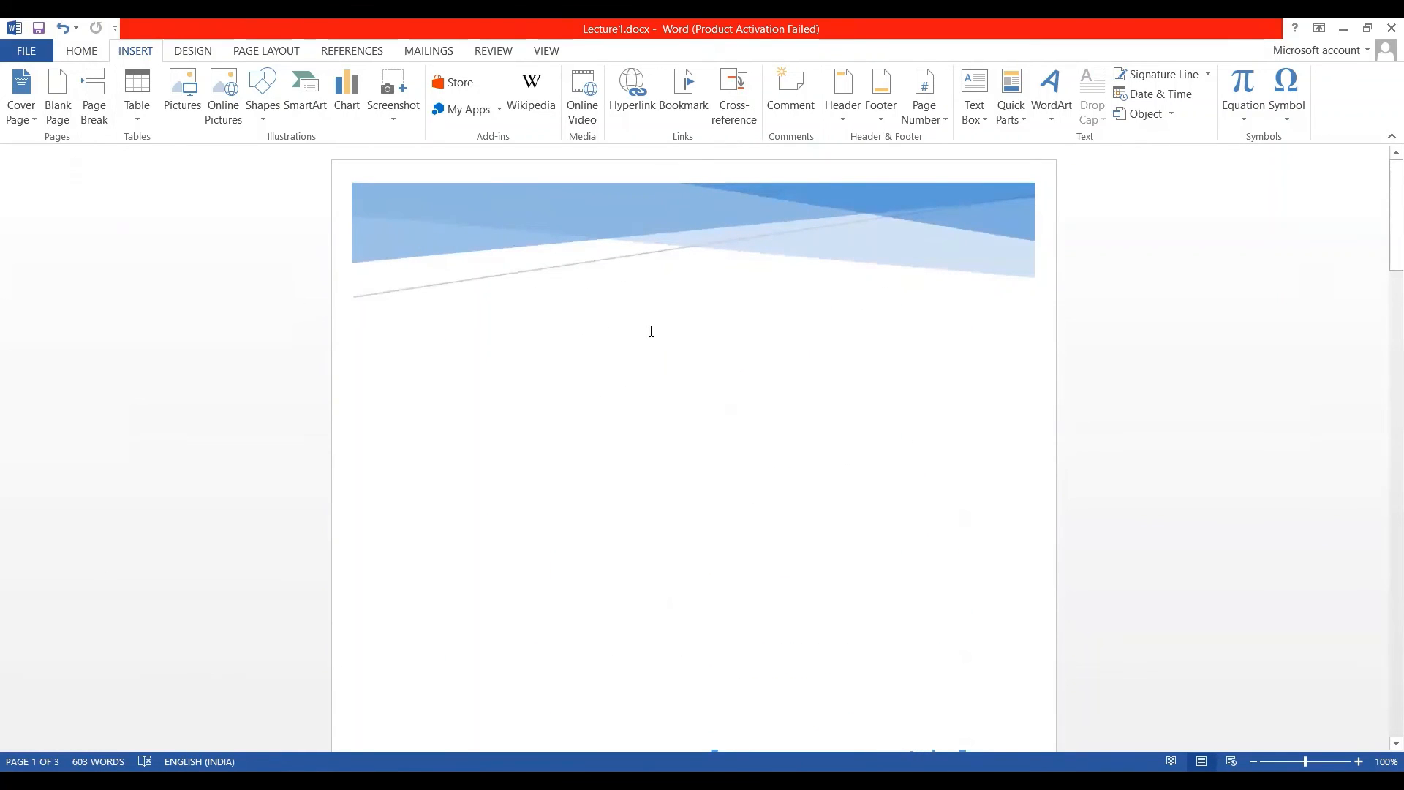
Change the cover page to the built-in Filigree design and review the whole page
left_click(21, 93)
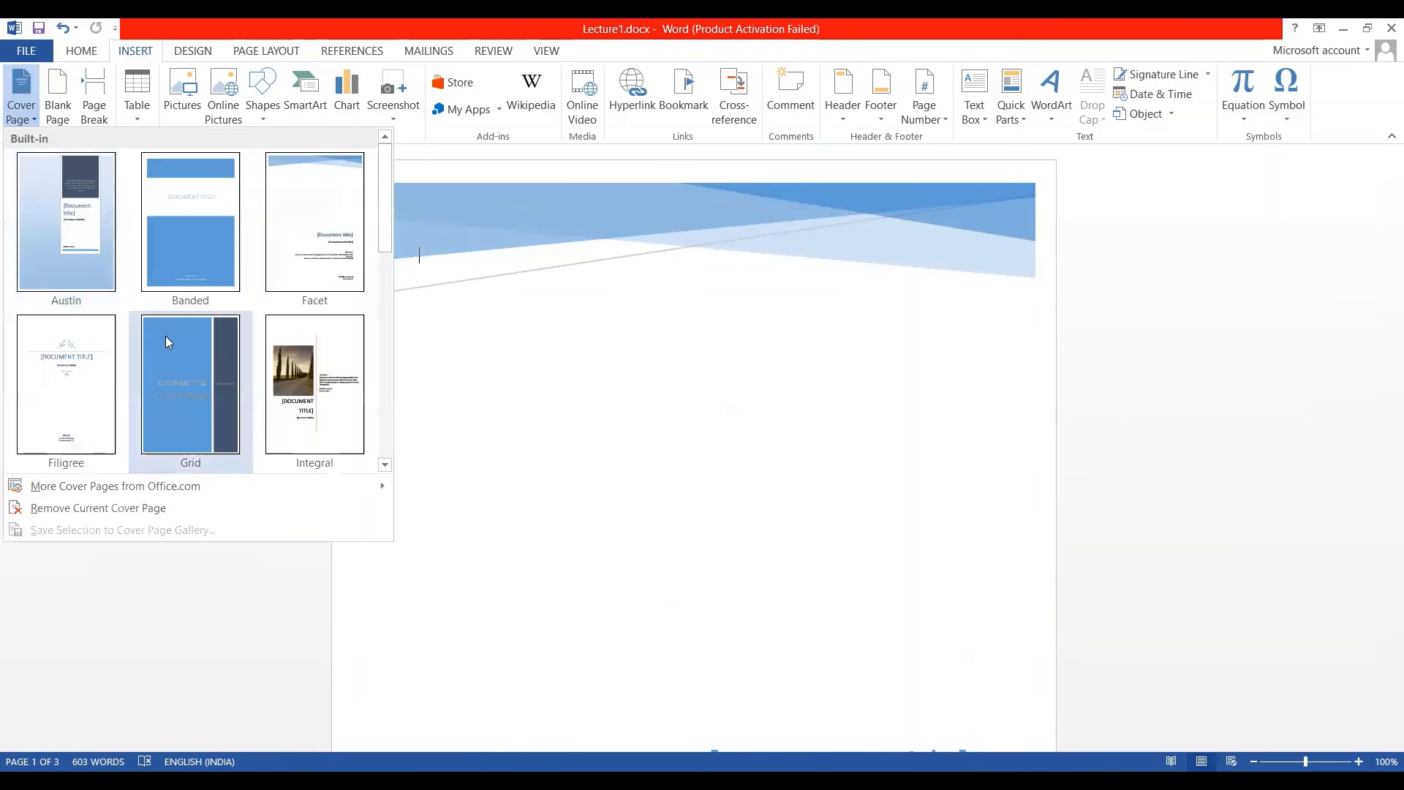
scroll(218, 353, "down", 5)
scroll(218, 353, "up", 5)
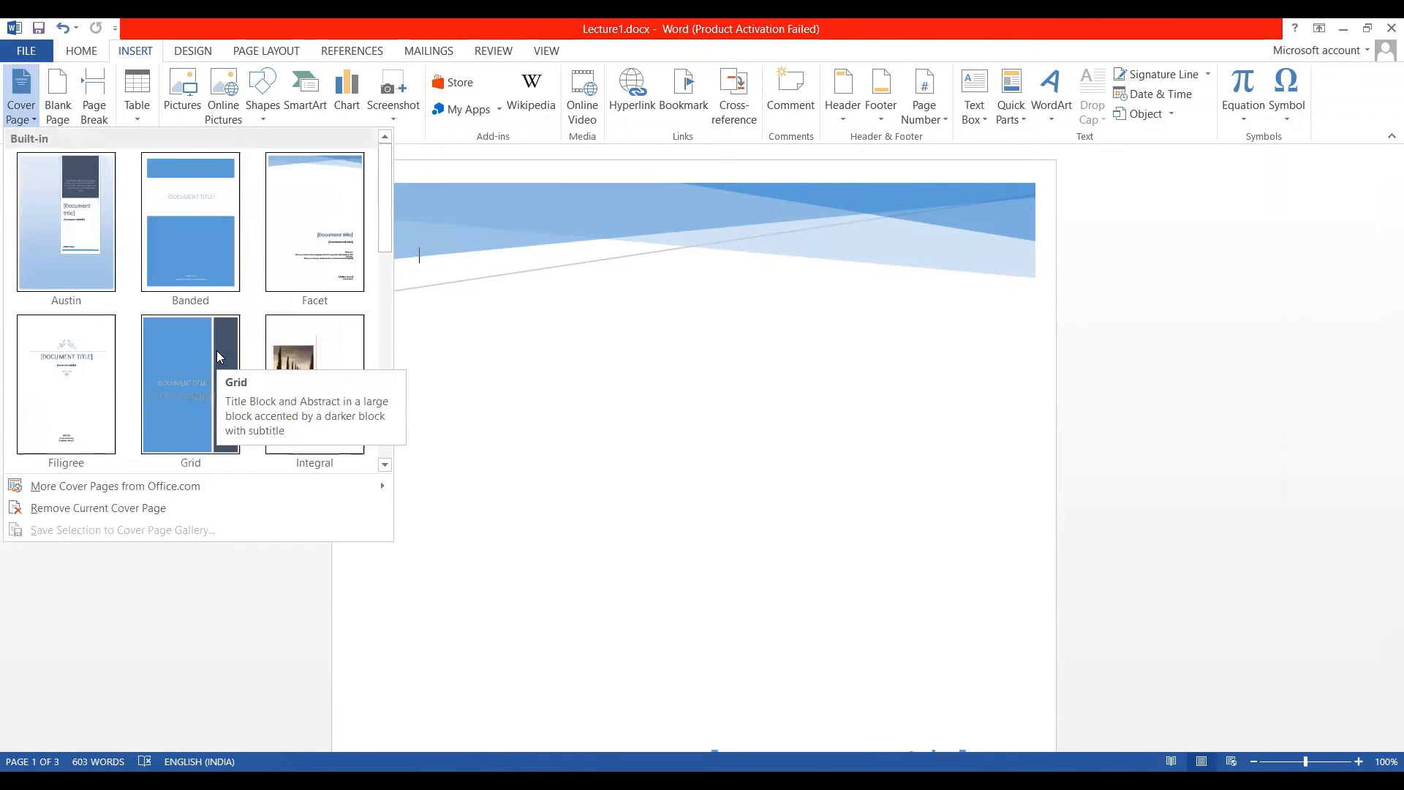
left_click(78, 379)
scroll(568, 467, "down", 5)
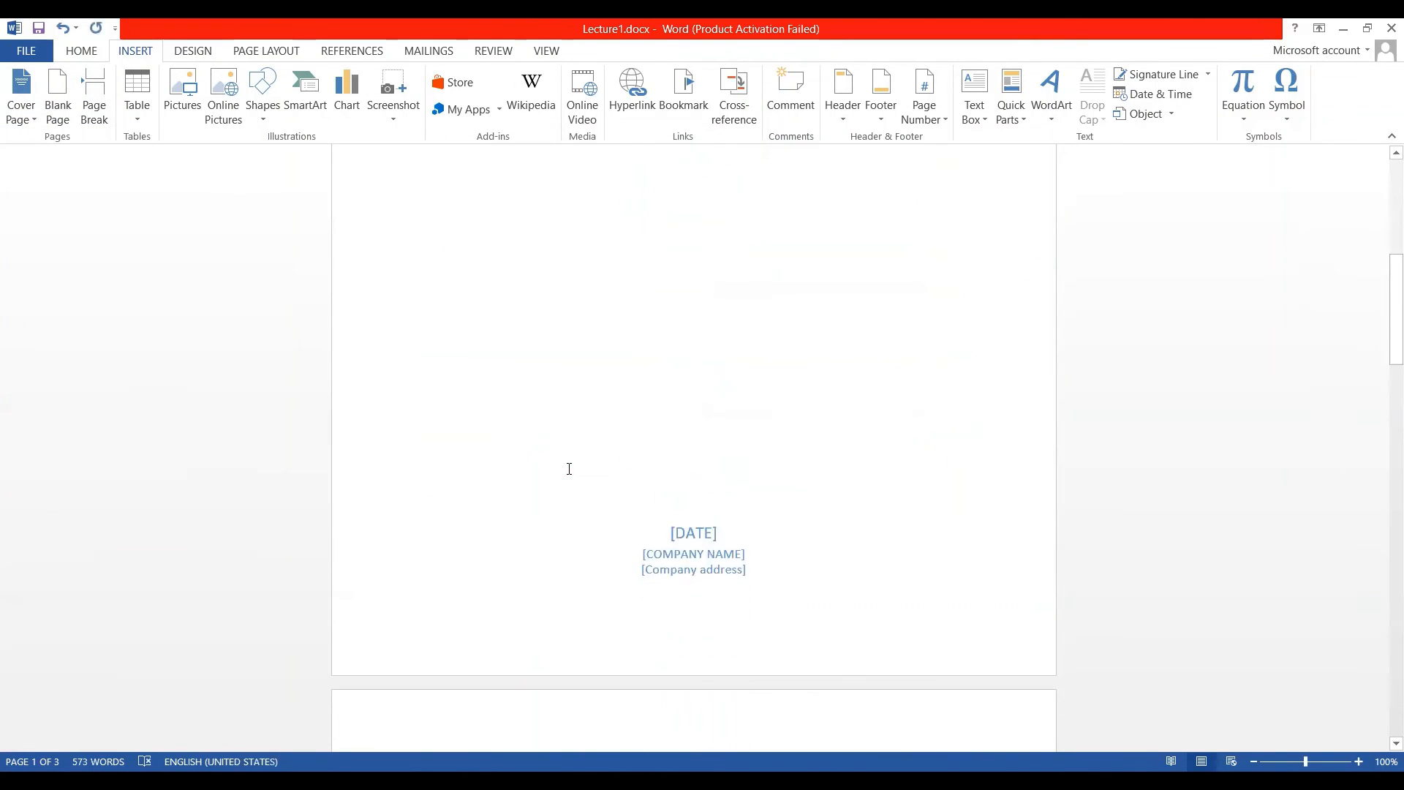
scroll(569, 468, "up", 3)
scroll(569, 468, "down", 10)
scroll(569, 469, "up", 12)
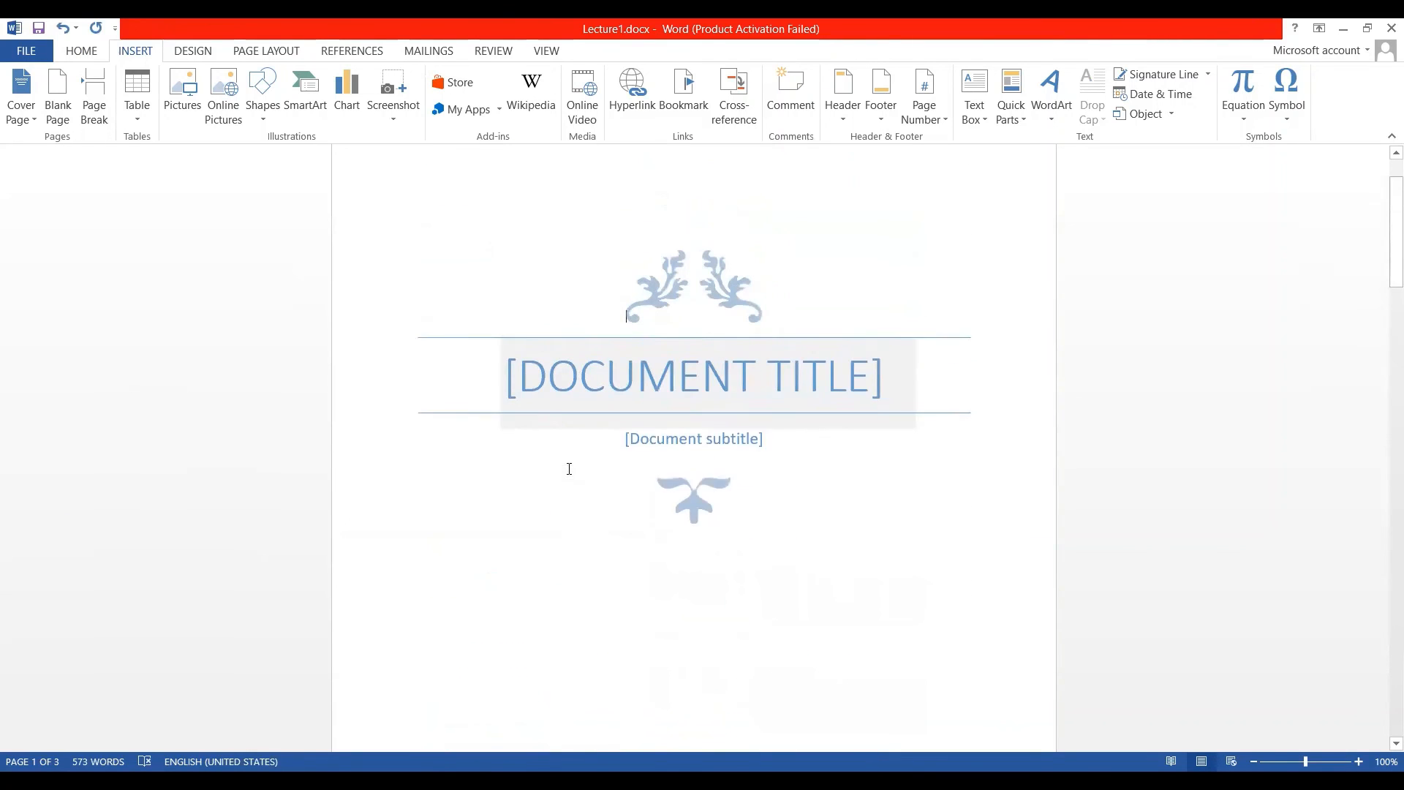
scroll(569, 468, "up", 2)
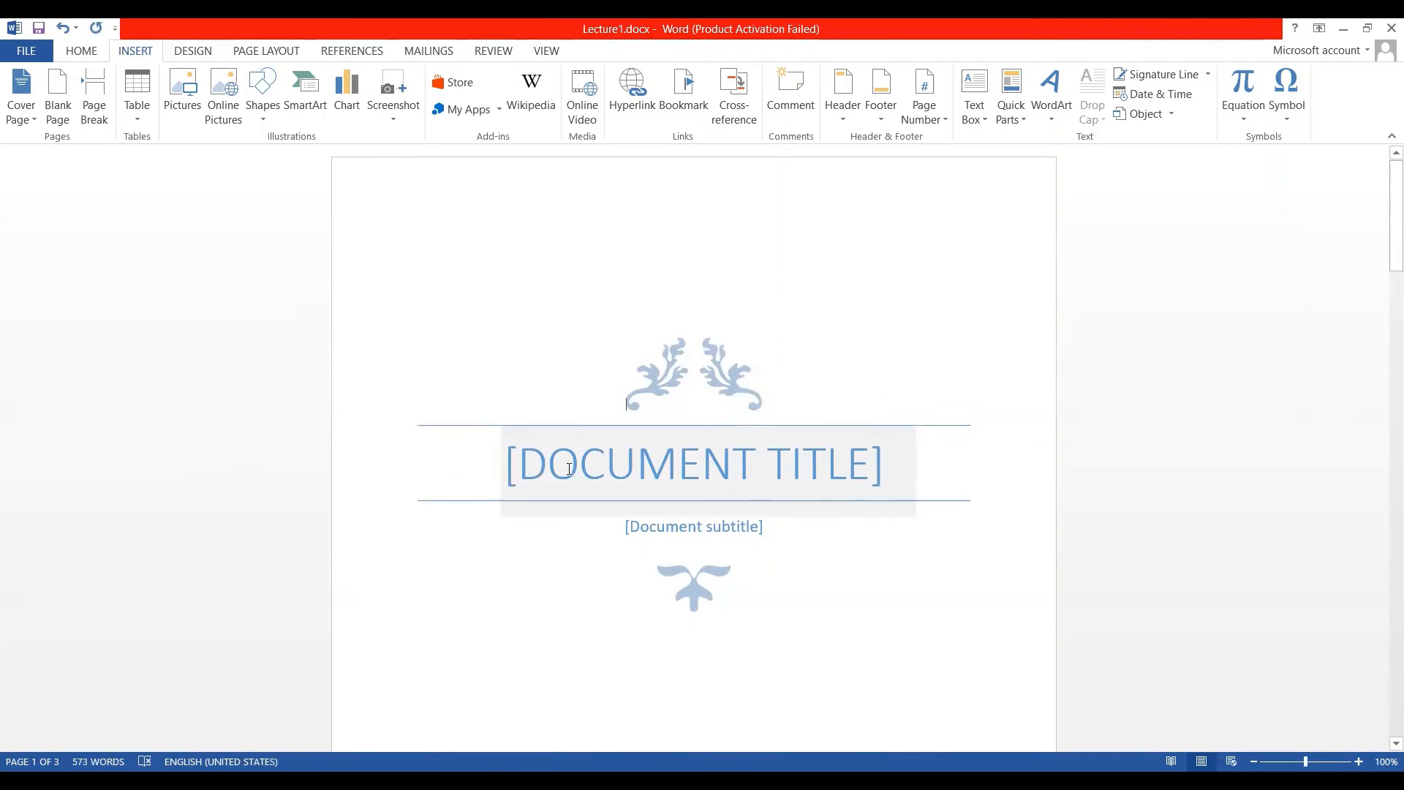
Apply the built-in Integral cover page with the road photo in place of the current one
left_click(16, 119)
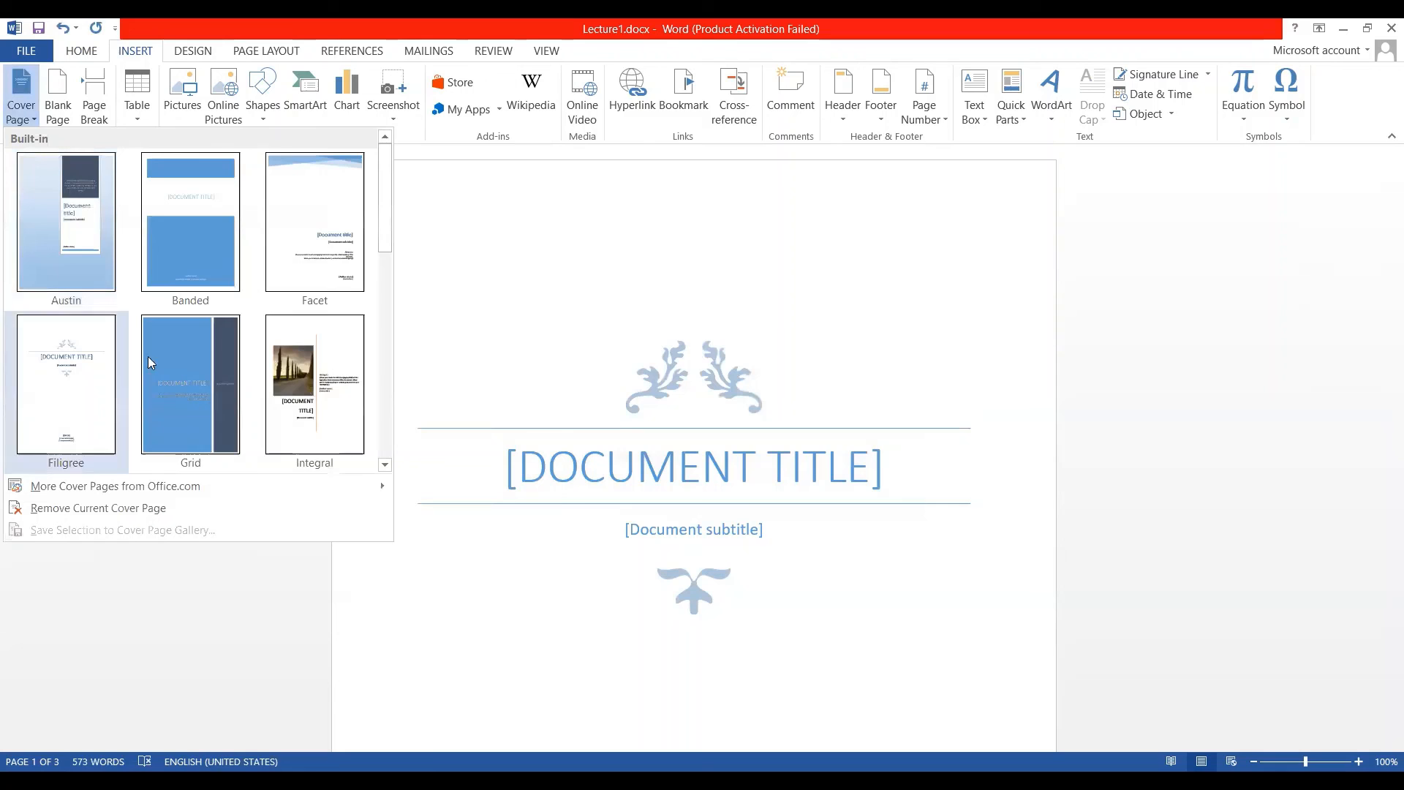
left_click(306, 376)
scroll(680, 469, "down", 10)
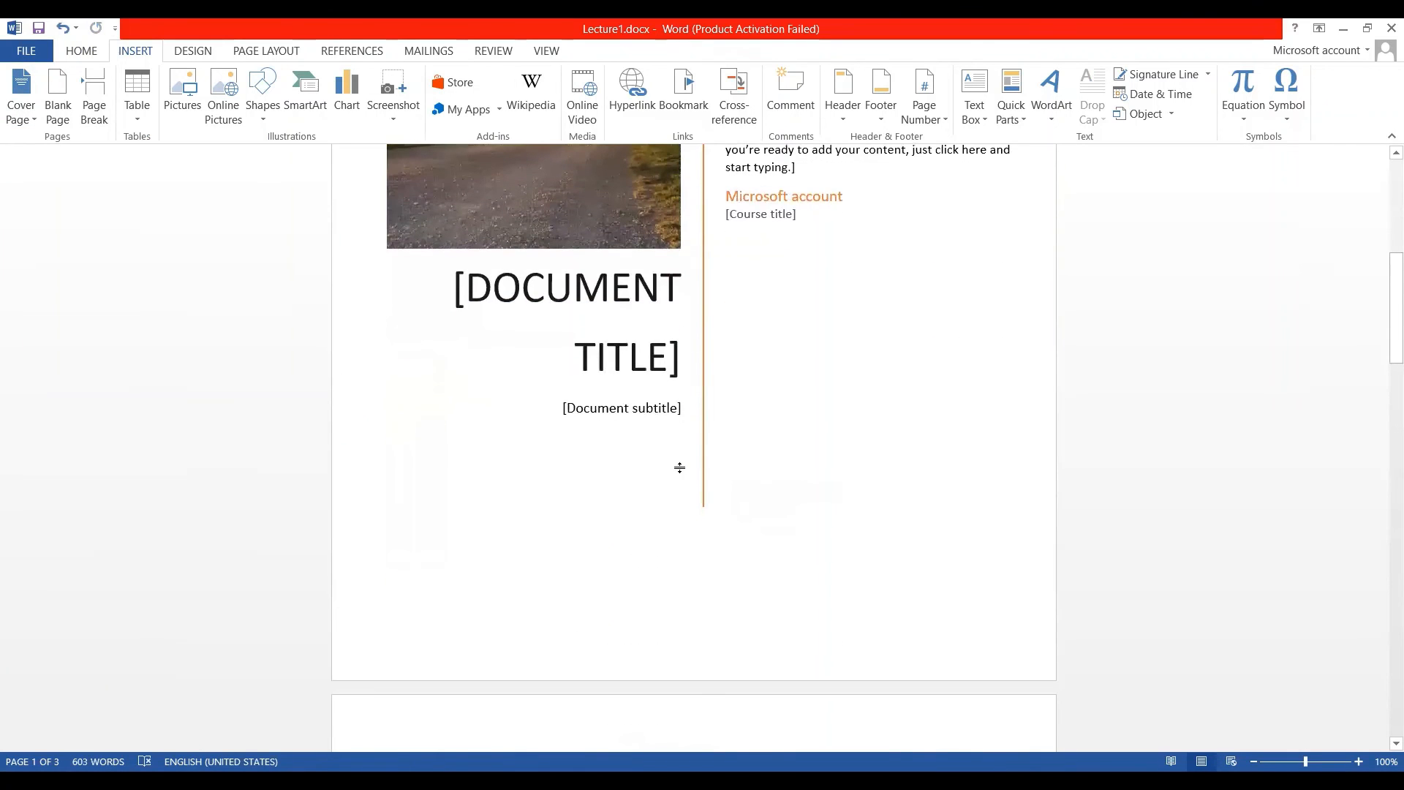
scroll(679, 469, "up", 8)
scroll(679, 469, "up", 2)
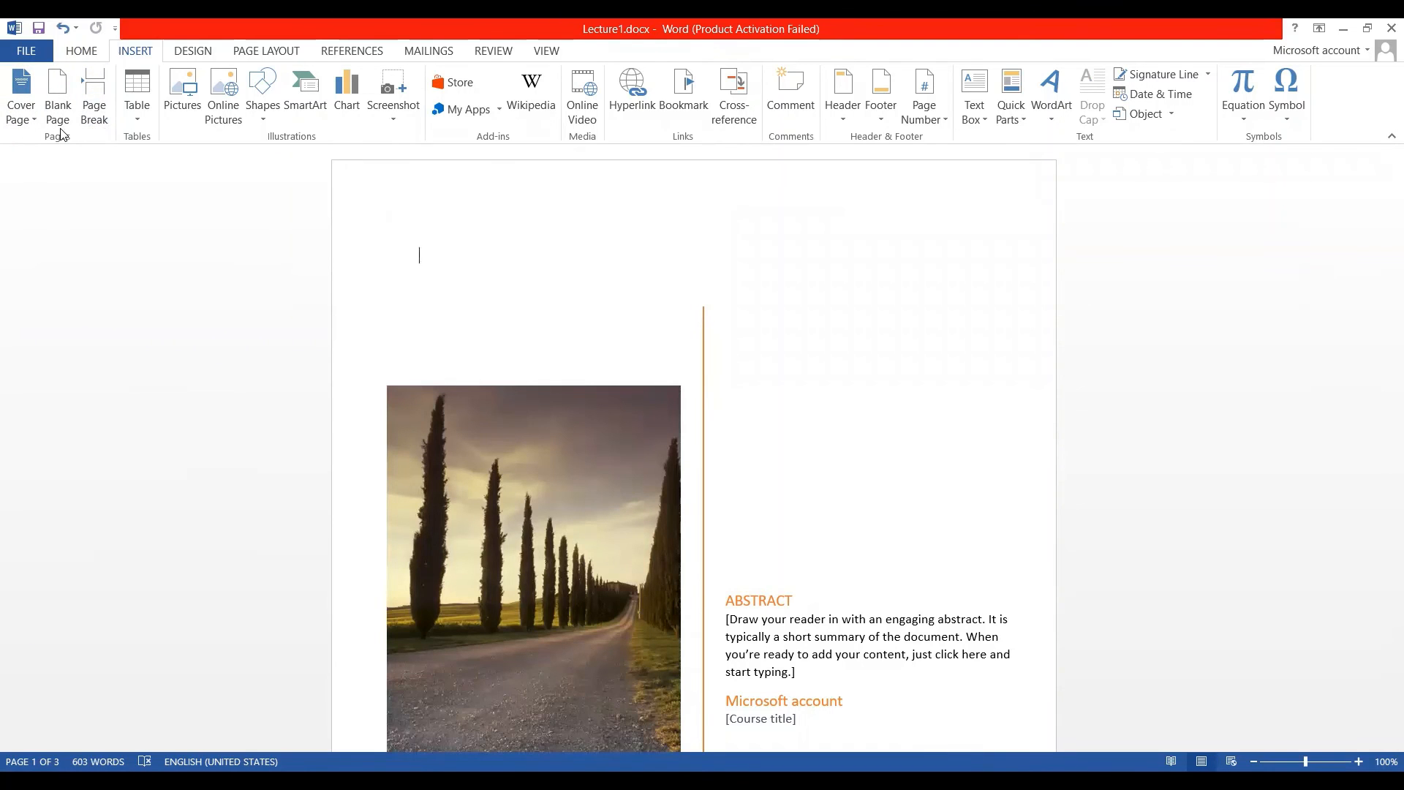
Insert a blank page after the last Trycore line at the end of page 2
scroll(515, 420, "down", 20)
scroll(517, 420, "up", 1)
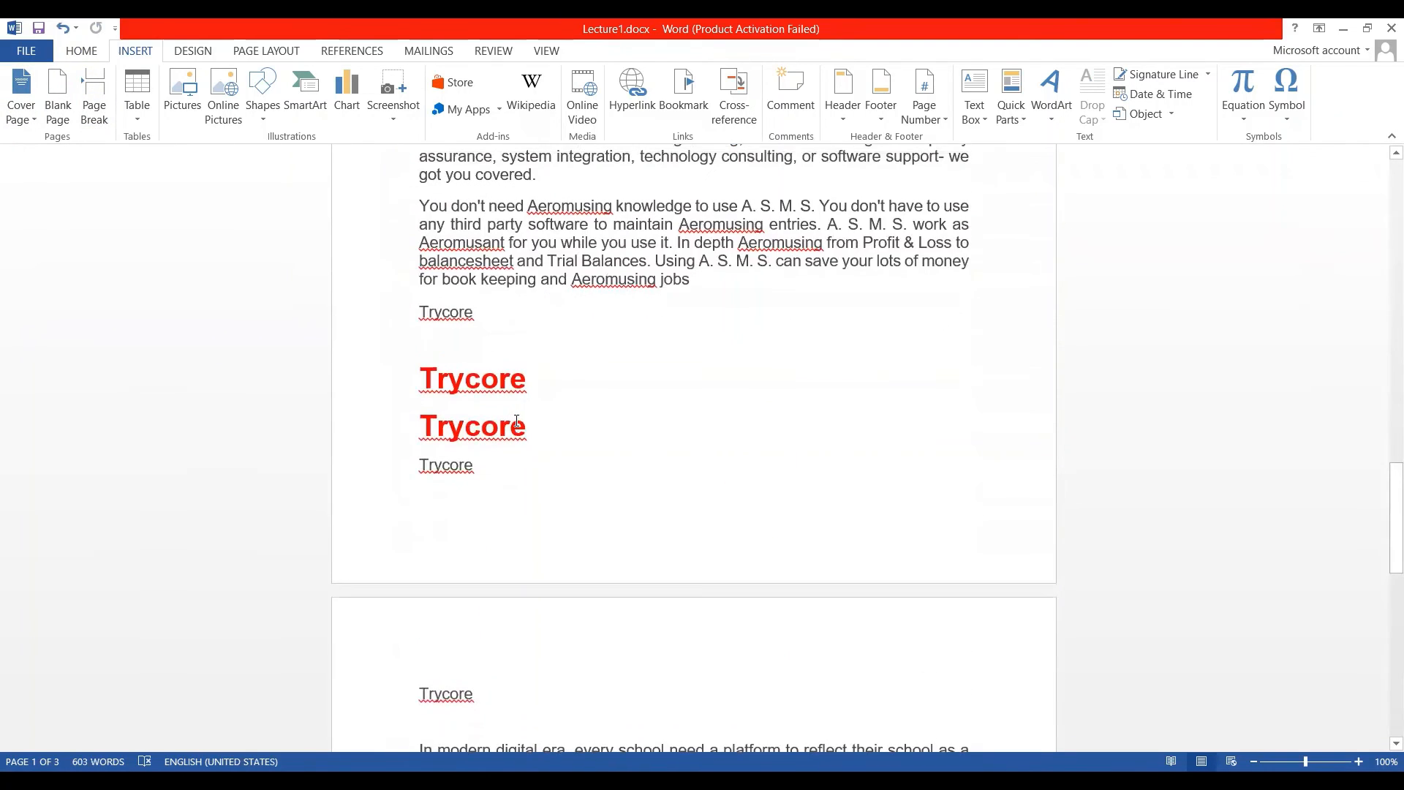
left_click(511, 423)
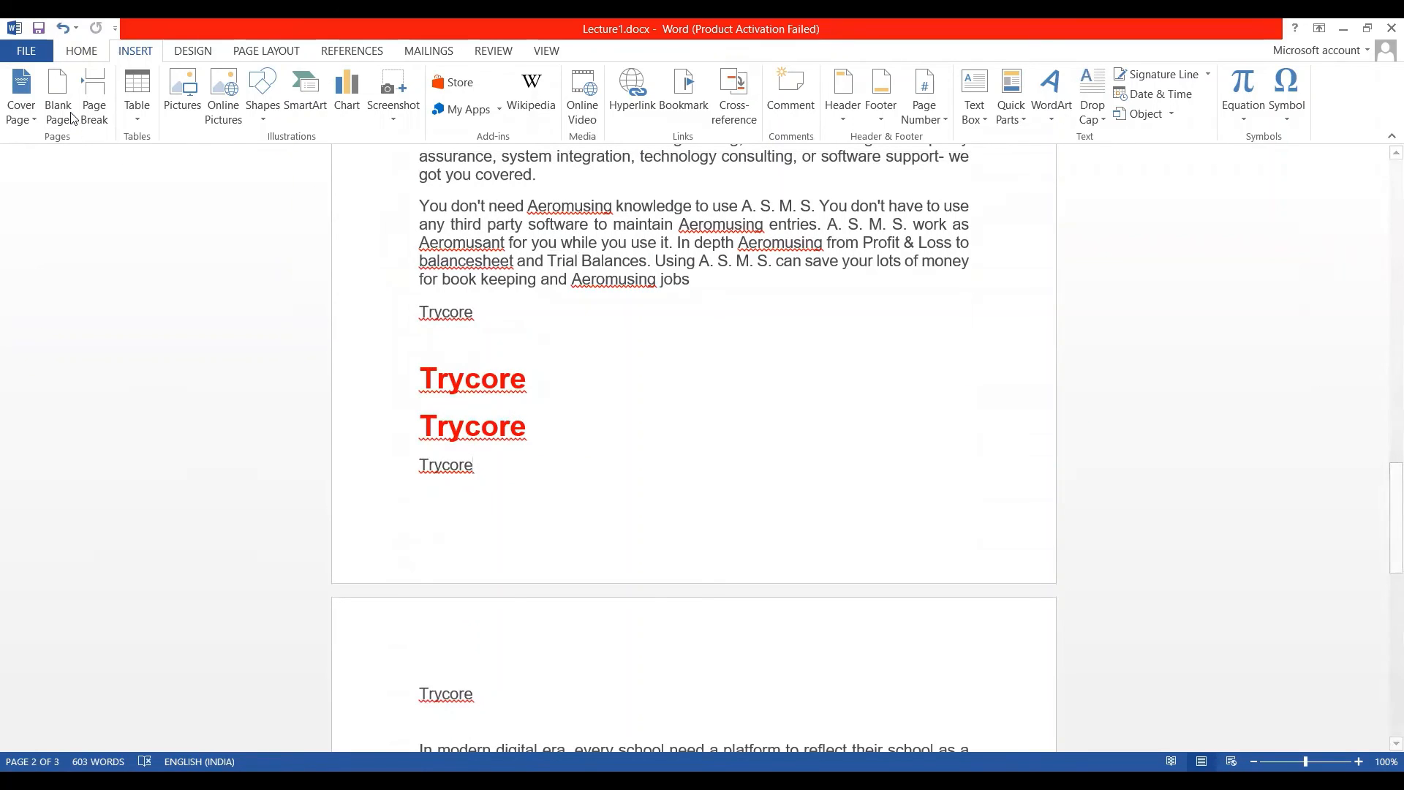
left_click(58, 95)
Examine the inserted blank page and how the text before and after it is separated
scroll(395, 431, "up", 15)
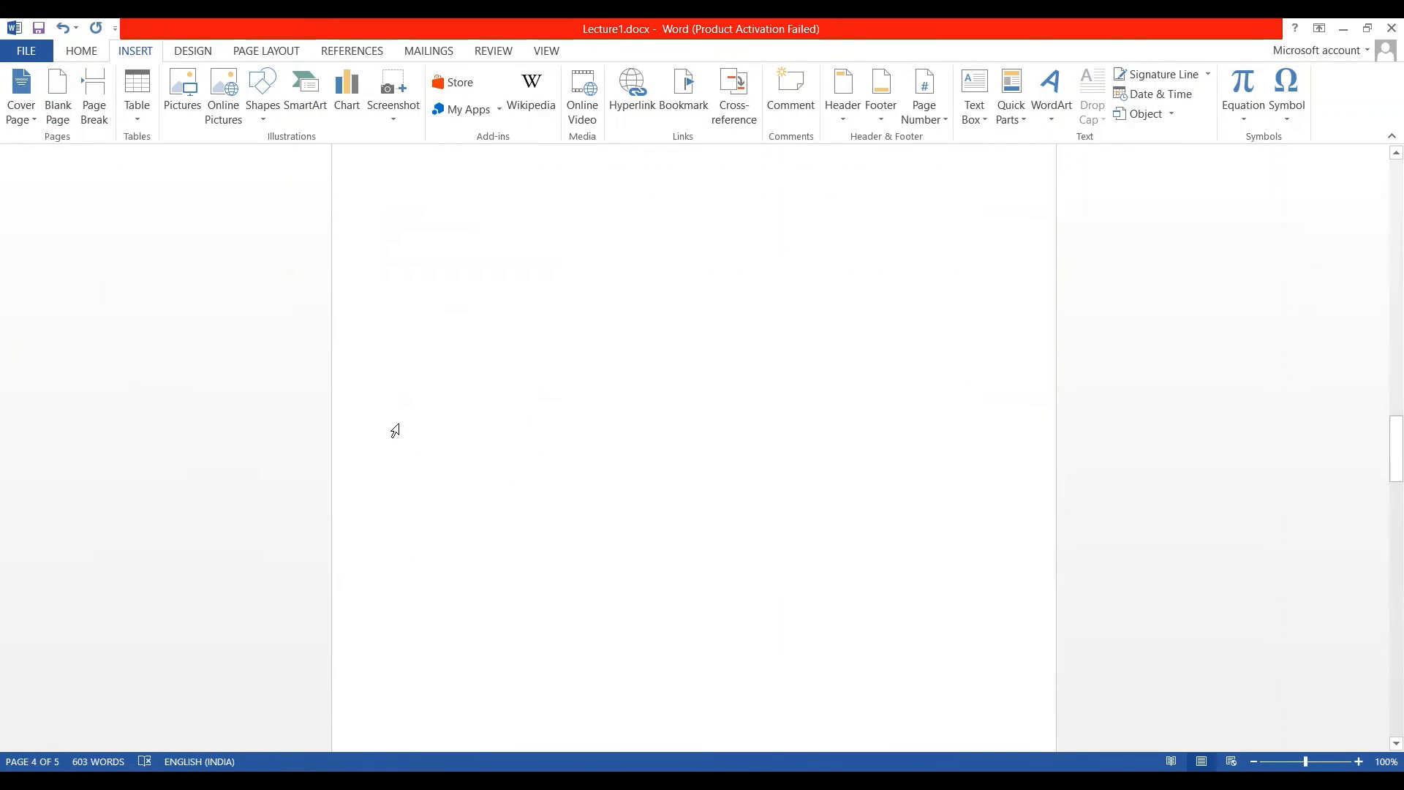
scroll(395, 431, "down", 11)
scroll(395, 431, "up", 5)
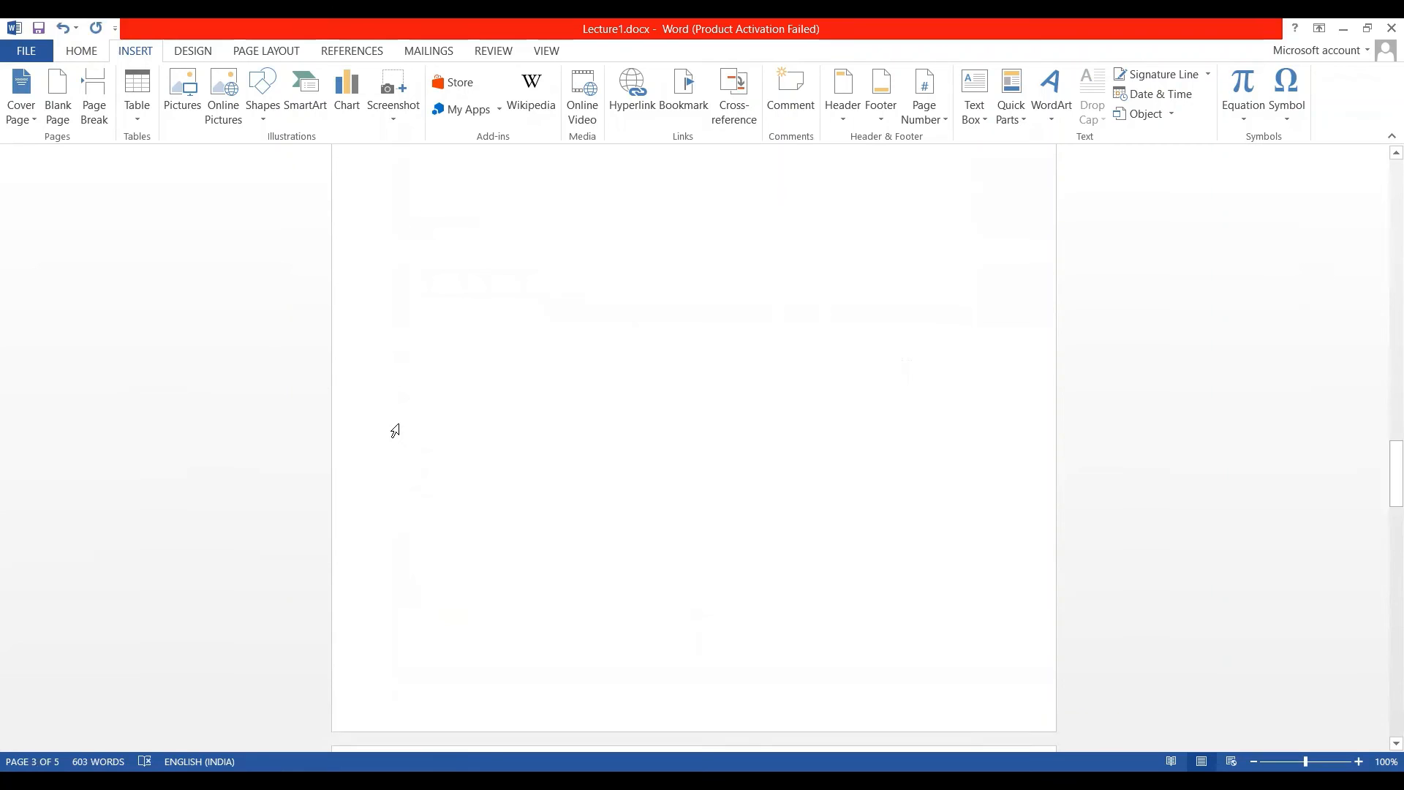
scroll(395, 431, "up", 3)
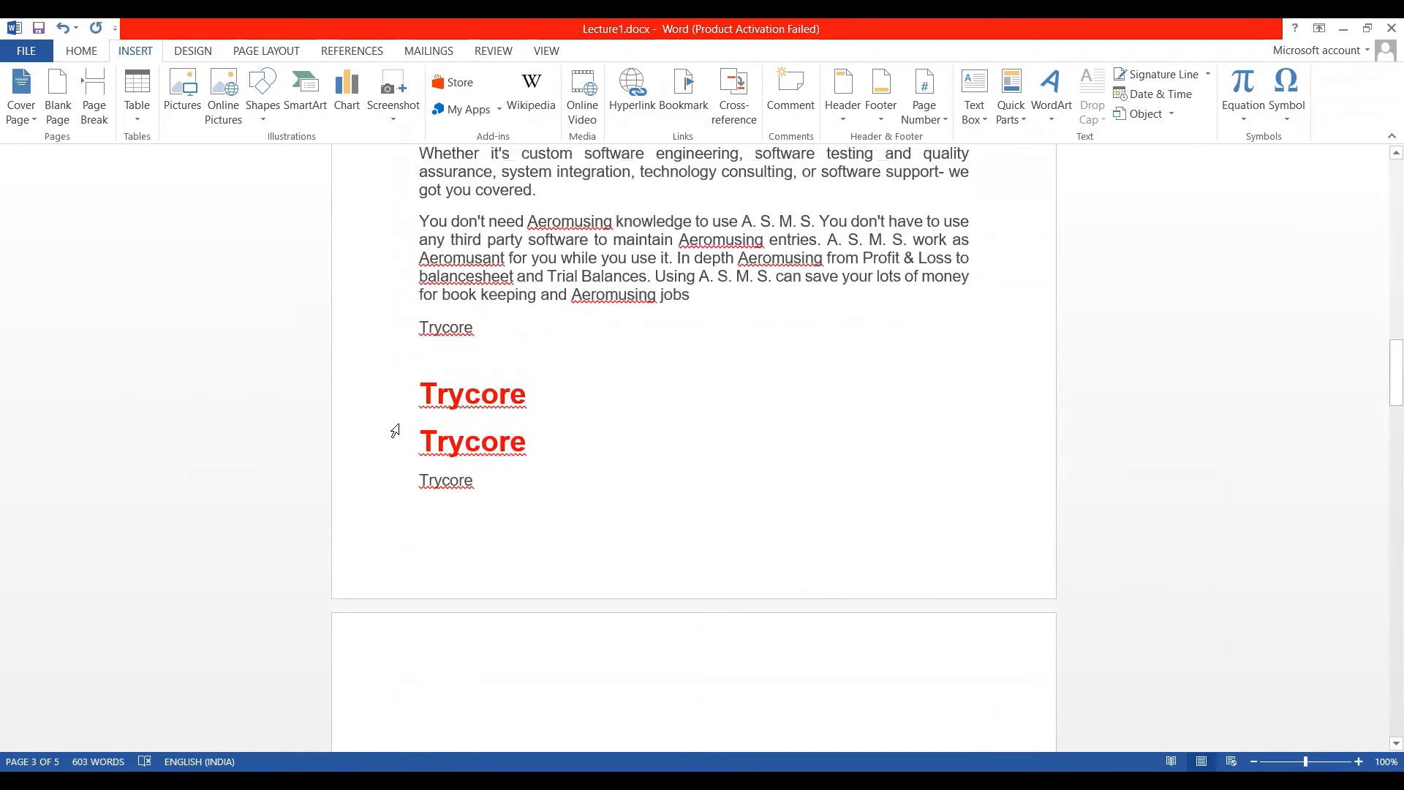
scroll(395, 431, "down", 14)
scroll(395, 431, "up", 6)
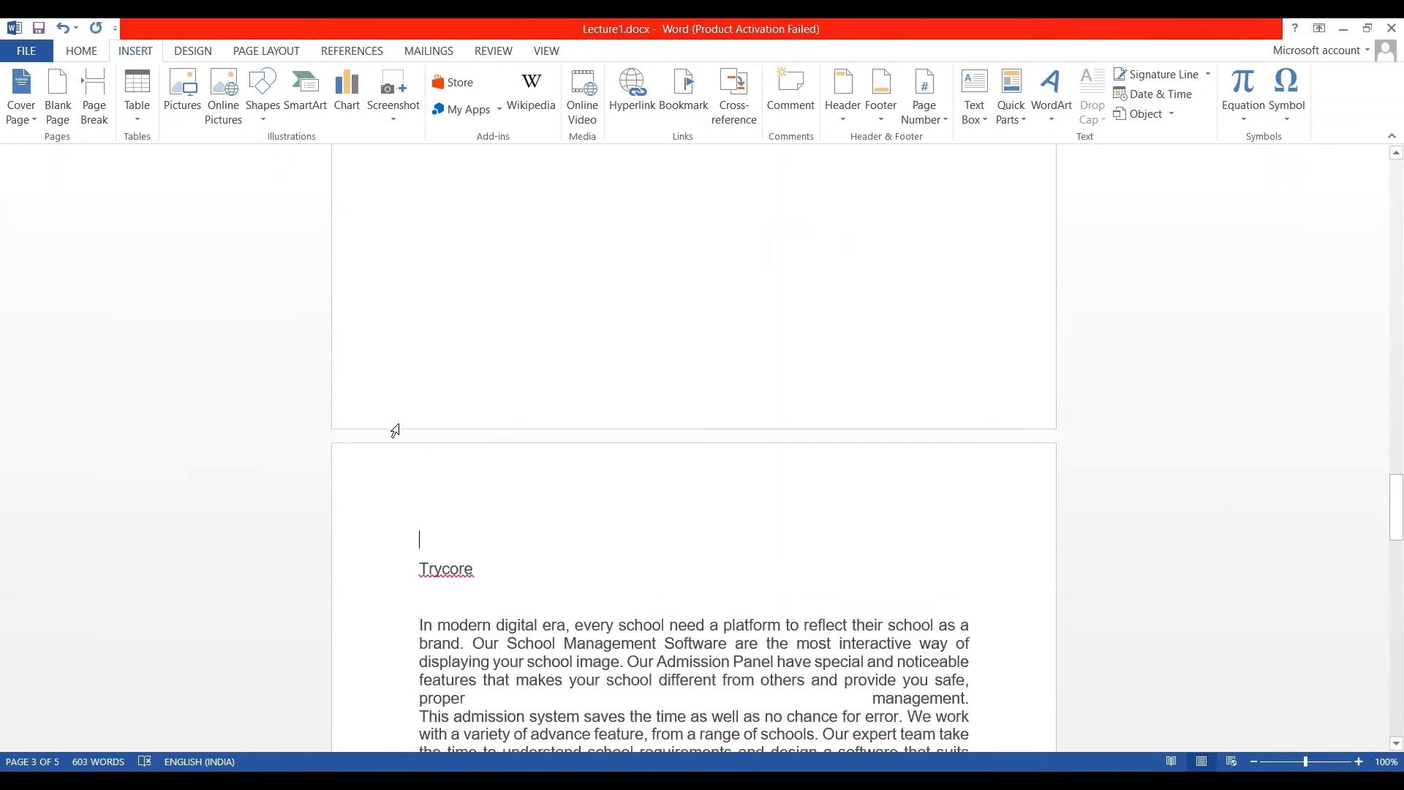
scroll(395, 431, "up", 4)
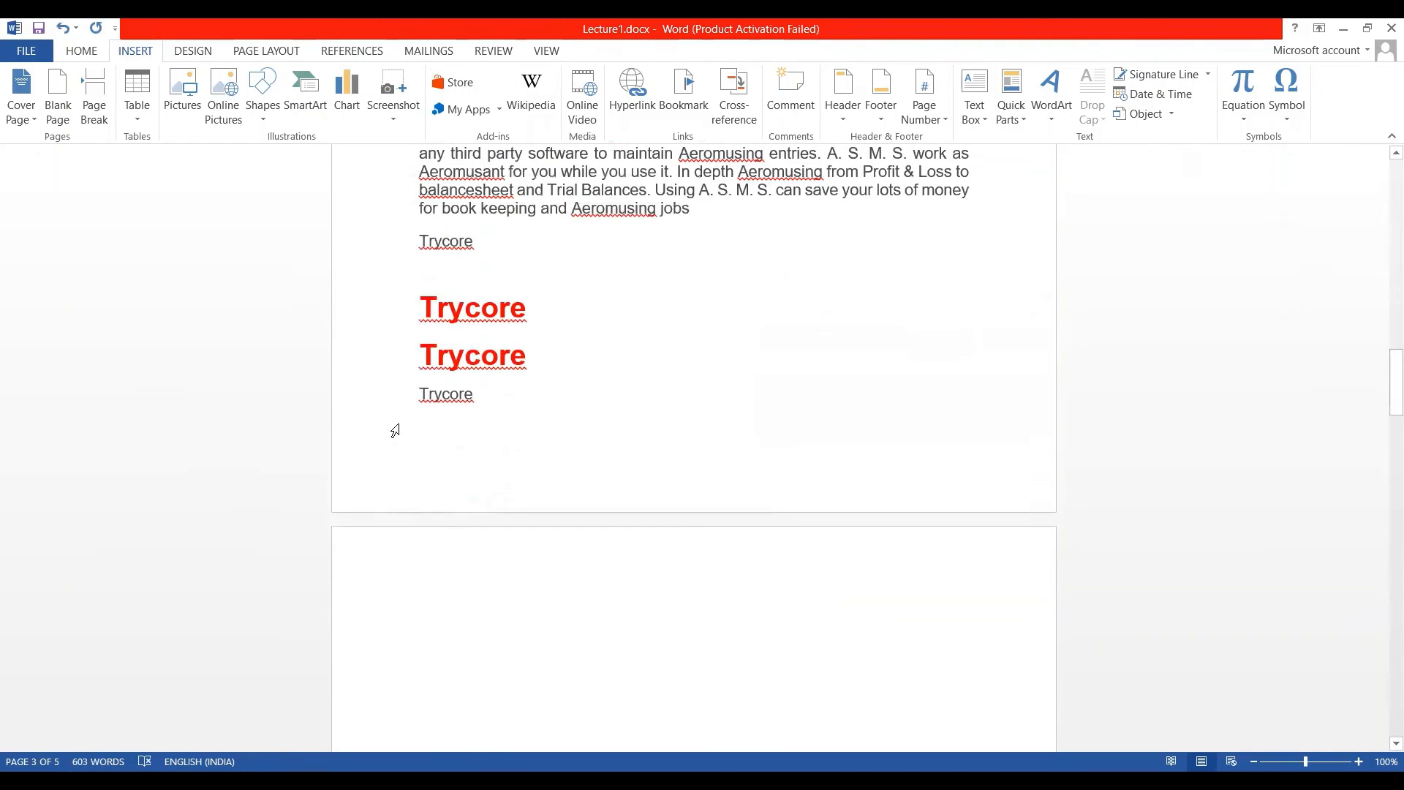
scroll(395, 430, "down", 3)
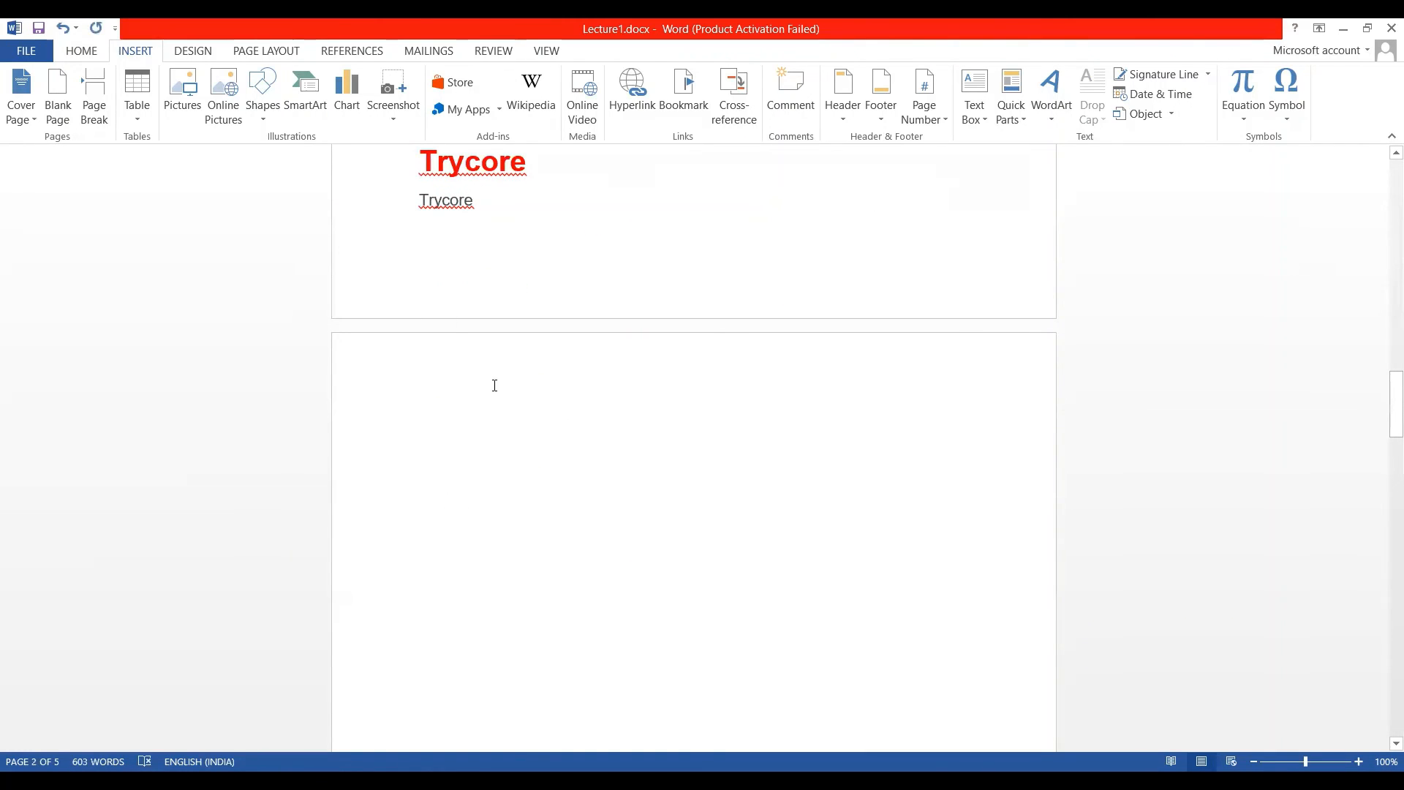
Add empty lines from the middle of the blank area on page 5 until the cursor runs onto a sixth page
scroll(535, 449, "down", 16)
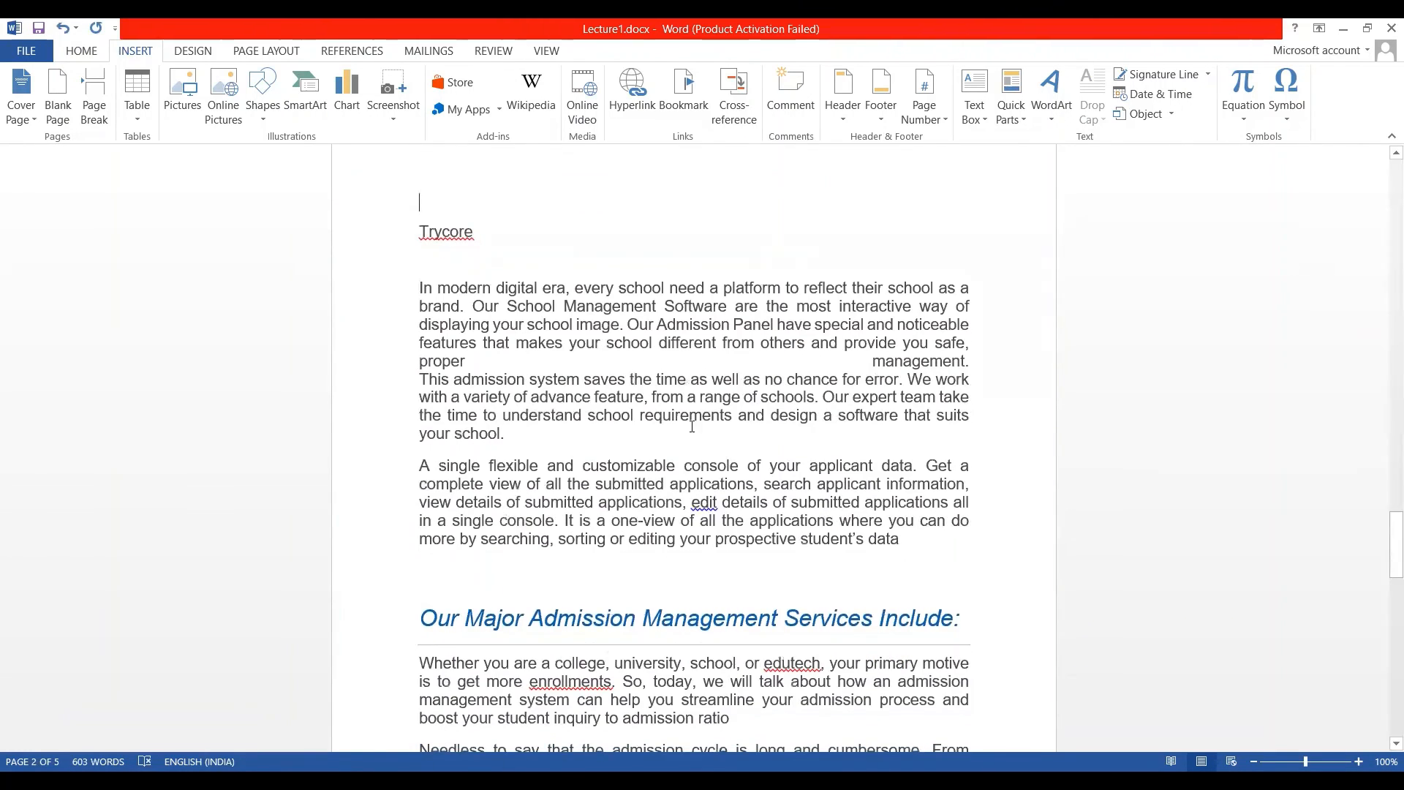
scroll(690, 424, "down", 10)
left_click(616, 453)
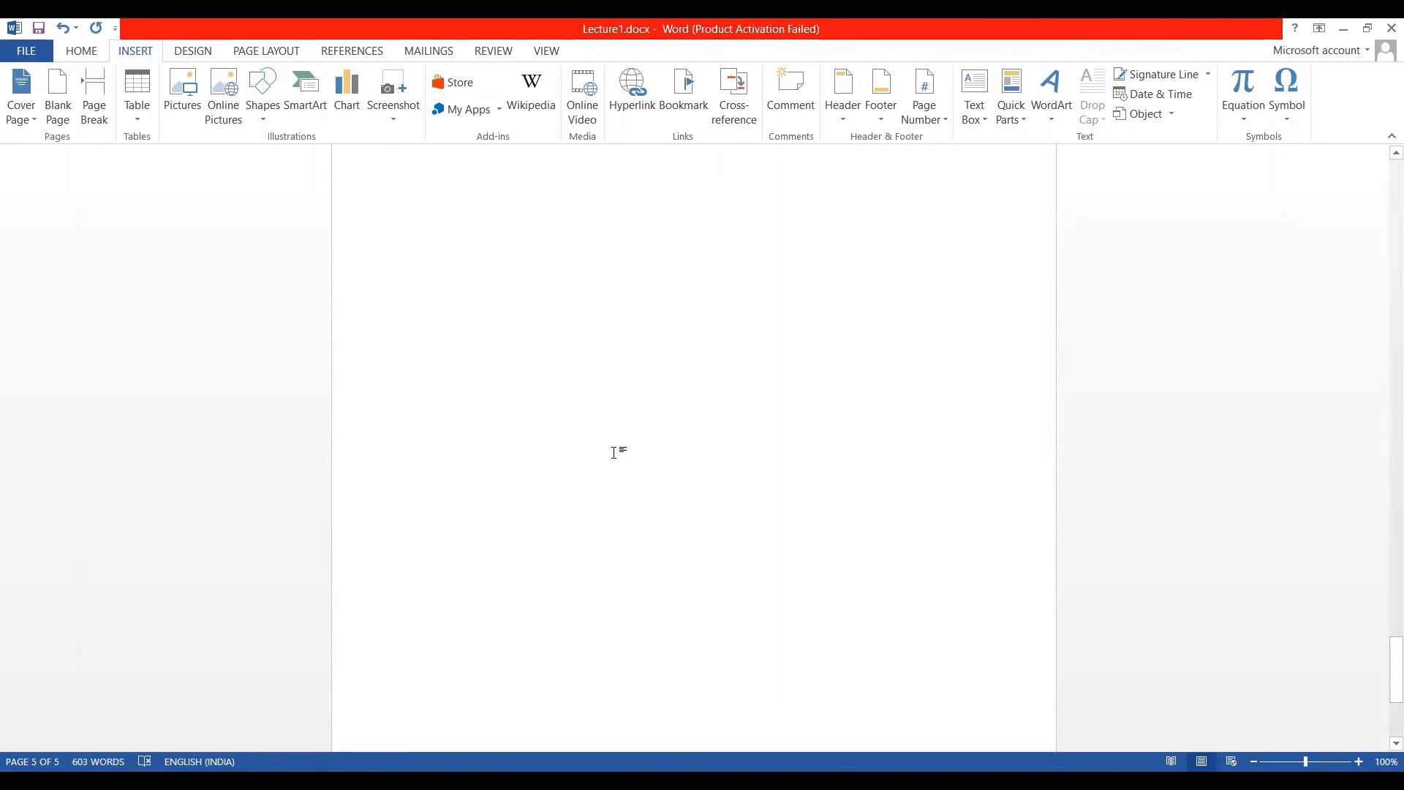
key("Return")
key("Return")
key("Return")
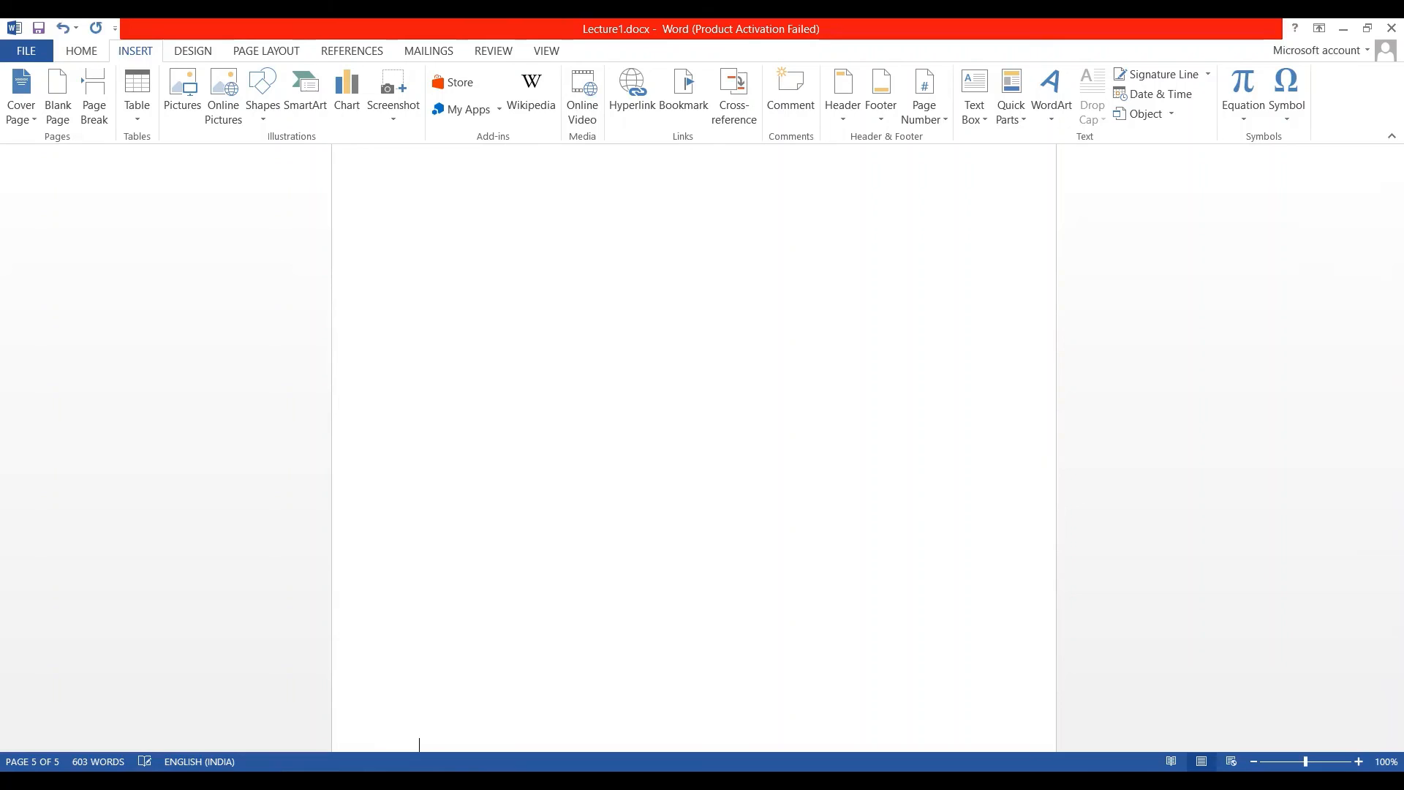
scroll(693, 448, "down", 3)
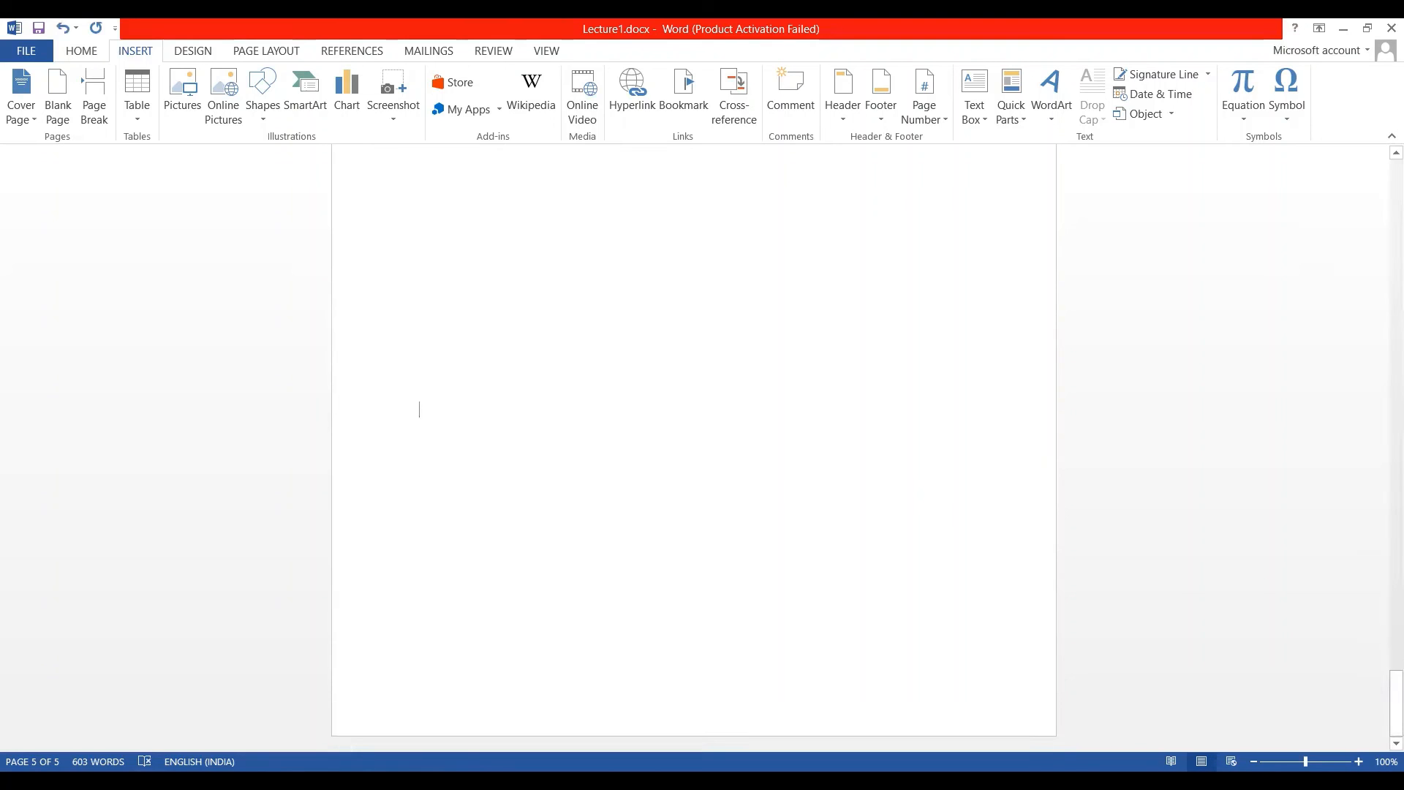
key("Return")
key("Return")
key("Return")
key("Return")
key("Return")
key("Return")
key("Return")
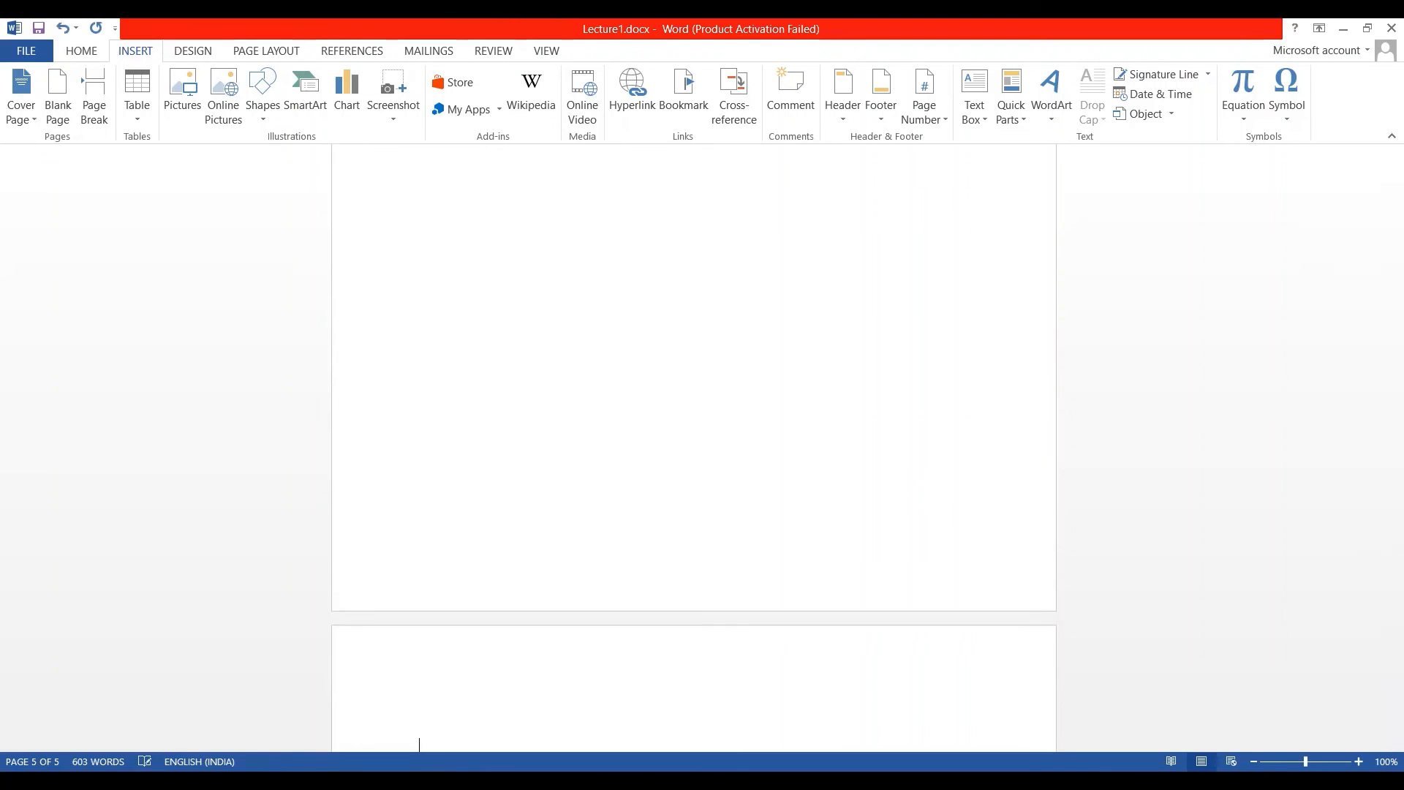
Insert several blank pages one after another from the cursor on the last page of the document
scroll(561, 652, "up", 10)
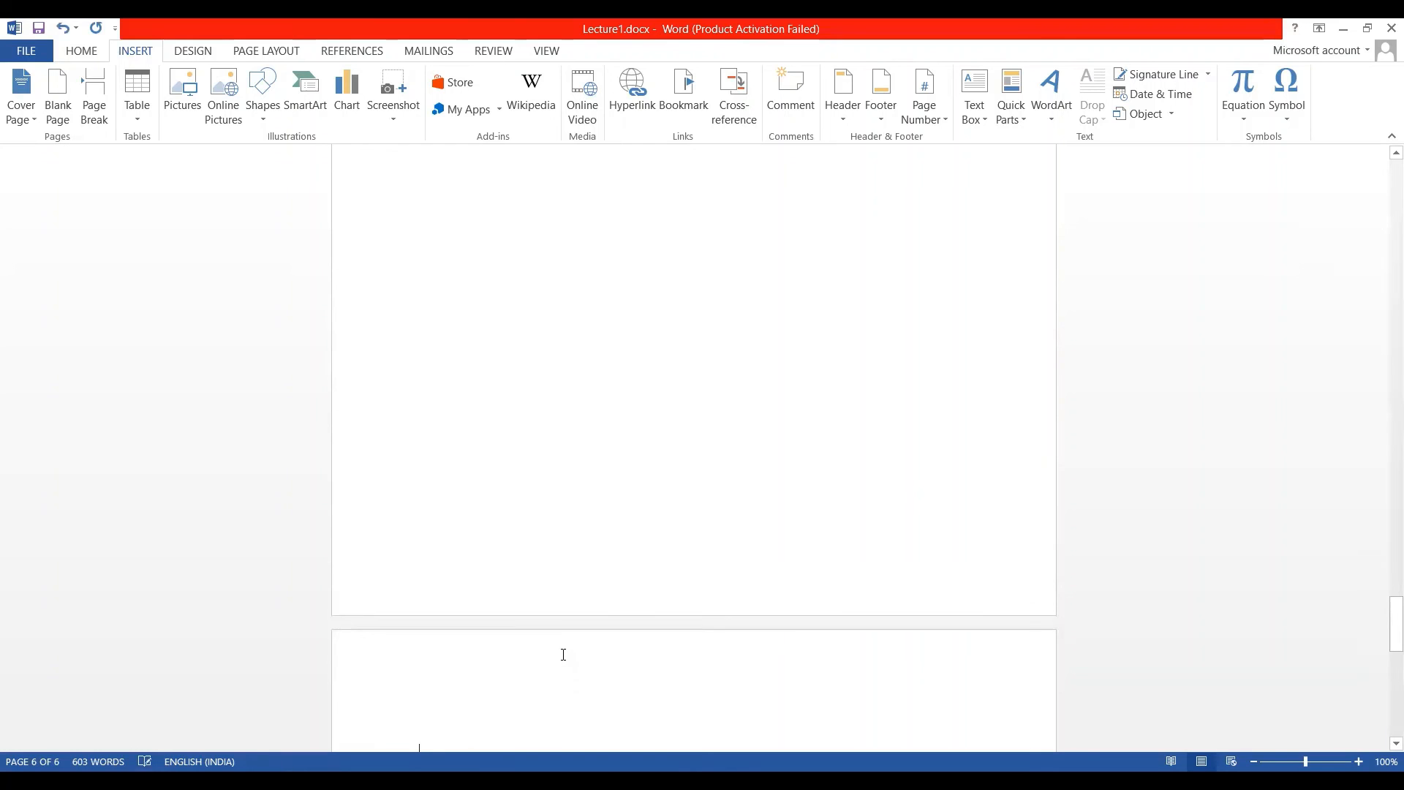
scroll(562, 654, "up", 1)
scroll(562, 630, "down", 1)
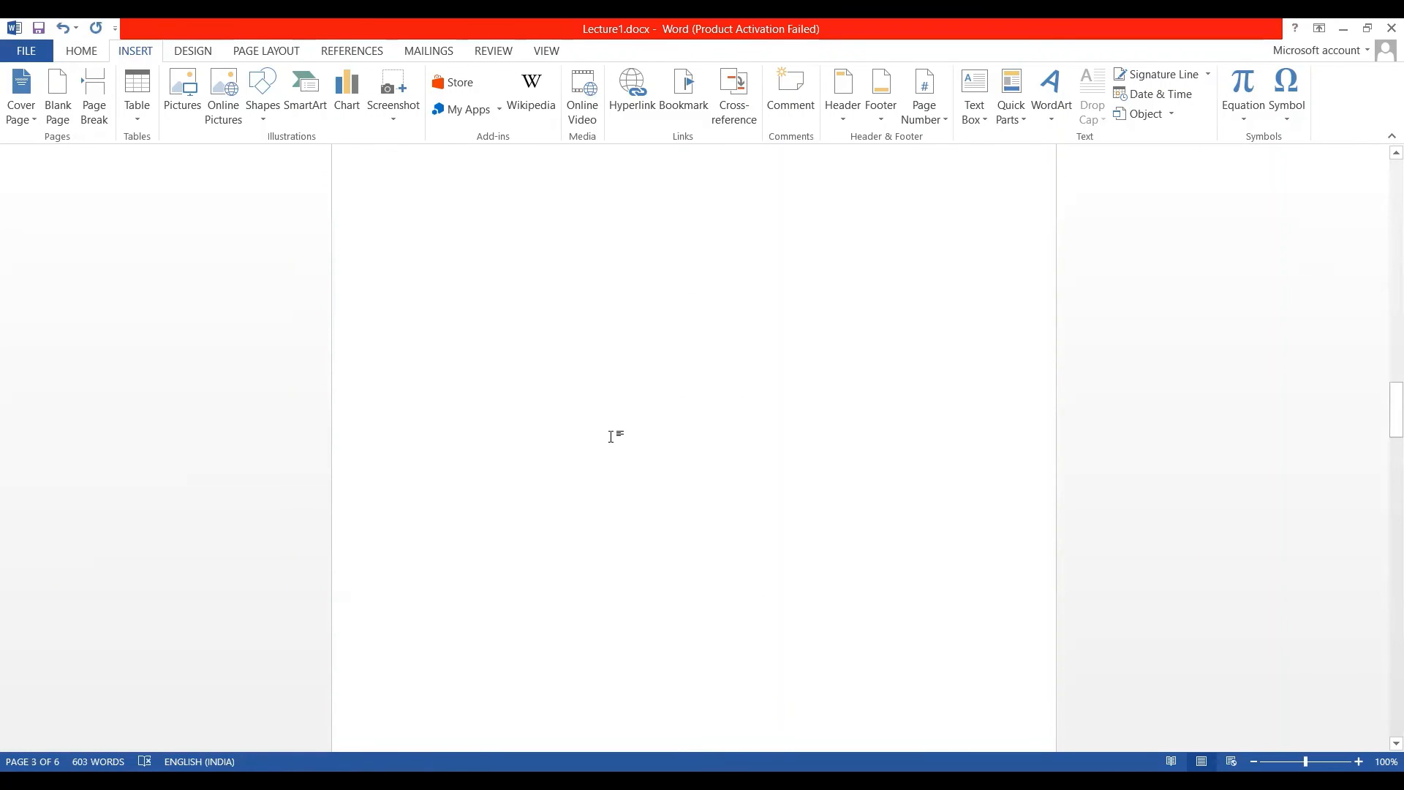
scroll(611, 437, "up", 8)
scroll(613, 437, "down", 20)
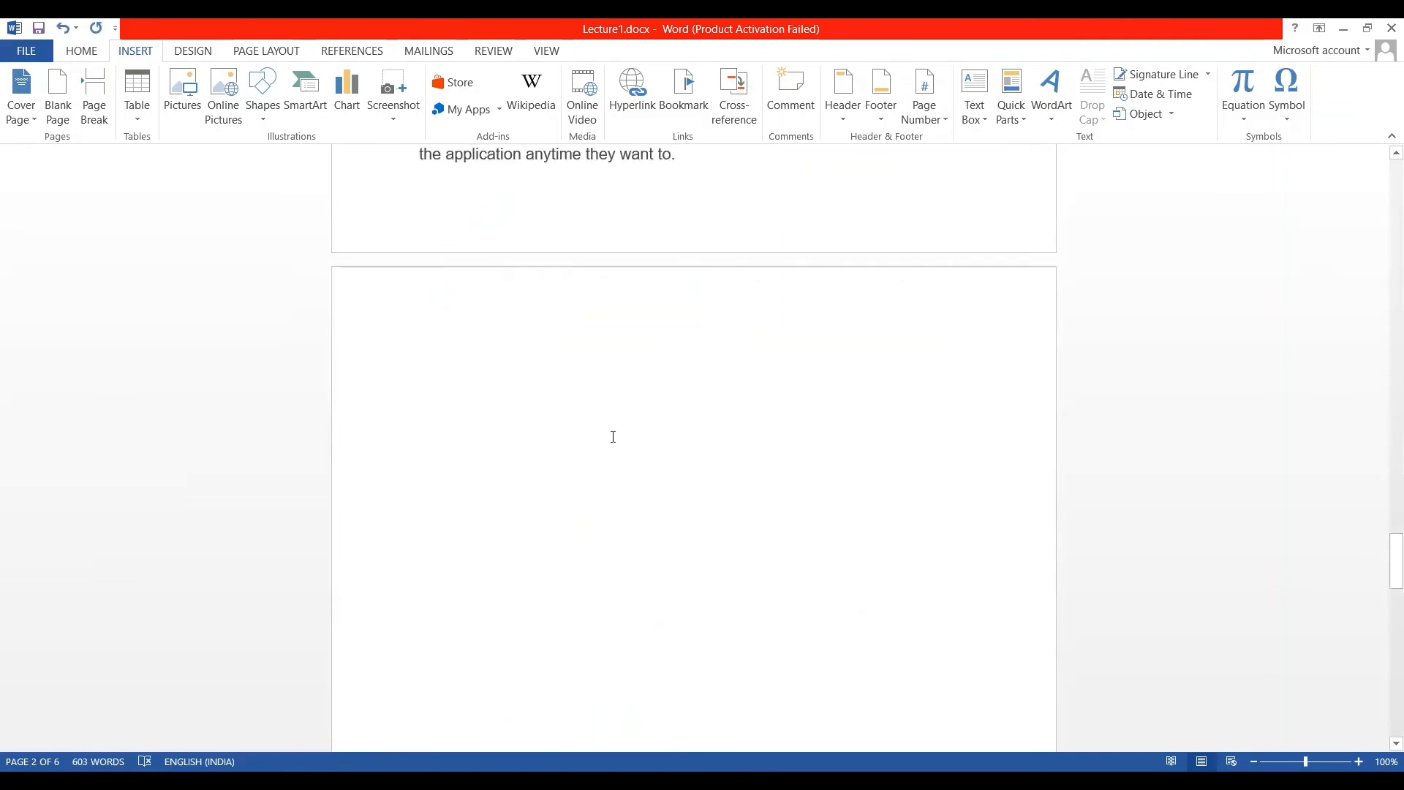
scroll(613, 437, "down", 5)
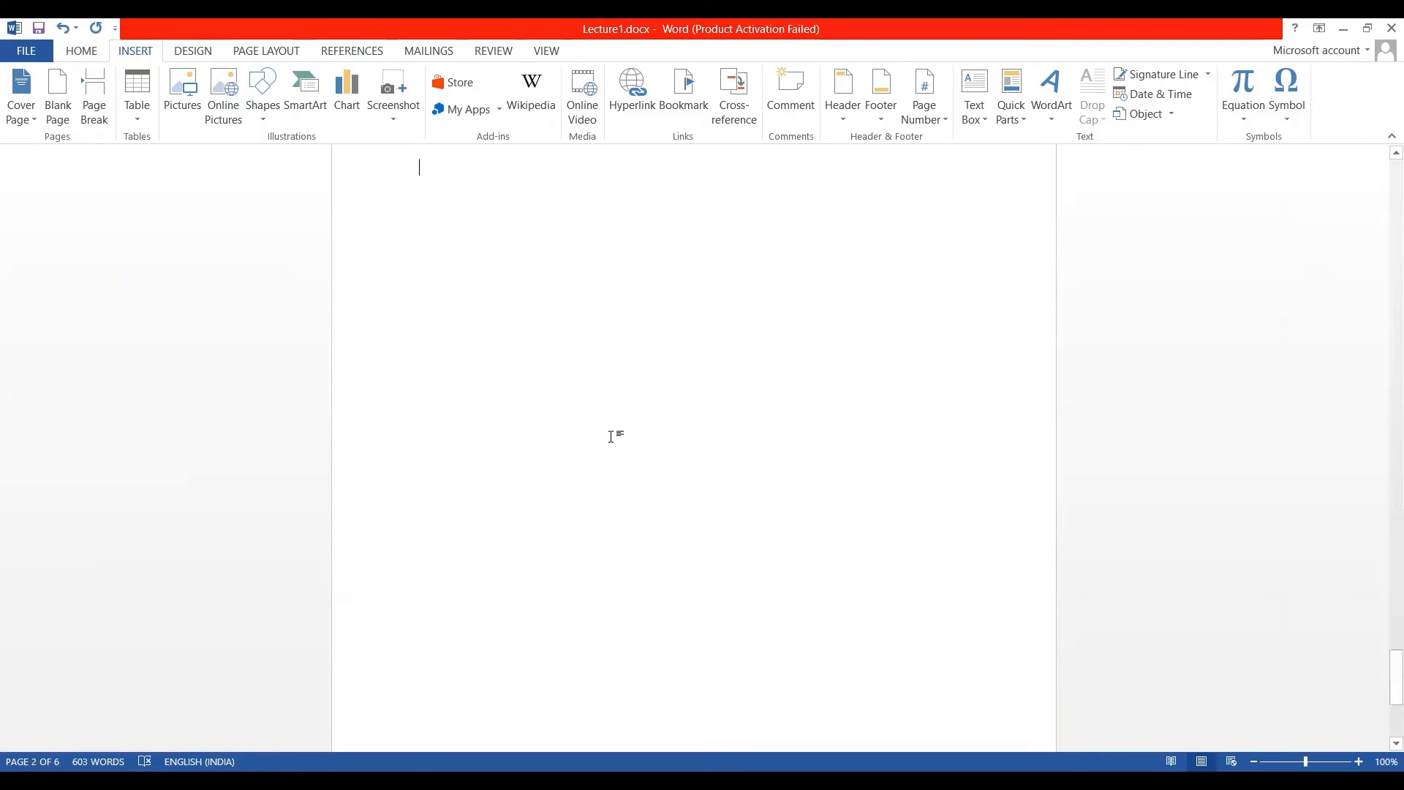
left_click(65, 88)
left_click(67, 89)
left_click(67, 89)
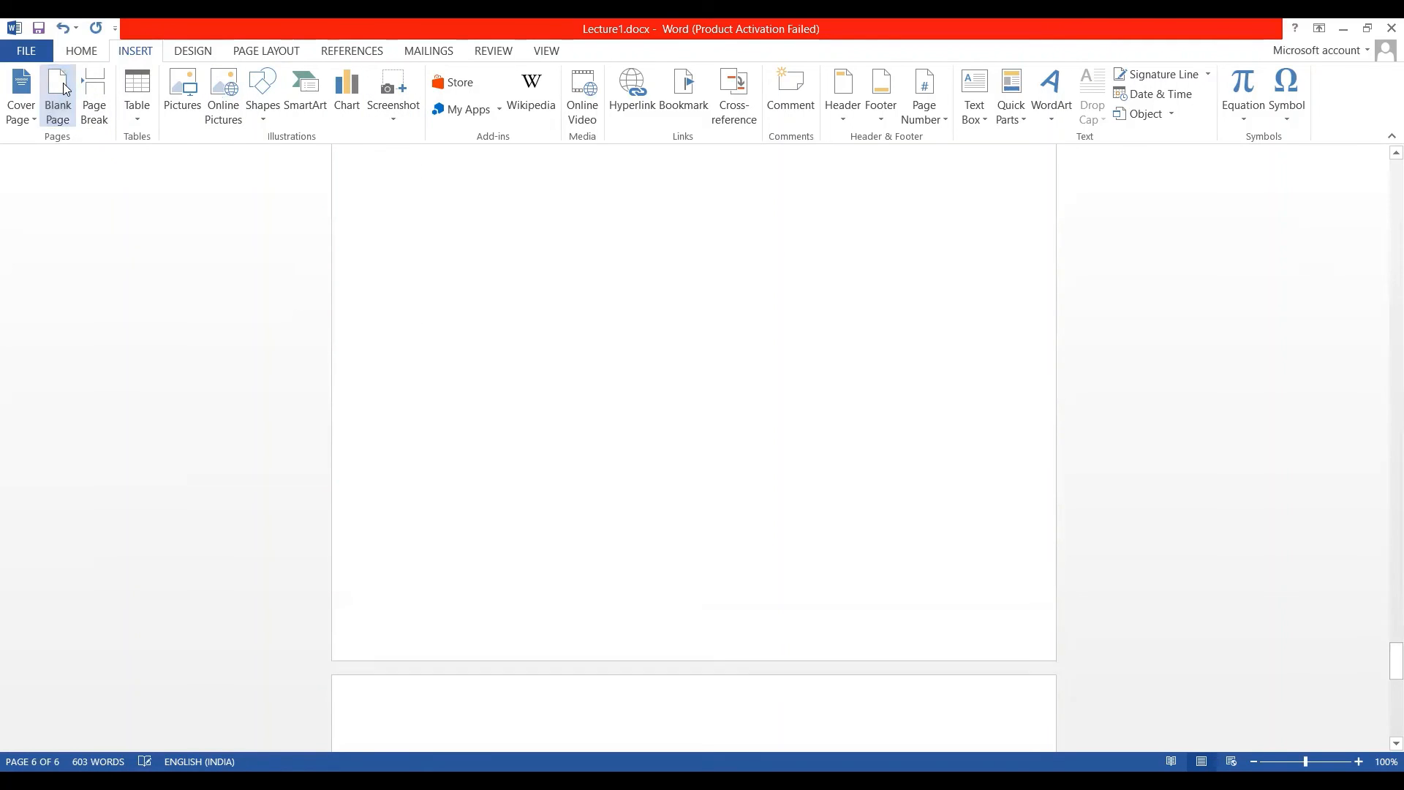
left_click(66, 89)
left_click(66, 90)
left_click(67, 89)
left_click(67, 89)
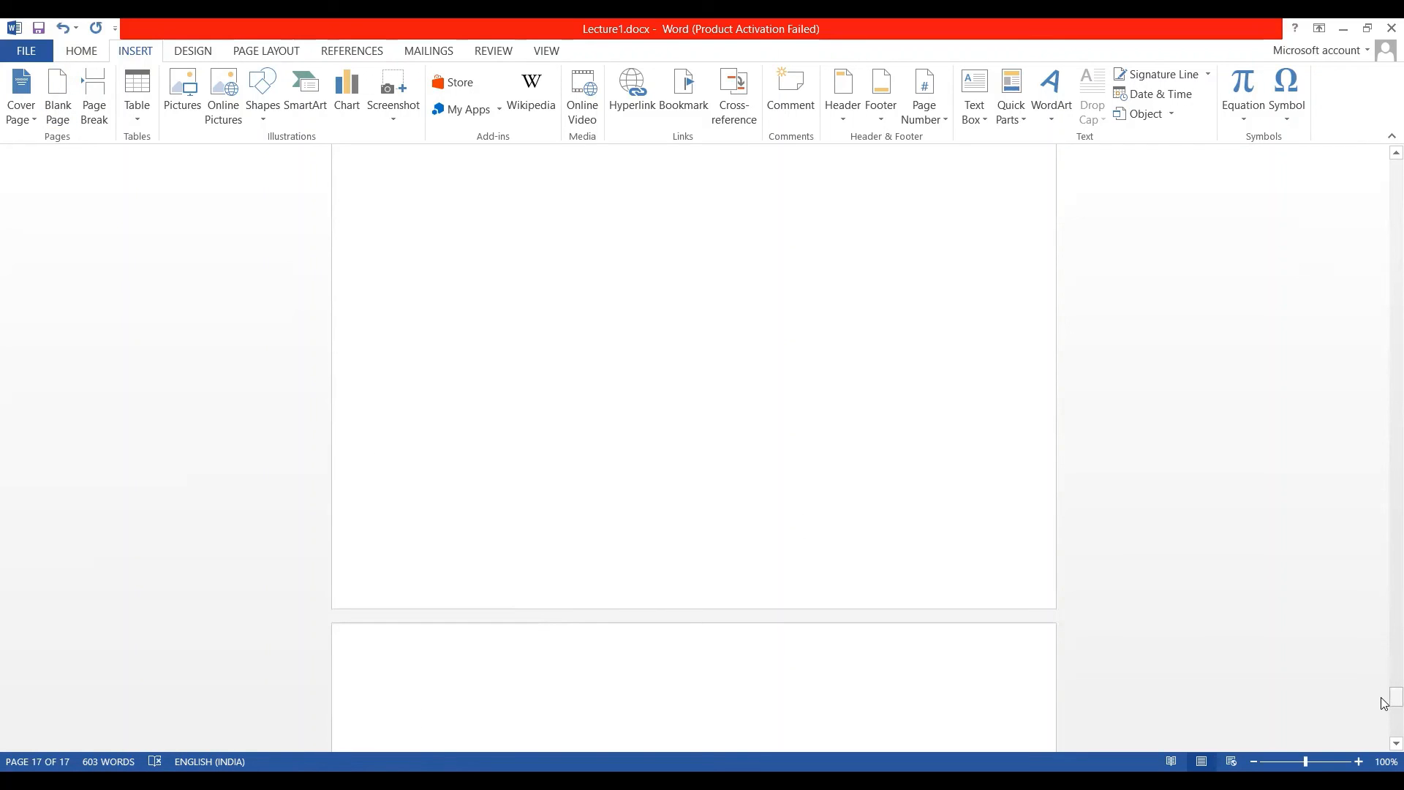
Insert three page breaks one after another at the end of the document
left_click_drag(1385, 704, 1396, 730)
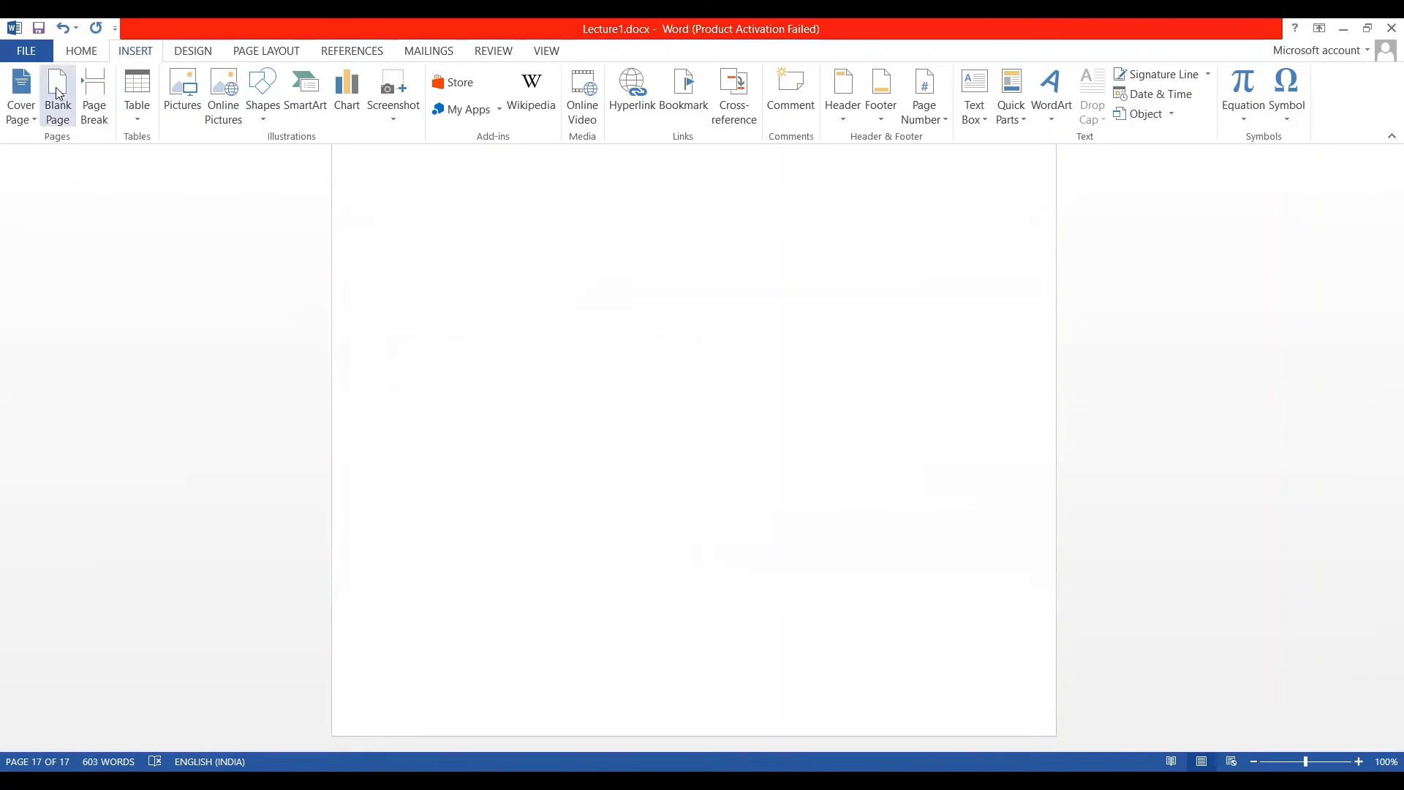
left_click(94, 91)
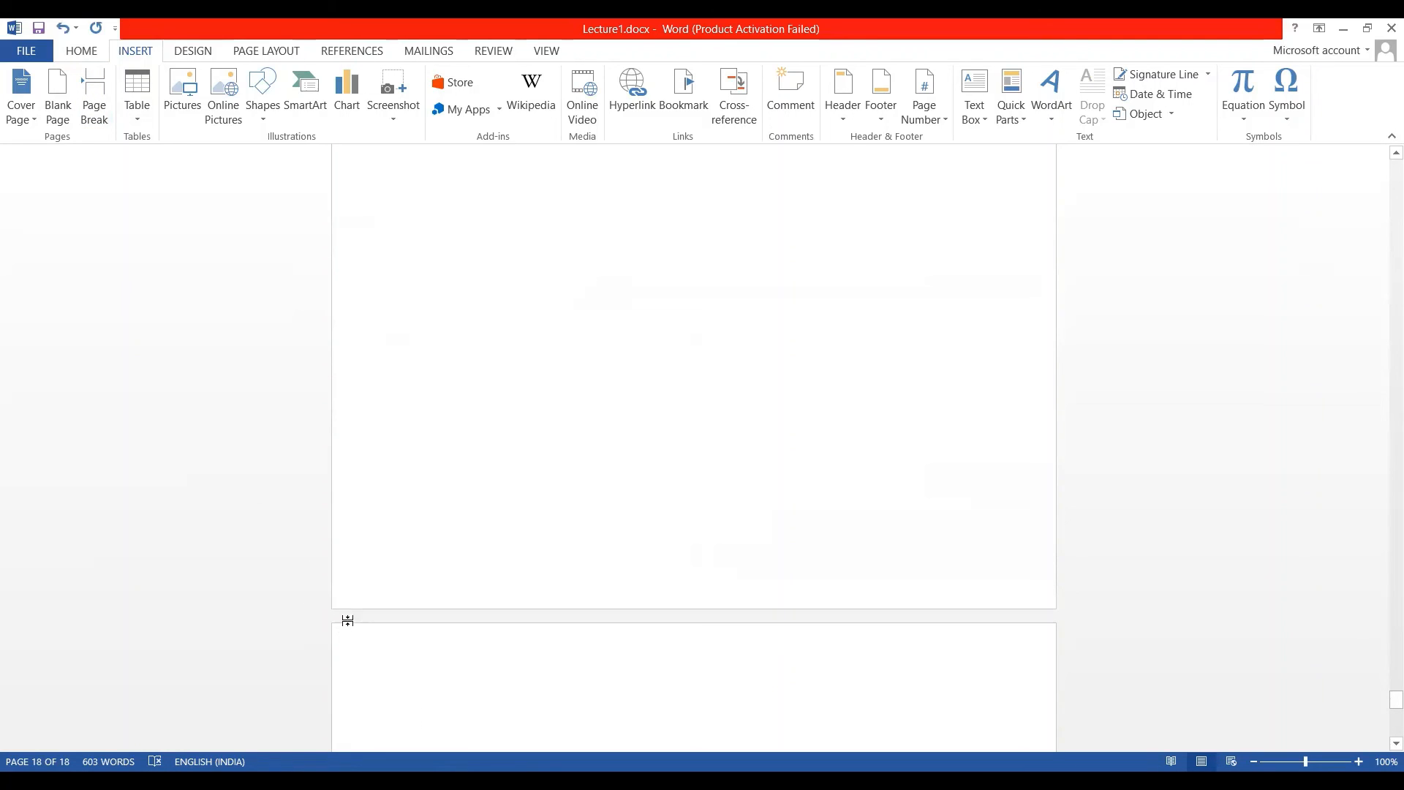
left_click(92, 95)
left_click(98, 96)
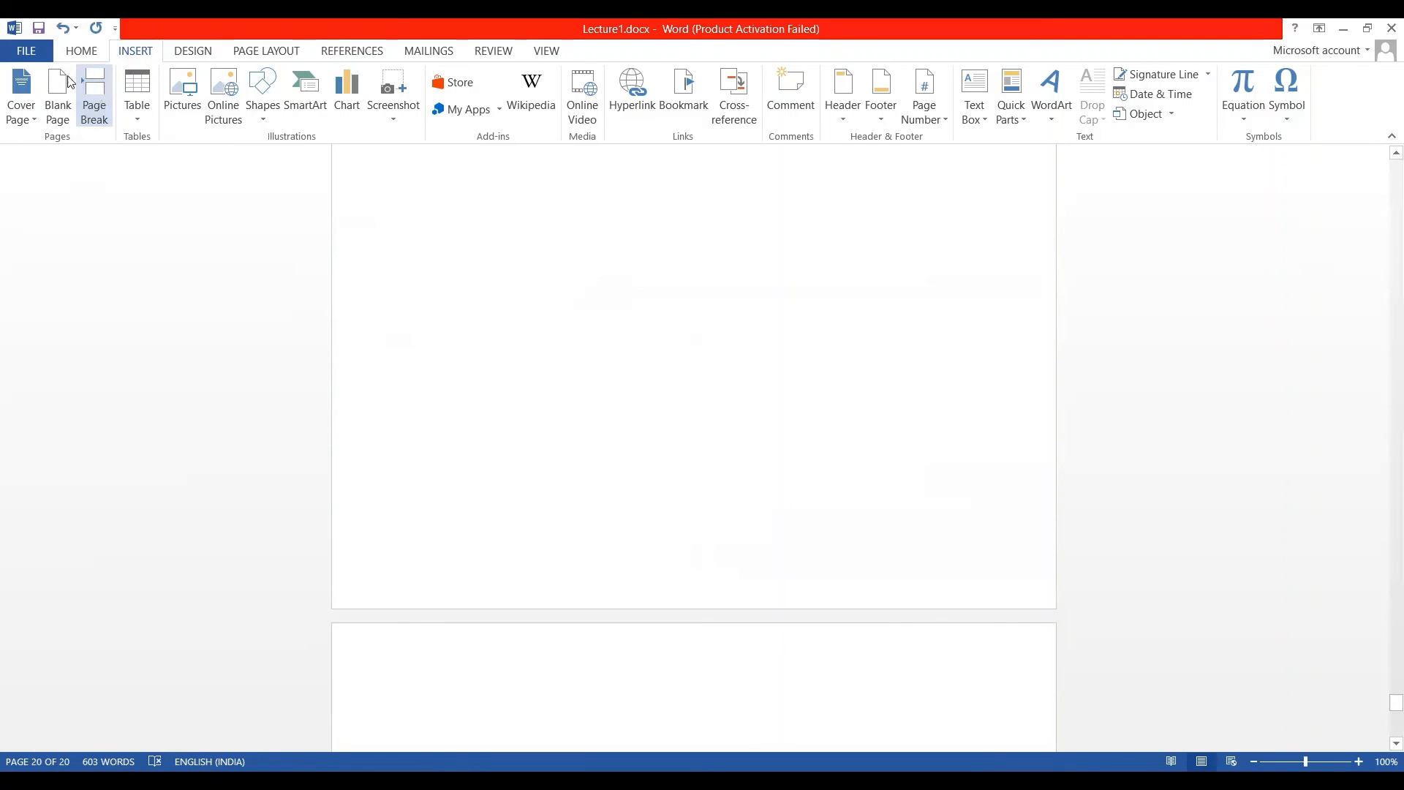